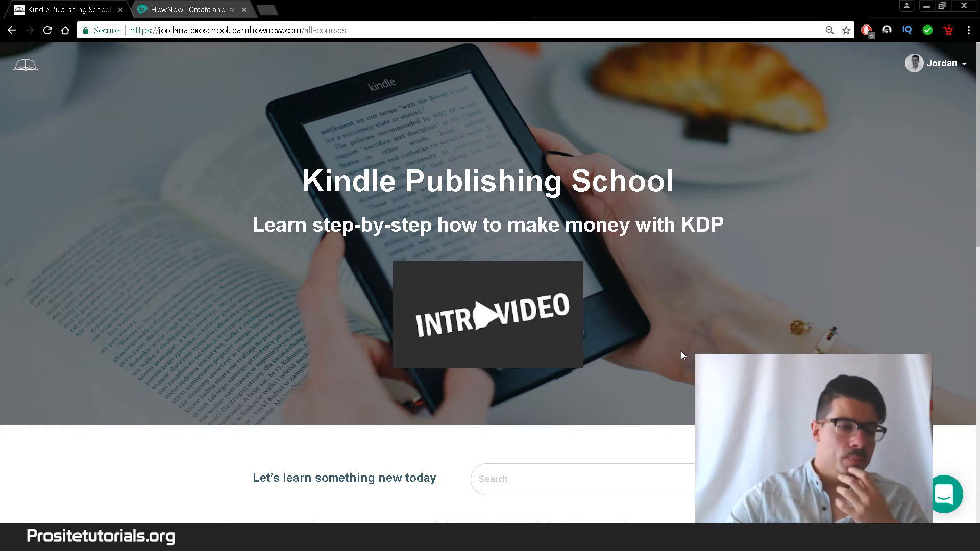
# - Browse the school page and play, then close, the school's intro video
pyautogui.scroll(-1, 976, 177)
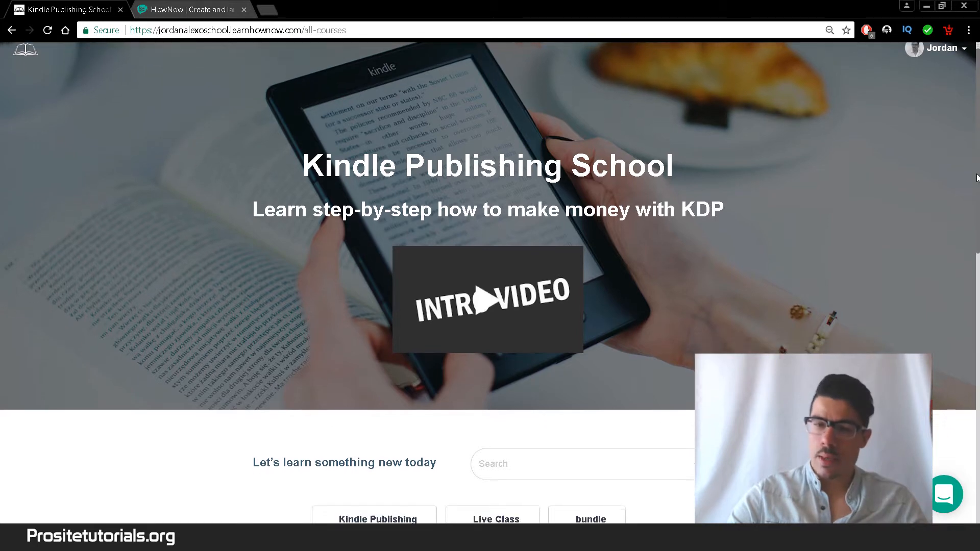
pyautogui.scroll(-1, 976, 177)
pyautogui.scroll(-1, 976, 199)
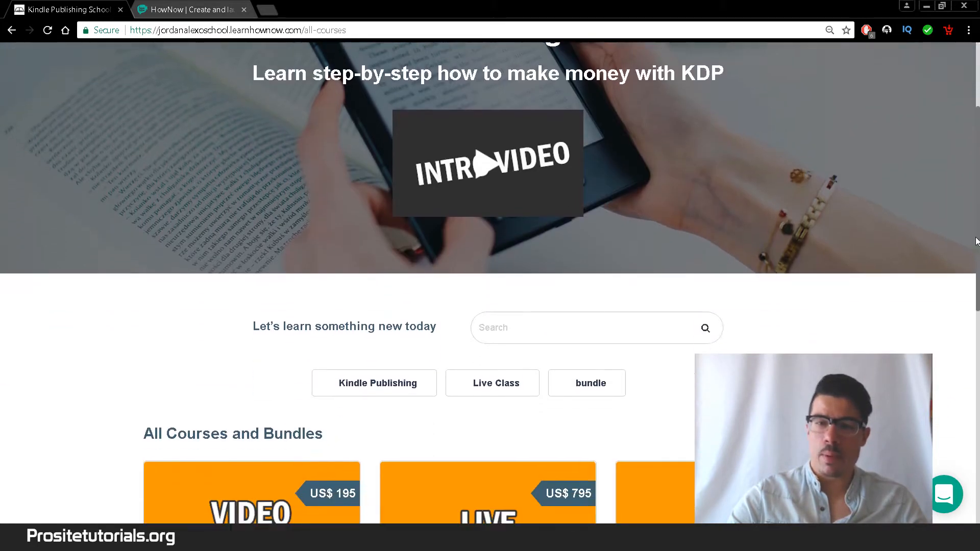
pyautogui.scroll(1, 900, 256)
pyautogui.scroll(1, 906, 238)
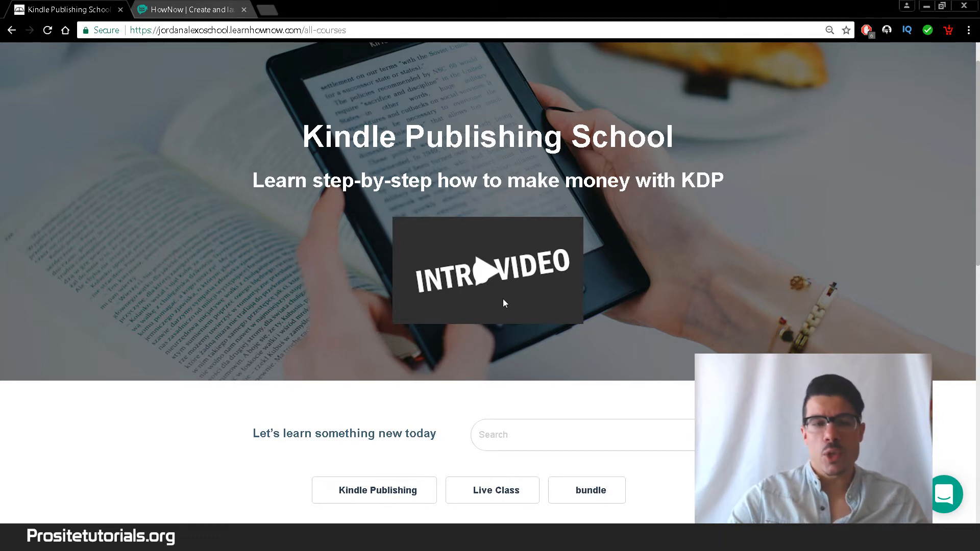
pyautogui.moveTo(978, 117); pyautogui.dragTo(978, 123)
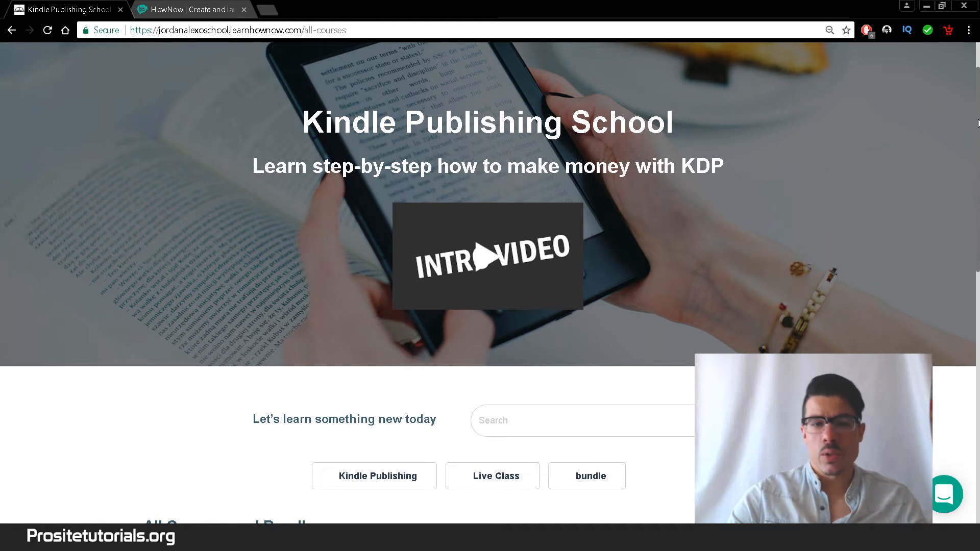
pyautogui.moveTo(978, 123); pyautogui.dragTo(965, 108)
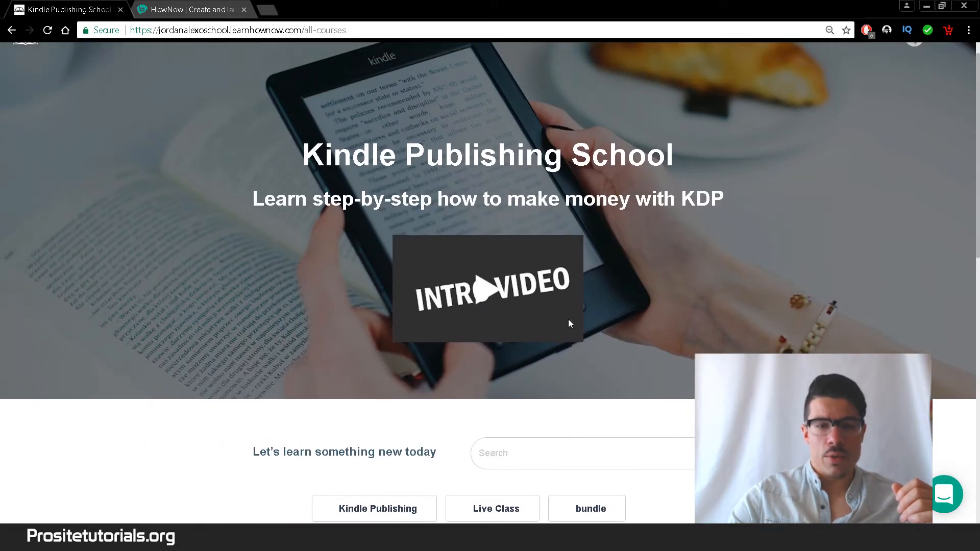
pyautogui.click(489, 296)
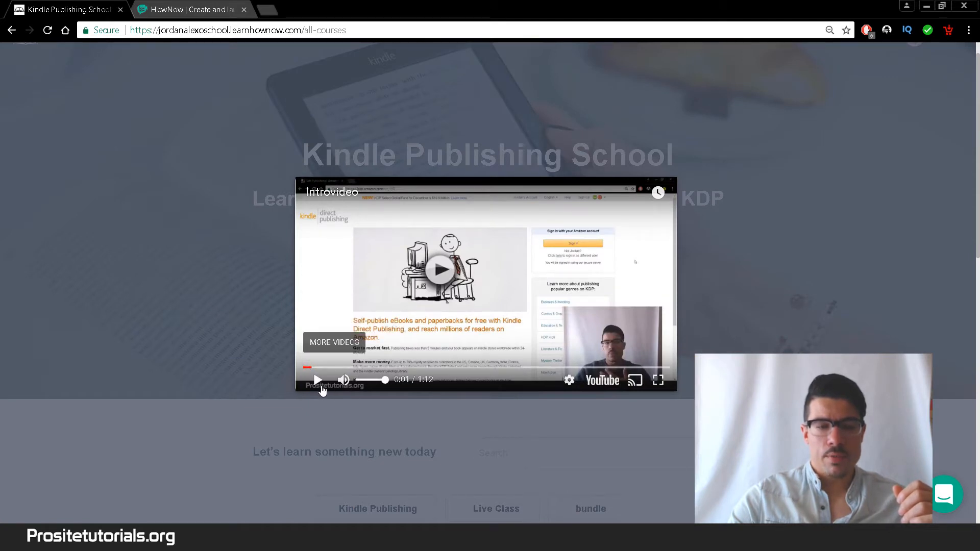
pyautogui.click(320, 388)
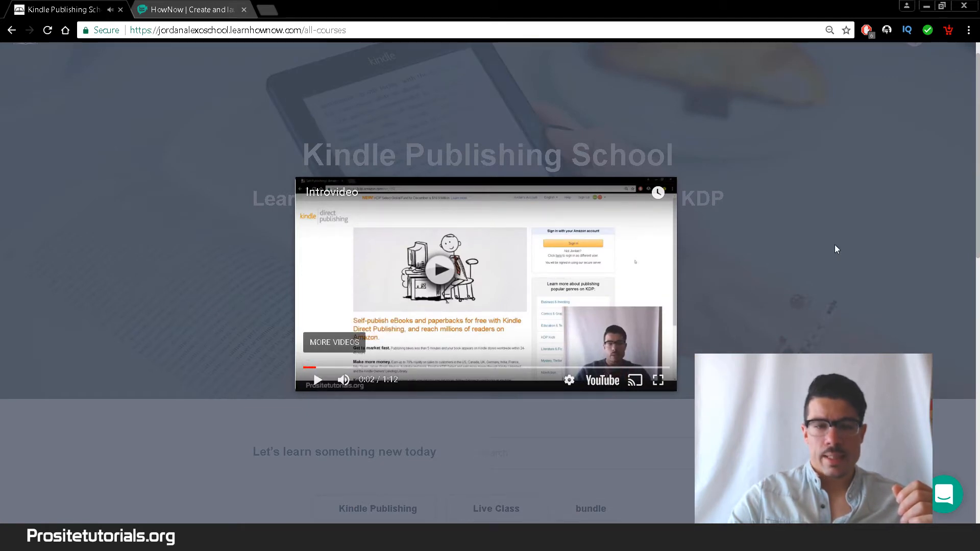
pyautogui.click(704, 306)
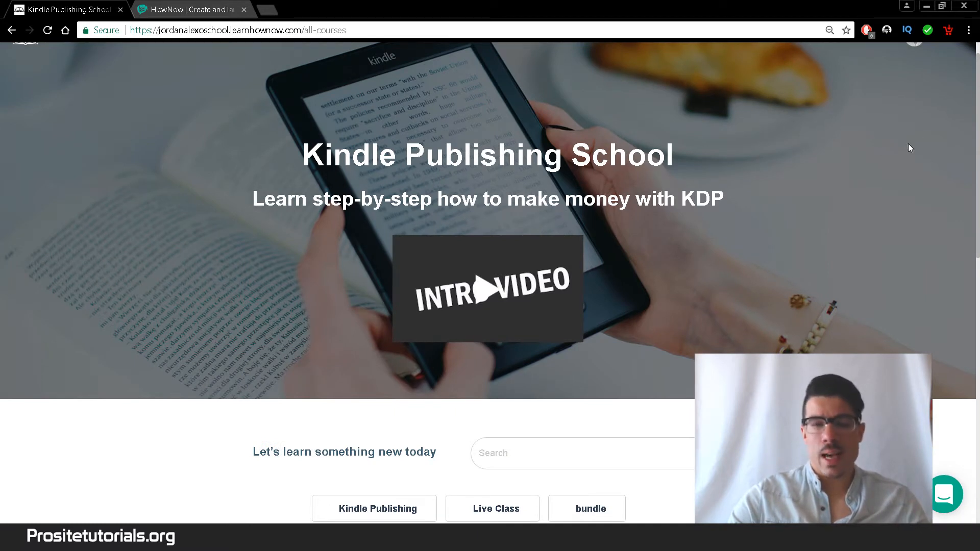
# - Go to the Kindle Publishing Course (Video Course) page and look over its details
pyautogui.scroll(-1, 910, 148)
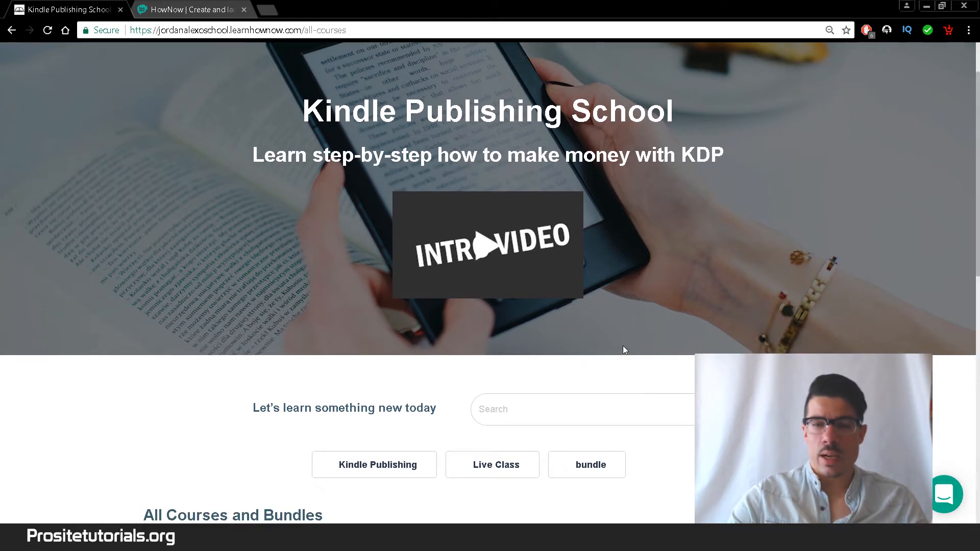
pyautogui.scroll(-1, 978, 237)
pyautogui.moveTo(979, 234); pyautogui.dragTo(971, 277)
pyautogui.scroll(-3, 959, 271)
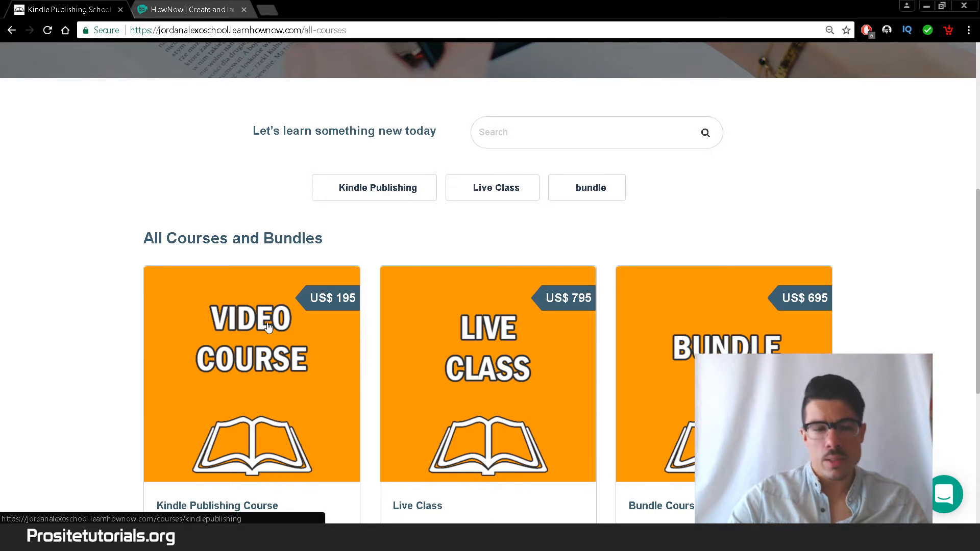
pyautogui.moveTo(977, 181); pyautogui.dragTo(975, 272)
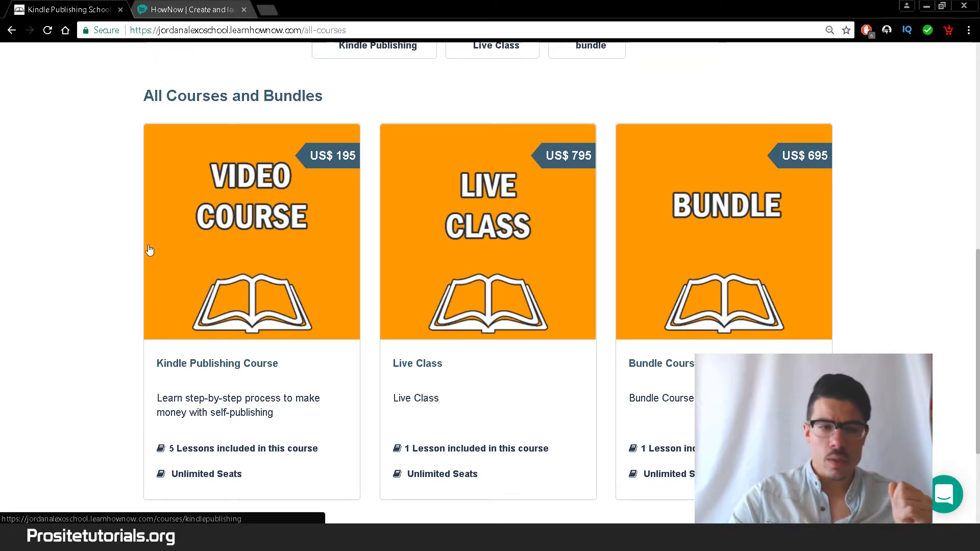
pyautogui.click(236, 228)
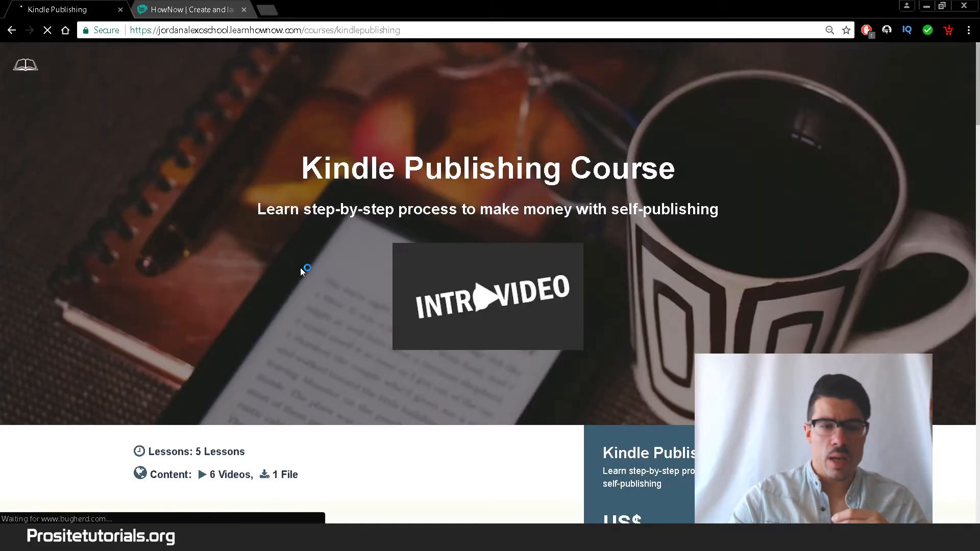
pyautogui.scroll(-3, 973, 99)
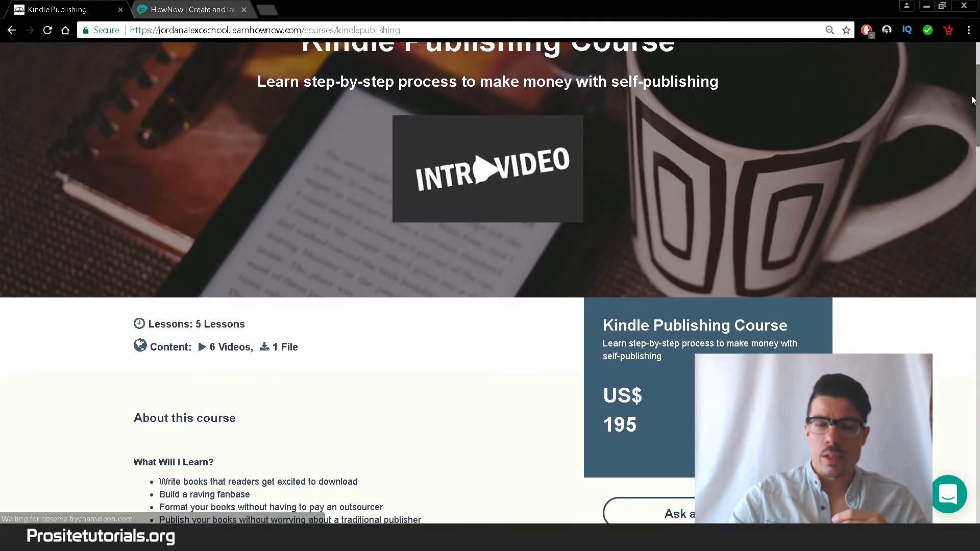
pyautogui.scroll(-6, 972, 99)
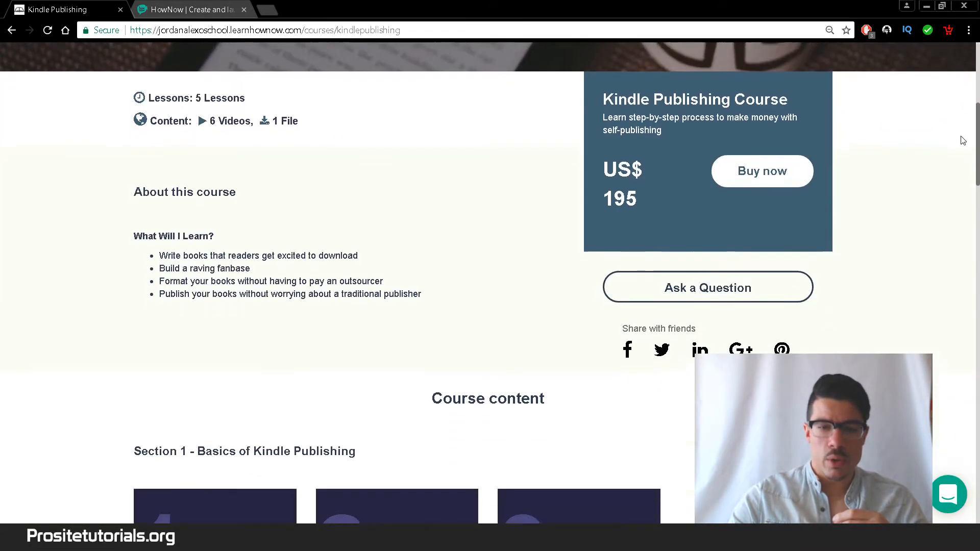
pyautogui.scroll(-9, 943, 204)
pyautogui.scroll(11, 944, 178)
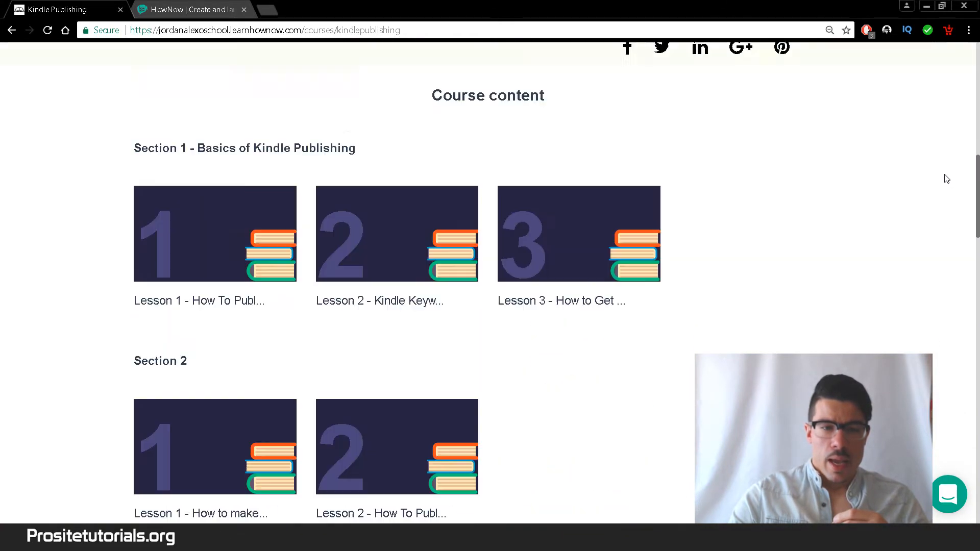
pyautogui.scroll(4, 953, 133)
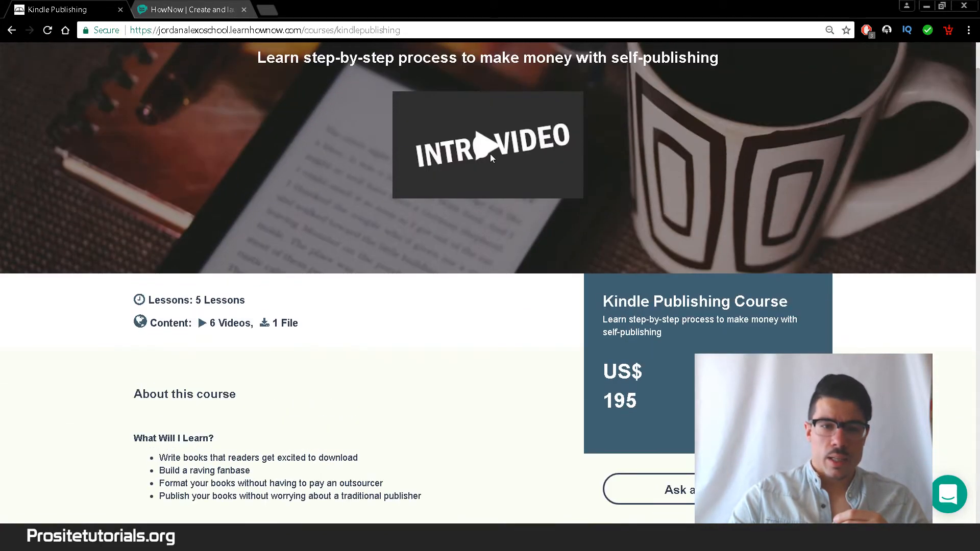
# - Preview the course intro video, then review its 5 lessons, 6 videos, 1 file at US$195
pyautogui.click(489, 153)
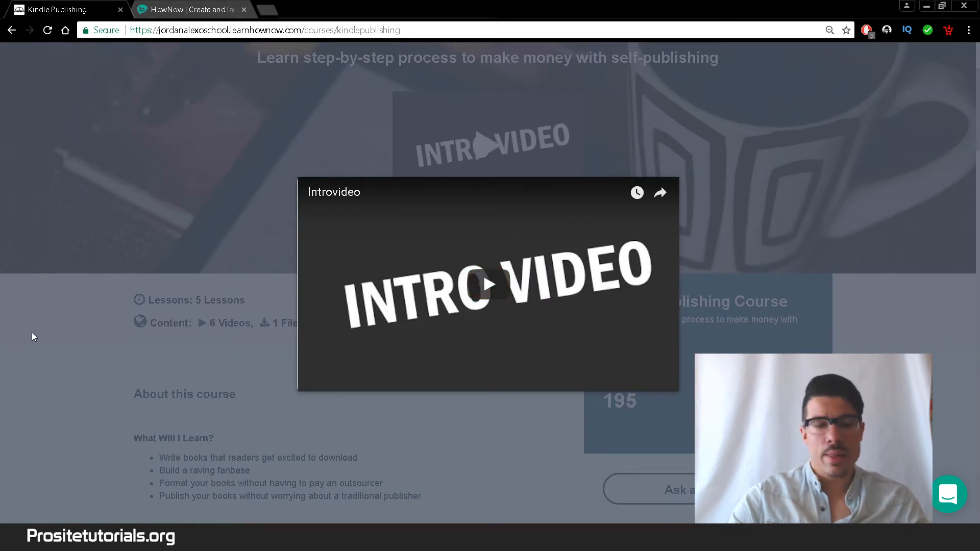
pyautogui.click(203, 356)
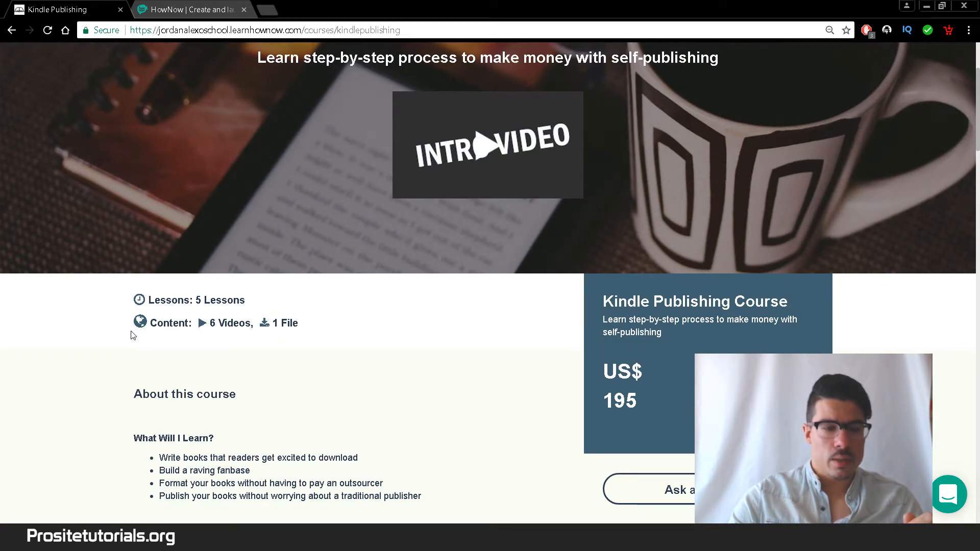
pyautogui.moveTo(978, 133); pyautogui.dragTo(974, 166)
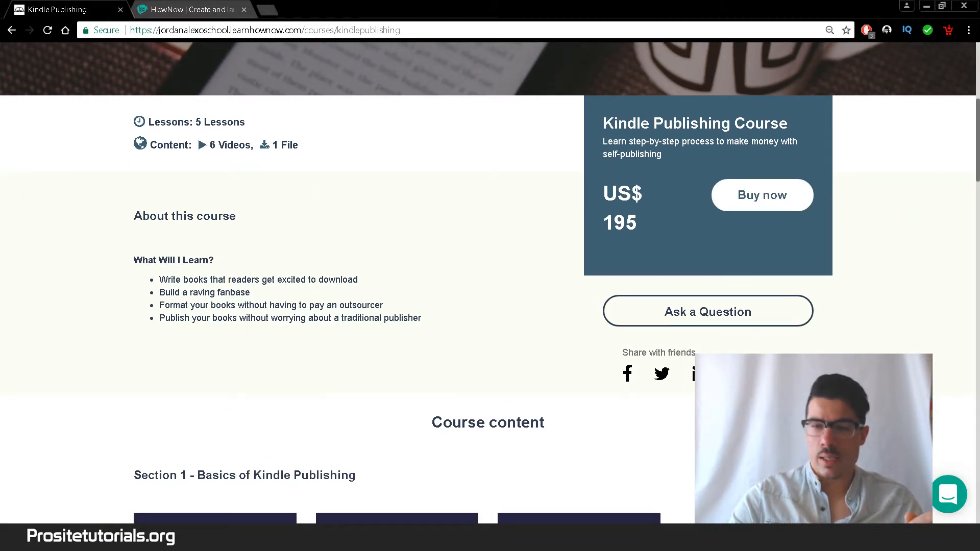
pyautogui.moveTo(977, 157); pyautogui.dragTo(978, 209)
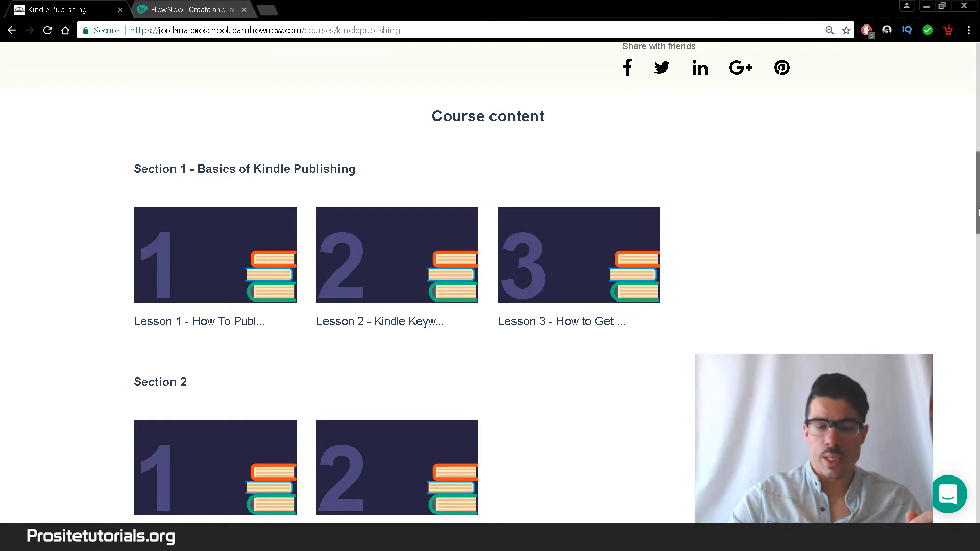
pyautogui.moveTo(974, 213); pyautogui.dragTo(973, 298)
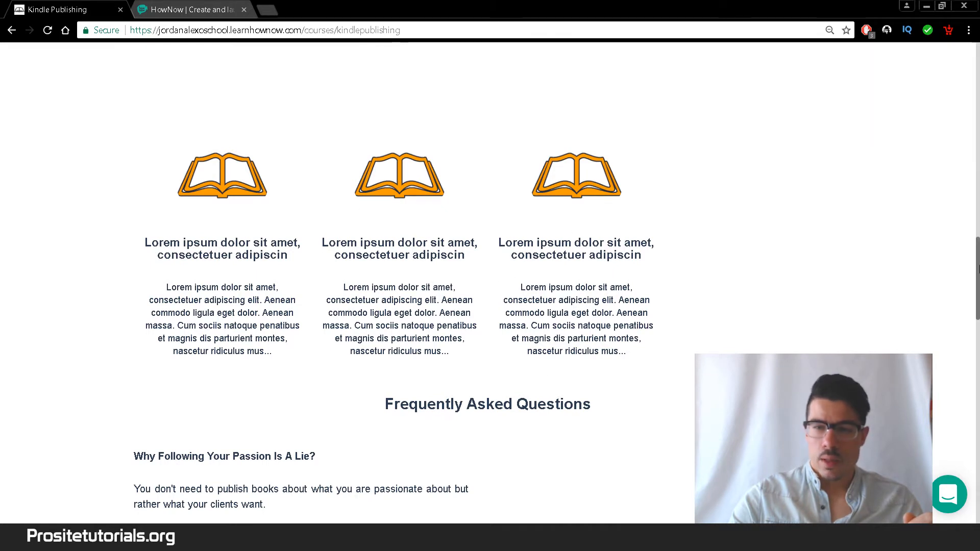
pyautogui.moveTo(976, 269); pyautogui.dragTo(977, 299)
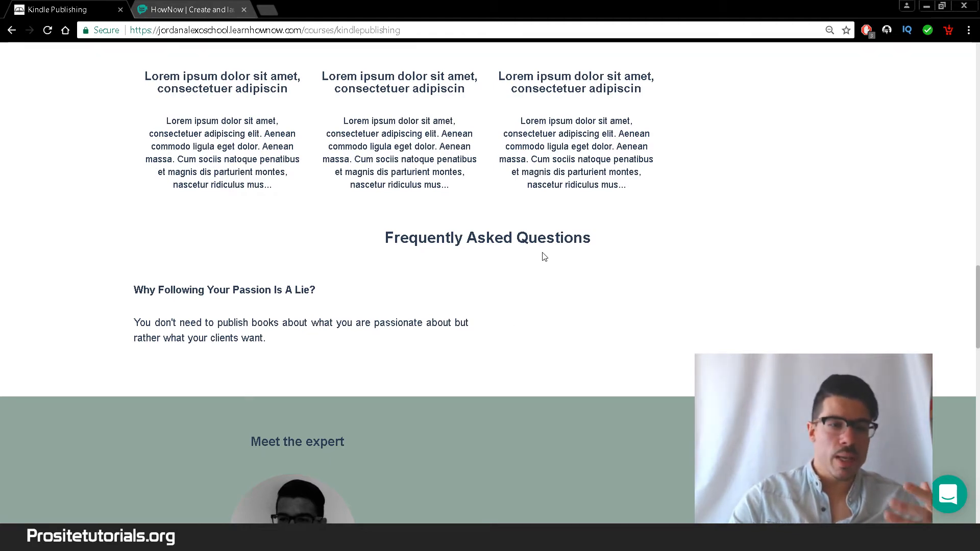
pyautogui.scroll(20, 977, 303)
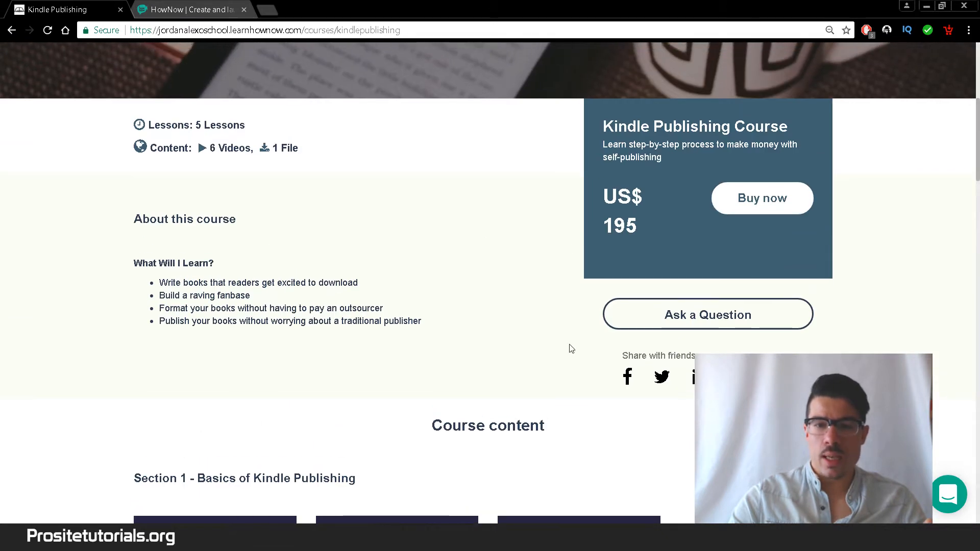
pyautogui.rightClick(759, 209)
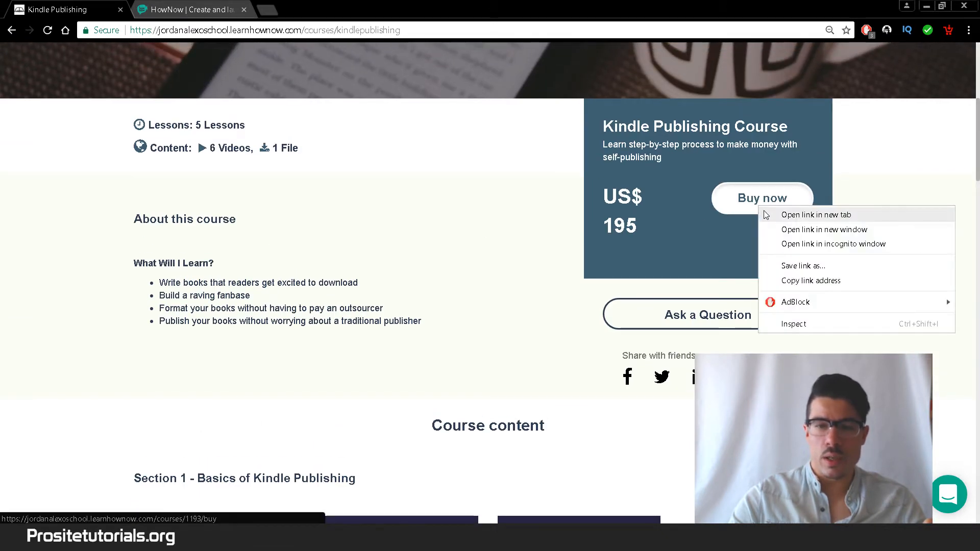
pyautogui.click(776, 215)
pyautogui.click(236, 8)
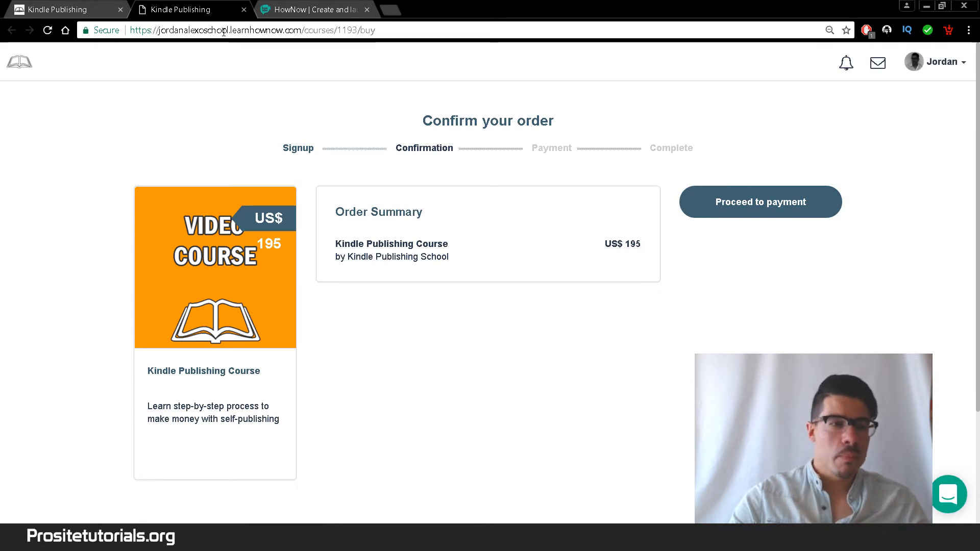
pyautogui.click(244, 10)
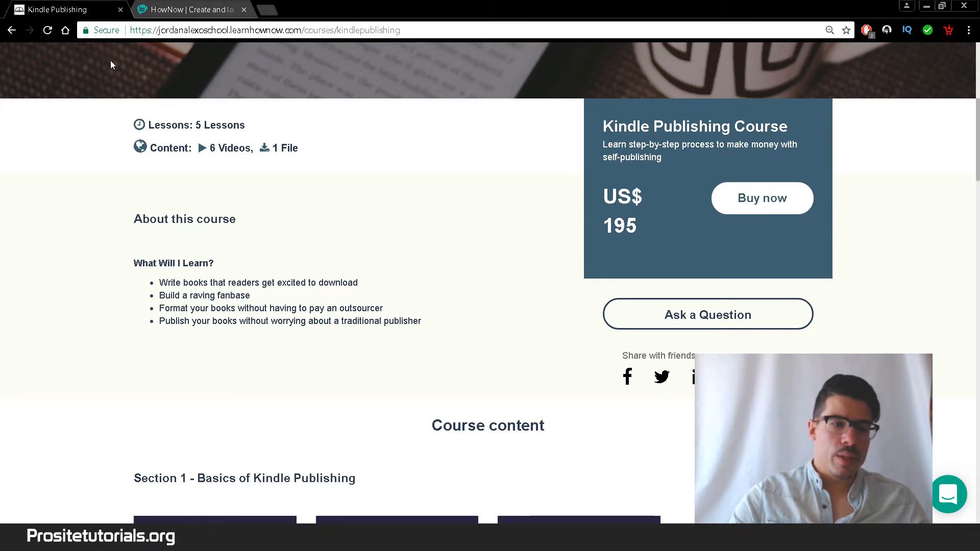
pyautogui.scroll(1, 361, 232)
pyautogui.scroll(1, 359, 231)
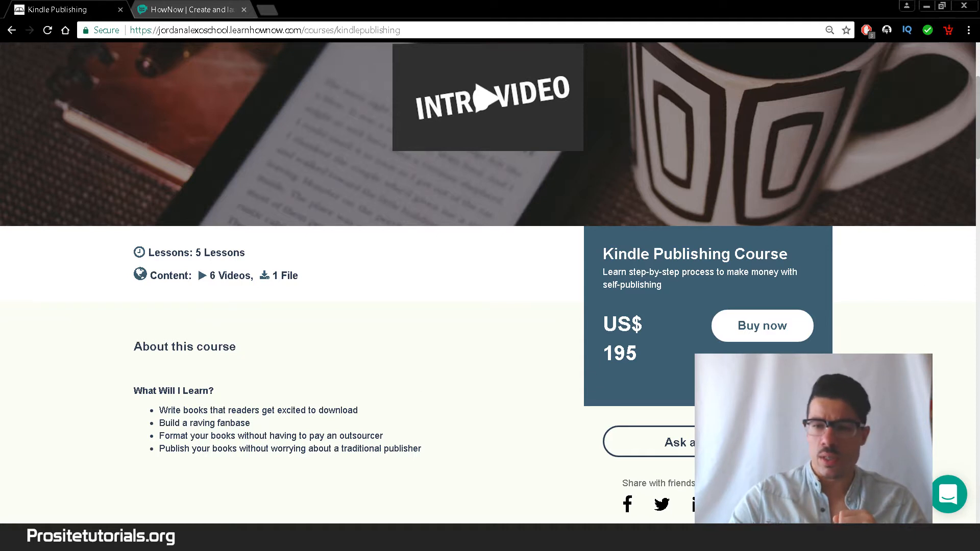
pyautogui.moveTo(978, 100); pyautogui.dragTo(979, 64)
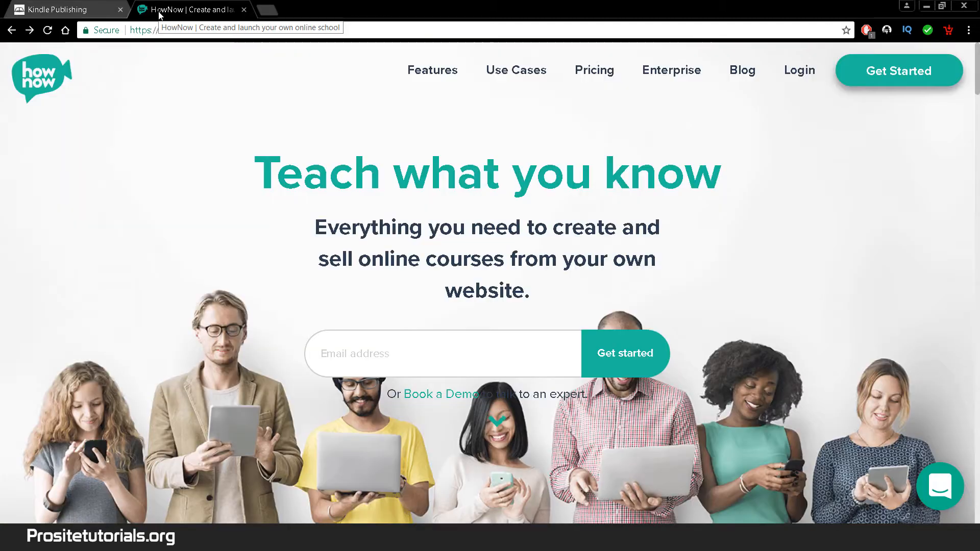
# - Return to the HowNow site and start the free-trial sign-up for the Kindle Publishing school
pyautogui.click(159, 12)
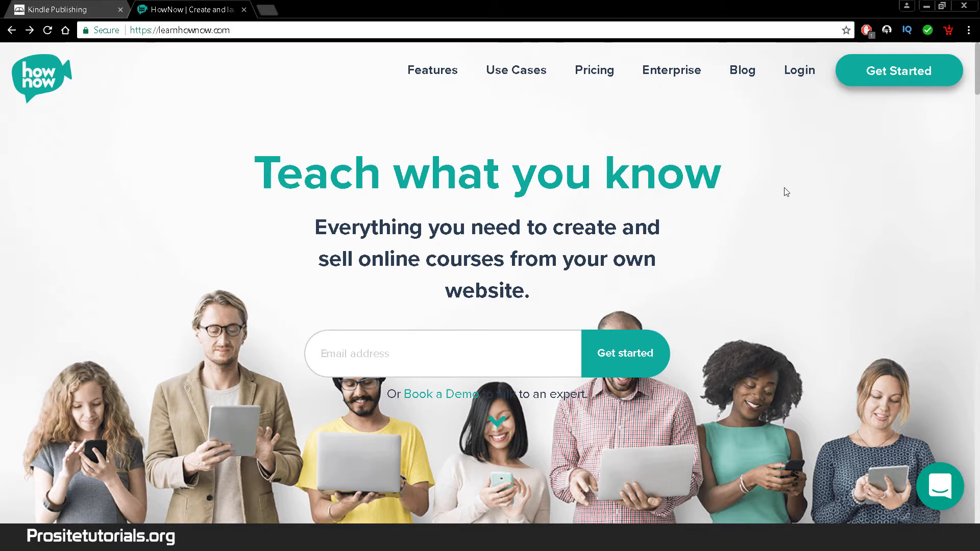
pyautogui.click(900, 83)
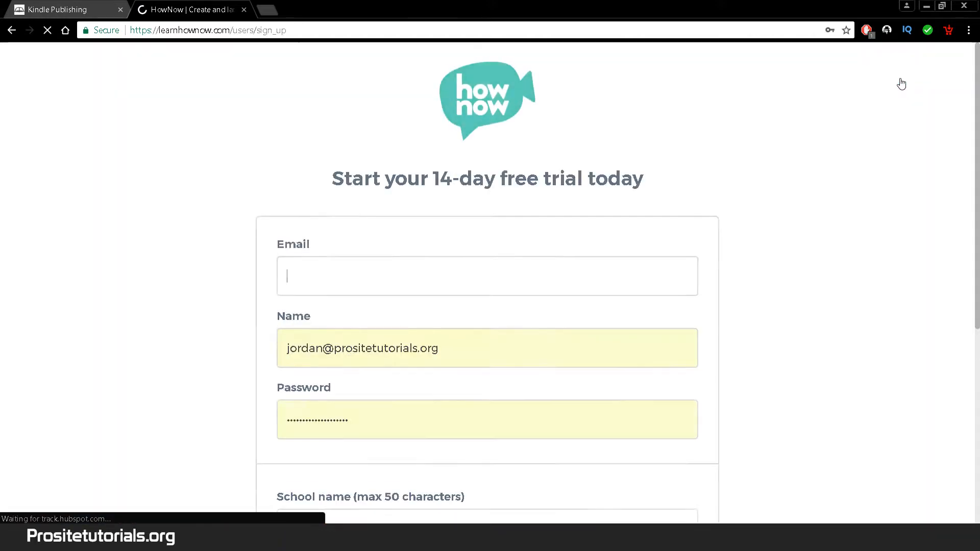
pyautogui.moveTo(978, 168); pyautogui.dragTo(978, 352)
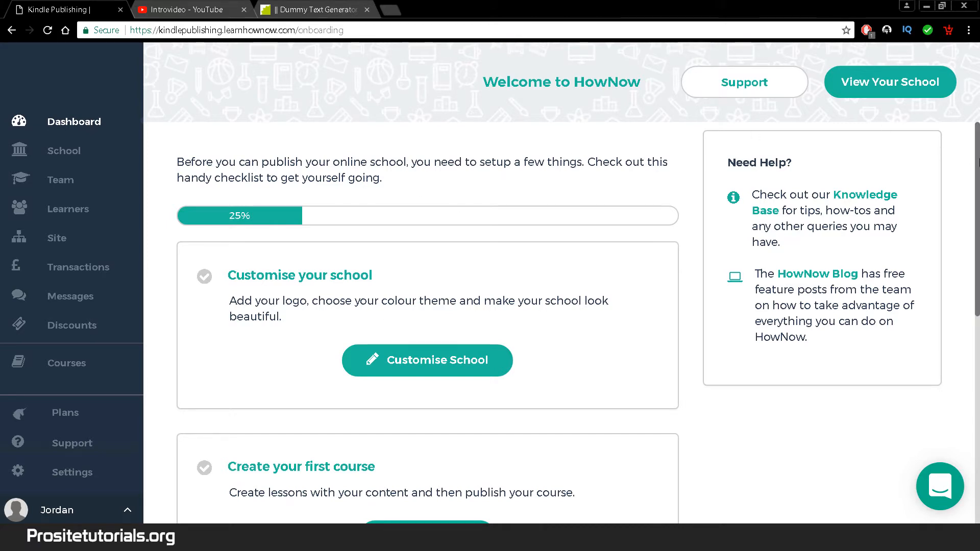
# - Scroll through the onboarding checklist, including the Stripe/PayPal payment setup task
pyautogui.scroll(-1, 978, 168)
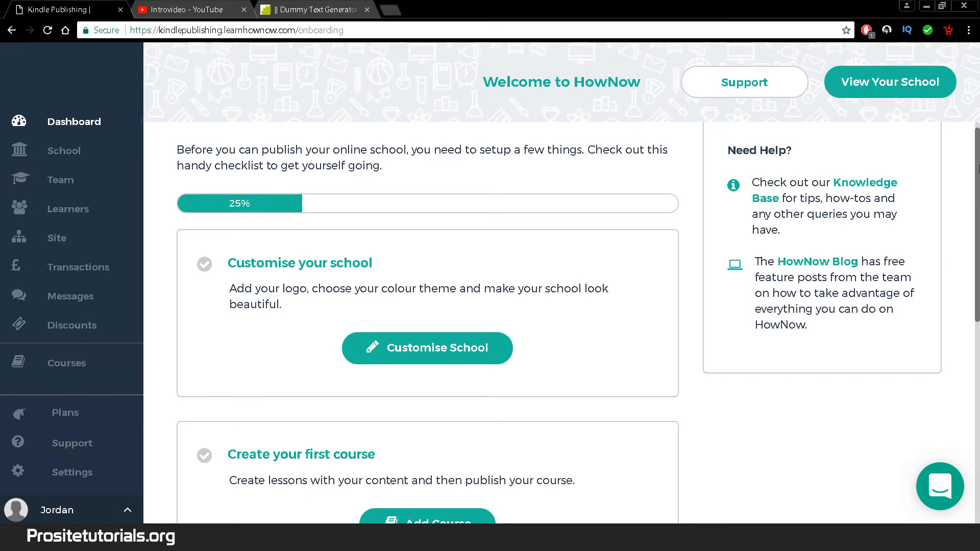
pyautogui.scroll(-2, 978, 169)
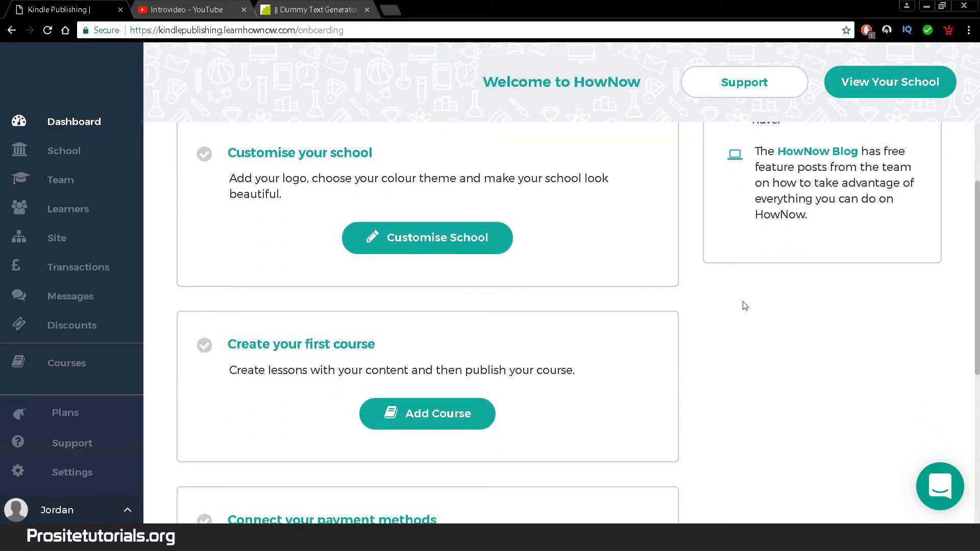
pyautogui.scroll(-1, 978, 245)
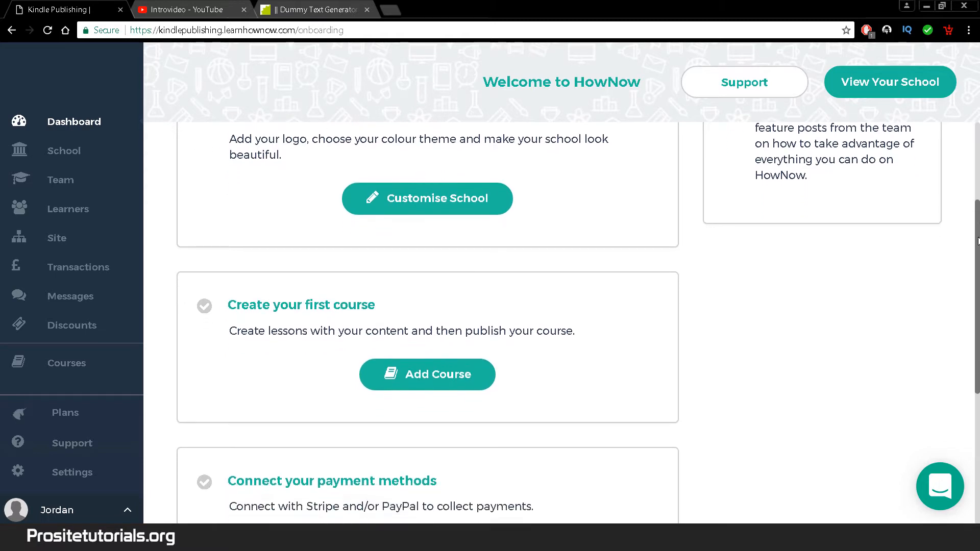
pyautogui.moveTo(978, 241); pyautogui.dragTo(973, 151)
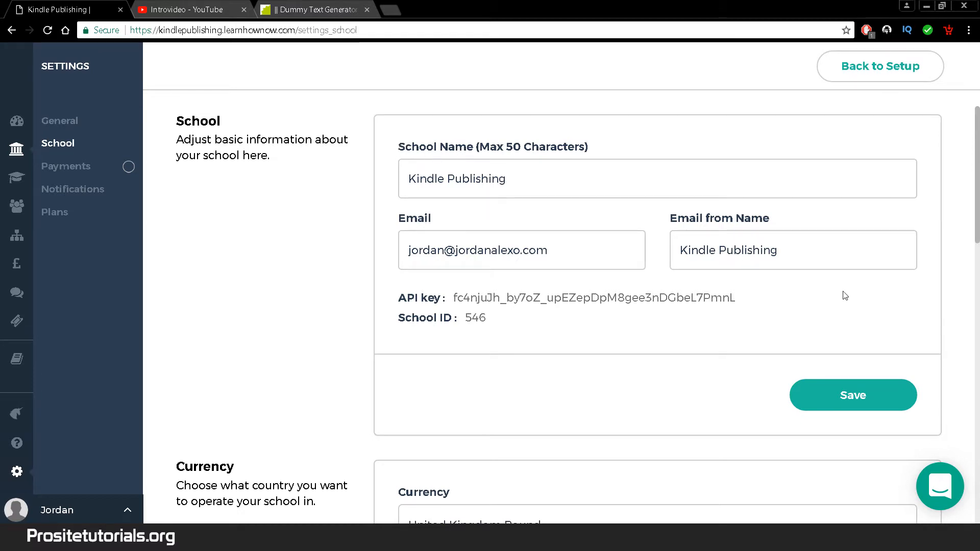
# - Replace the Email from Name 'Kindle Publishing' with the owner's full name and save
pyautogui.click(843, 254)
pyautogui.moveTo(843, 253); pyautogui.dragTo(682, 261)
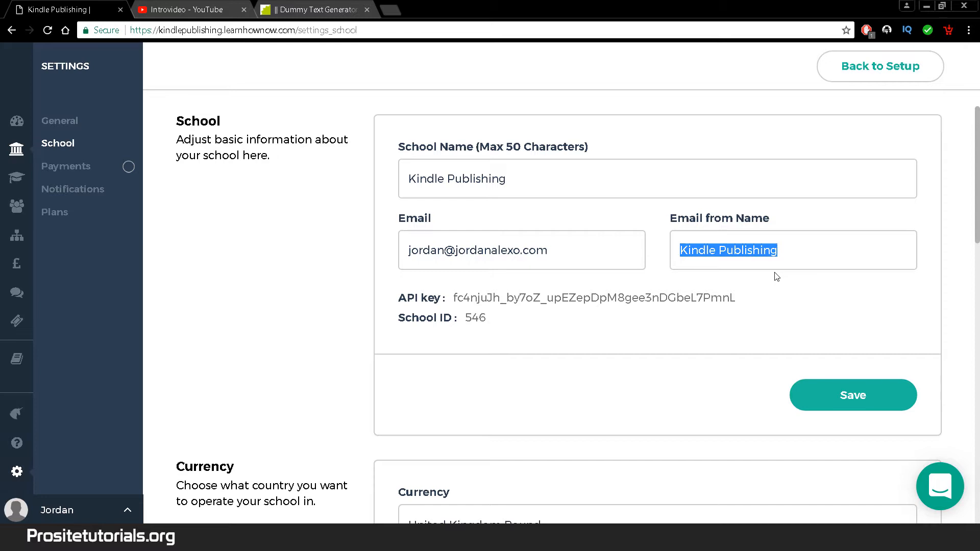
pyautogui.press('BackSpace')
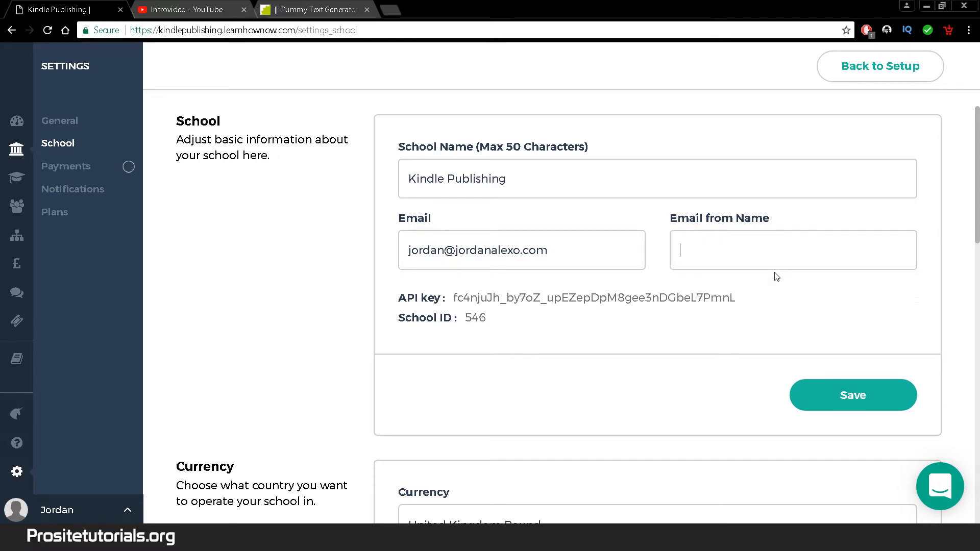
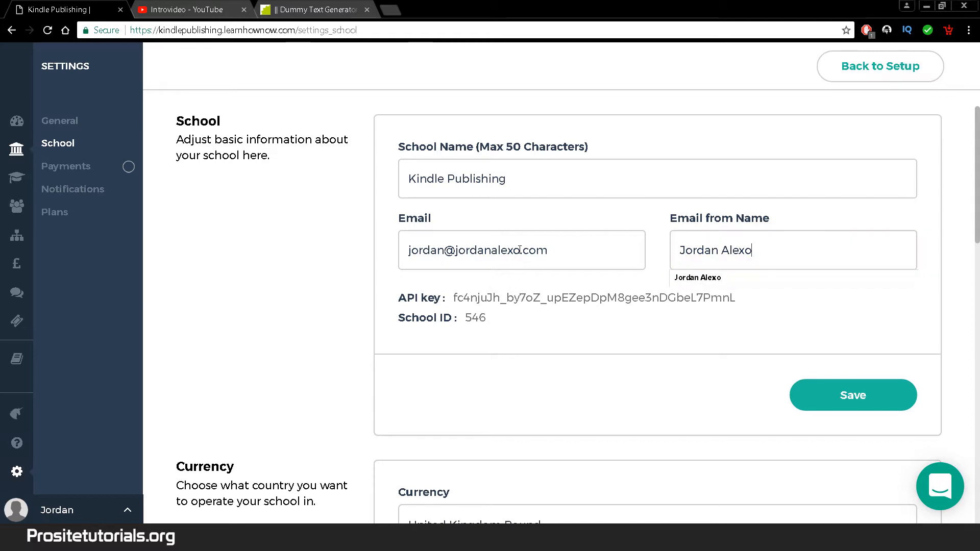
pyautogui.click(801, 384)
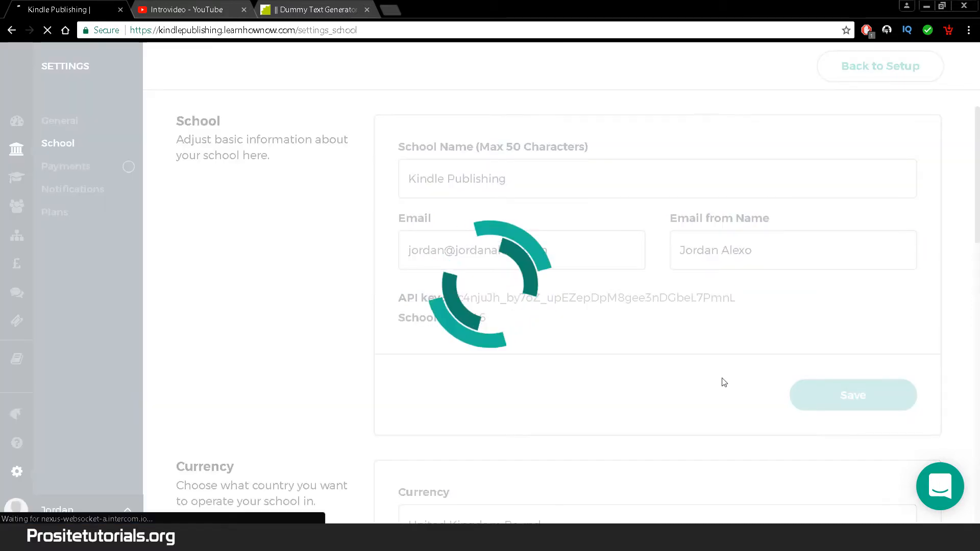
pyautogui.scroll(-1, 645, 213)
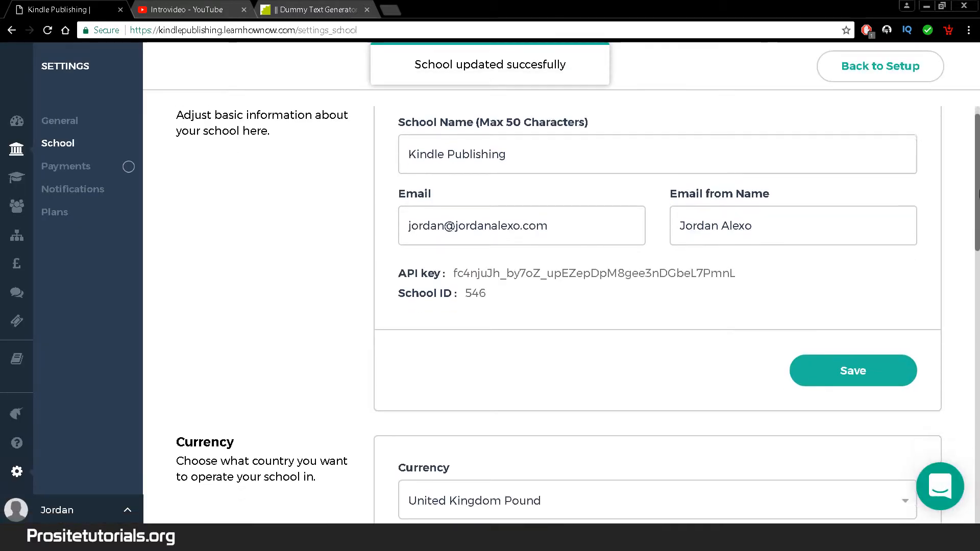
pyautogui.scroll(1, 645, 212)
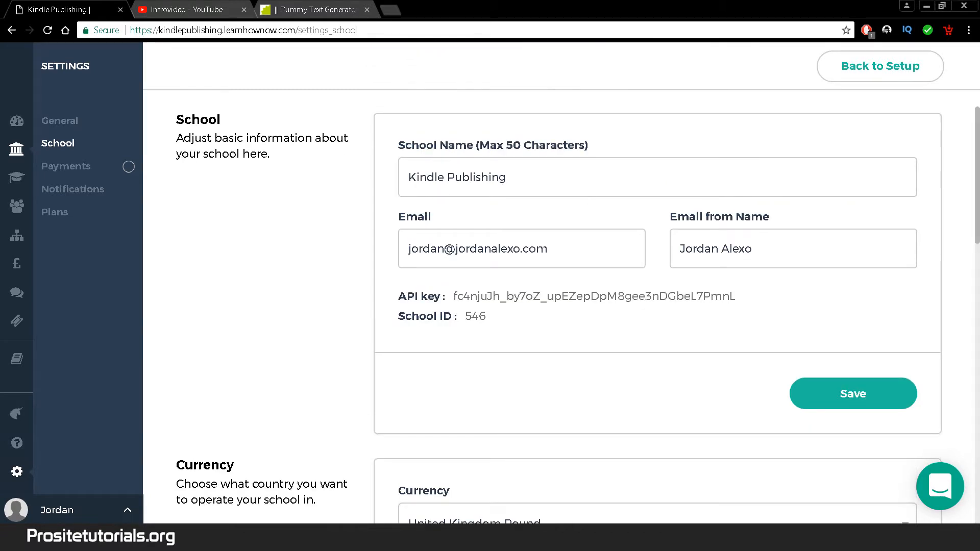
# - Change the school currency from United Kingdom Pound to United States Dollar and save
pyautogui.moveTo(976, 235); pyautogui.dragTo(973, 296)
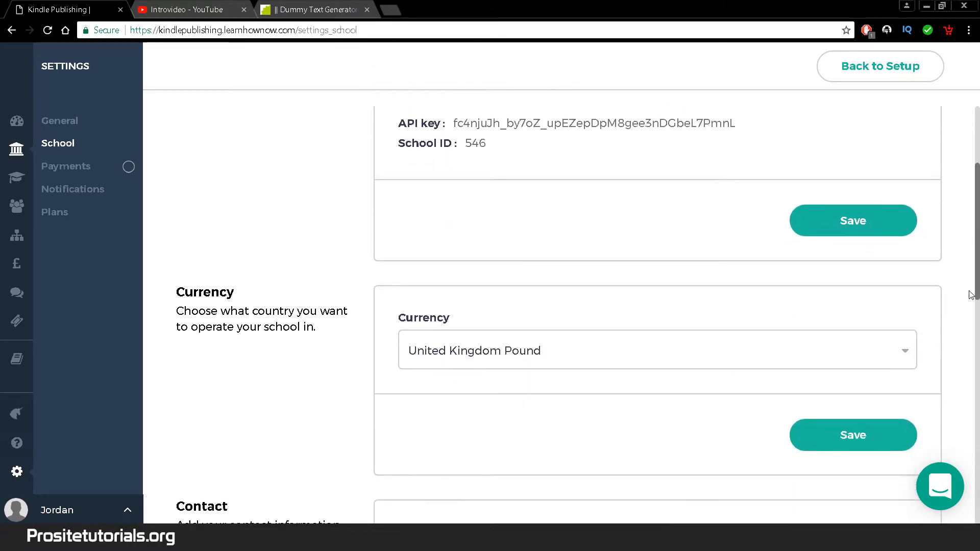
pyautogui.click(465, 369)
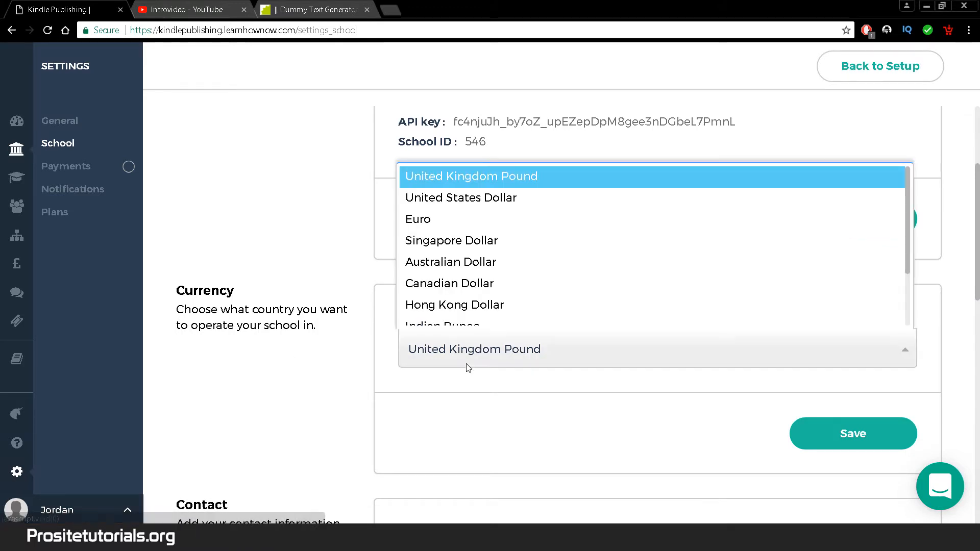
pyautogui.click(536, 206)
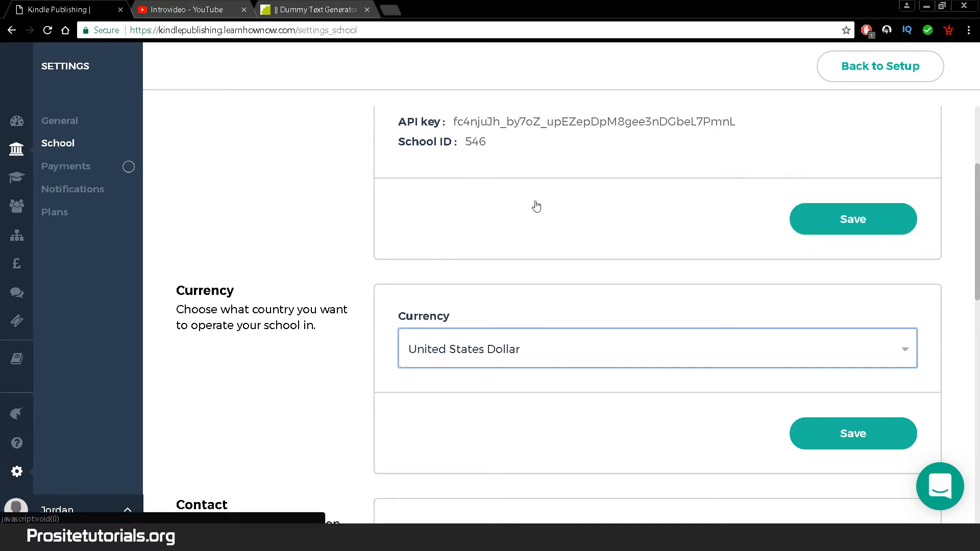
pyautogui.scroll(-1, 977, 295)
pyautogui.scroll(-2, 977, 295)
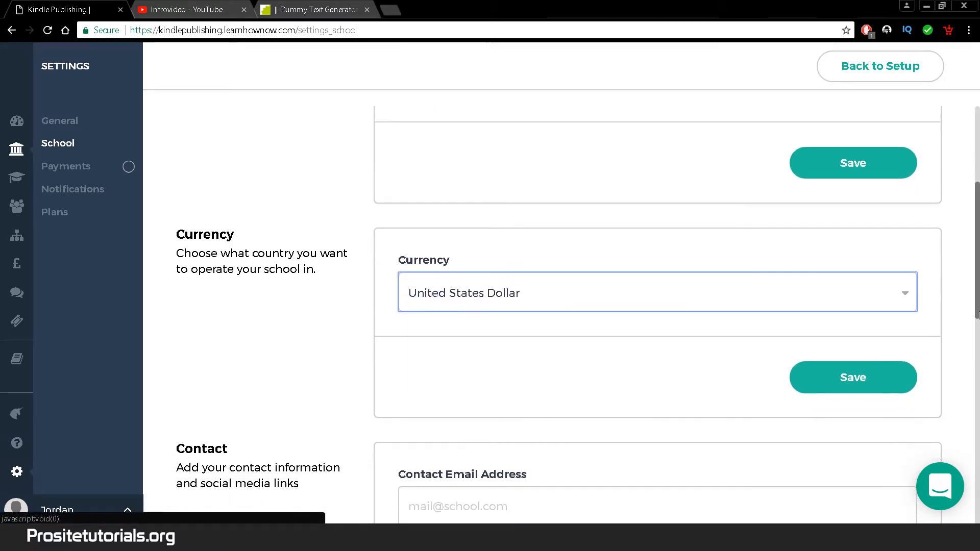
pyautogui.click(896, 352)
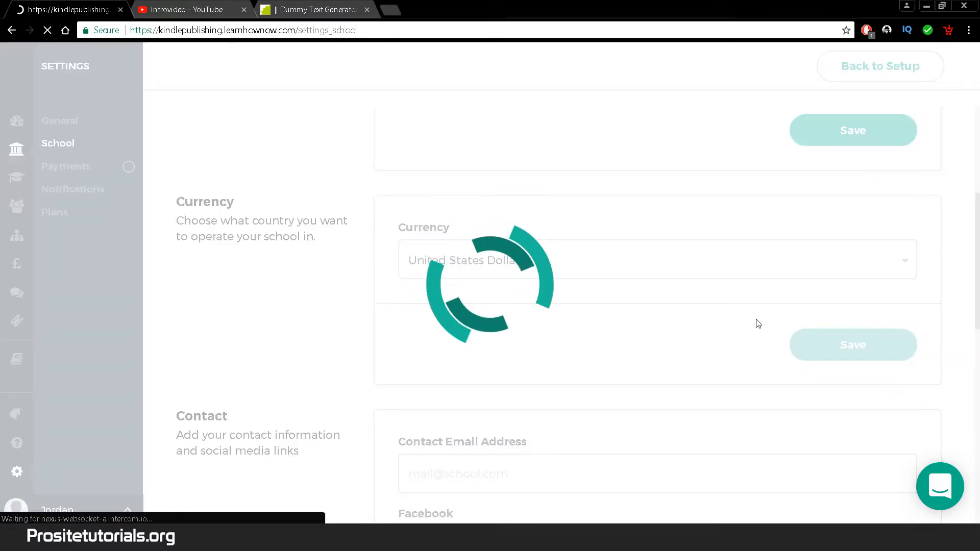
pyautogui.scroll(-2, 978, 278)
pyautogui.scroll(-4, 979, 278)
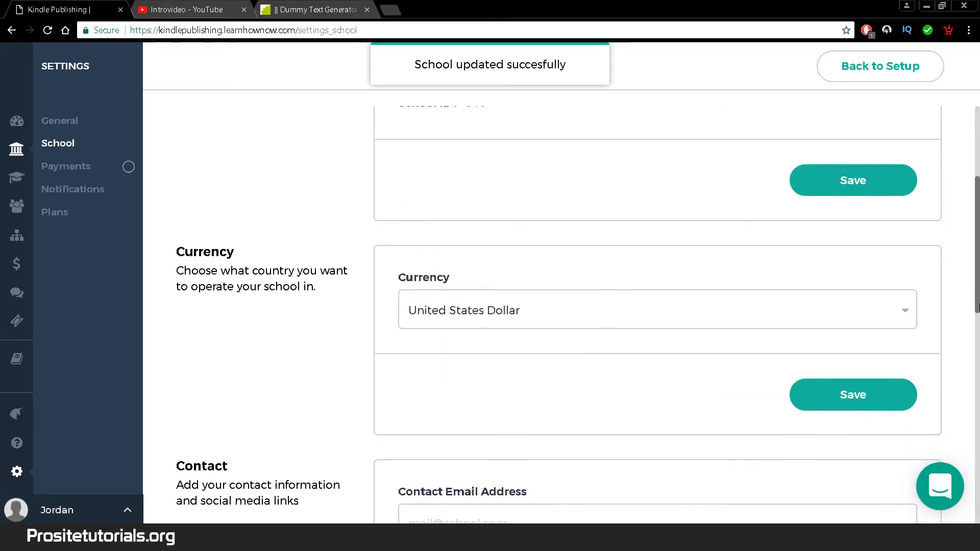
# - Paste the owner's e-mail address into the Contact Email Address field
pyautogui.moveTo(977, 331); pyautogui.dragTo(951, 453)
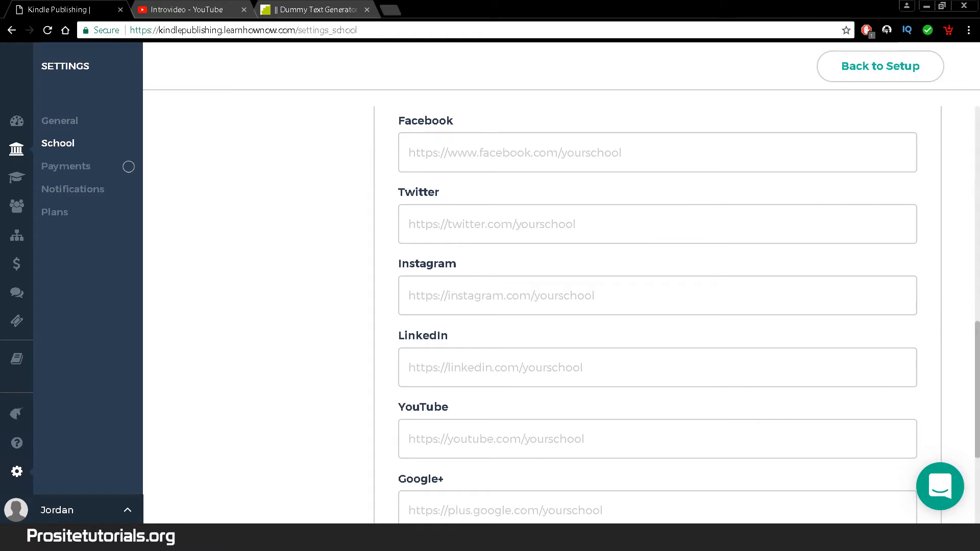
pyautogui.click(547, 444)
pyautogui.scroll(4, 384, 286)
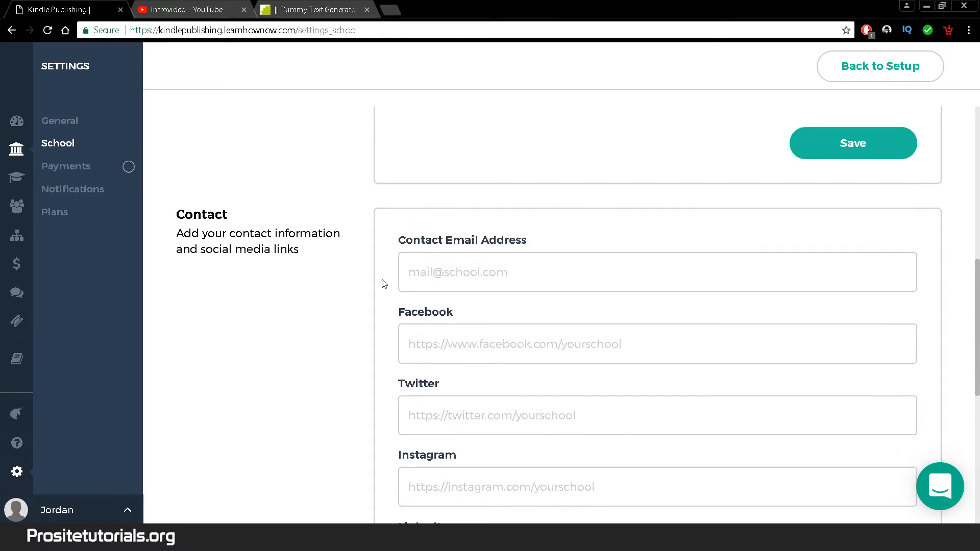
pyautogui.scroll(5, 431, 243)
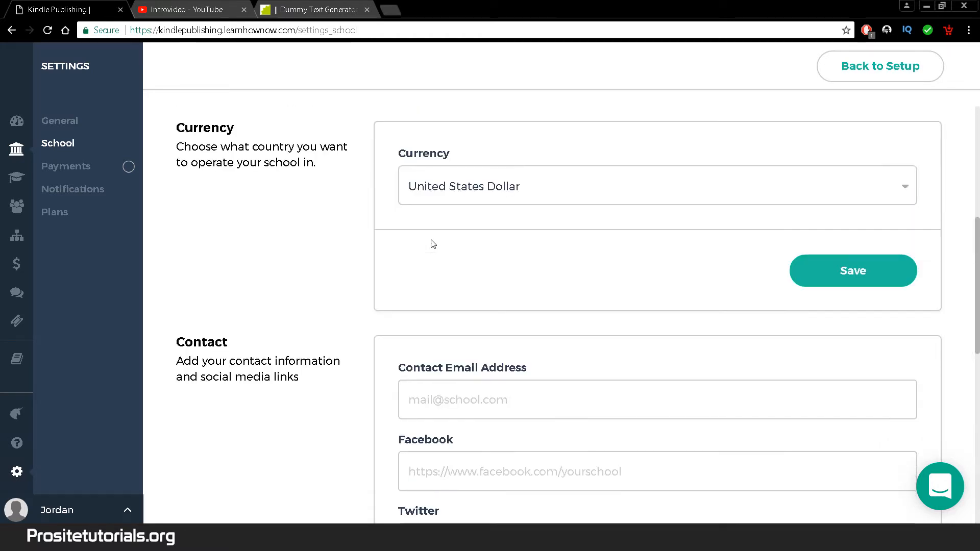
pyautogui.scroll(3, 447, 222)
pyautogui.moveTo(632, 232); pyautogui.dragTo(407, 230)
pyautogui.hotkey('ctrl', 'c')
pyautogui.scroll(-3, 966, 352)
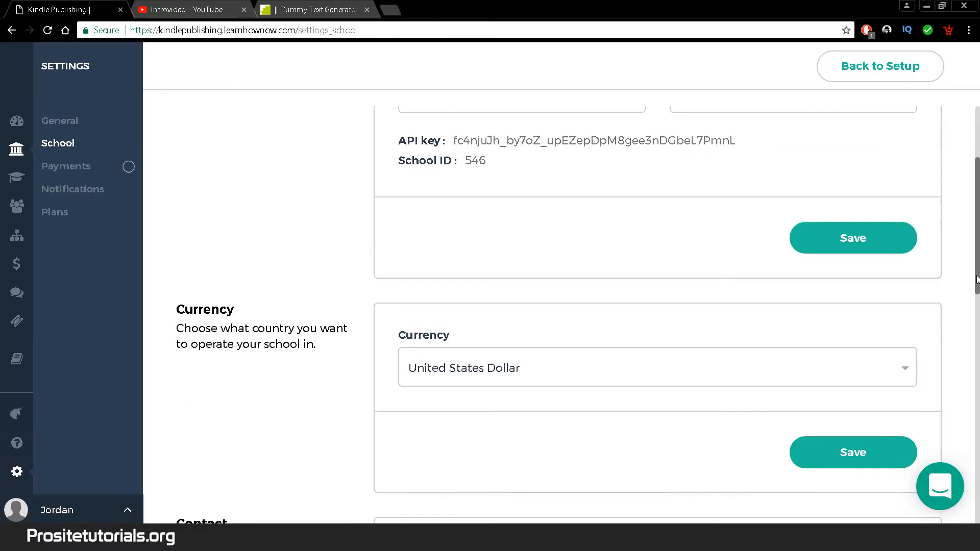
pyautogui.click(421, 279)
pyautogui.hotkey('ctrl', 'v')
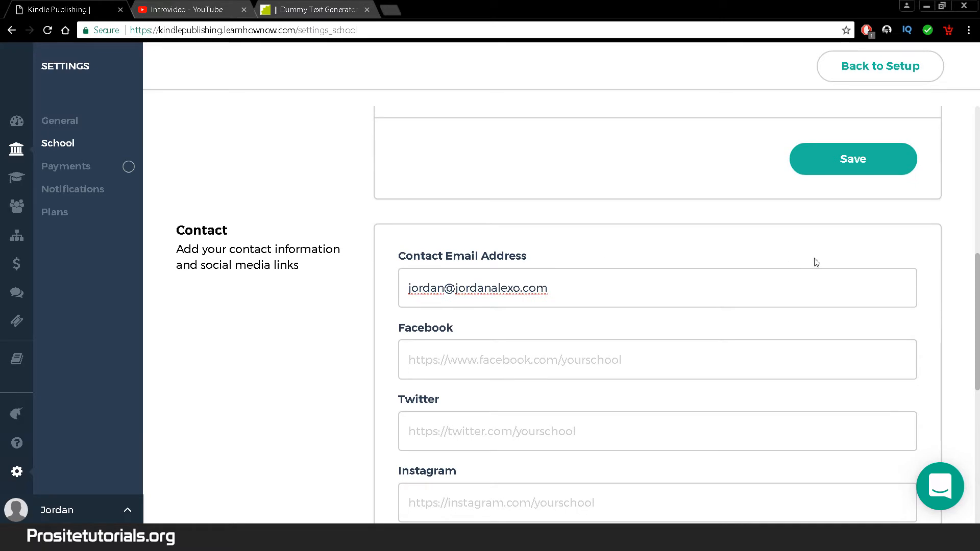
pyautogui.moveTo(977, 284); pyautogui.dragTo(978, 299)
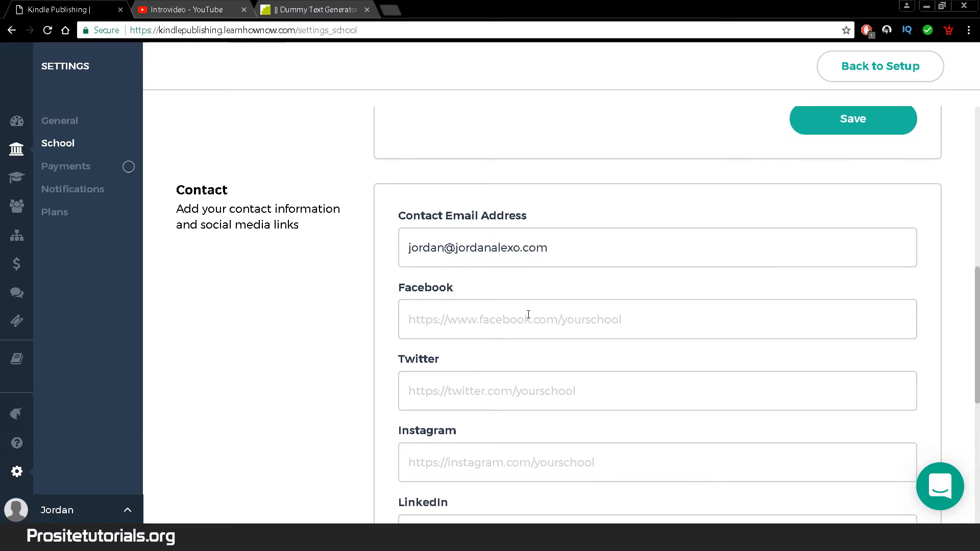
pyautogui.scroll(1, 562, 317)
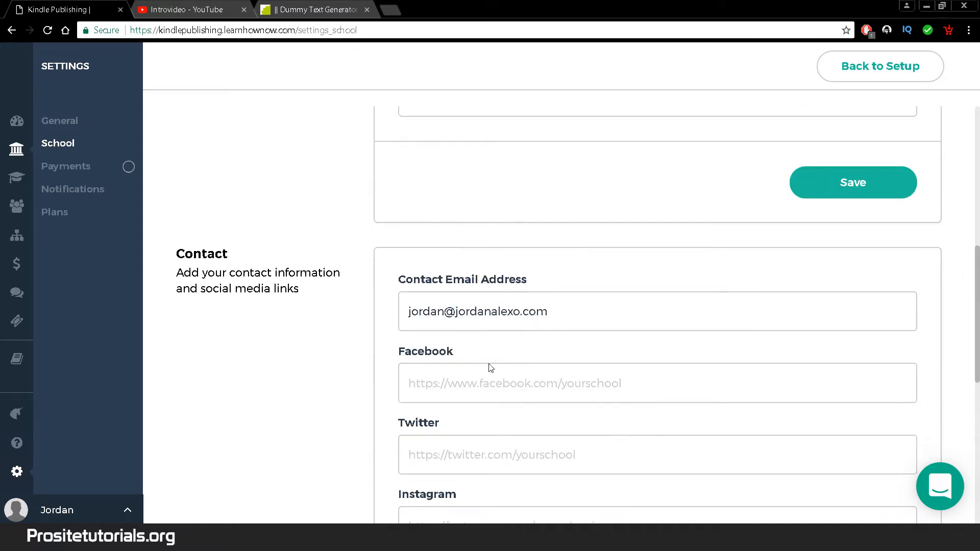
pyautogui.moveTo(979, 290); pyautogui.dragTo(963, 402)
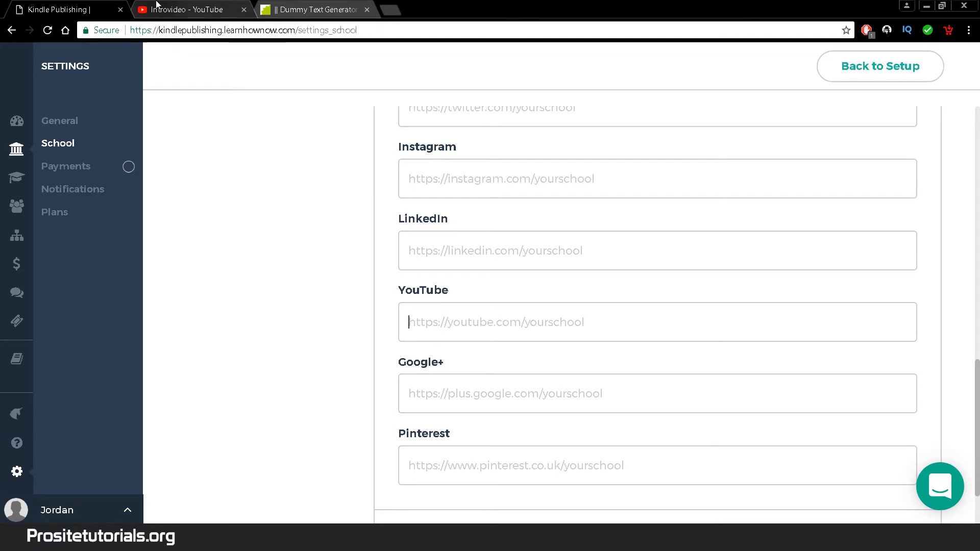
# - Open your own YouTube channel page in a new browser tab from the account menu
pyautogui.click(156, 5)
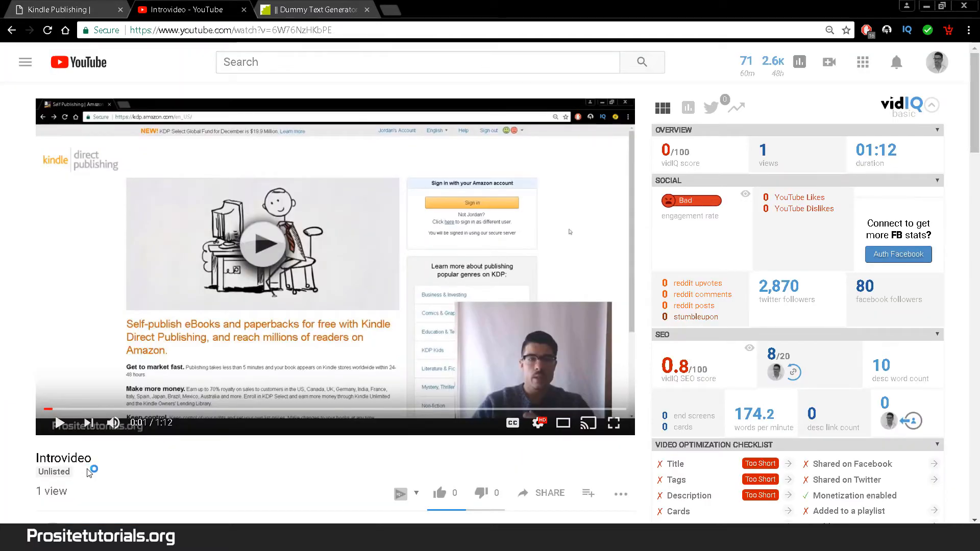
pyautogui.click(937, 62)
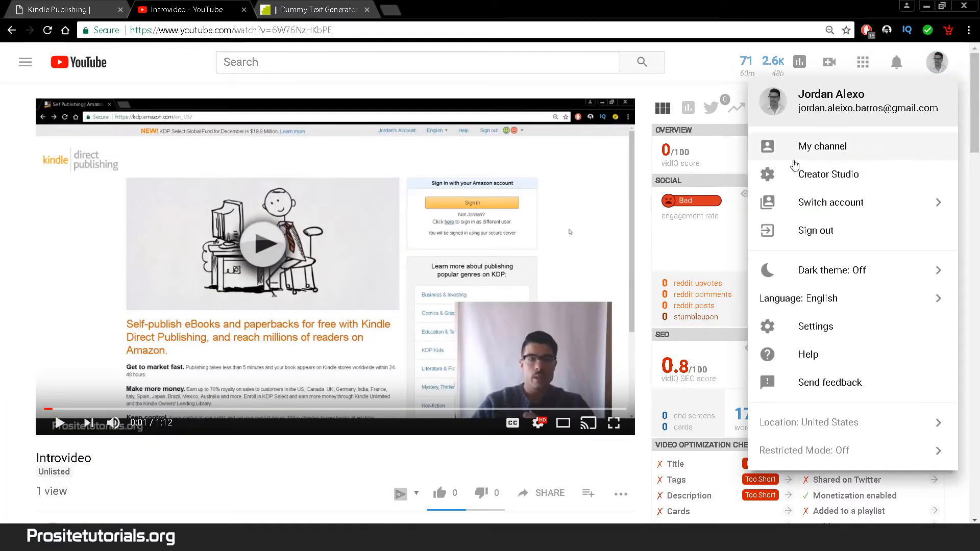
pyautogui.rightClick(753, 147)
pyautogui.click(786, 155)
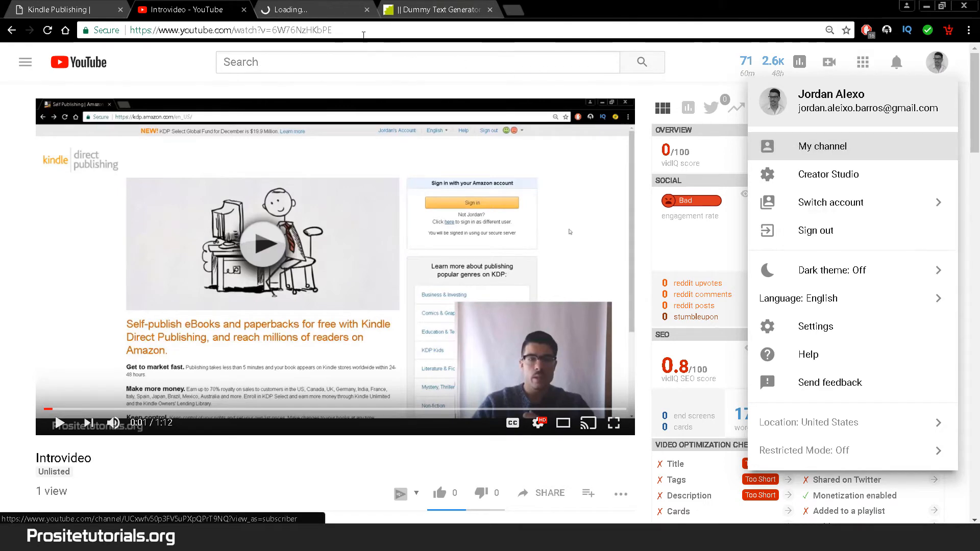
pyautogui.click(318, 4)
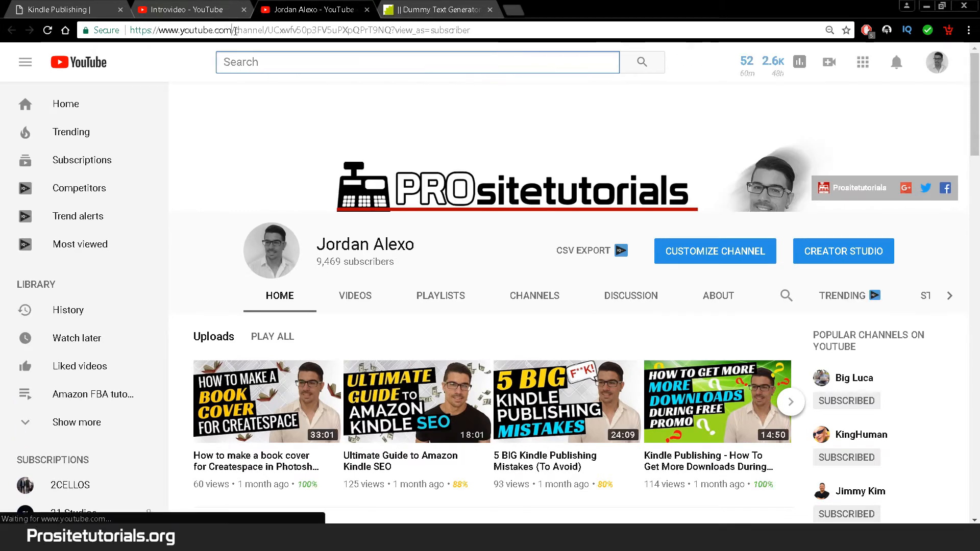
# - Change the channel address to /prositetutorials, load and copy it, then return to HowNow
pyautogui.moveTo(231, 30); pyautogui.dragTo(690, 67)
pyautogui.write('/p')
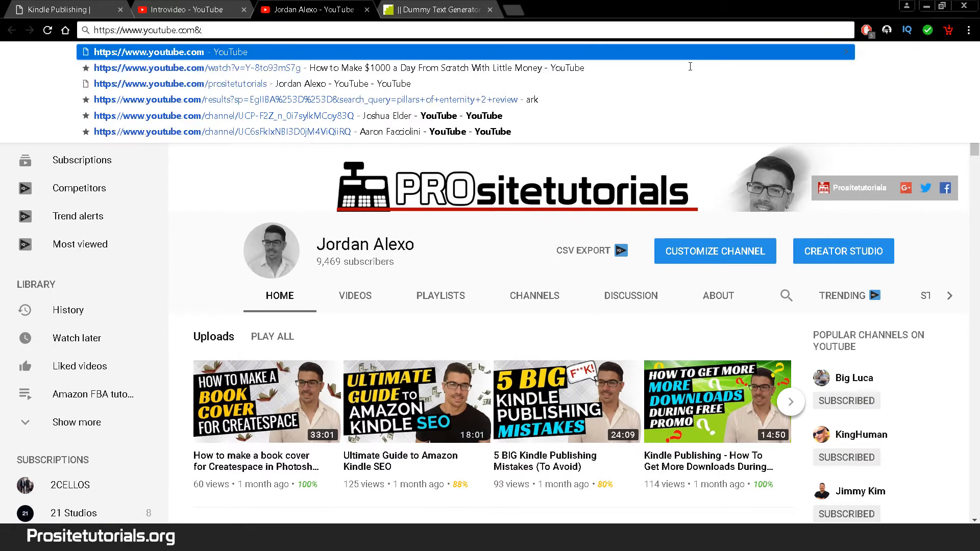
pyautogui.write('rositetutorials')
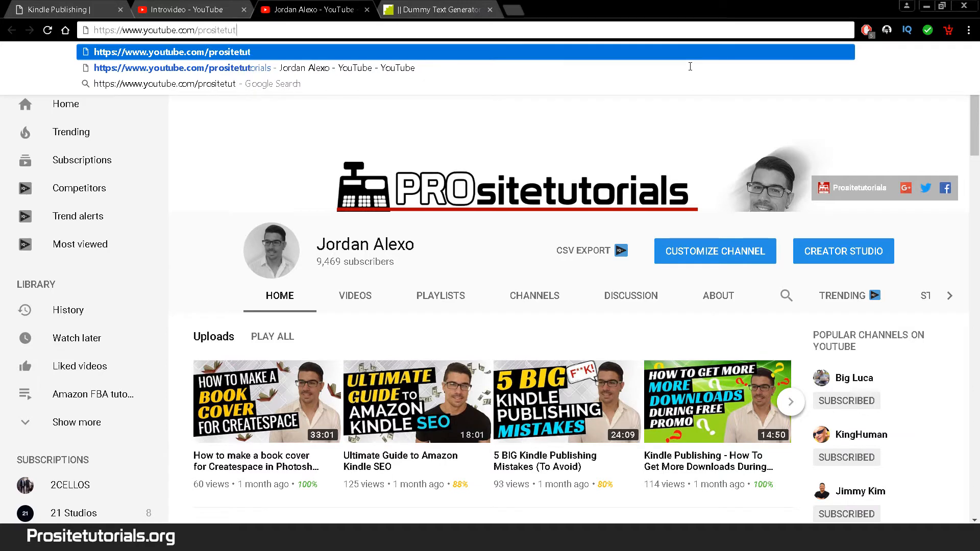
pyautogui.press('Return')
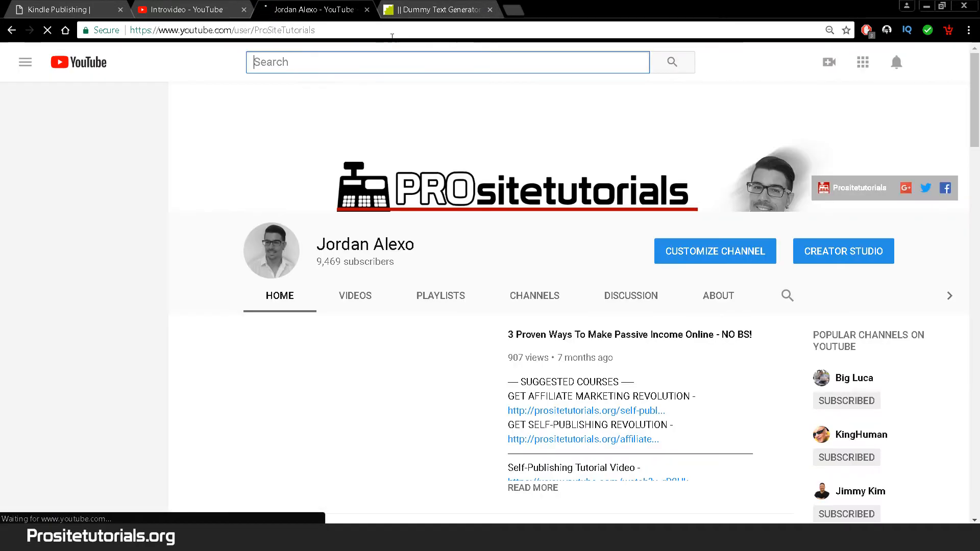
pyautogui.click(392, 32)
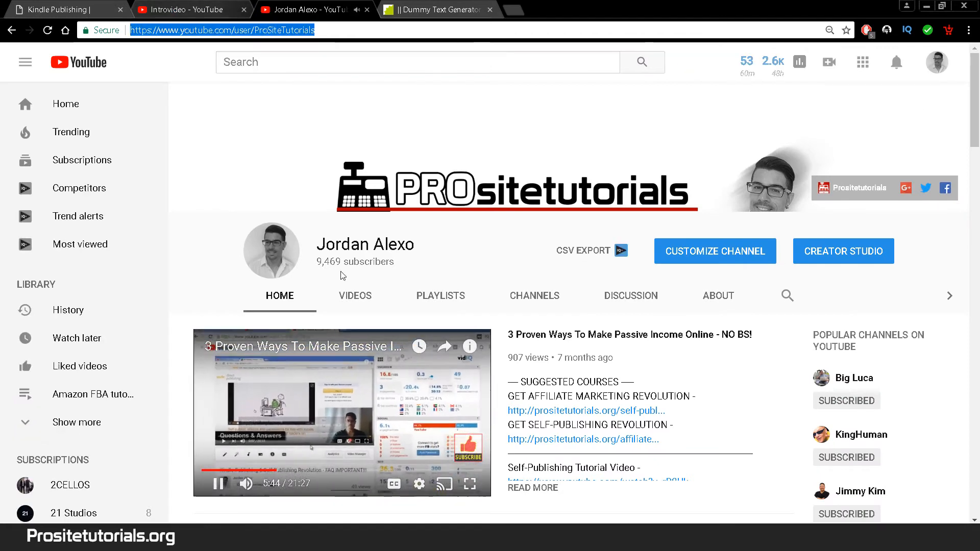
pyautogui.click(340, 398)
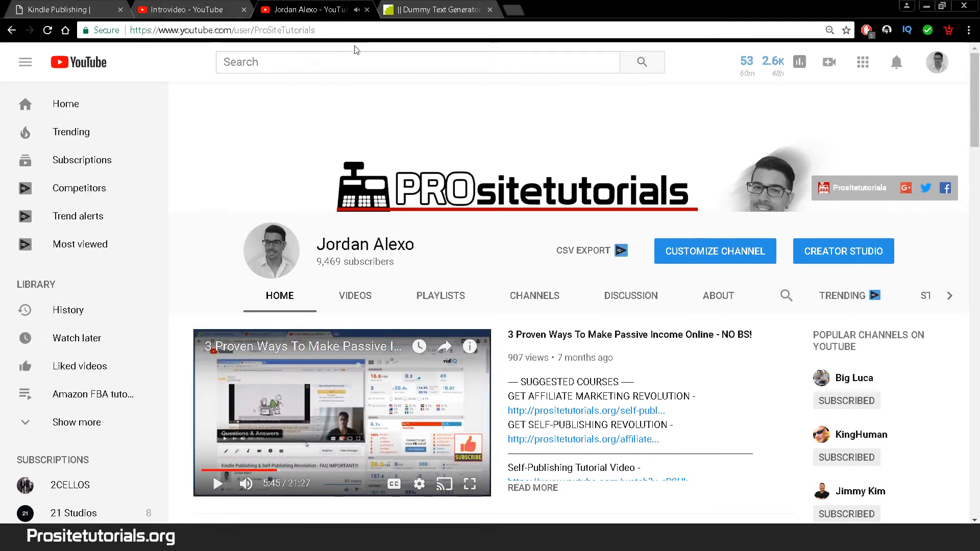
pyautogui.click(356, 30)
pyautogui.hotkey('ctrl', 'c')
pyautogui.click(51, 9)
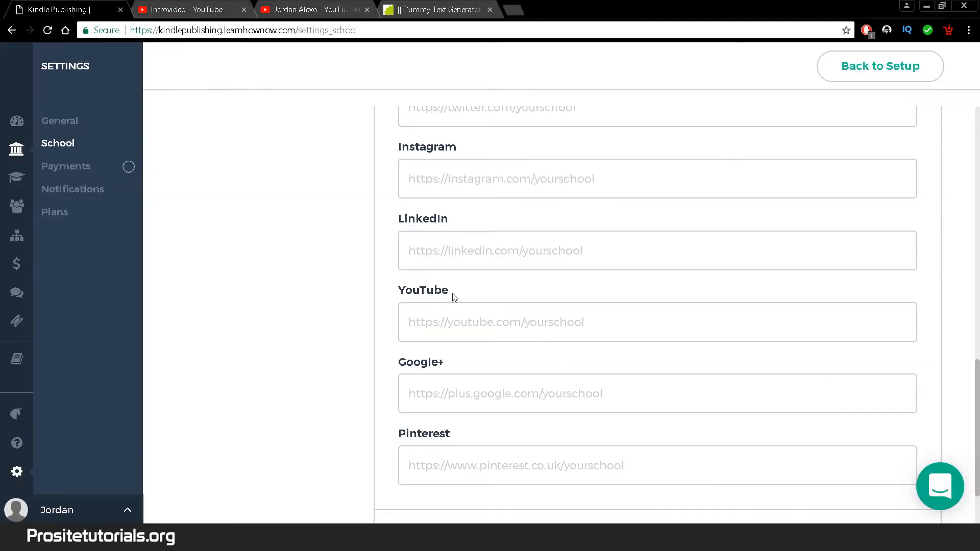
pyautogui.click(533, 322)
pyautogui.hotkey('ctrl', 'v')
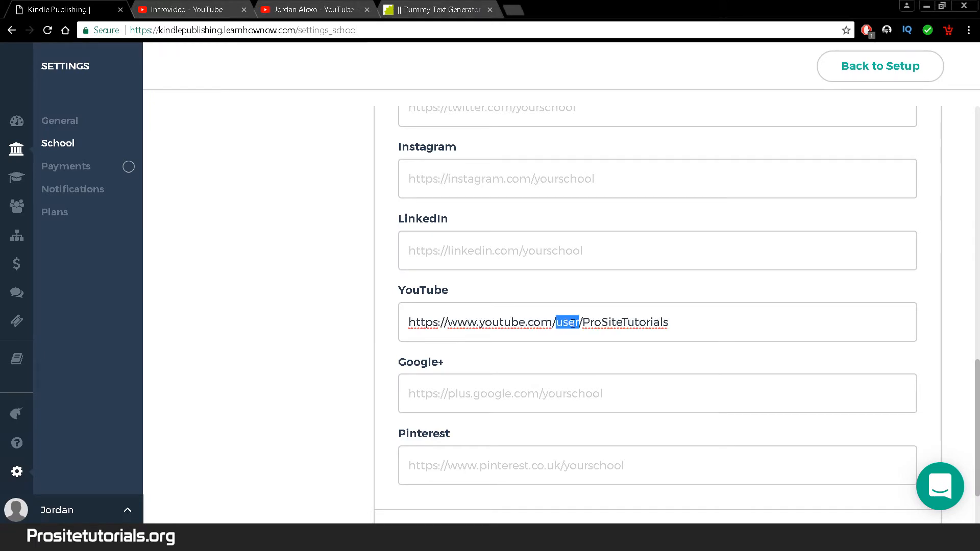
pyautogui.press('Delete')
pyautogui.press('Delete')
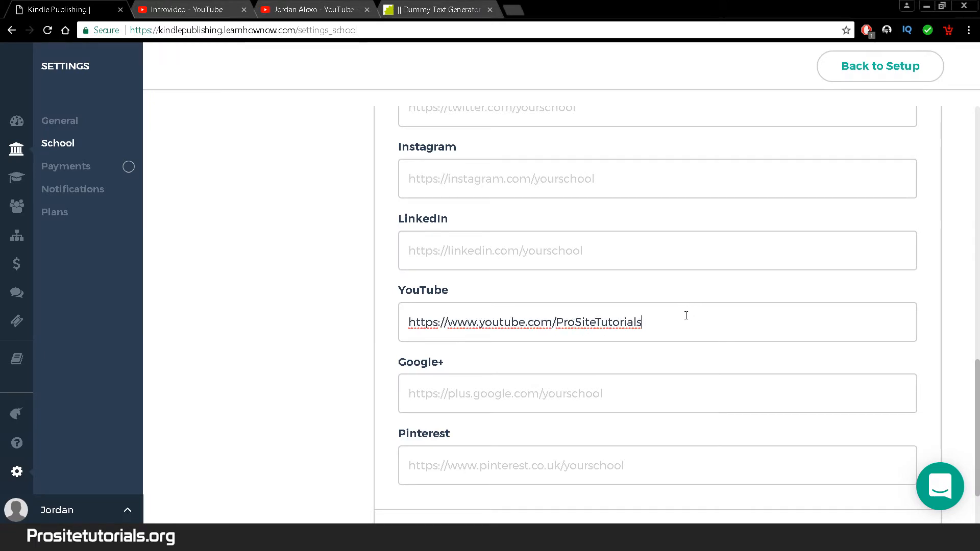
pyautogui.moveTo(978, 393); pyautogui.dragTo(978, 423)
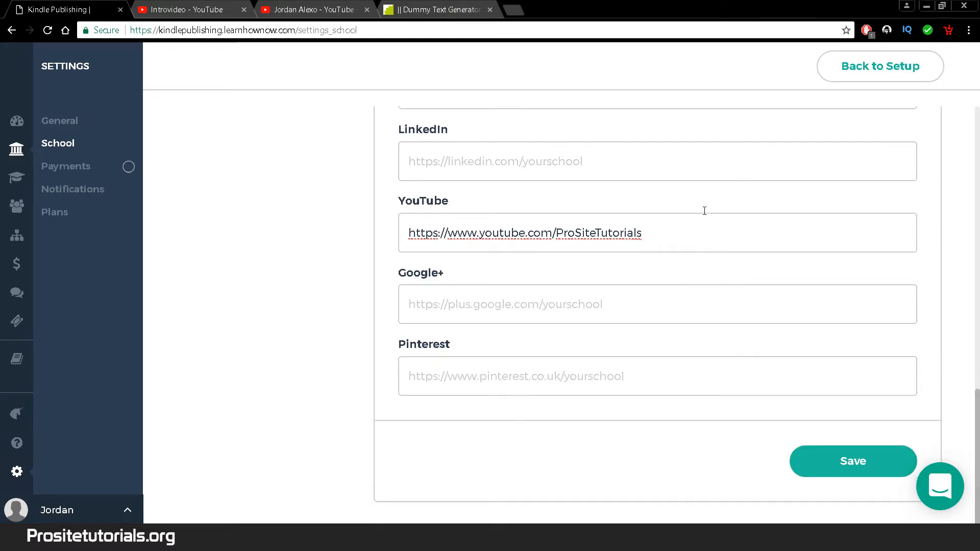
pyautogui.click(838, 476)
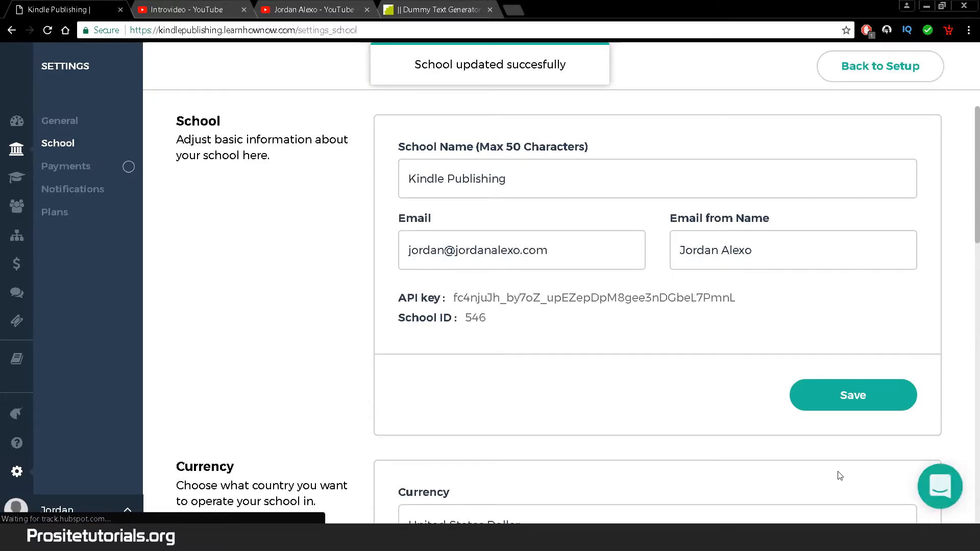
# - Go to Payments settings and start connecting PayPal checkout
pyautogui.click(79, 169)
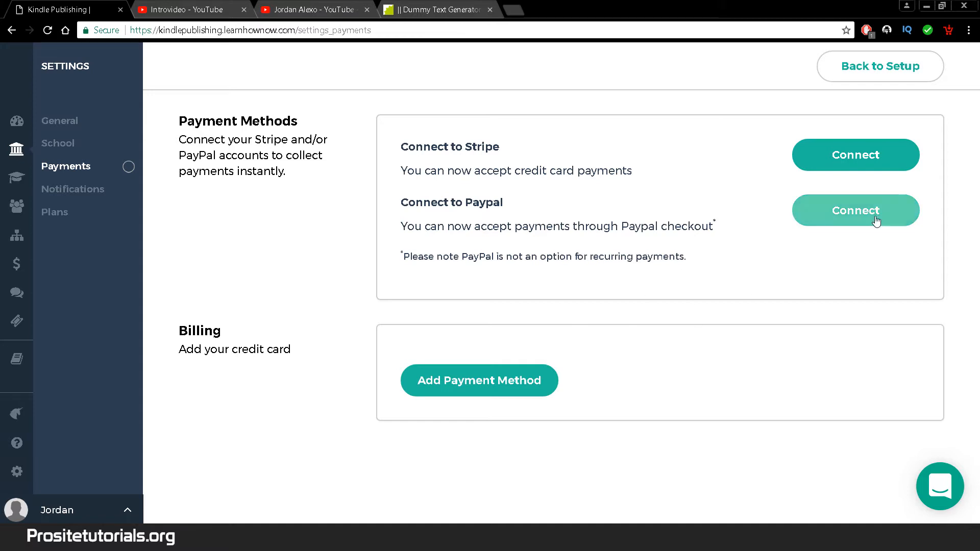
pyautogui.click(815, 220)
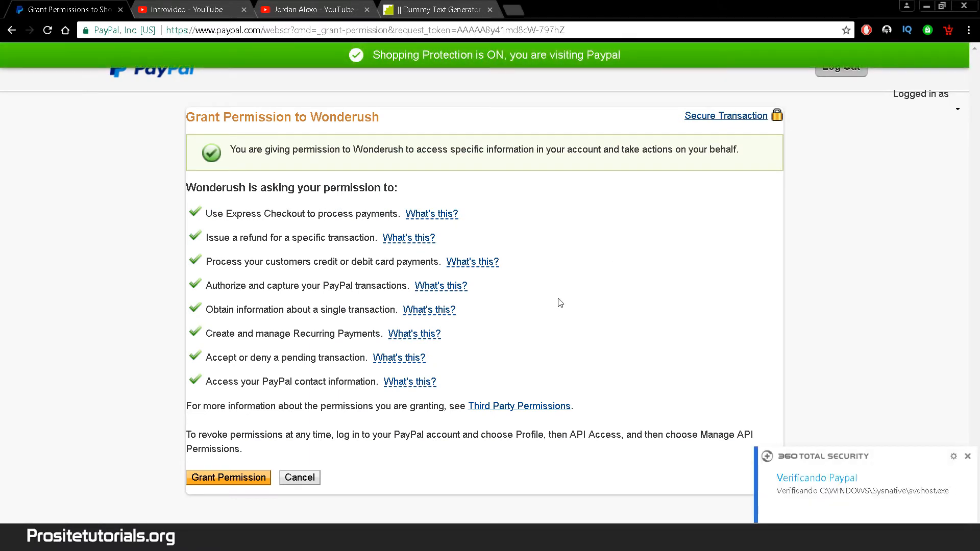
# - Grant the school permission on PayPal to finish connecting the account
pyautogui.click(218, 486)
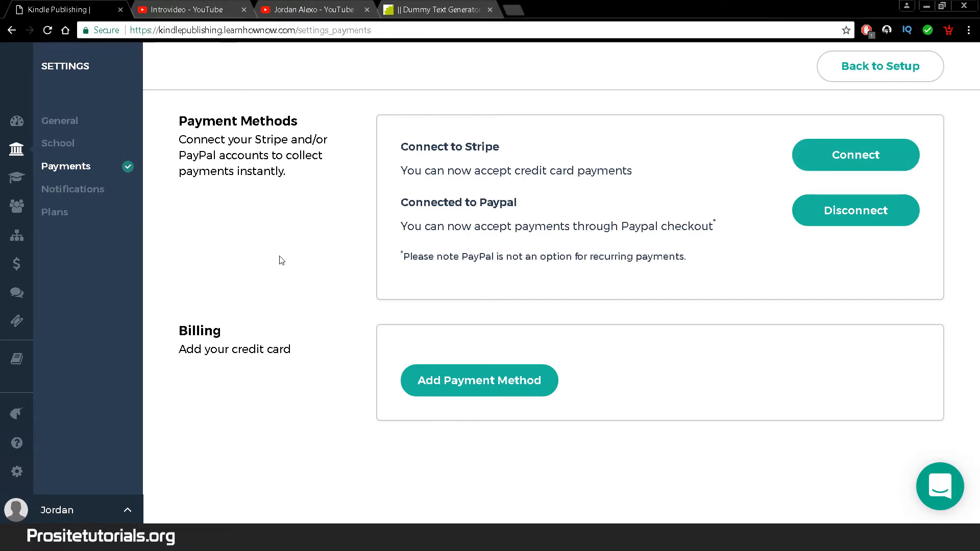
# - Toggle the live-class cancellation and learner message notifications off and back on, keeping all six enabled
pyautogui.click(110, 199)
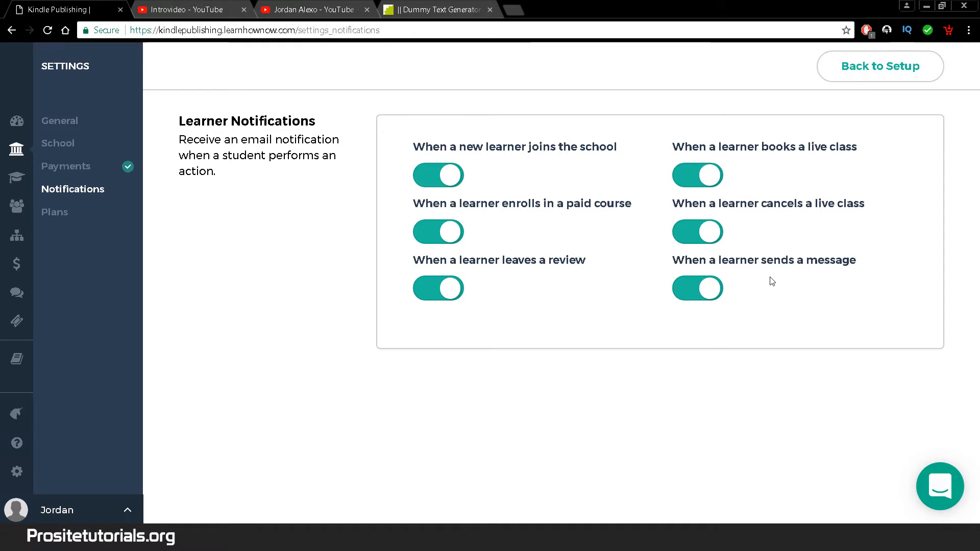
pyautogui.click(712, 240)
pyautogui.click(712, 240)
pyautogui.click(711, 241)
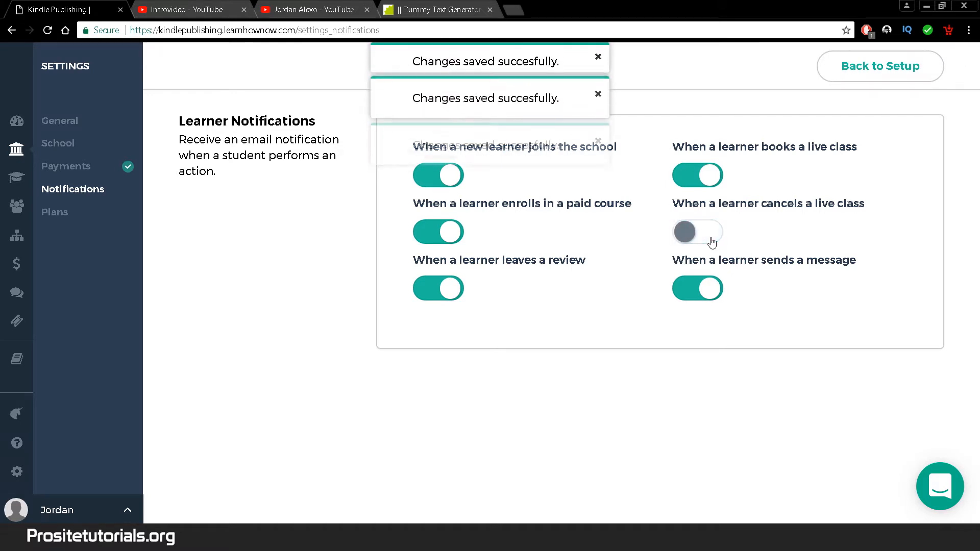
pyautogui.click(695, 247)
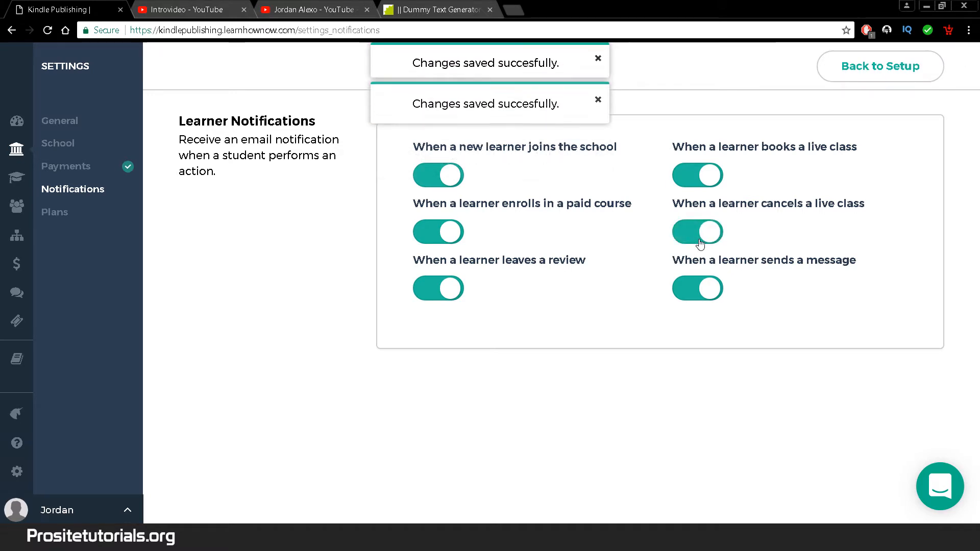
pyautogui.click(703, 284)
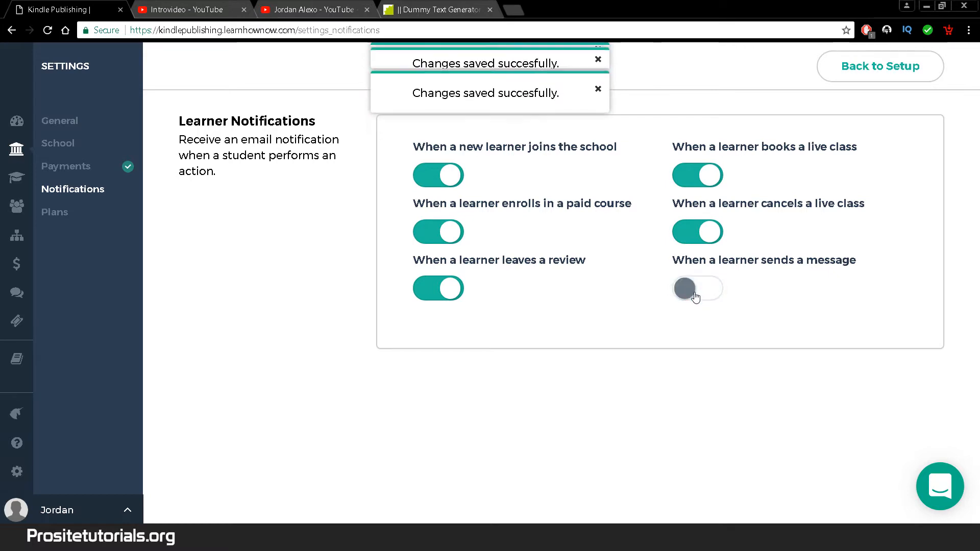
pyautogui.click(697, 295)
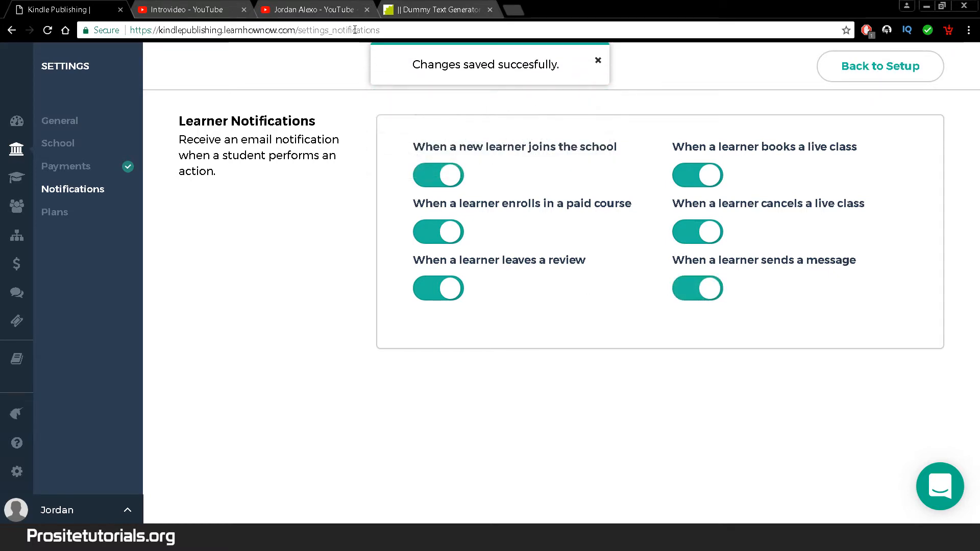
pyautogui.click(68, 120)
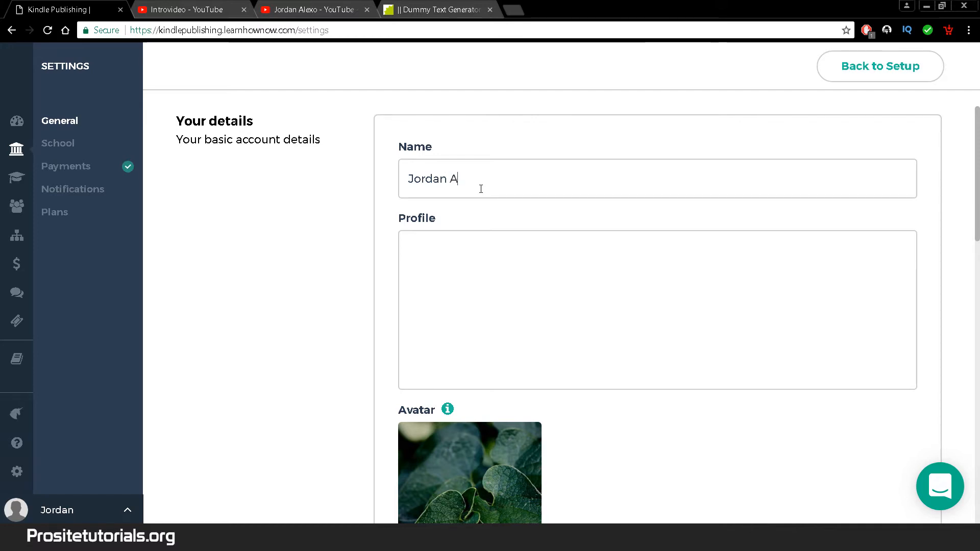
# - Complete the owner's surname and write the Profile 'I am the founder of Prositetutorials'
pyautogui.write('lexo')
pyautogui.click(478, 279)
pyautogui.write('Br')
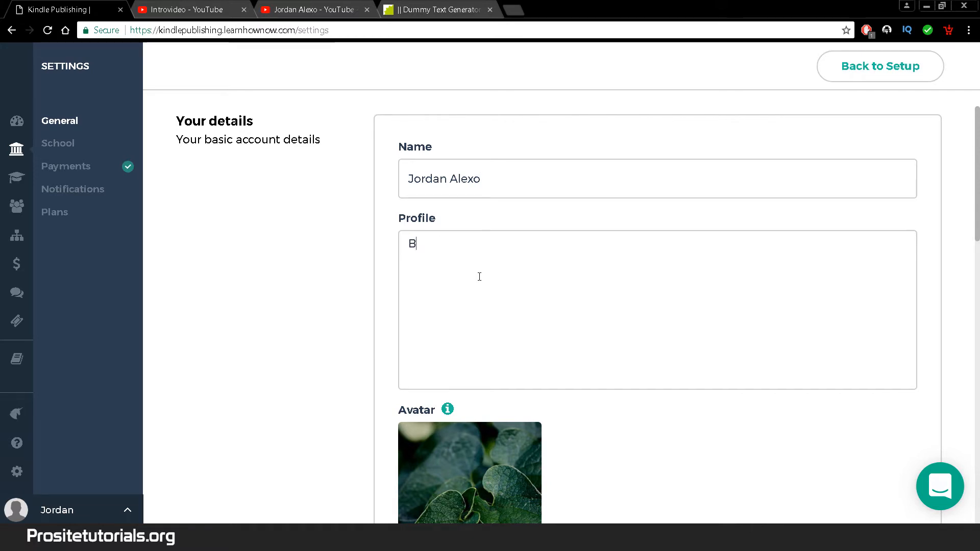
pyautogui.press('BackSpace')
pyautogui.write('I am the fou')
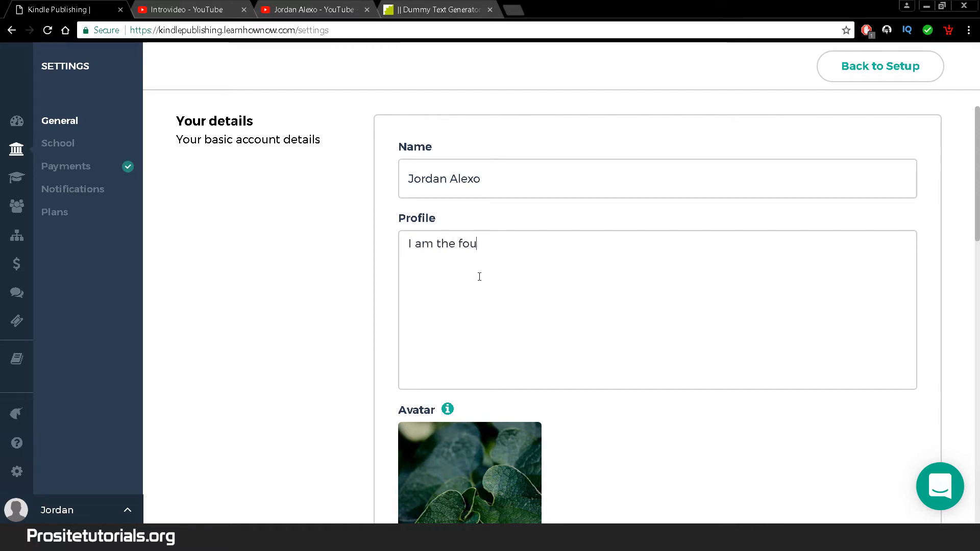
pyautogui.write('nder of Prosoi')
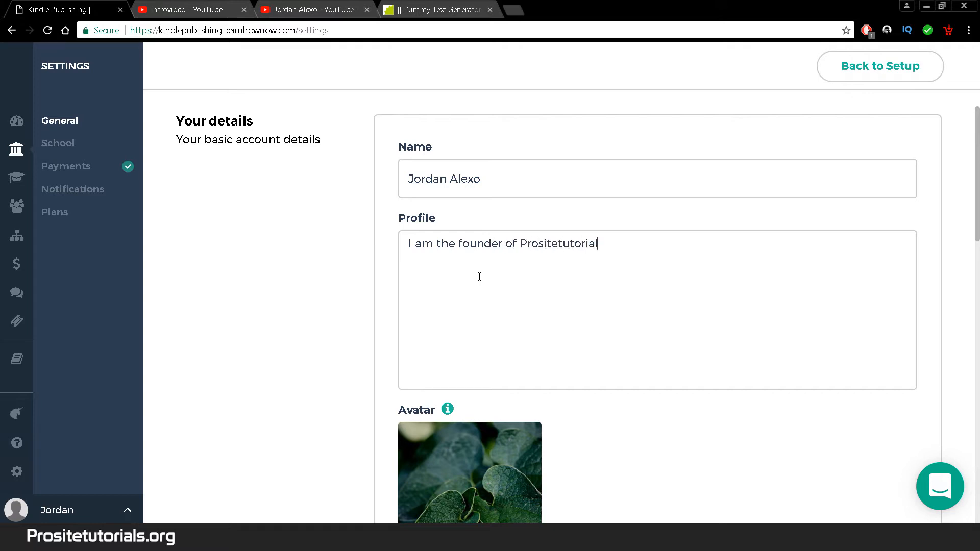
pyautogui.scroll(-4, 611, 335)
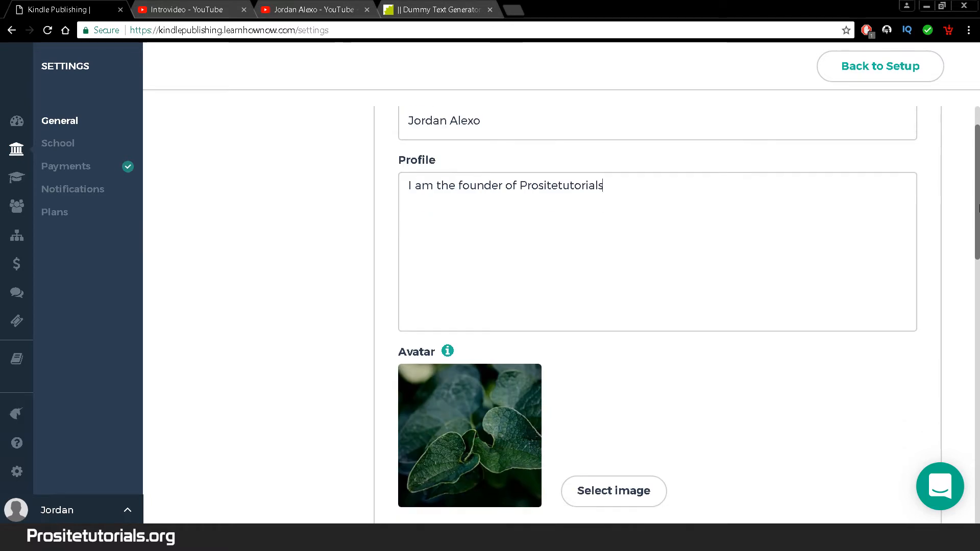
# - Upload a new avatar image and save the profile changes
pyautogui.click(631, 362)
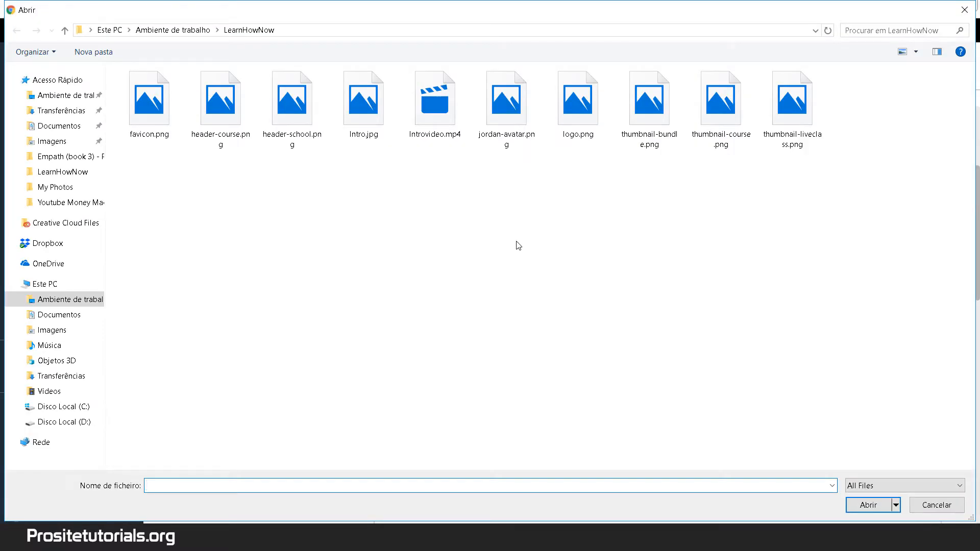
pyautogui.click(514, 147)
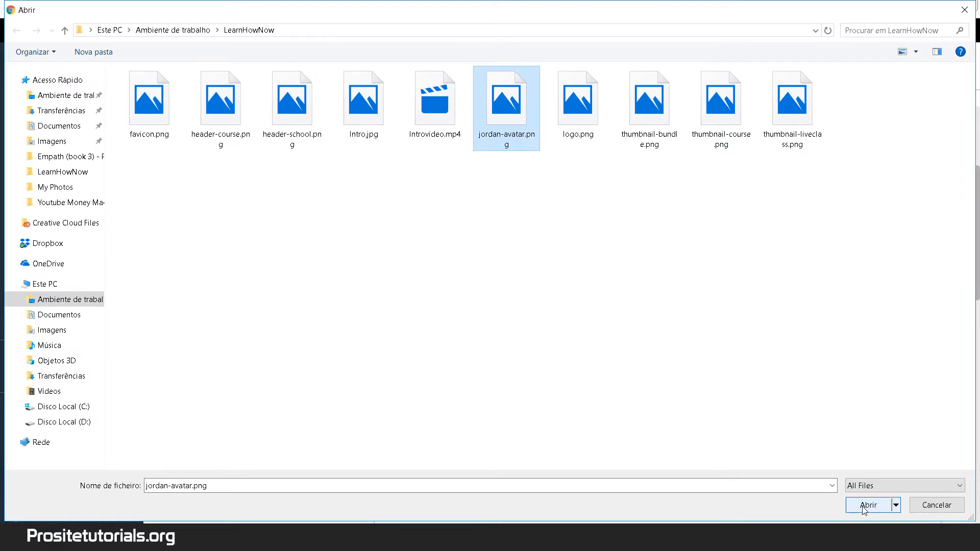
pyautogui.click(867, 505)
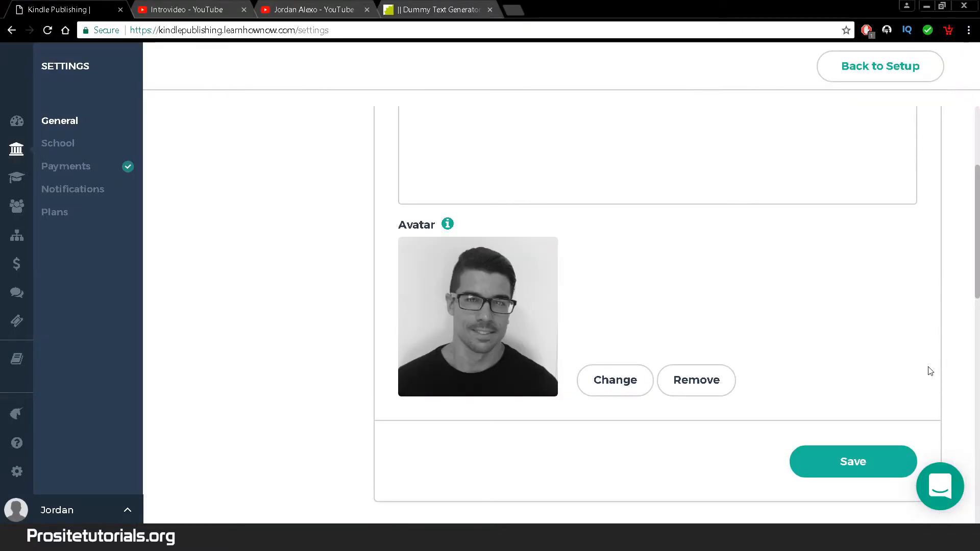
pyautogui.scroll(-2, 973, 289)
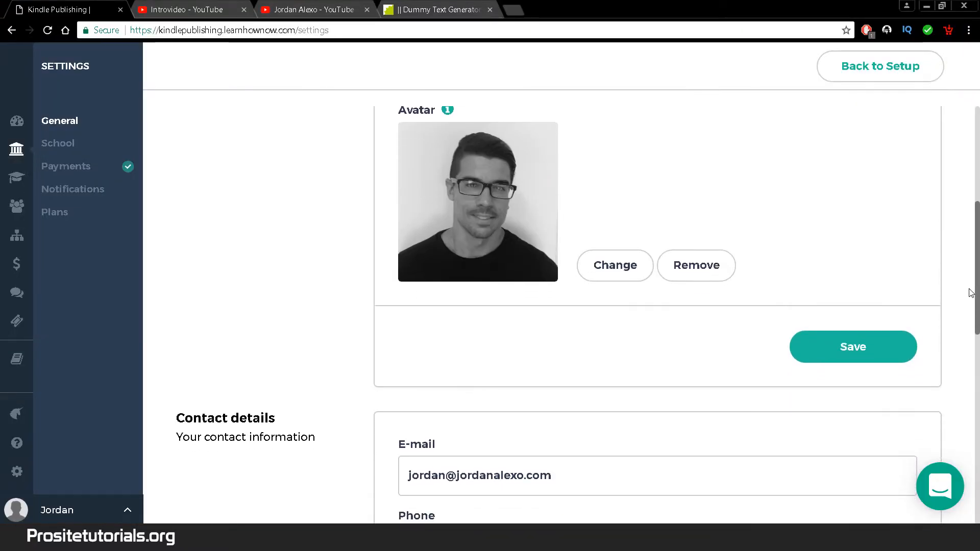
pyautogui.click(853, 347)
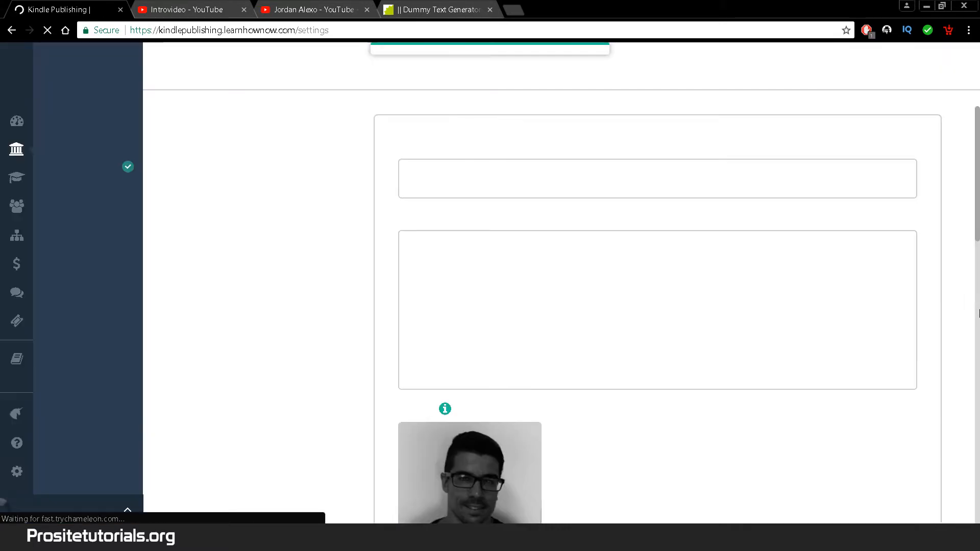
# - Enter the owner's phone number under Contact details
pyautogui.scroll(-2, 977, 273)
pyautogui.moveTo(977, 270); pyautogui.dragTo(959, 385)
pyautogui.scroll(-1, 959, 390)
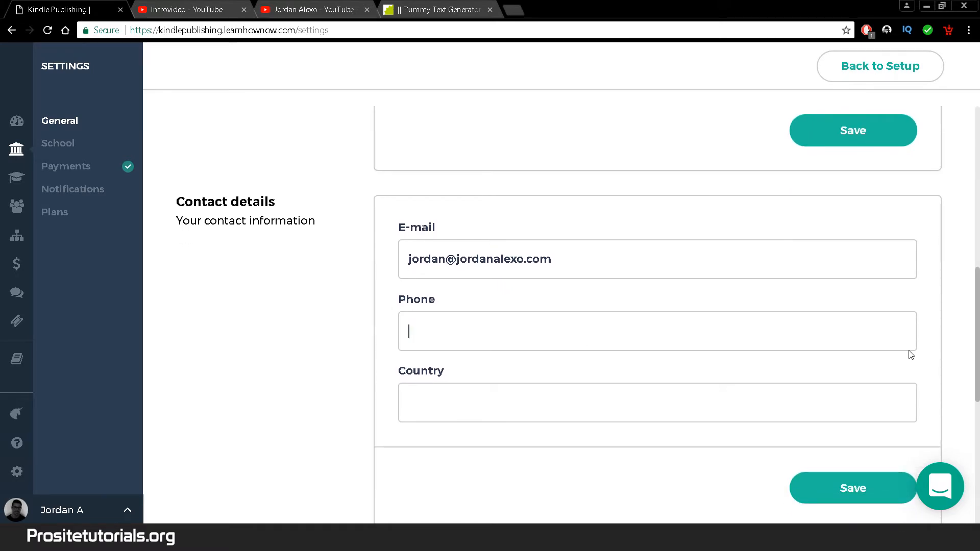
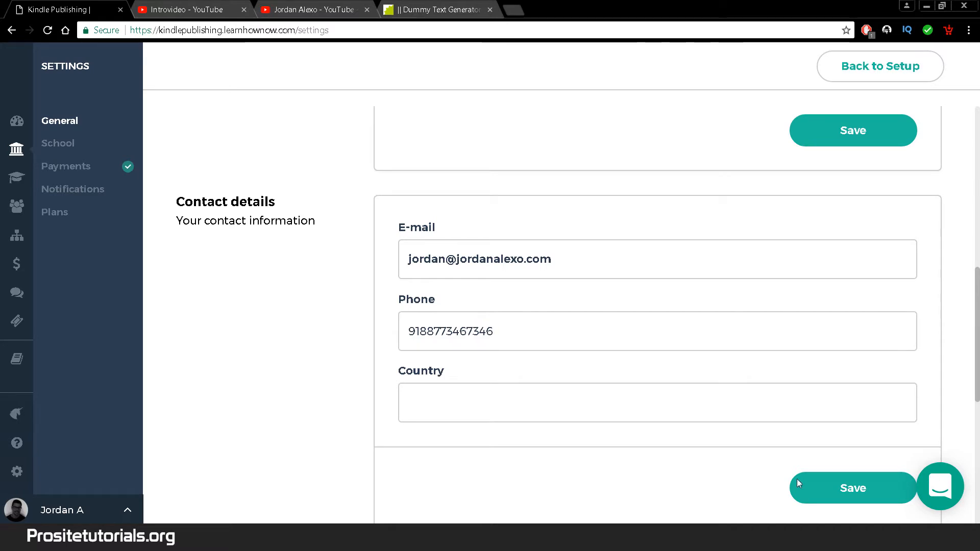
# - Set the contact country to Portugal and save the contact details
pyautogui.click(601, 413)
pyautogui.write('Portugal')
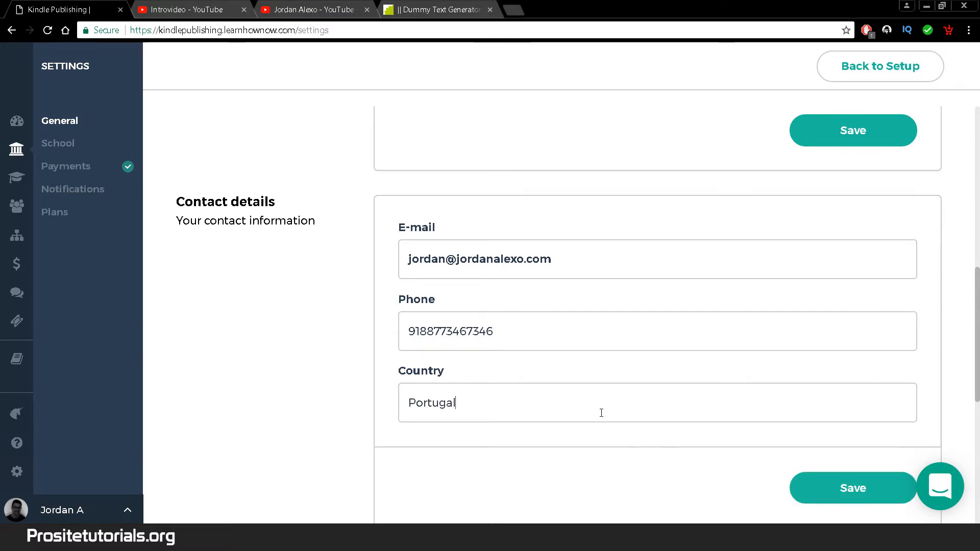
pyautogui.scroll(-3, 580, 367)
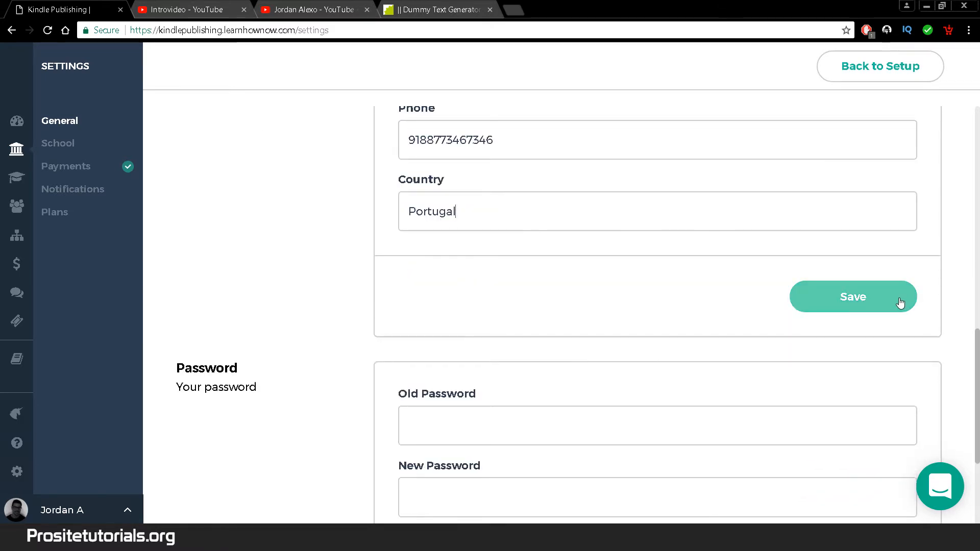
pyautogui.click(900, 302)
pyautogui.scroll(-5, 976, 331)
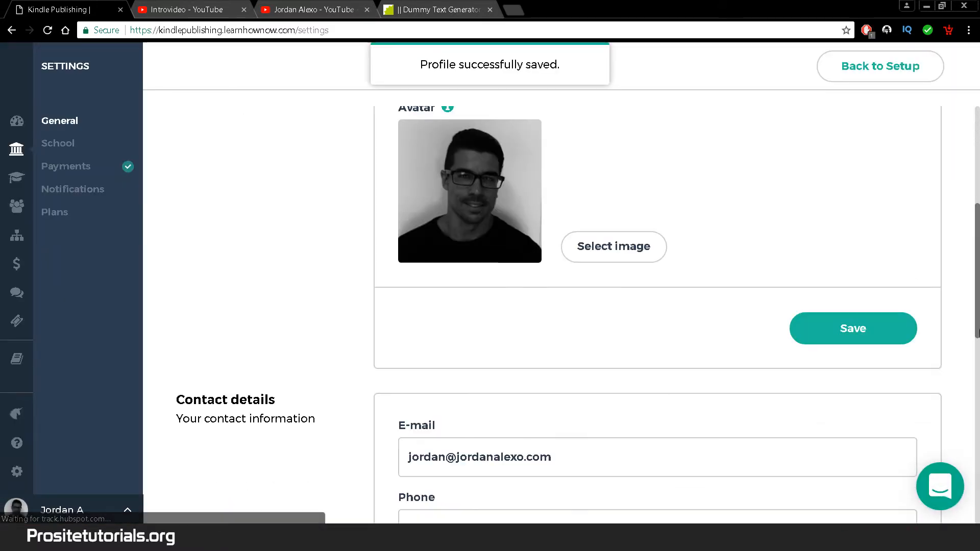
pyautogui.scroll(-10, 976, 332)
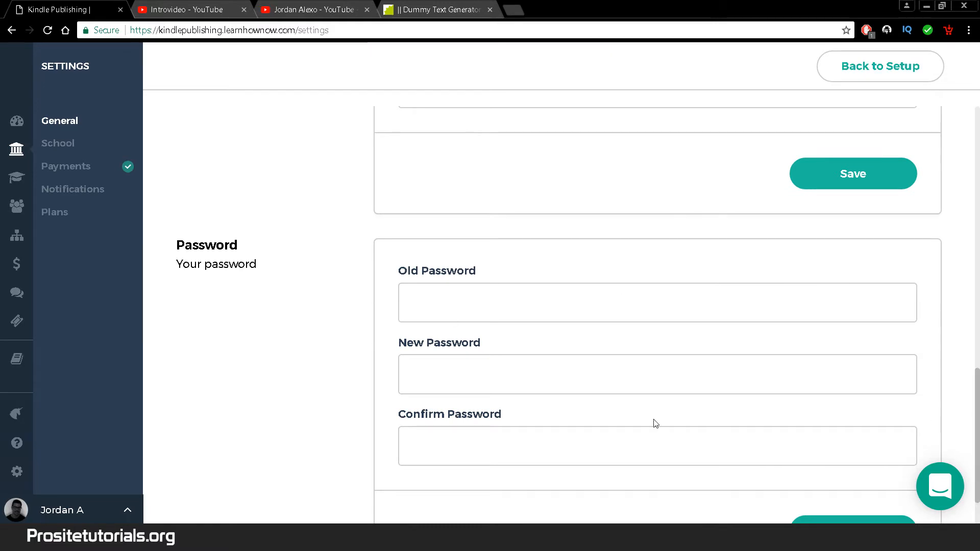
pyautogui.scroll(-1, 507, 226)
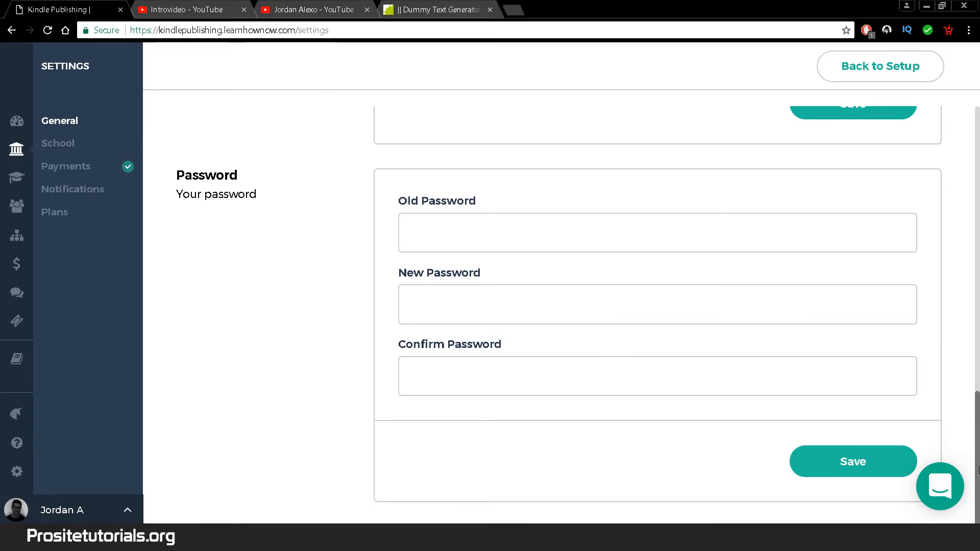
pyautogui.scroll(10, 901, 208)
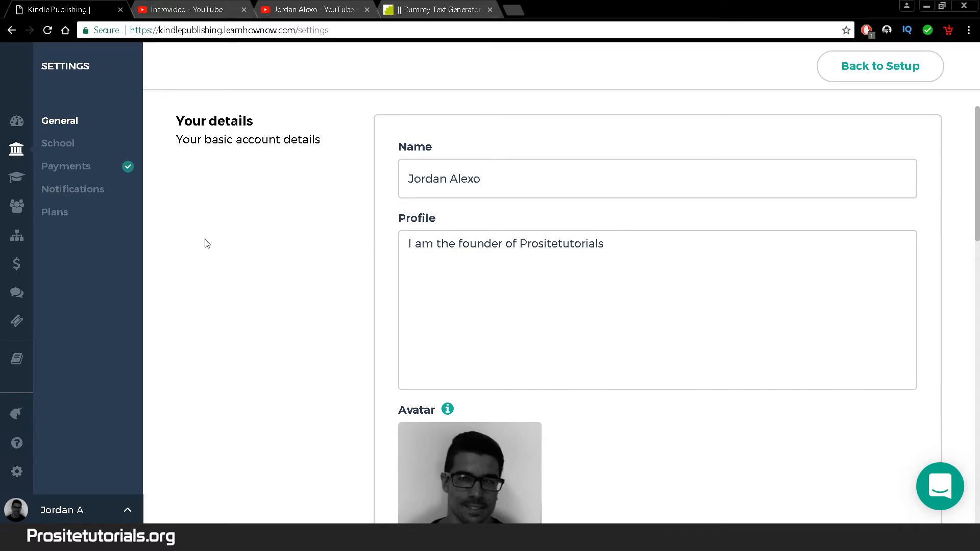
# - Return to the setup dashboard and open Customise School's Logo & Background theme settings
pyautogui.click(15, 131)
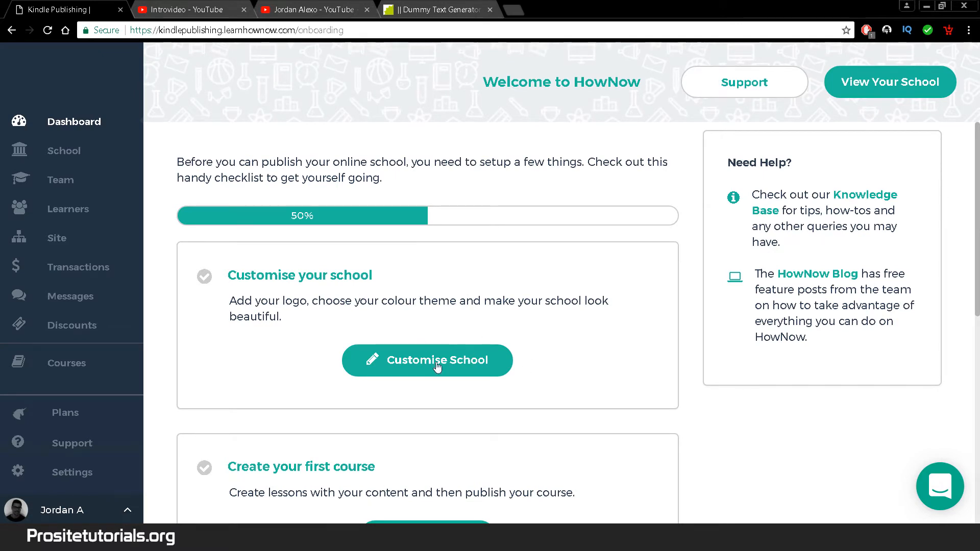
pyautogui.moveTo(977, 202)
pyautogui.mouseDown()
pyautogui.moveTo(977, 354)
pyautogui.moveTo(978, 205)
pyautogui.mouseUp()
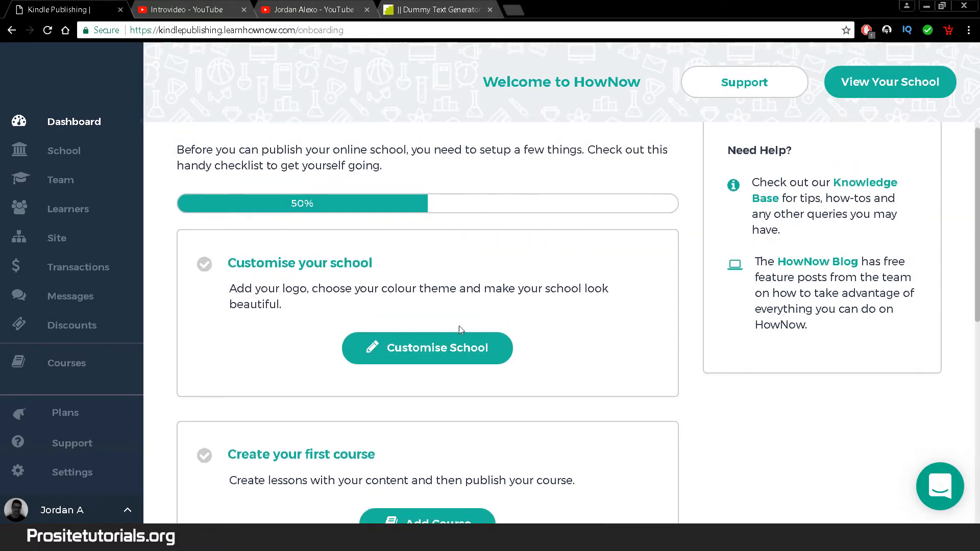
pyautogui.click(386, 348)
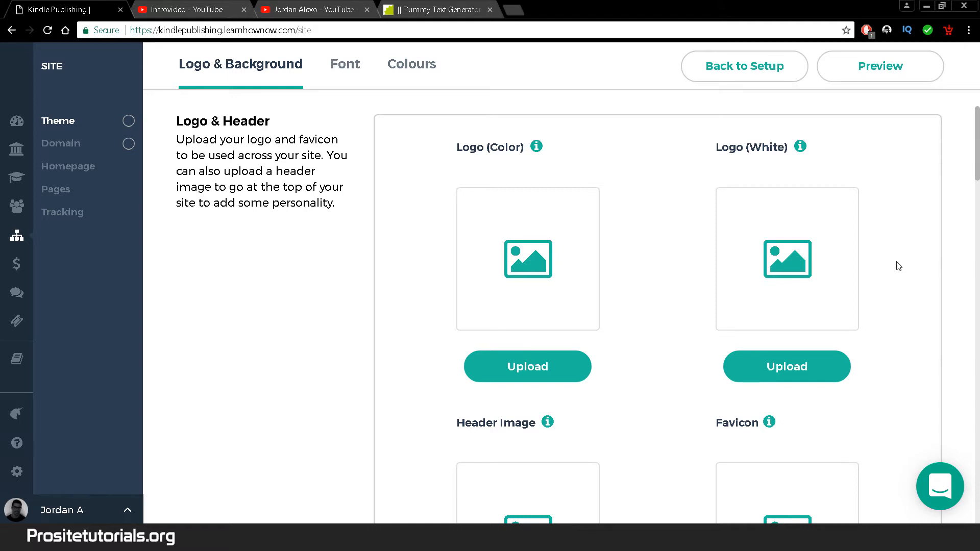
# - Upload logo.png as the colour logo
pyautogui.scroll(-1, 418, 300)
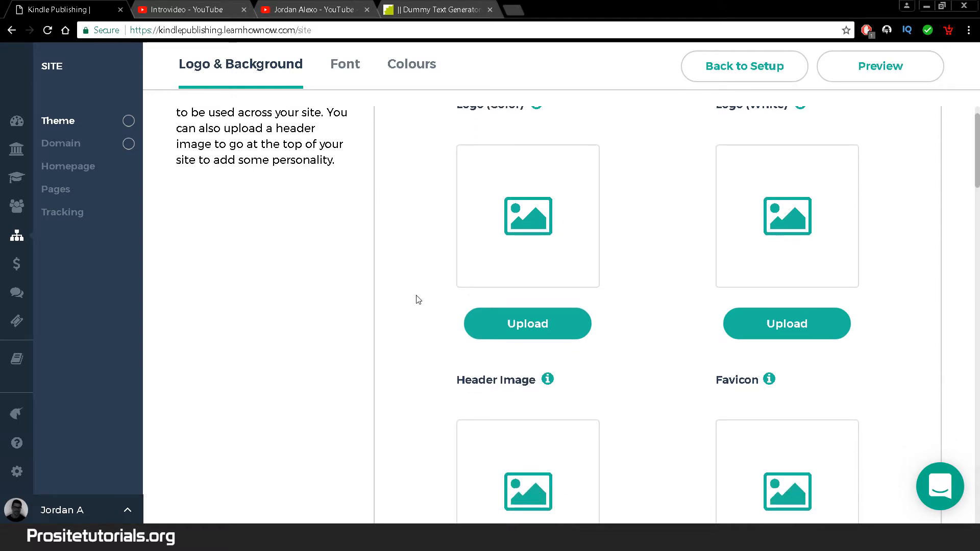
pyautogui.moveTo(976, 188)
pyautogui.mouseDown()
pyautogui.moveTo(976, 211)
pyautogui.moveTo(975, 175)
pyautogui.mouseUp()
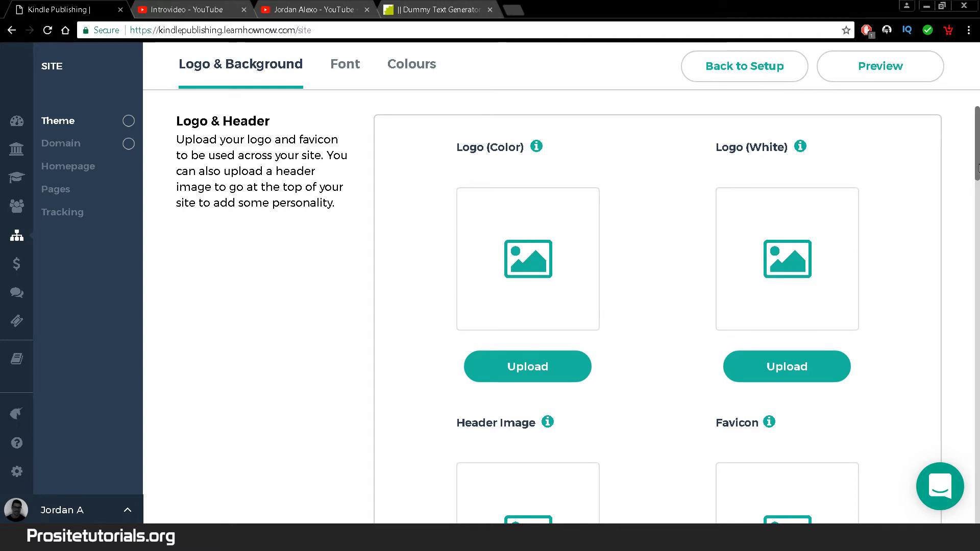
pyautogui.click(516, 379)
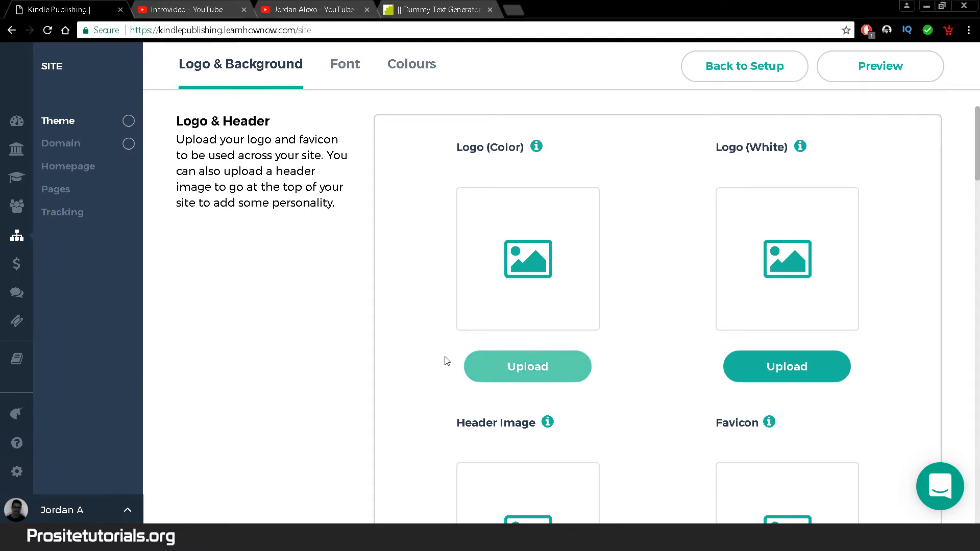
pyautogui.click(547, 375)
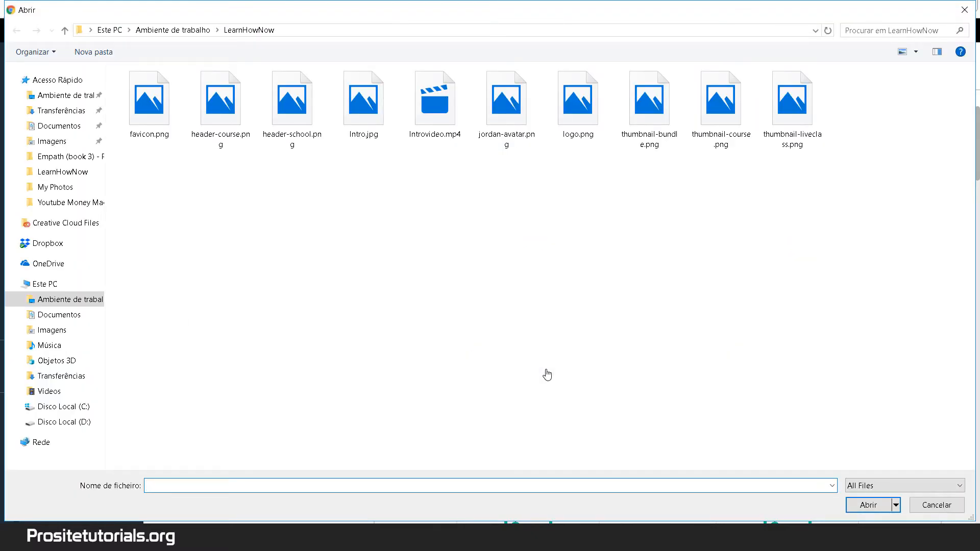
pyautogui.click(561, 90)
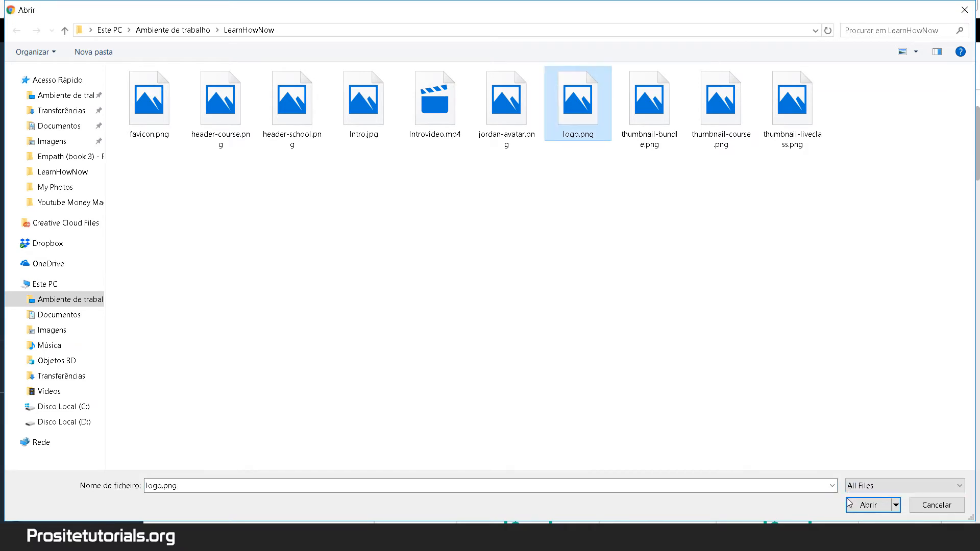
pyautogui.click(850, 502)
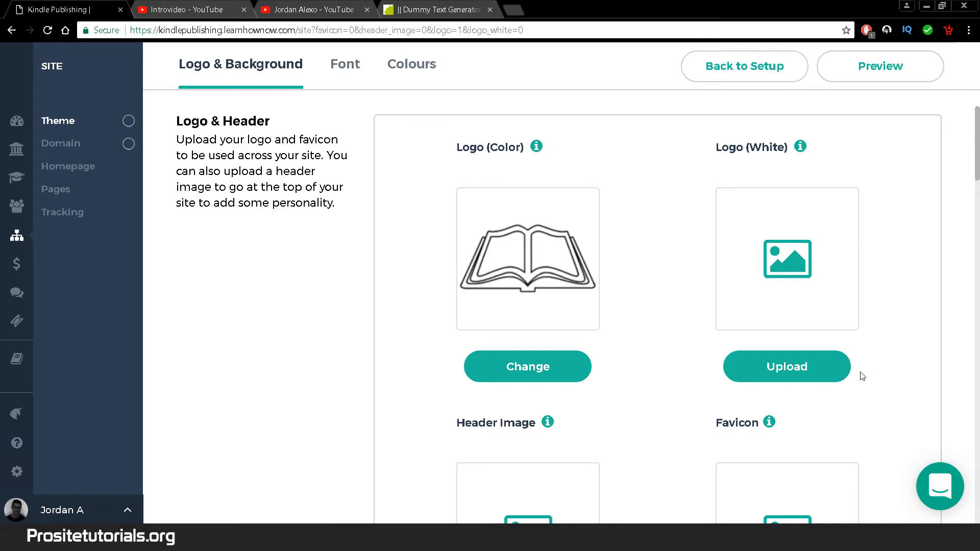
# - Upload logo.png as the white logo as well
pyautogui.click(798, 360)
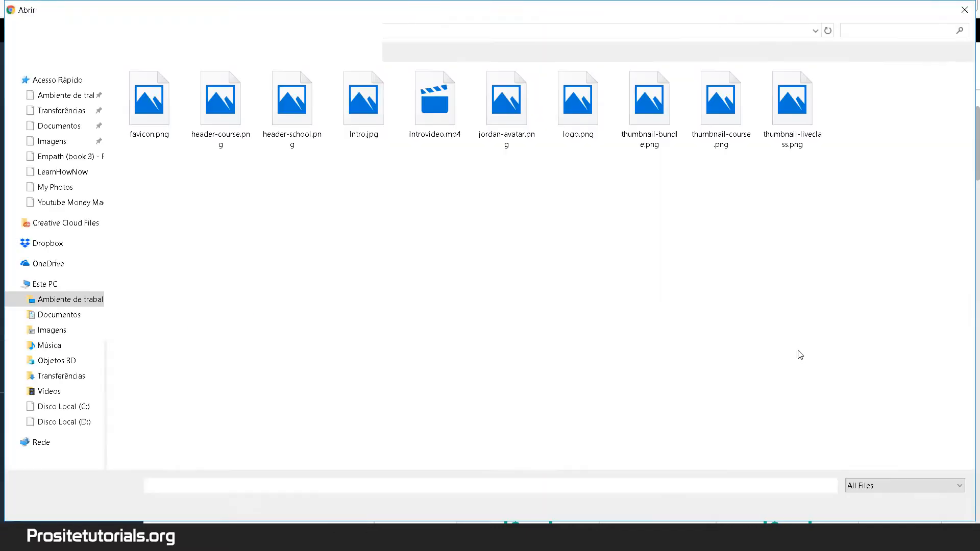
pyautogui.click(559, 98)
pyautogui.click(868, 505)
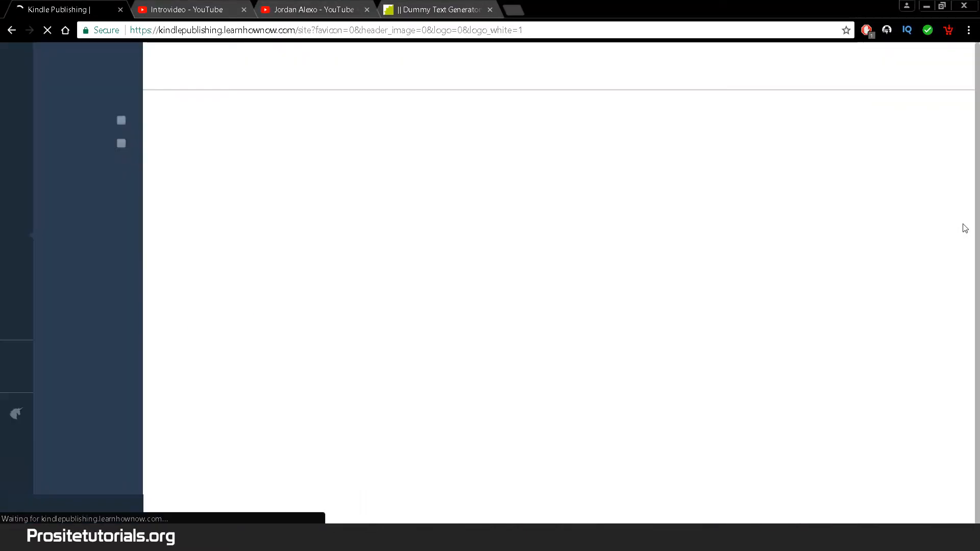
pyautogui.scroll(-3, 970, 214)
pyautogui.scroll(-3, 977, 204)
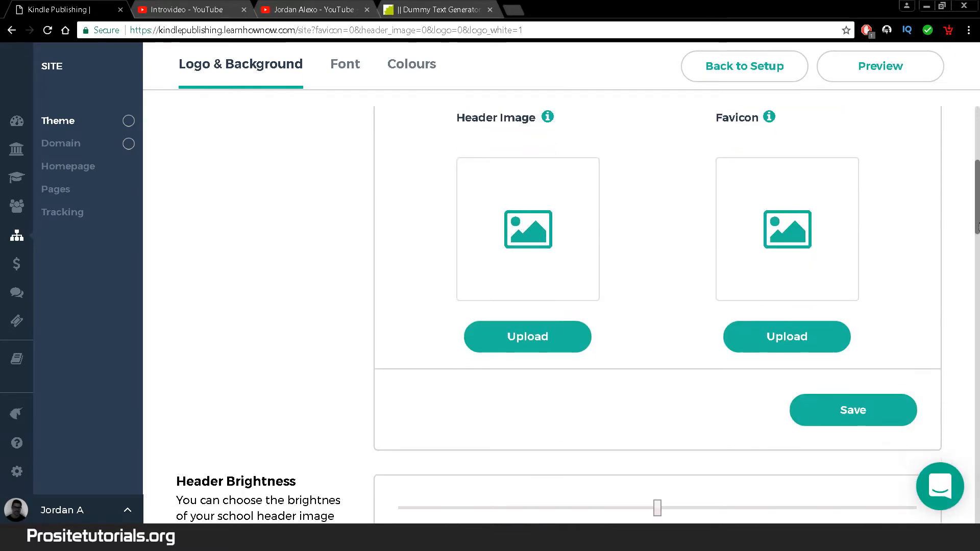
pyautogui.scroll(1, 440, 426)
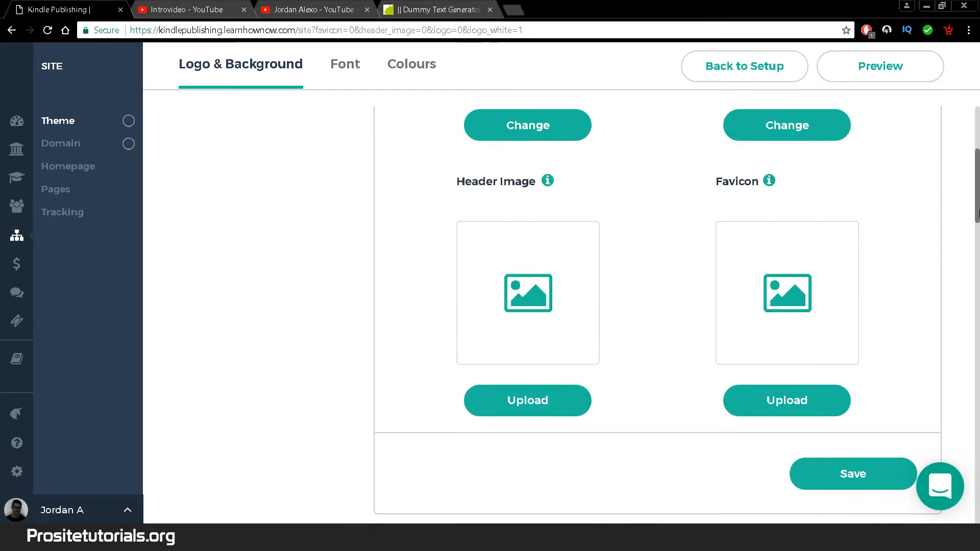
# - Upload header-school.png as the header image, crop it to the full photo and save
pyautogui.click(484, 417)
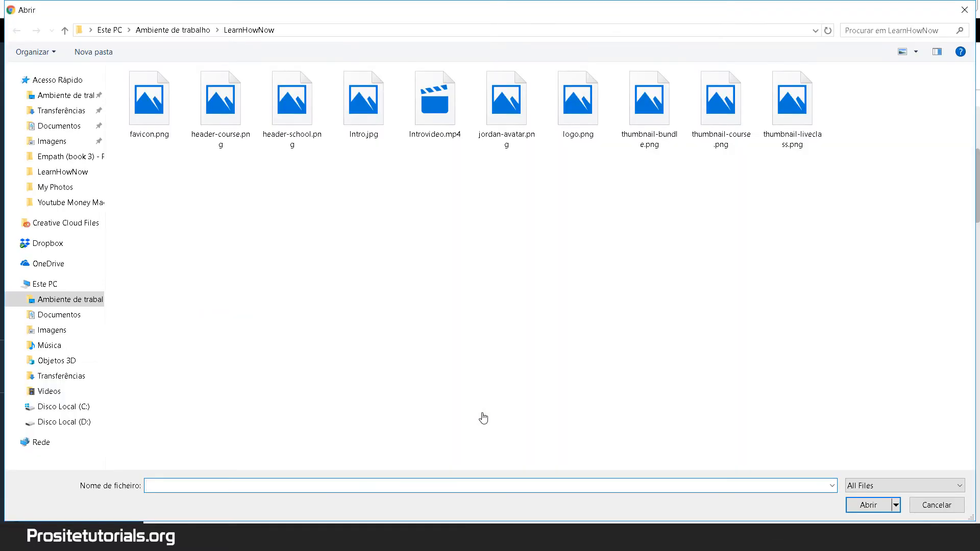
pyautogui.click(292, 104)
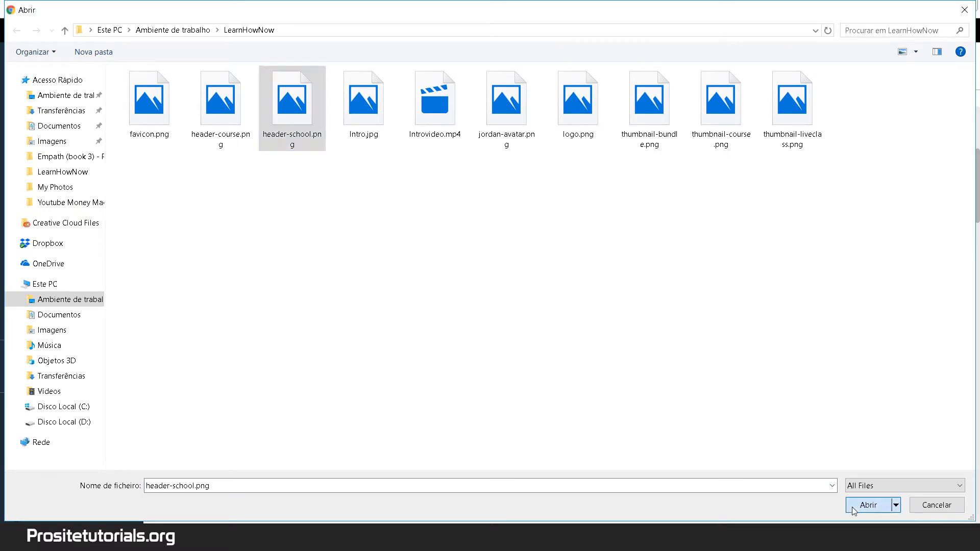
pyautogui.click(851, 507)
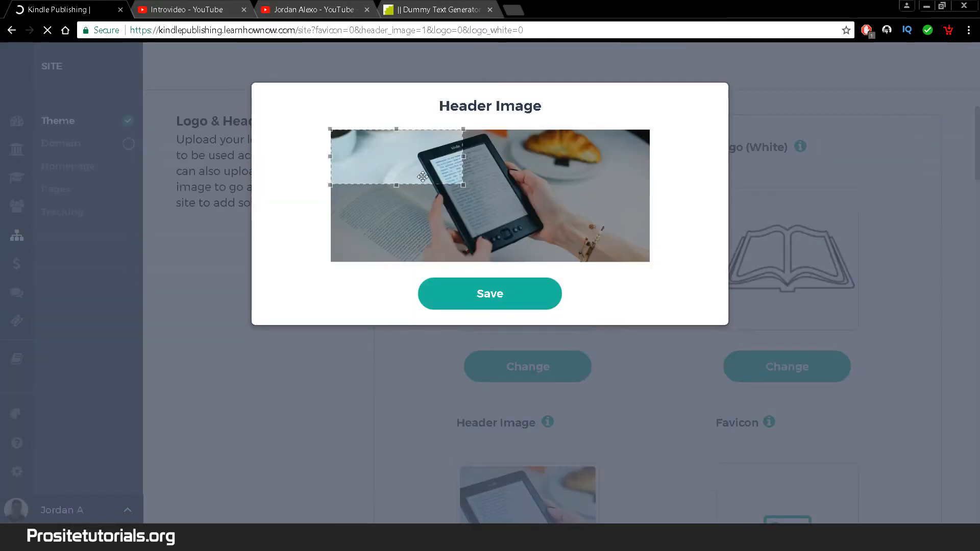
pyautogui.moveTo(463, 187); pyautogui.dragTo(720, 280)
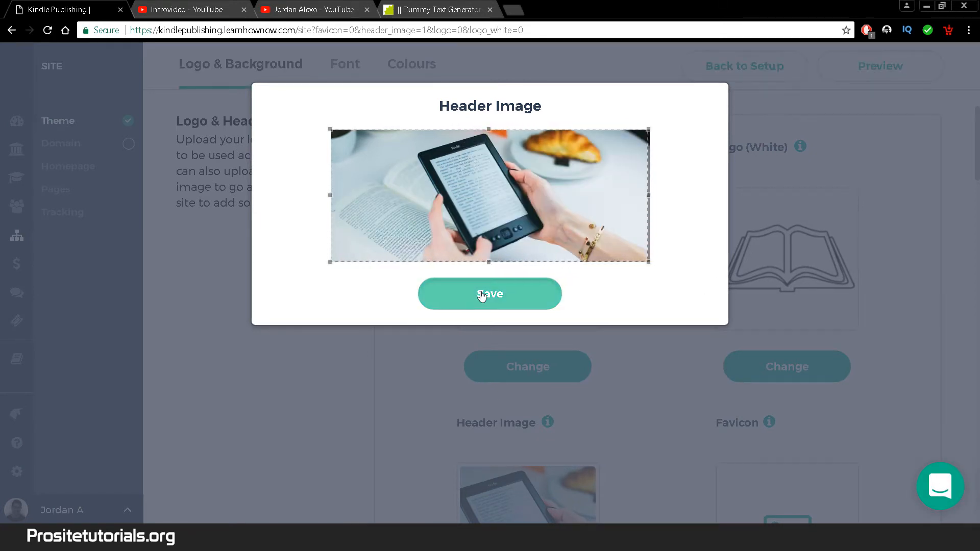
pyautogui.click(480, 295)
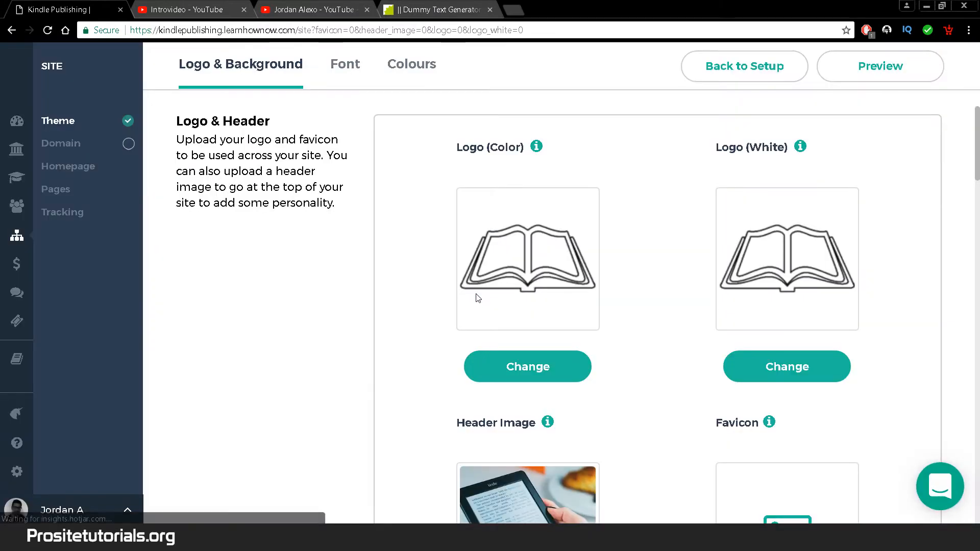
pyautogui.moveTo(538, 148)
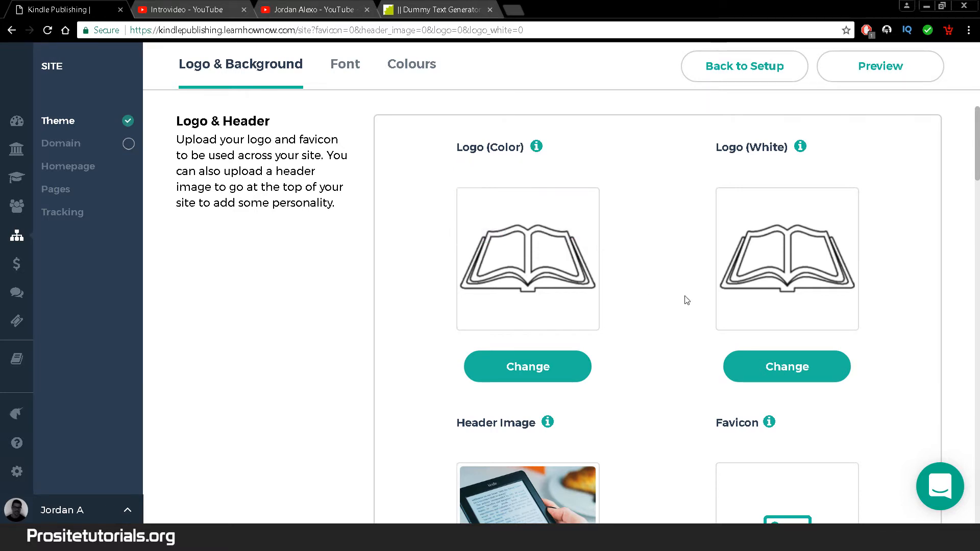
# - Upload favicon.png as the favicon and save the Logo & Background settings
pyautogui.scroll(-4, 684, 299)
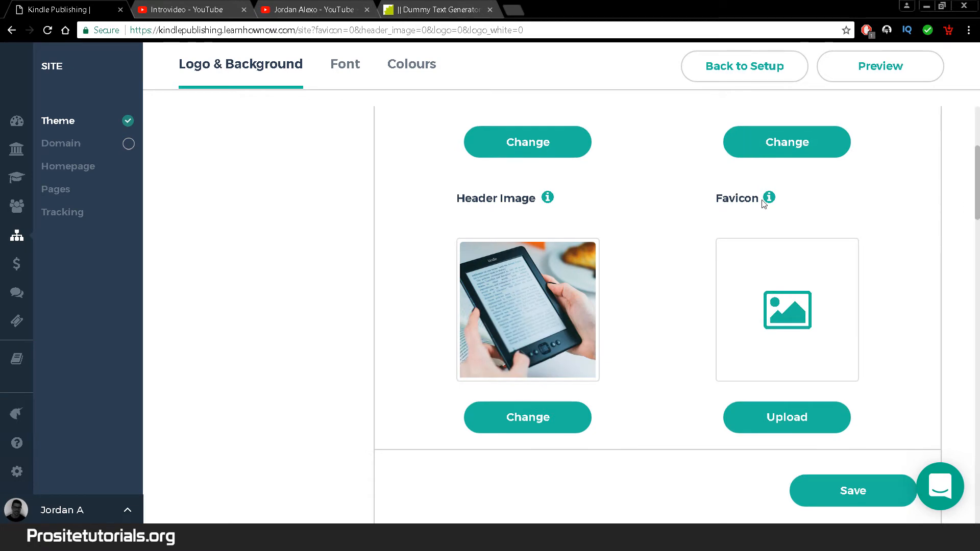
pyautogui.moveTo(766, 203)
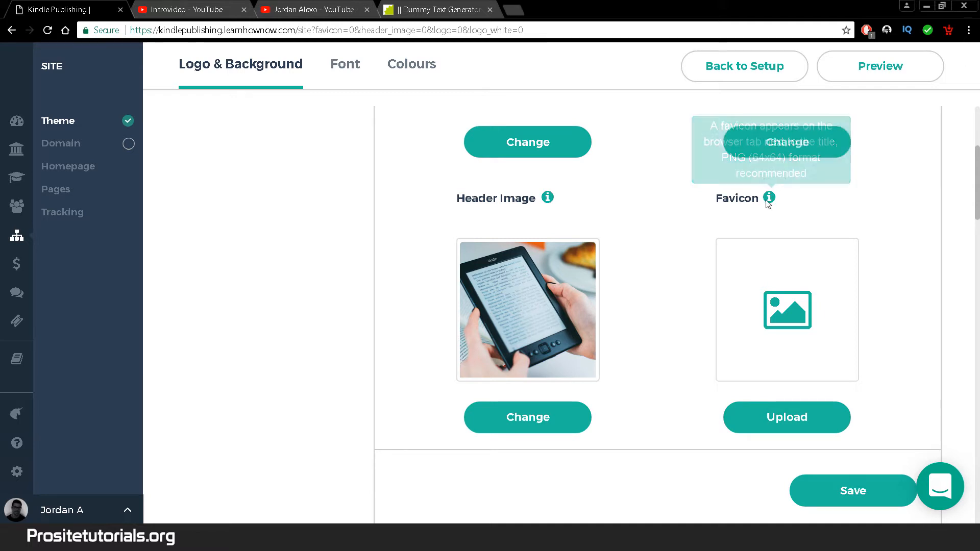
pyautogui.click(810, 431)
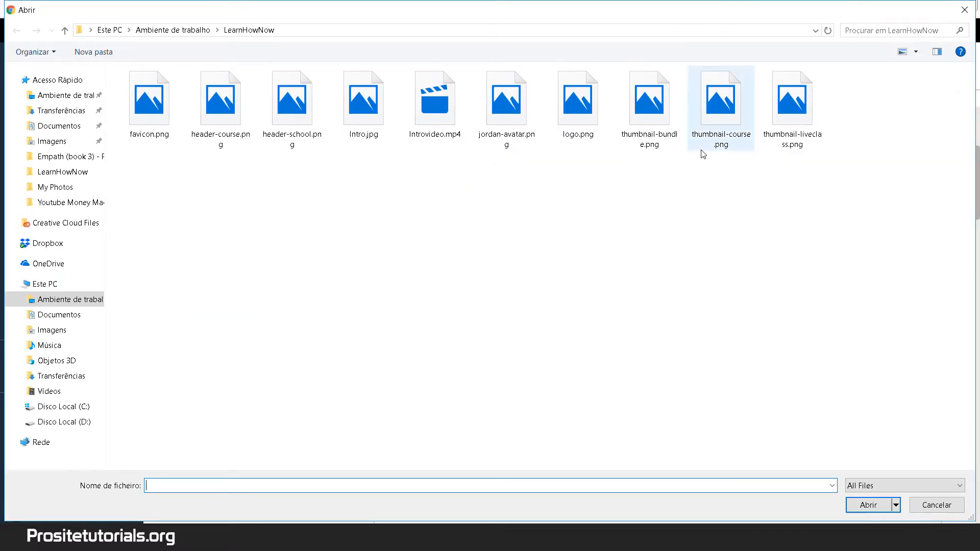
pyautogui.click(176, 130)
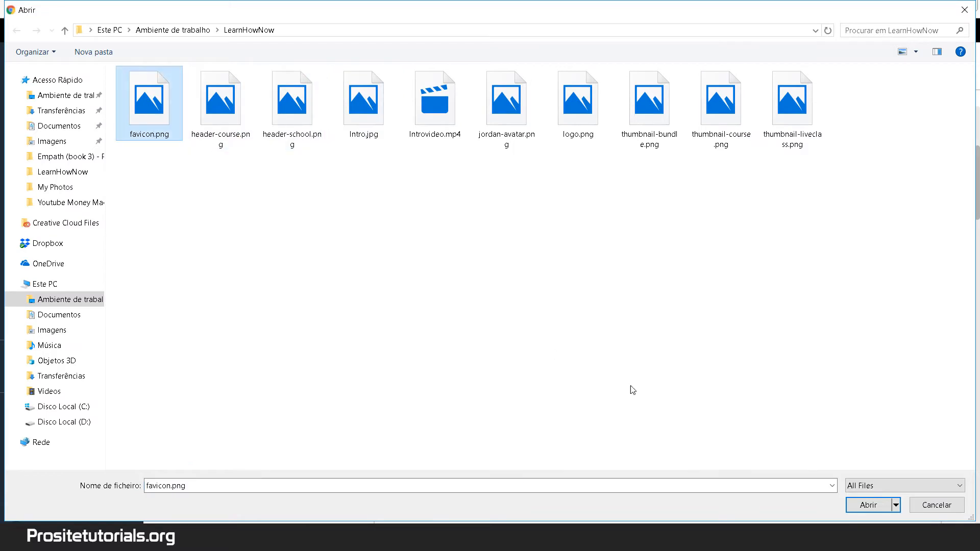
pyautogui.click(868, 504)
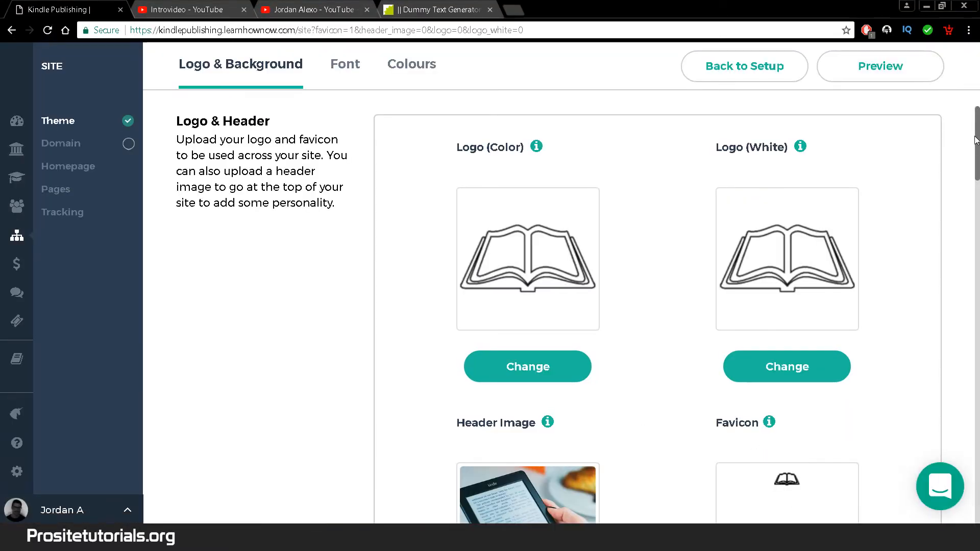
pyautogui.moveTo(978, 140); pyautogui.dragTo(978, 191)
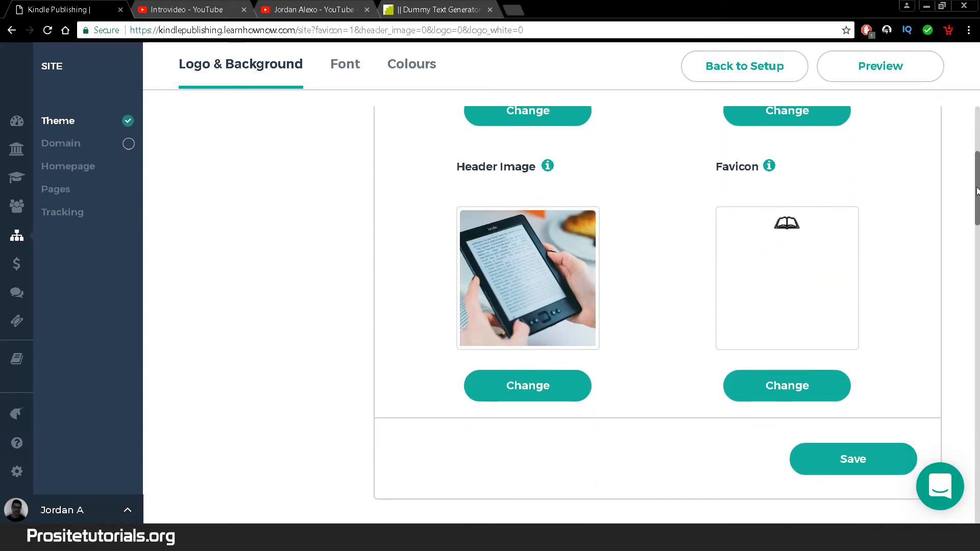
pyautogui.click(817, 458)
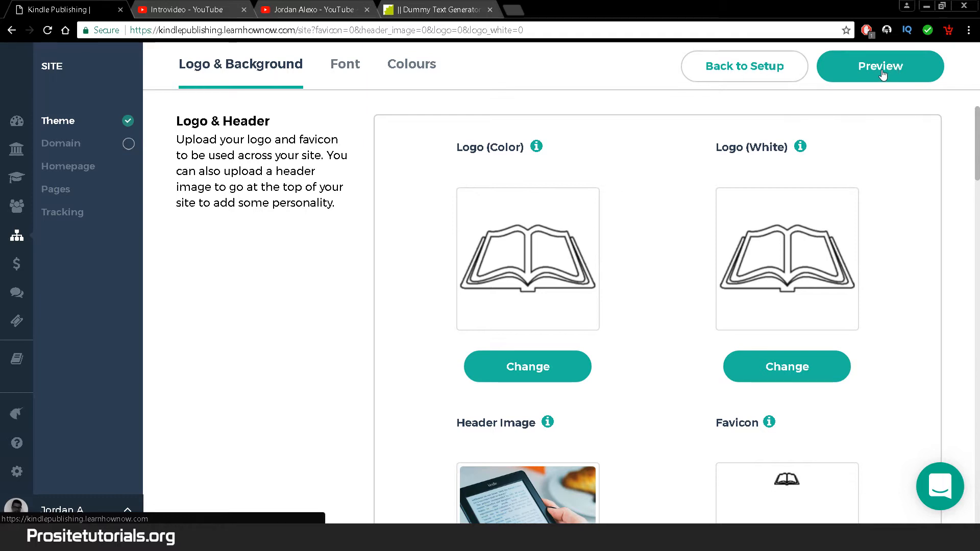
pyautogui.click(882, 75)
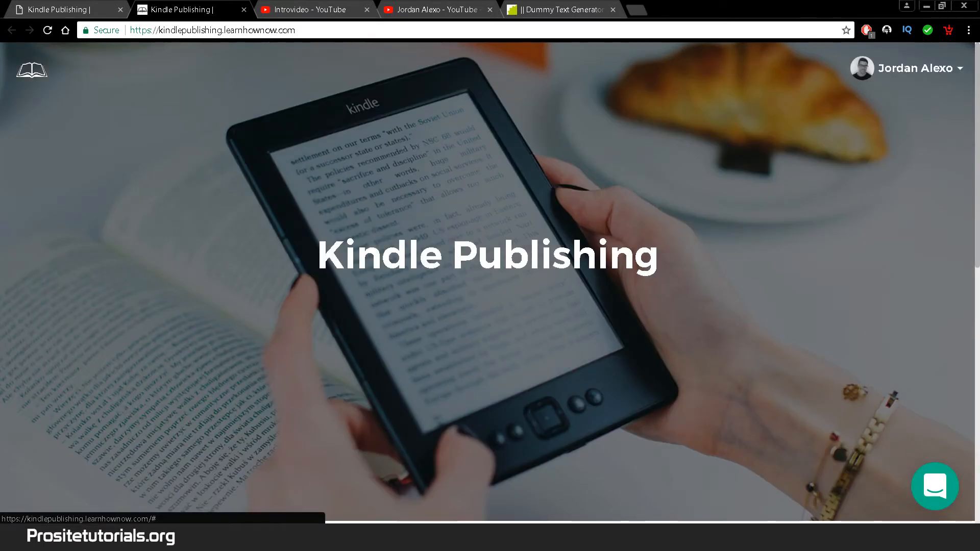
pyautogui.scroll(-5, 490, 281)
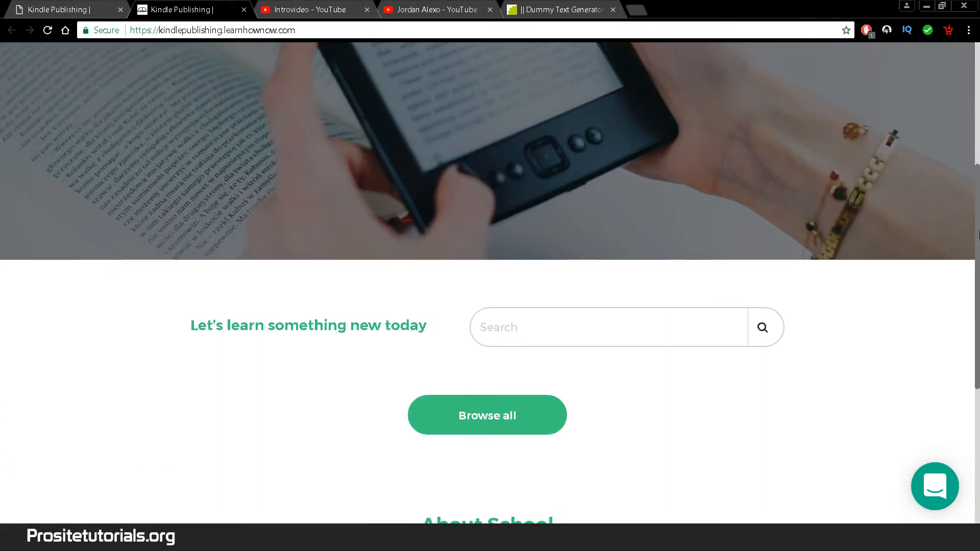
pyautogui.moveTo(979, 232); pyautogui.dragTo(978, 126)
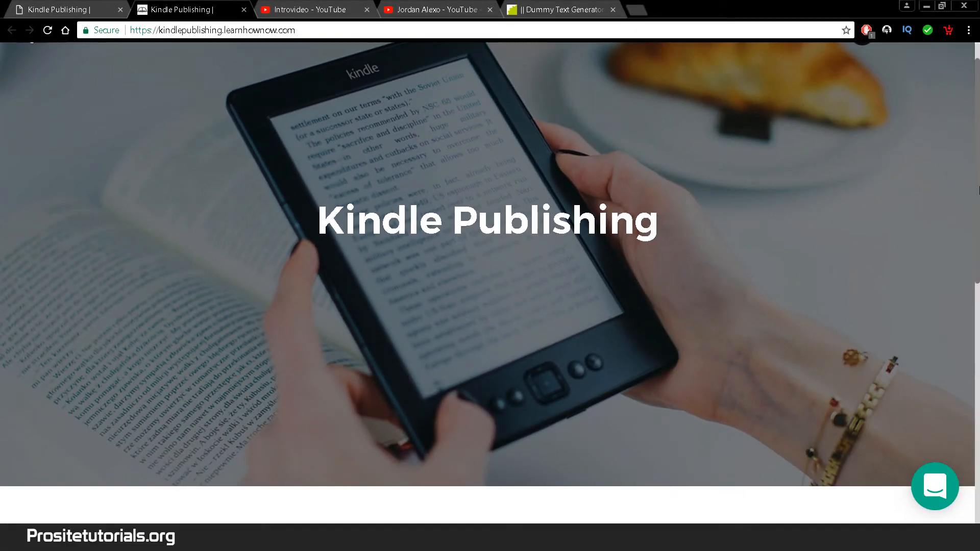
pyautogui.moveTo(979, 192); pyautogui.dragTo(970, 237)
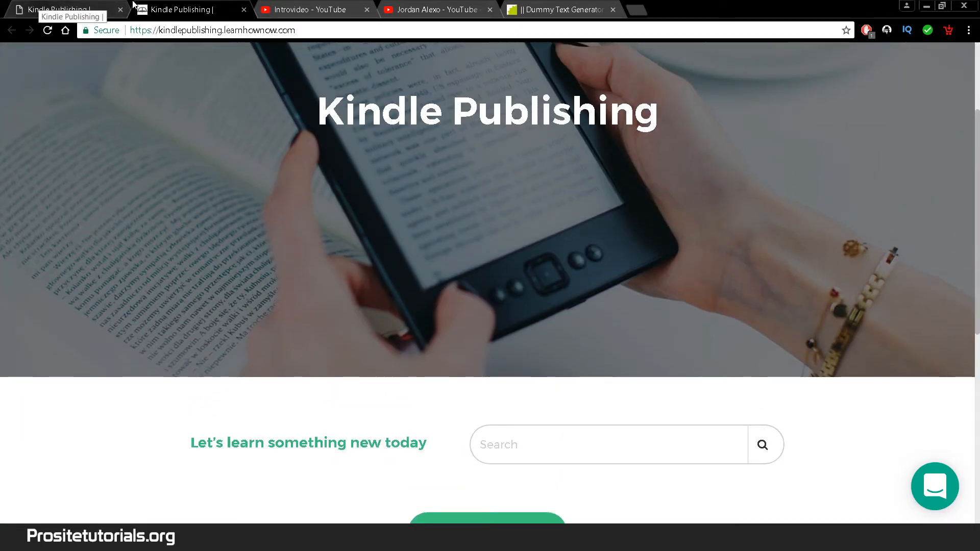
pyautogui.hotkey('ctrl', 'w')
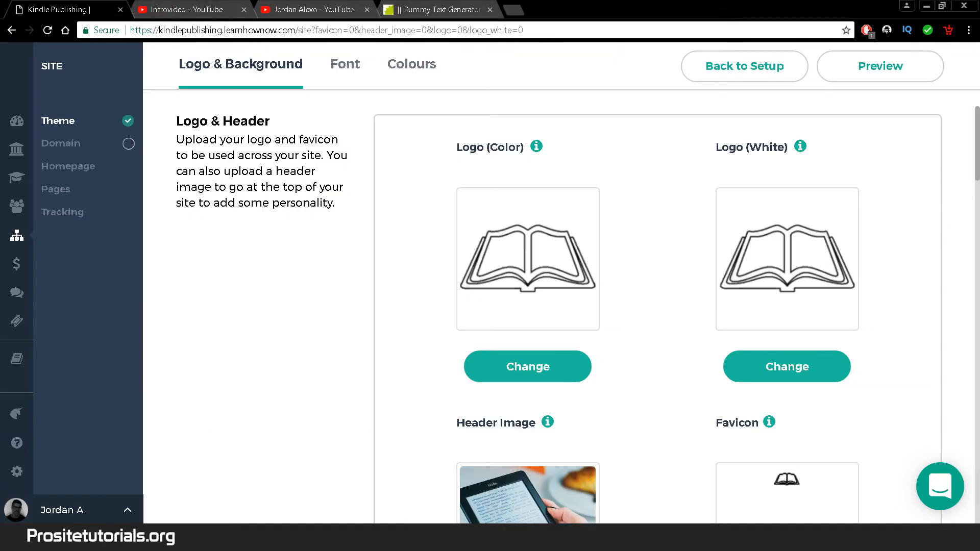
# - Choose Arial for both the header font and the body font
pyautogui.moveTo(978, 157); pyautogui.dragTo(943, 209)
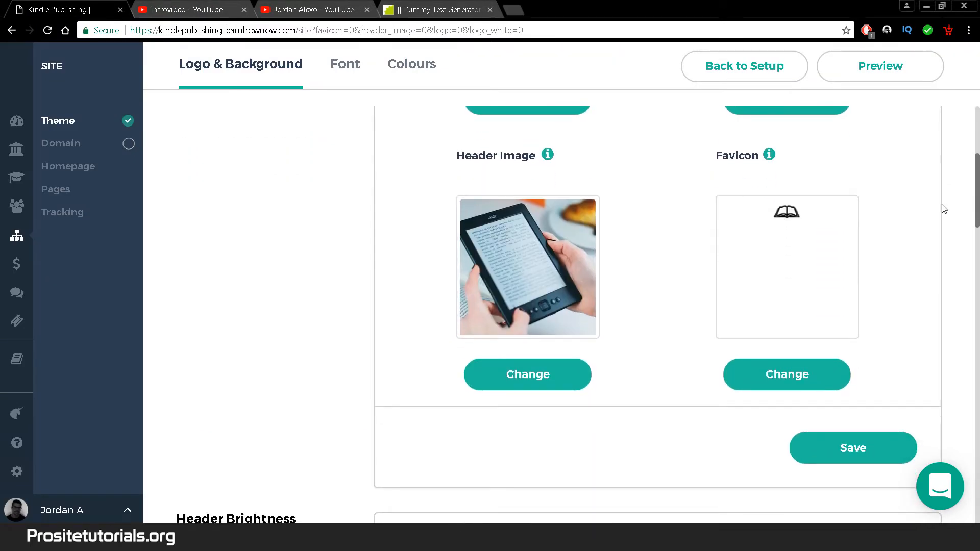
pyautogui.click(339, 71)
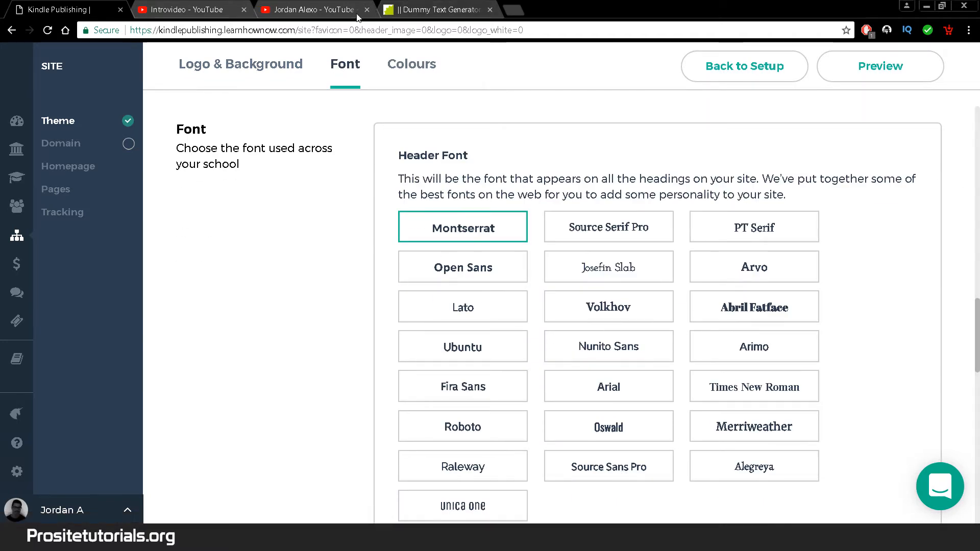
pyautogui.scroll(-1, 972, 306)
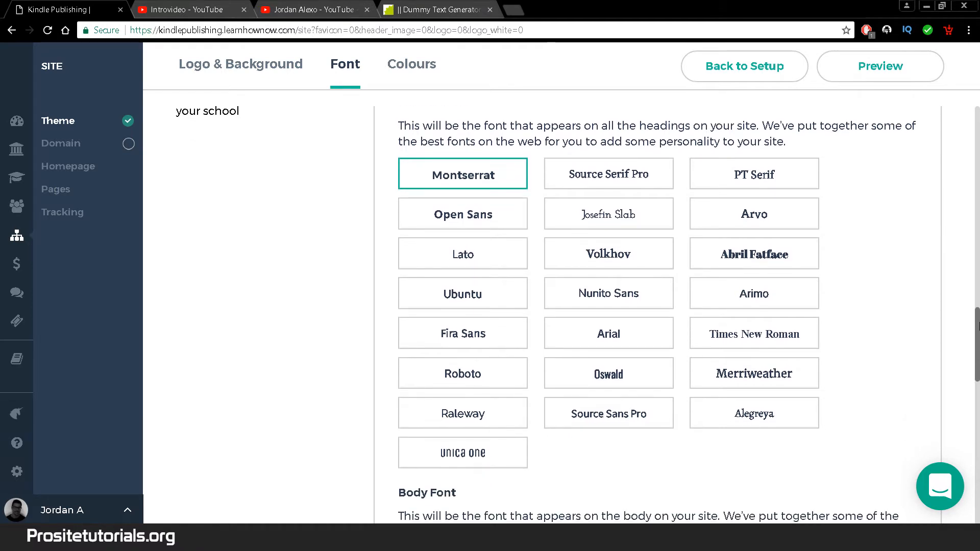
pyautogui.scroll(1, 976, 324)
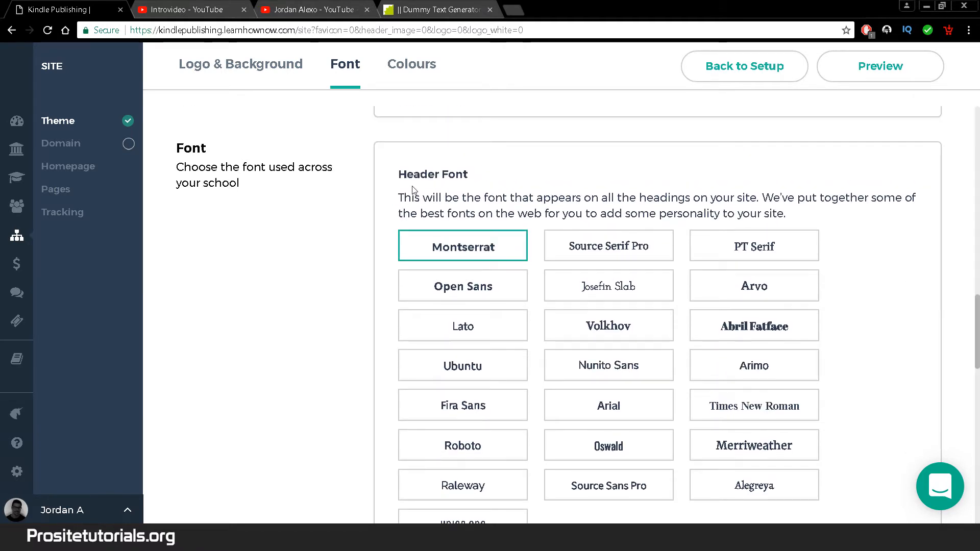
pyautogui.click(633, 403)
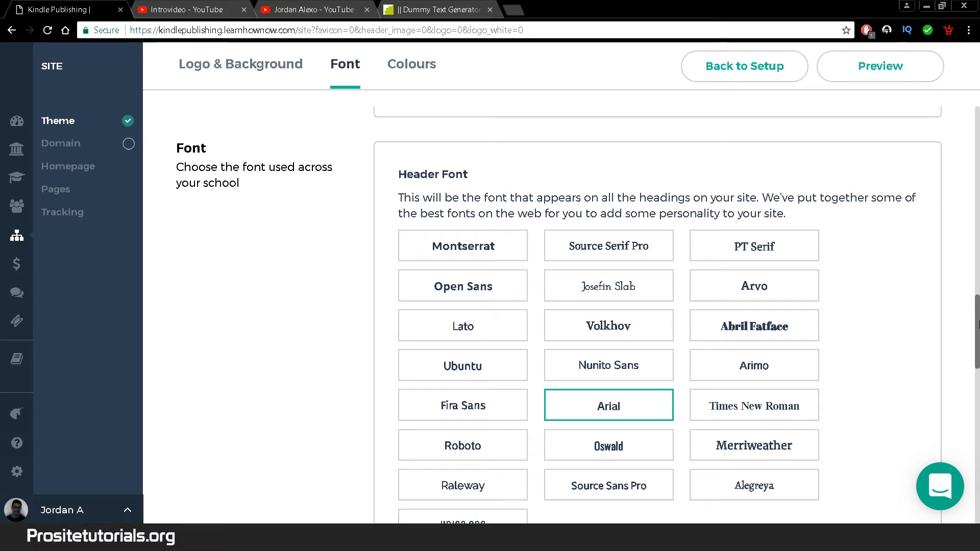
pyautogui.scroll(-2, 978, 337)
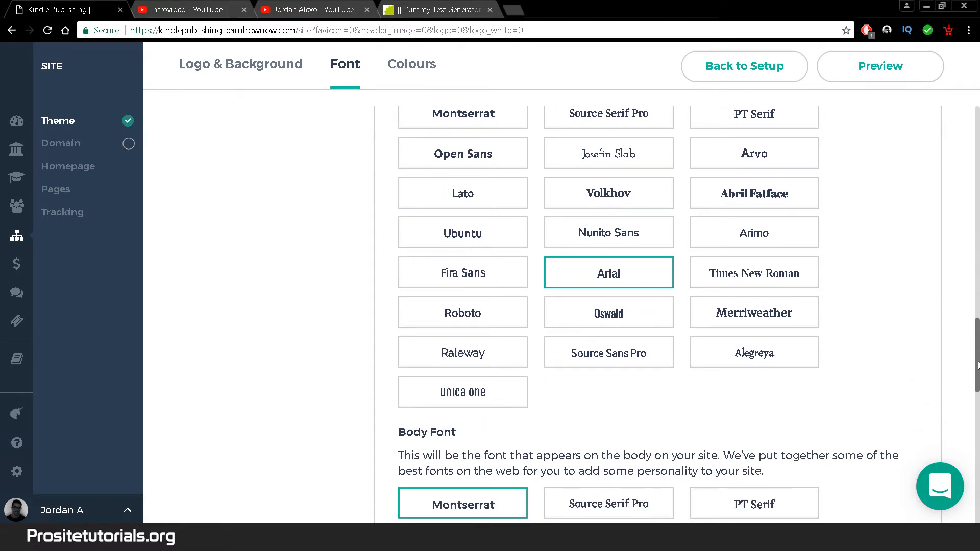
pyautogui.scroll(-5, 977, 365)
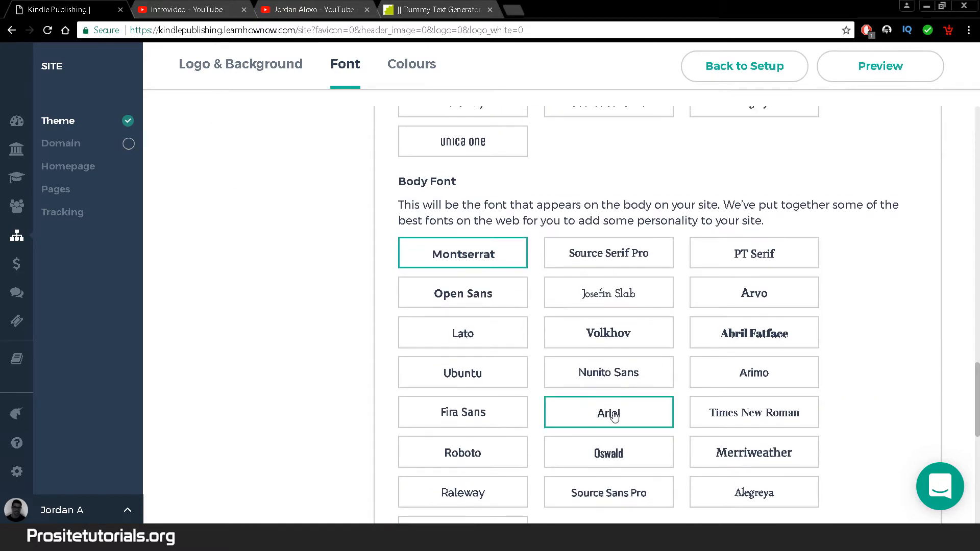
pyautogui.click(614, 416)
# - Save the Arial font settings and bring up the colour presets
pyautogui.scroll(1, 959, 367)
pyautogui.scroll(-2, 977, 373)
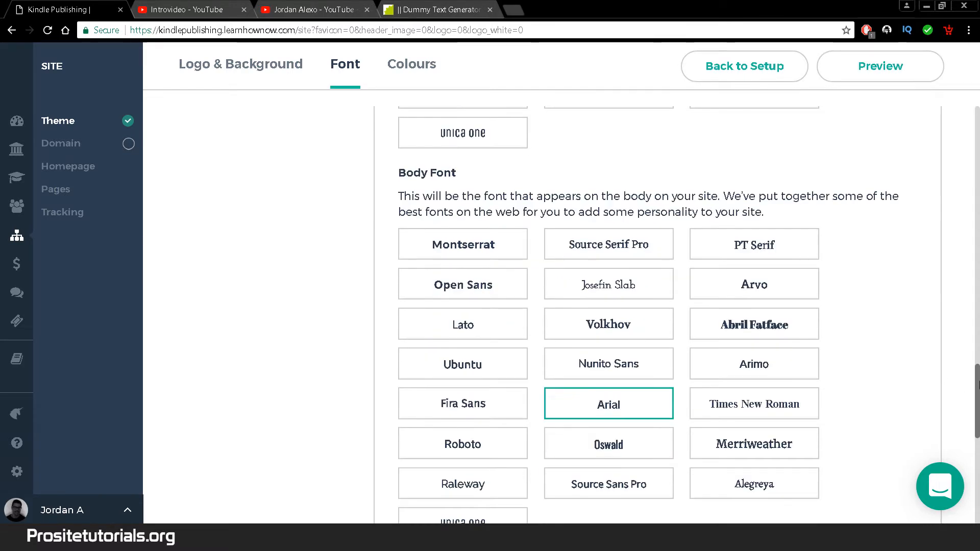
pyautogui.scroll(-2, 977, 388)
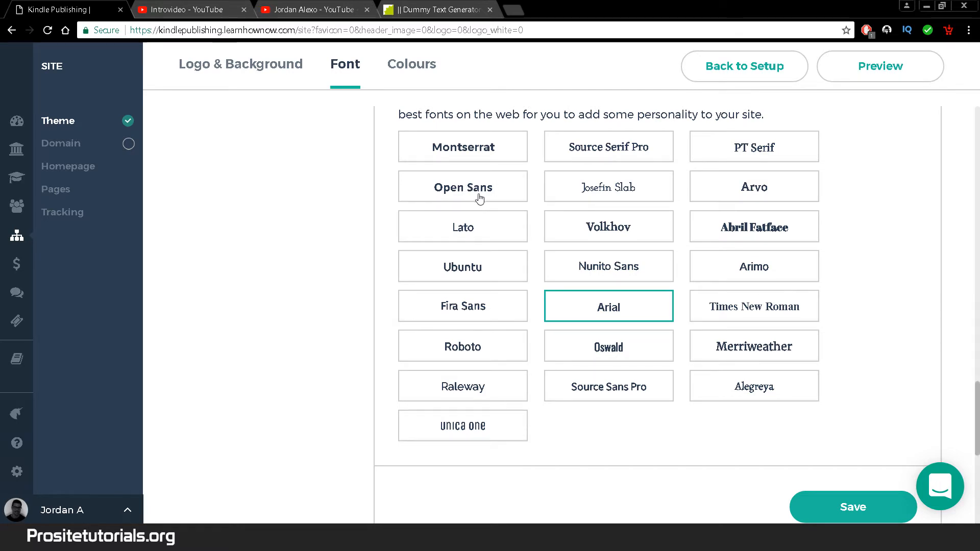
pyautogui.scroll(-3, 976, 393)
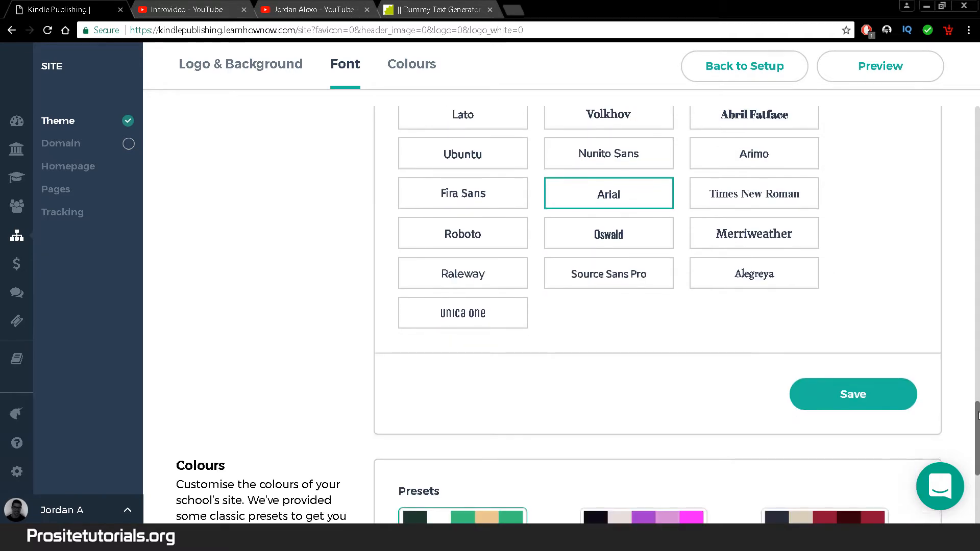
pyautogui.click(817, 340)
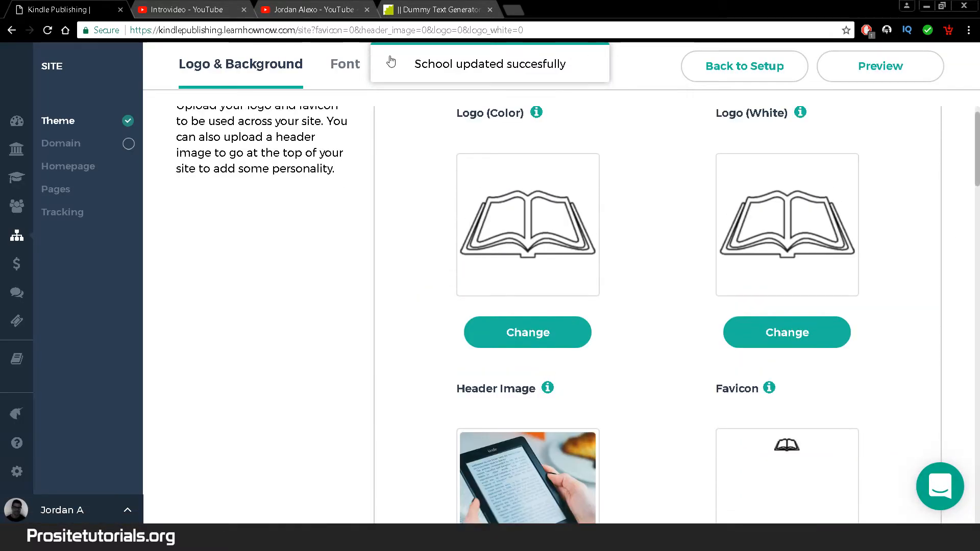
pyautogui.click(416, 67)
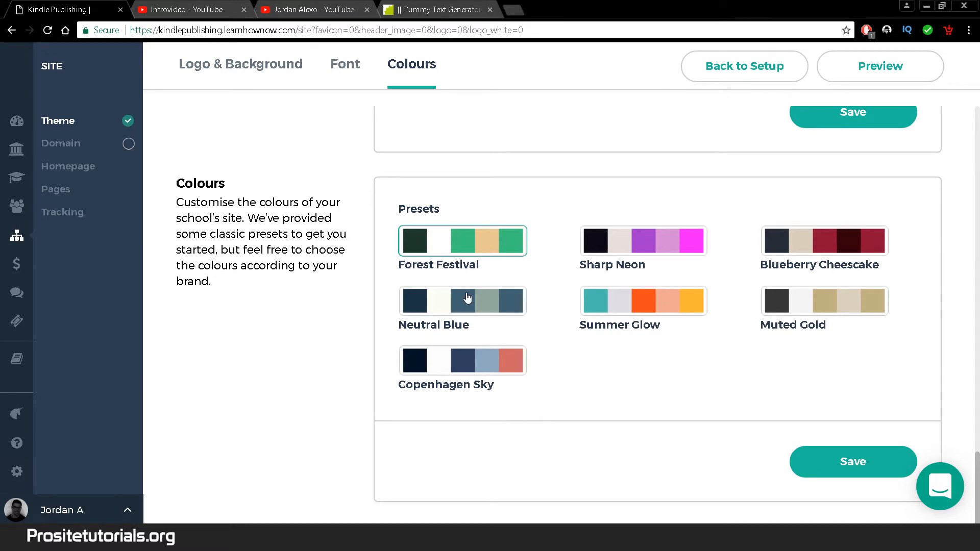
# - Try the Neutral Blue colour preset, save it and preview the site
pyautogui.click(467, 298)
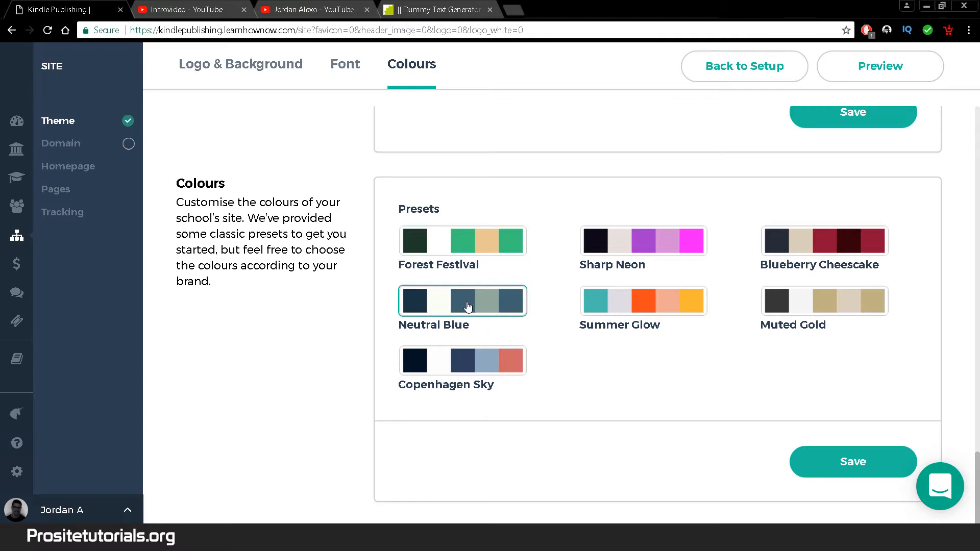
pyautogui.click(877, 466)
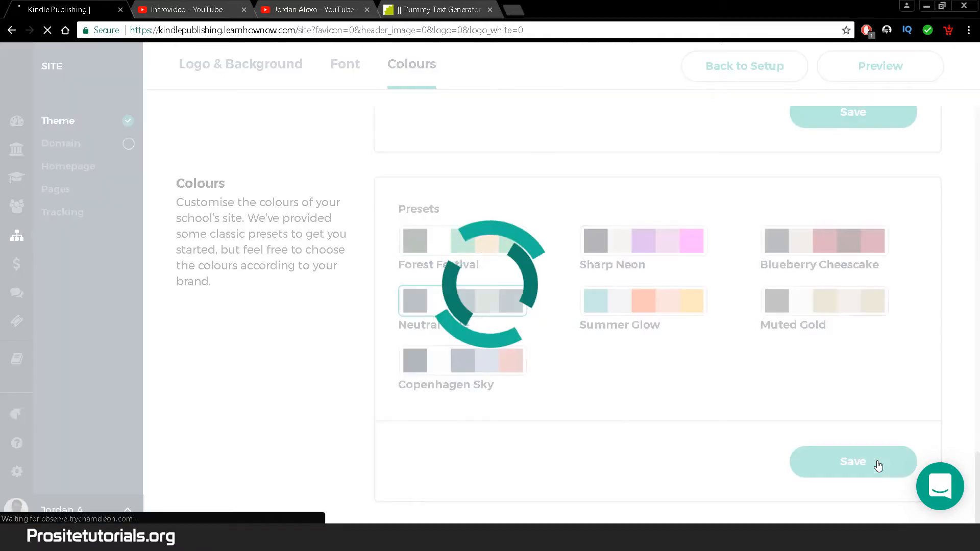
pyautogui.click(844, 75)
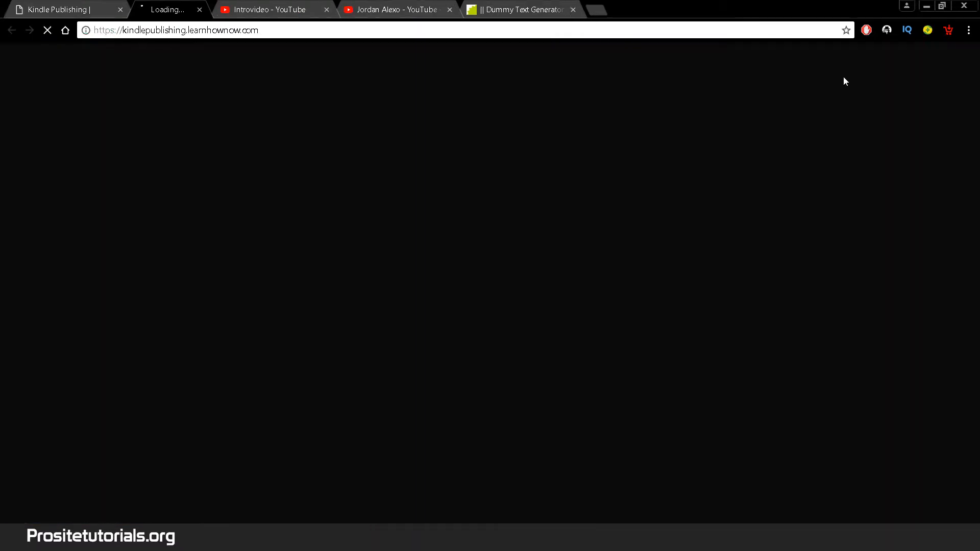
pyautogui.moveTo(978, 118); pyautogui.dragTo(978, 380)
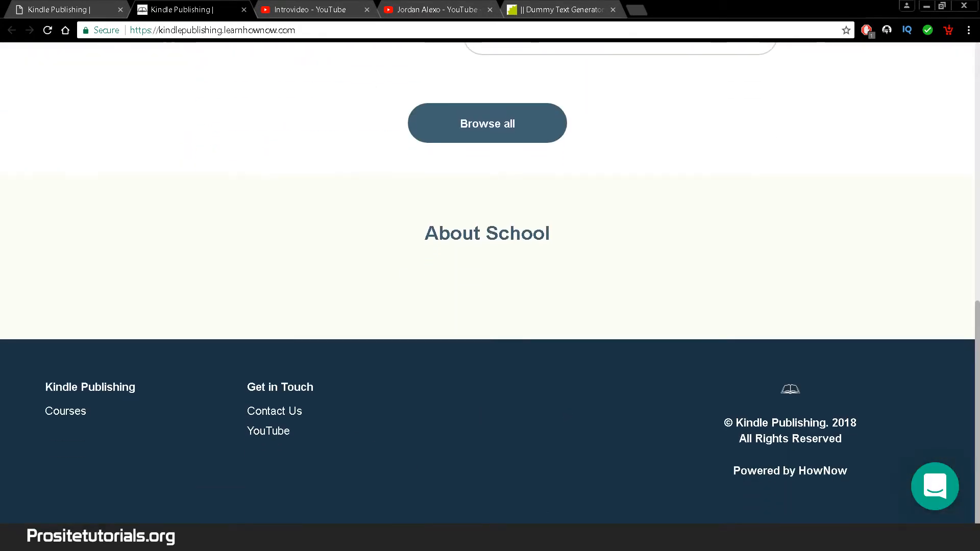
pyautogui.click(72, 9)
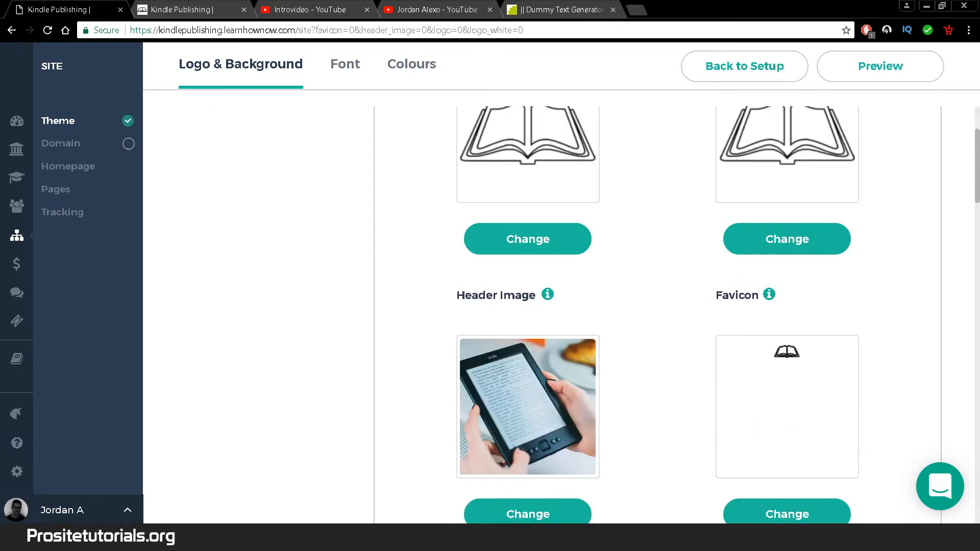
# - Switch to the Summer Glow preset, save and preview it, then close both preview tabs
pyautogui.moveTo(978, 196); pyautogui.dragTo(978, 501)
pyautogui.click(673, 396)
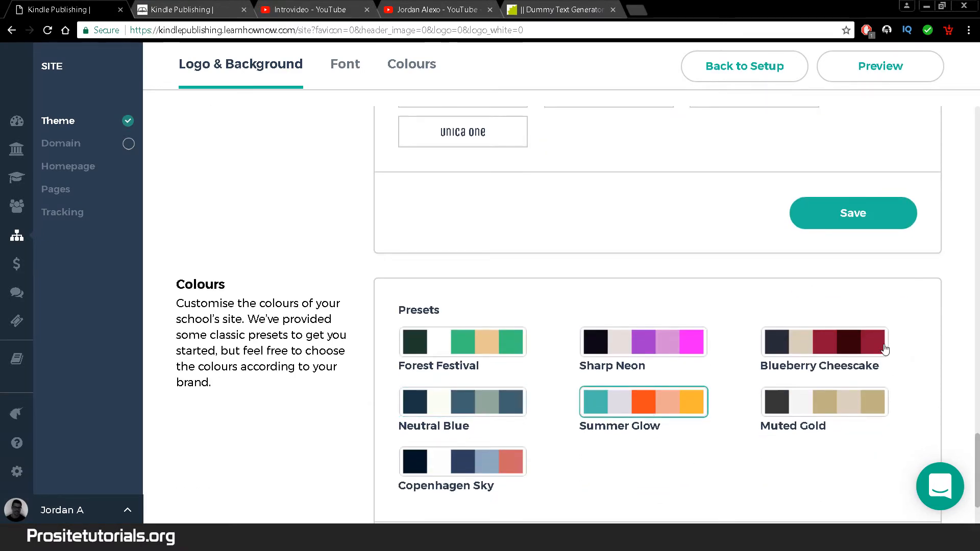
pyautogui.scroll(-2, 885, 349)
pyautogui.click(851, 461)
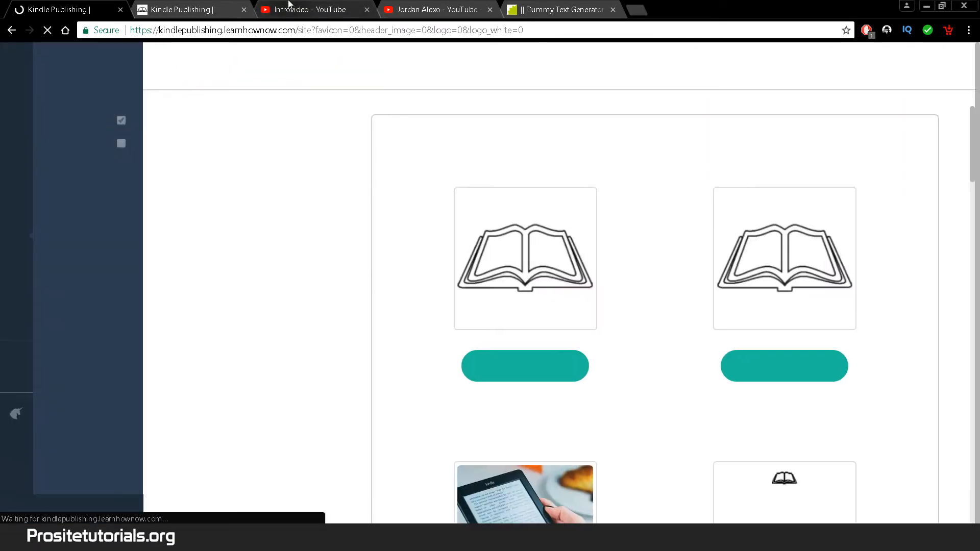
pyautogui.click(845, 67)
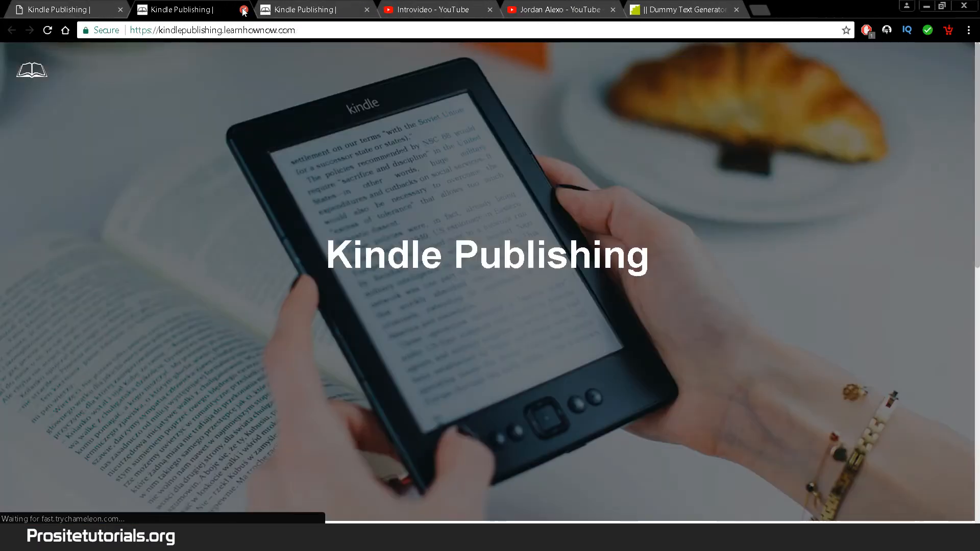
pyautogui.moveTo(977, 169); pyautogui.dragTo(977, 399)
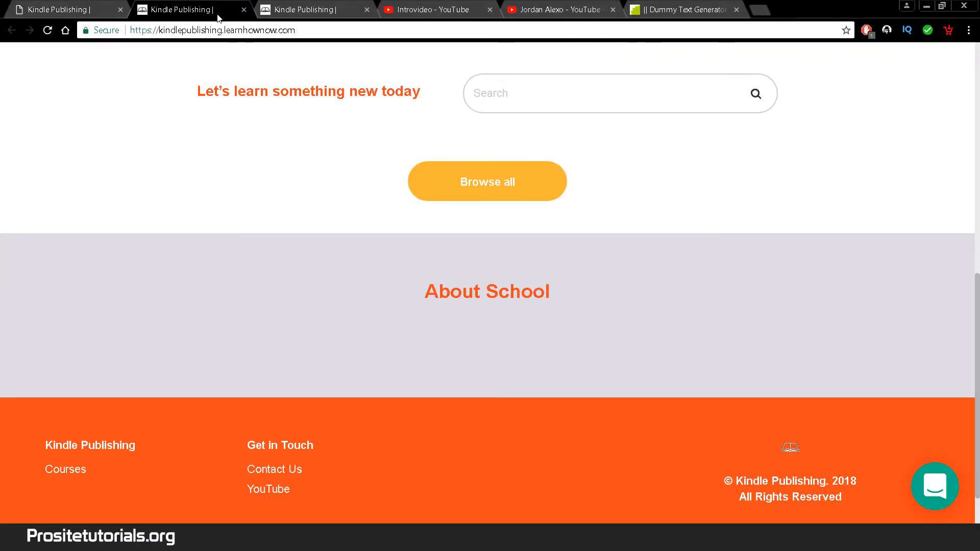
pyautogui.click(244, 10)
pyautogui.click(243, 11)
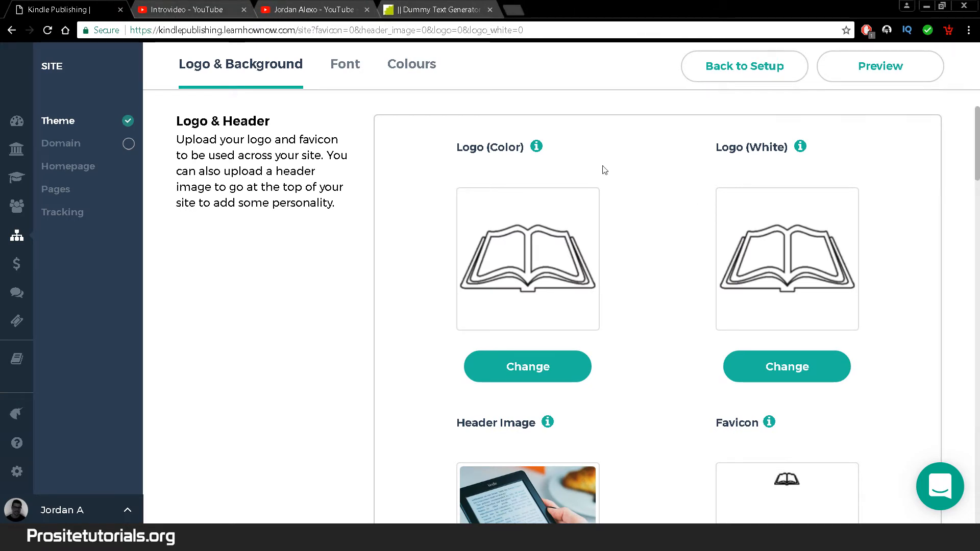
# - Check the school's kindlepublishing subdomain under Domain, then go to the Homepage settings
pyautogui.click(86, 145)
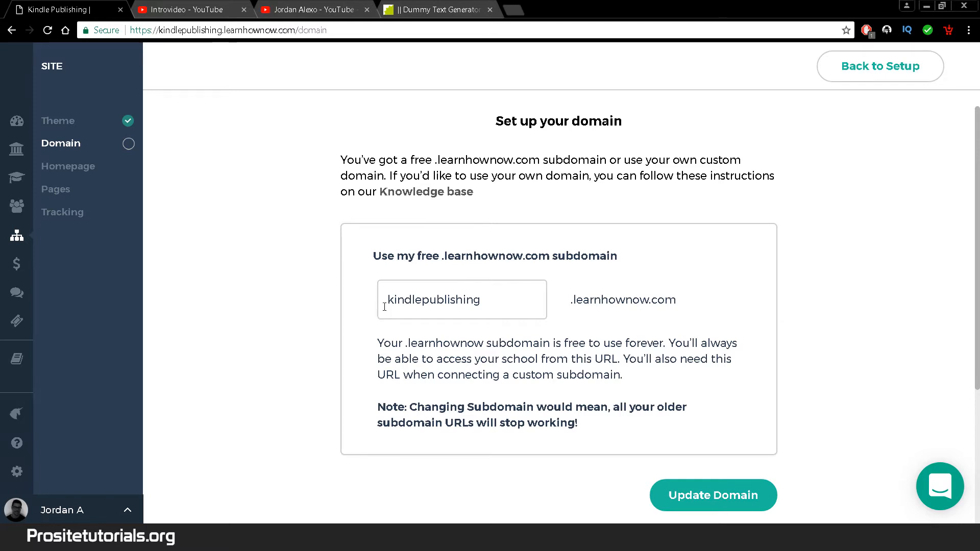
pyautogui.moveTo(387, 306); pyautogui.dragTo(506, 310)
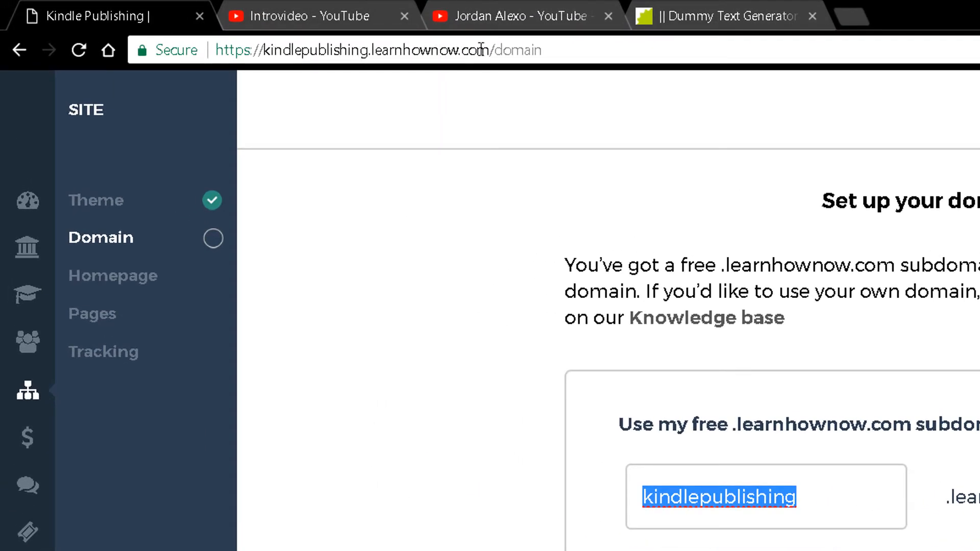
pyautogui.moveTo(481, 50); pyautogui.dragTo(305, 145)
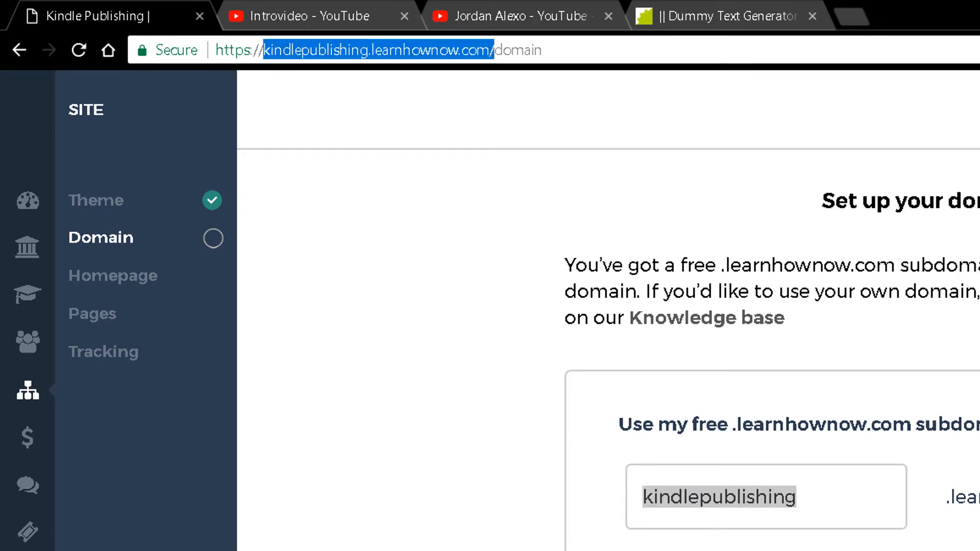
pyautogui.moveTo(809, 524); pyautogui.dragTo(498, 484)
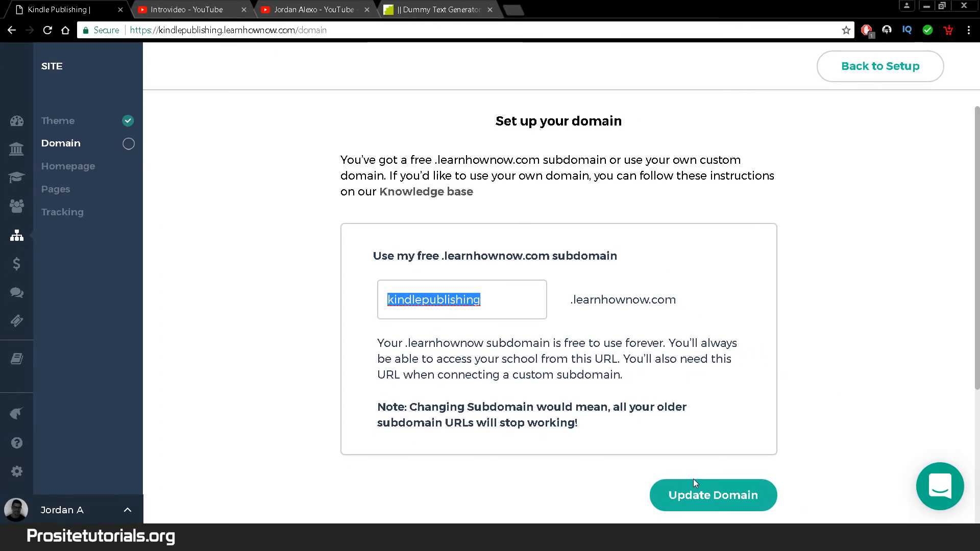
pyautogui.click(100, 173)
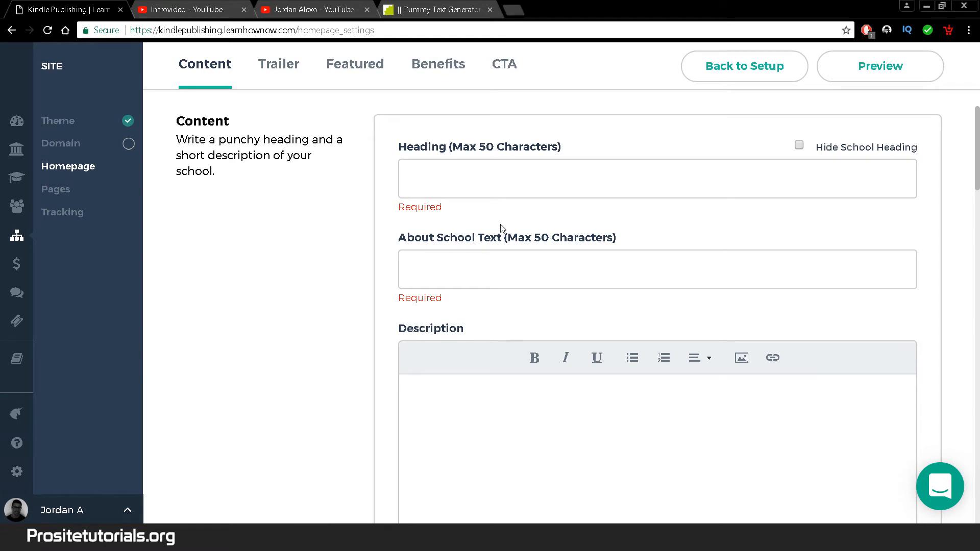
# - Enter the homepage heading 'Learn how to make money with KDP' and toggle the hide-heading option
pyautogui.click(507, 179)
pyautogui.write('Learn ')
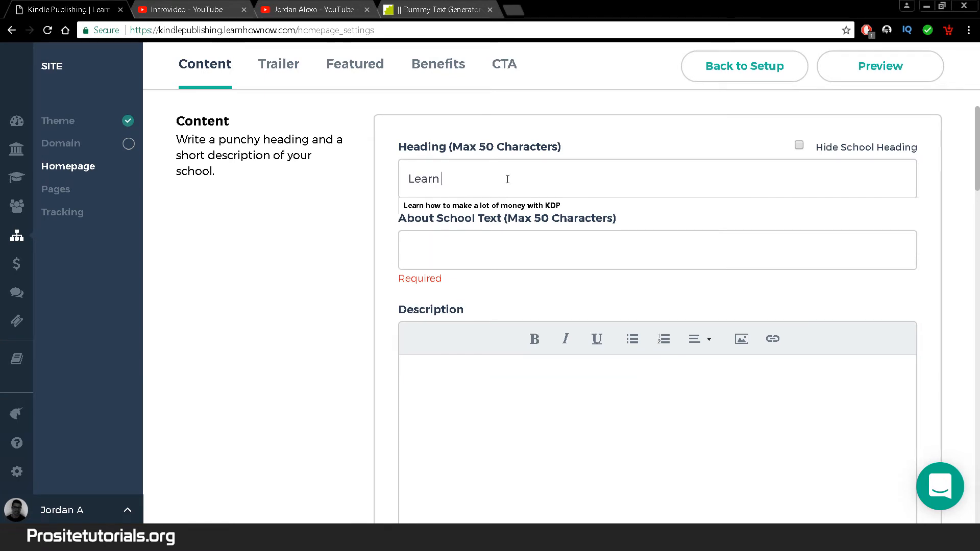
pyautogui.write('how to ma')
pyautogui.press('BackSpace')
pyautogui.press('BackSpace')
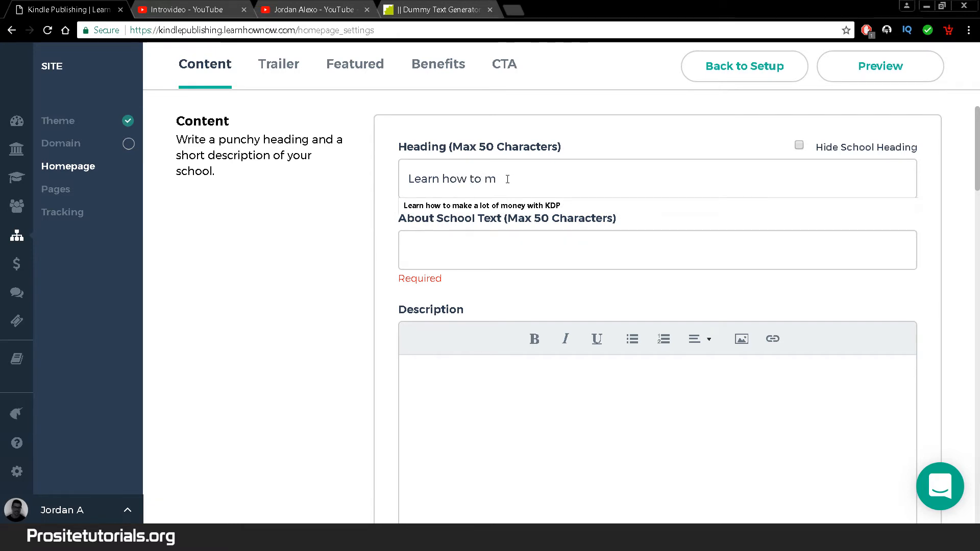
pyautogui.write('a')
pyautogui.press('BackSpace')
pyautogui.write('make money with KDP')
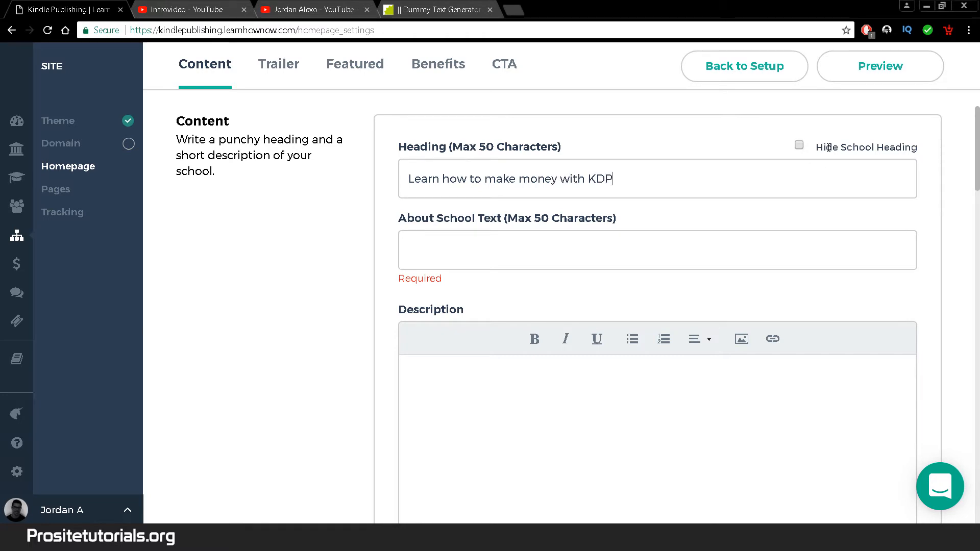
pyautogui.click(800, 147)
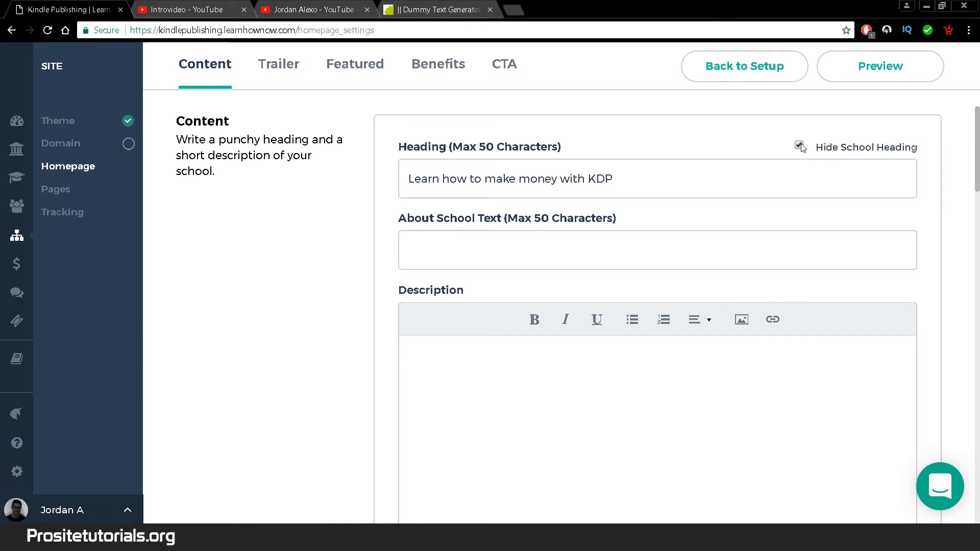
# - Fill the About School Text field with 'About School...' placeholder text
pyautogui.click(628, 247)
pyautogui.write('About')
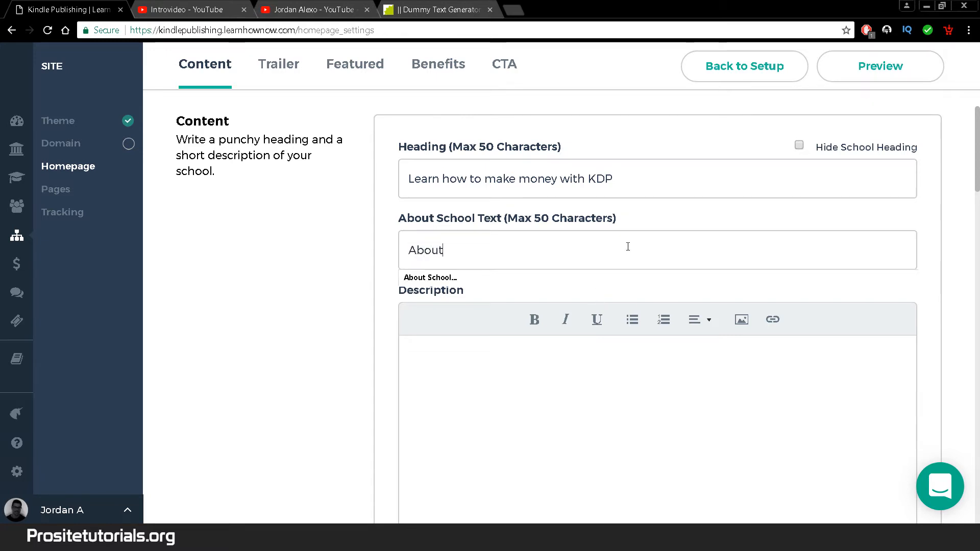
pyautogui.write(' sch')
pyautogui.write('chool--.-')
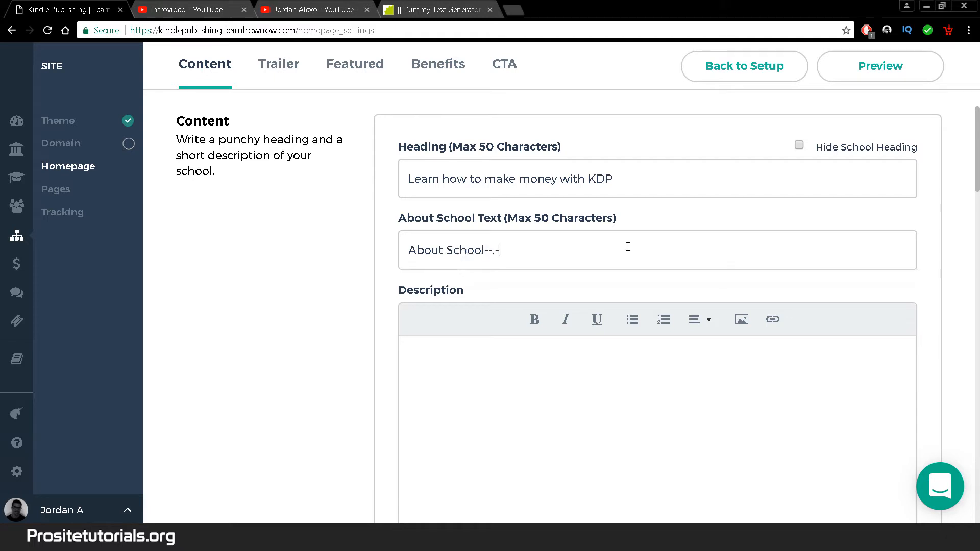
pyautogui.press('BackSpace')
pyautogui.press('BackSpace')
pyautogui.click(590, 385)
pyautogui.scroll(-3, 590, 385)
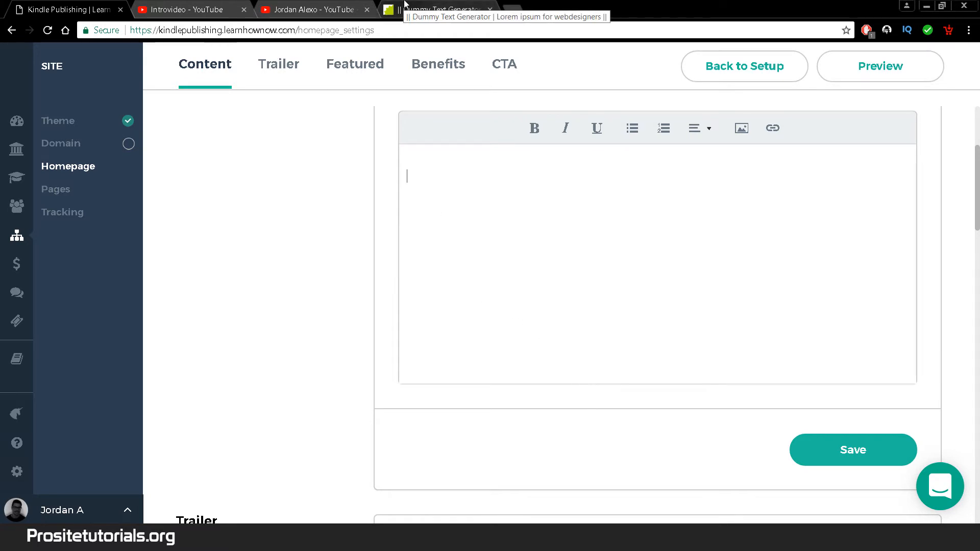
# - Paste the lorem ipsum paragraph into the Description, remove its leading blank line, and save
pyautogui.click(438, 9)
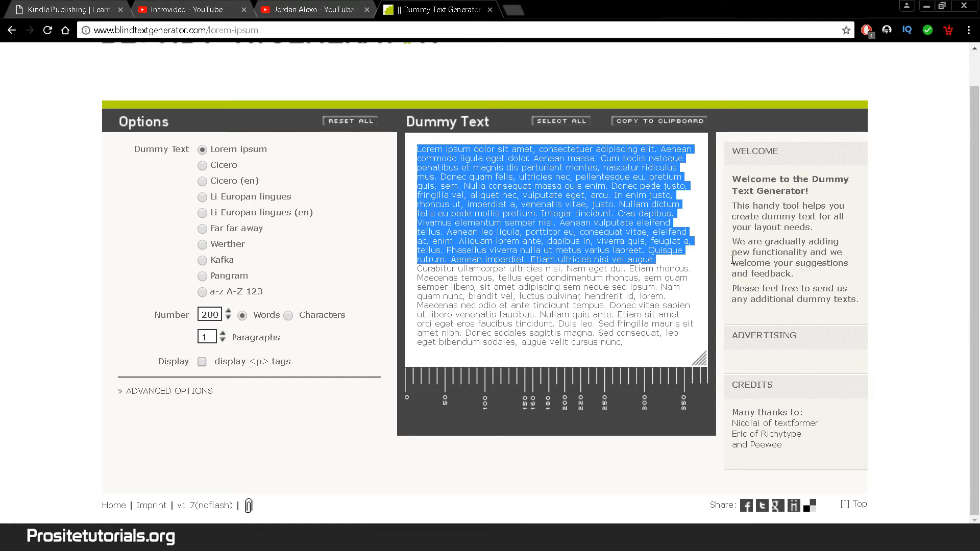
pyautogui.click(63, 7)
pyautogui.click(561, 218)
pyautogui.write('Lorem ipsum dolor sit amet, consectetuer adipiscing elit. Aenean commodo ligula eget dolor. Aenean massa. Cum sociis natoque penatibus et magnis dis parturient montes, nascetur ridiculus mus. Donec quam felis, ultricies nec, pellentesque eu, pretium quis, sem. Nulla consequat massa quis enim. Donec pede justo, fringilla vel, aliquet nec, vulputate eget, arcu. In enim justo, rhoncus ut, imperdiet a, venenatis vitae, justo. Nullam dictum felis eu pede mollis pretium. Integer tincidunt. Cras dapibus. Vivamus elementum semper nisi. Aenean vulputate eleifend tellus. Aenean leo ligula, porttitor eu, consequat vitae, eleifend ac, enim. Aliquam lorem ante, dapibus in, viverra quis, feugiat a, tellus. Phasellus viverra nulla ut metus varius laoreet. Quisque rutrum. Aenean imperdiet. Etiam ultricies nisi vel augue.')
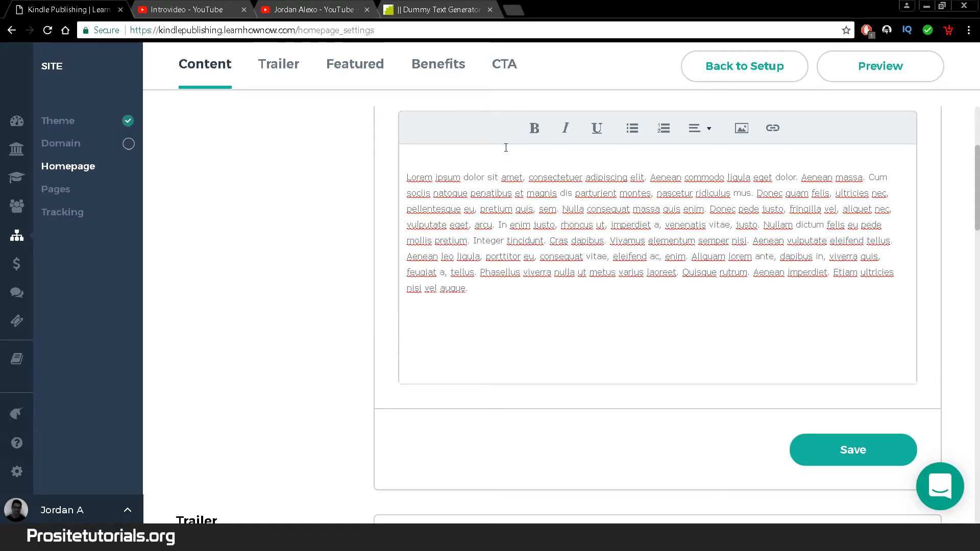
pyautogui.click(505, 155)
pyautogui.press('Delete')
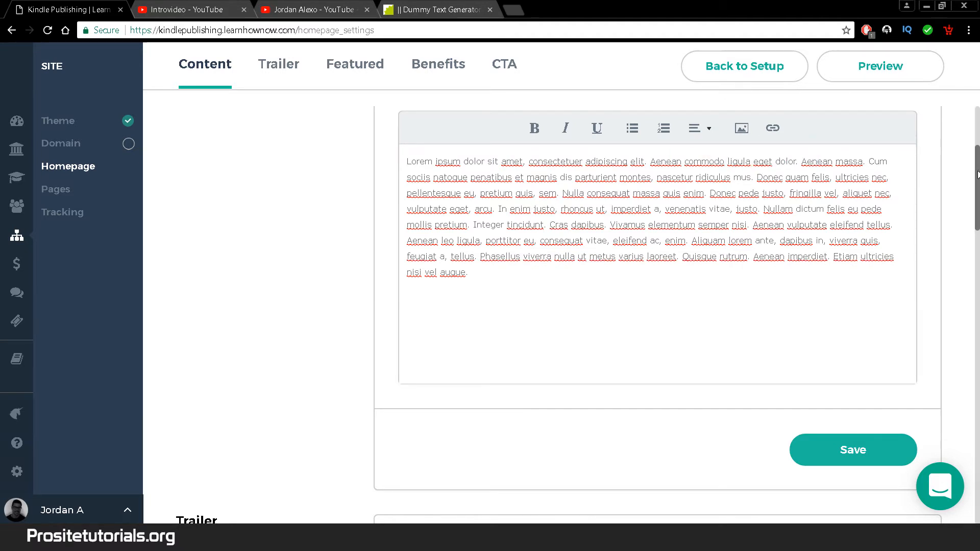
pyautogui.scroll(-2, 868, 313)
pyautogui.click(862, 350)
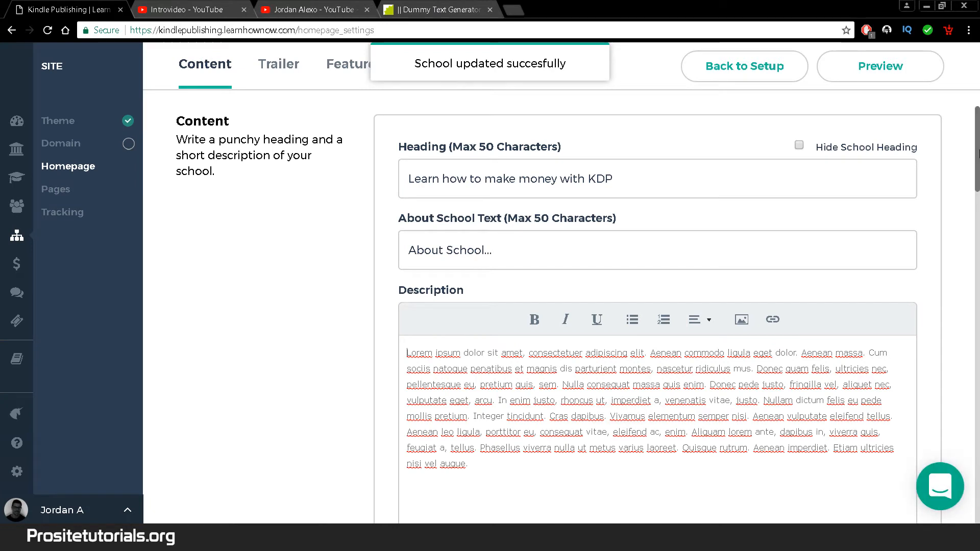
pyautogui.scroll(-8, 971, 235)
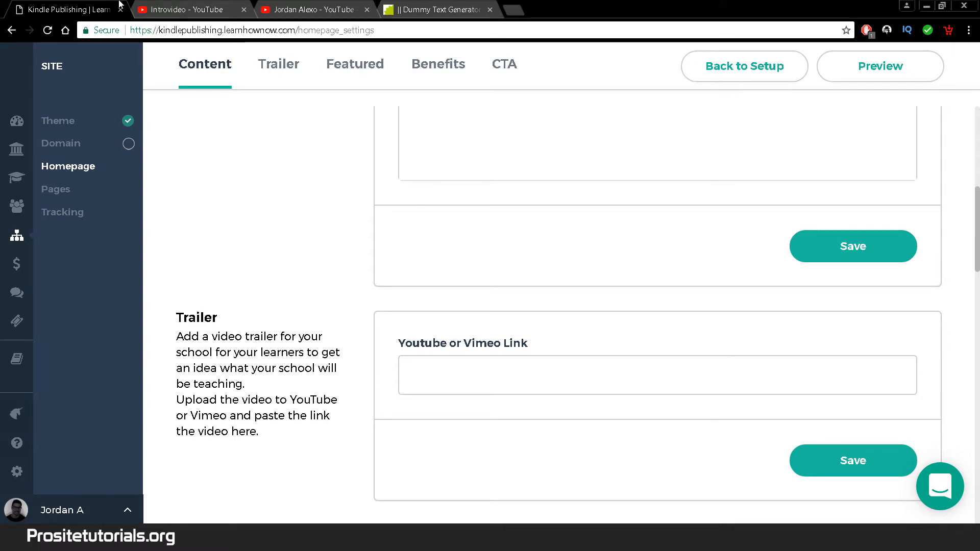
# - Copy the Introvideo YouTube address into the Trailer link field and save
pyautogui.click(191, 9)
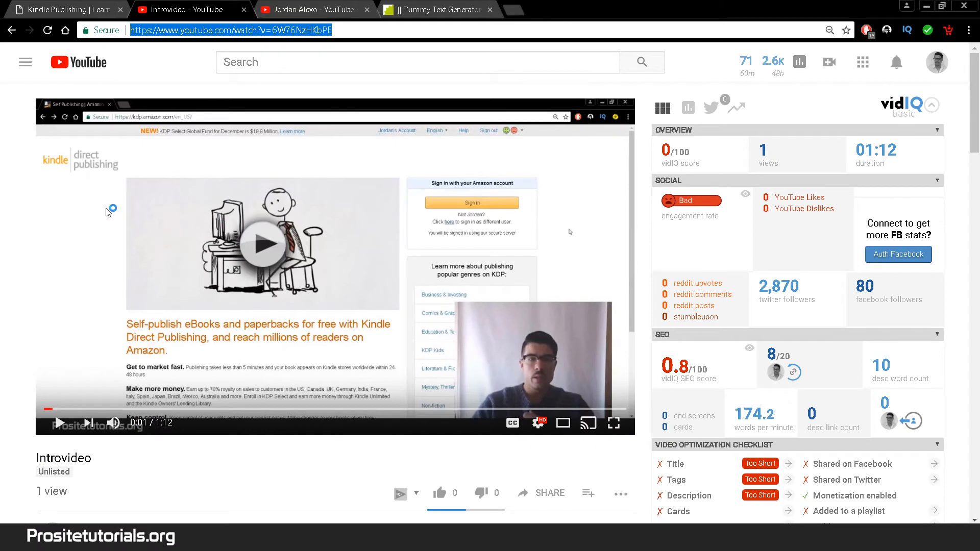
pyautogui.click(586, 60)
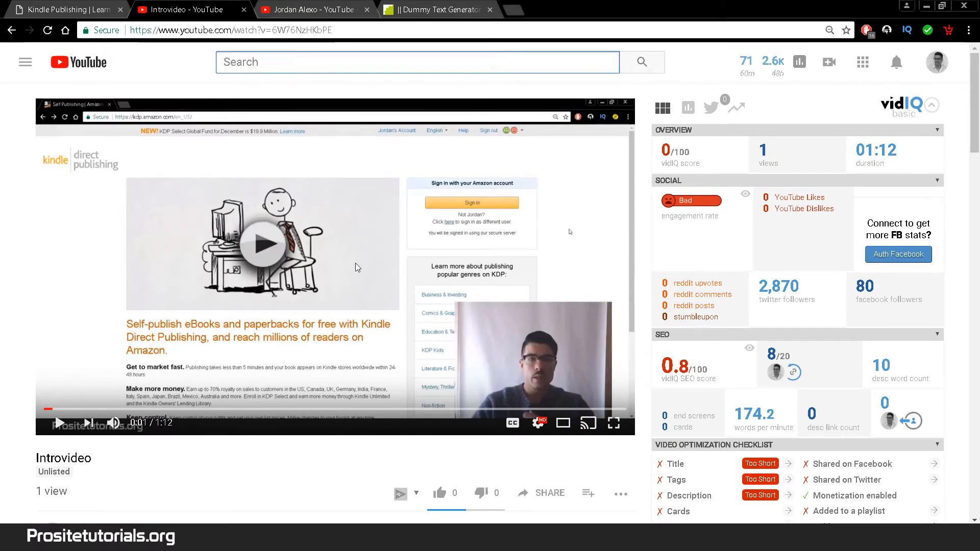
pyautogui.click(362, 31)
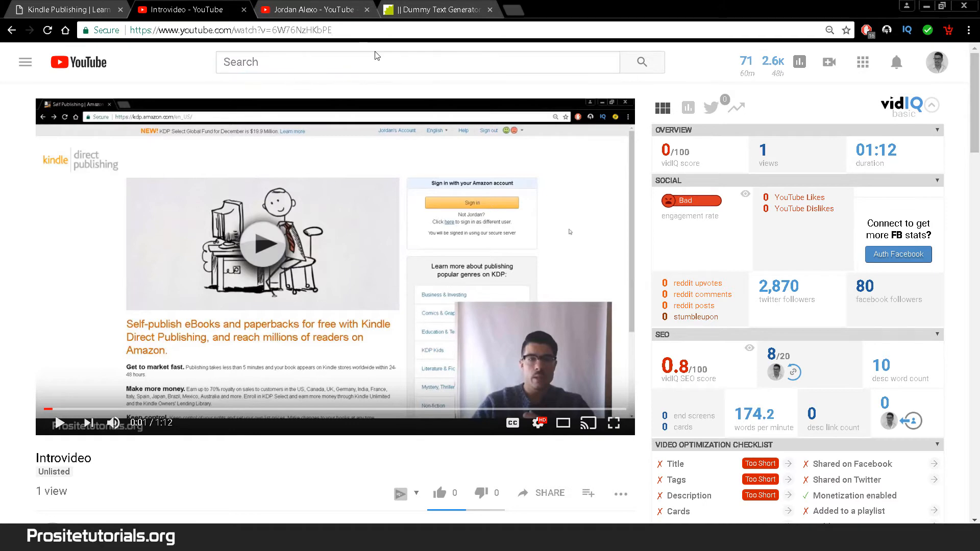
pyautogui.hotkey('ctrl', 'a')
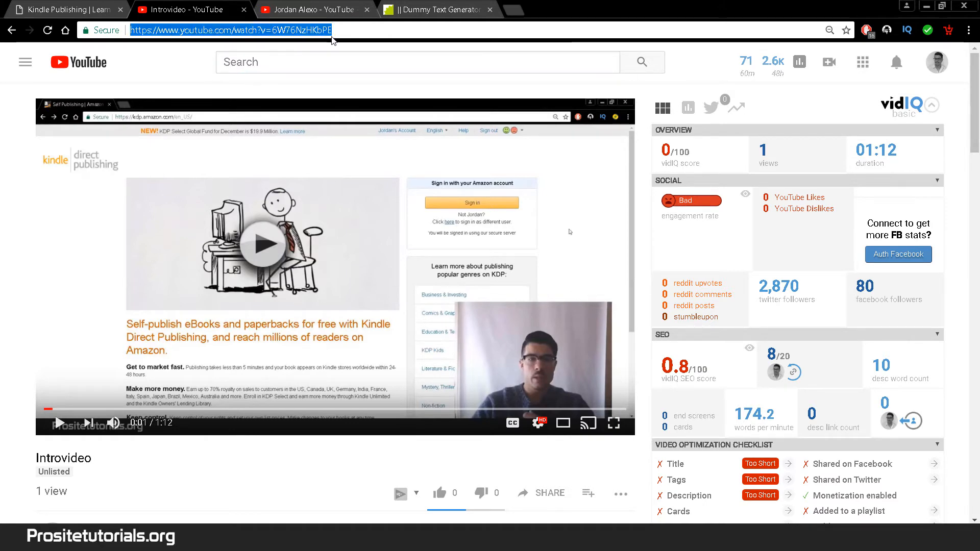
pyautogui.hotkey('ctrl', 'c')
pyautogui.hotkey('ctrl', 'pageup')
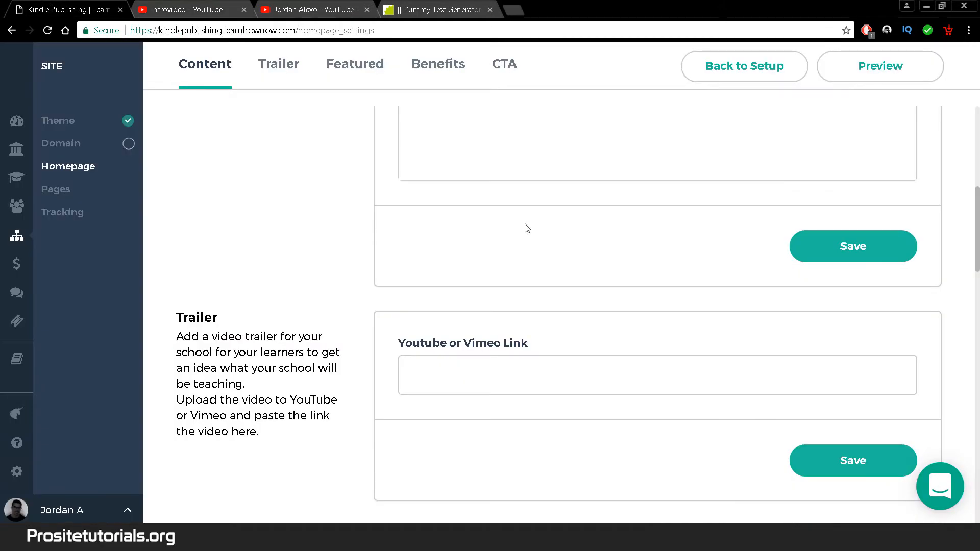
pyautogui.hotkey('ctrl', 'v')
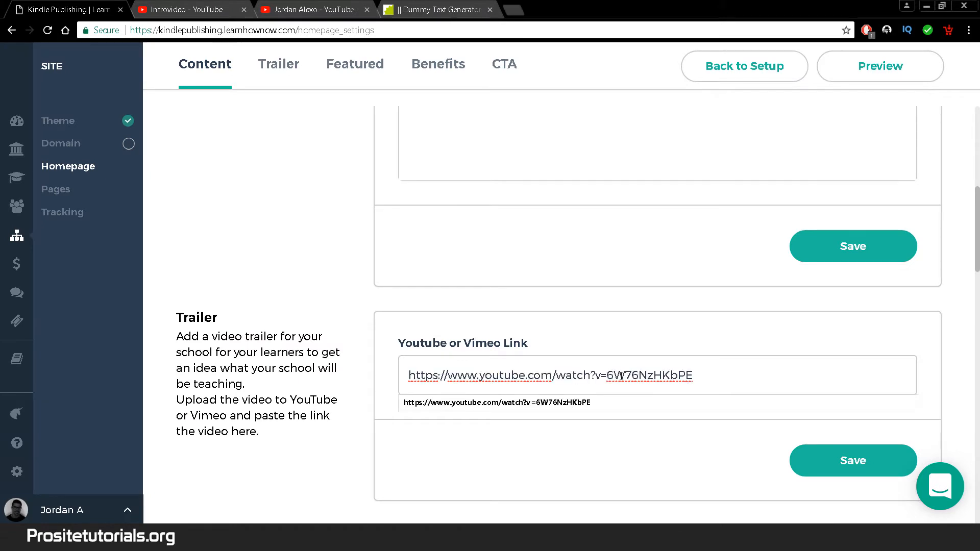
pyautogui.click(811, 474)
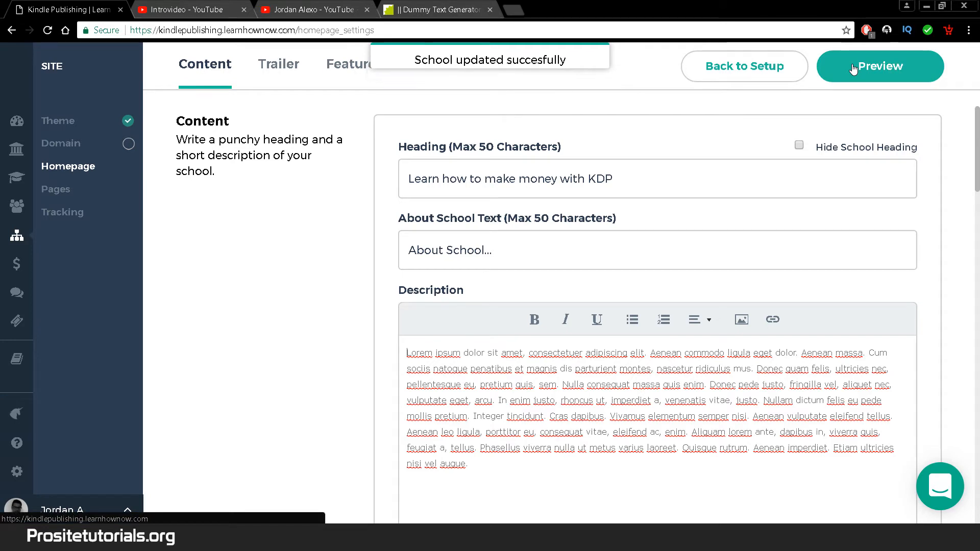
# - Preview the live school homepage and check the 'Learn how to make money' heading
pyautogui.click(880, 66)
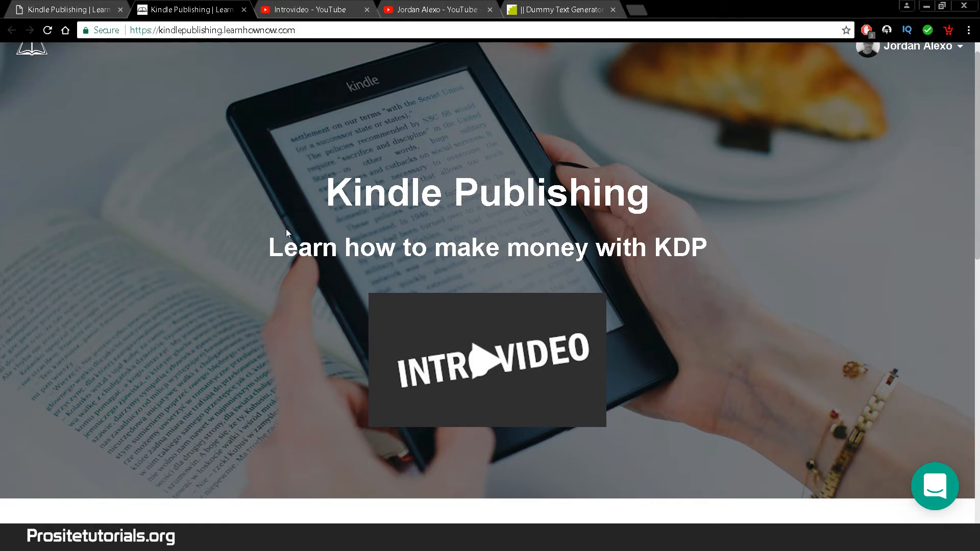
pyautogui.moveTo(270, 240); pyautogui.dragTo(679, 227)
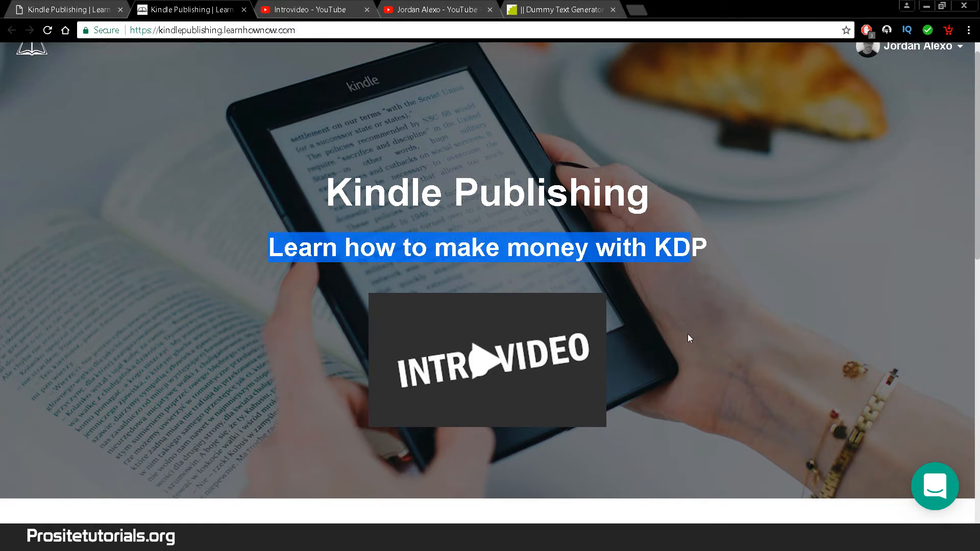
pyautogui.hotkey('ctrl', 'shift', 'Tab')
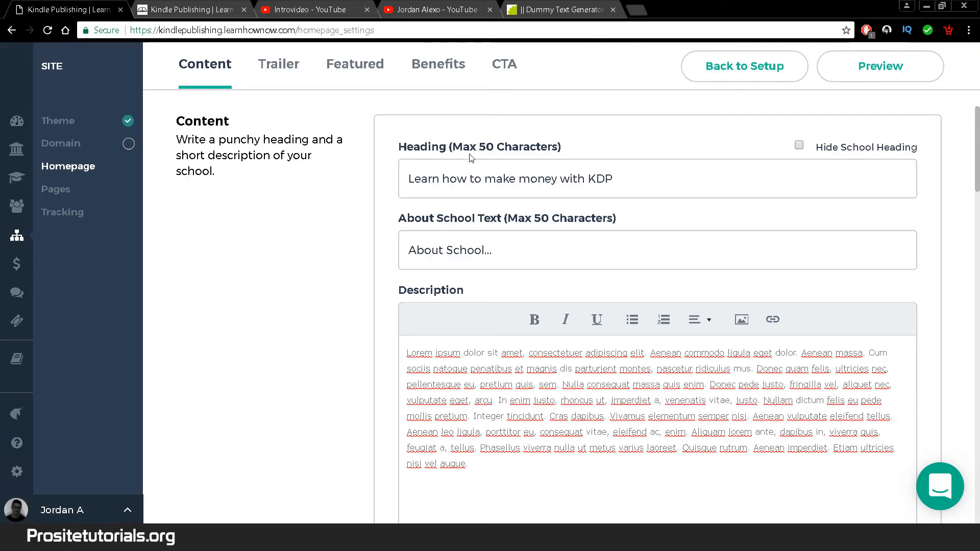
pyautogui.hotkey('ctrl', 'Tab')
pyautogui.moveTo(778, 263); pyautogui.dragTo(287, 250)
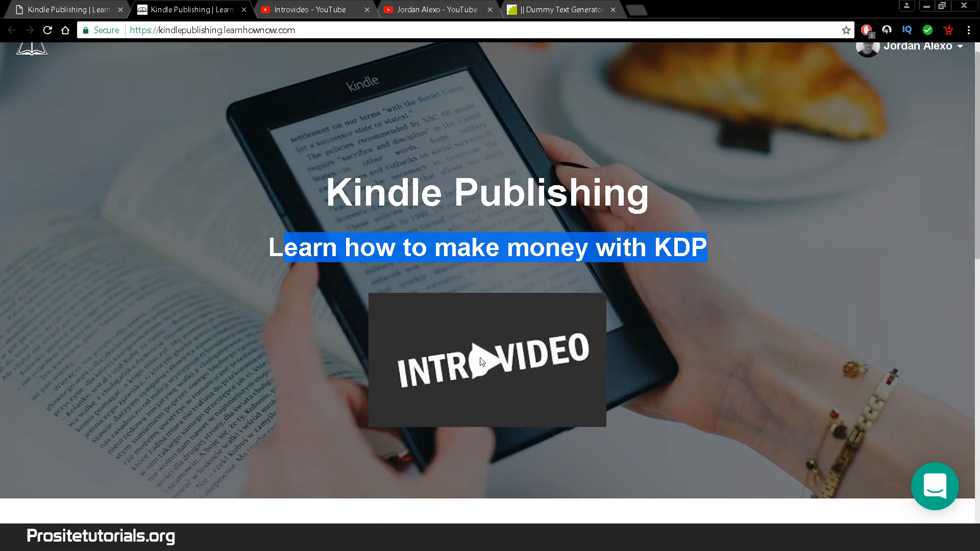
# - Play, pause and close the intro video on the live school page
pyautogui.click(484, 362)
pyautogui.click(477, 300)
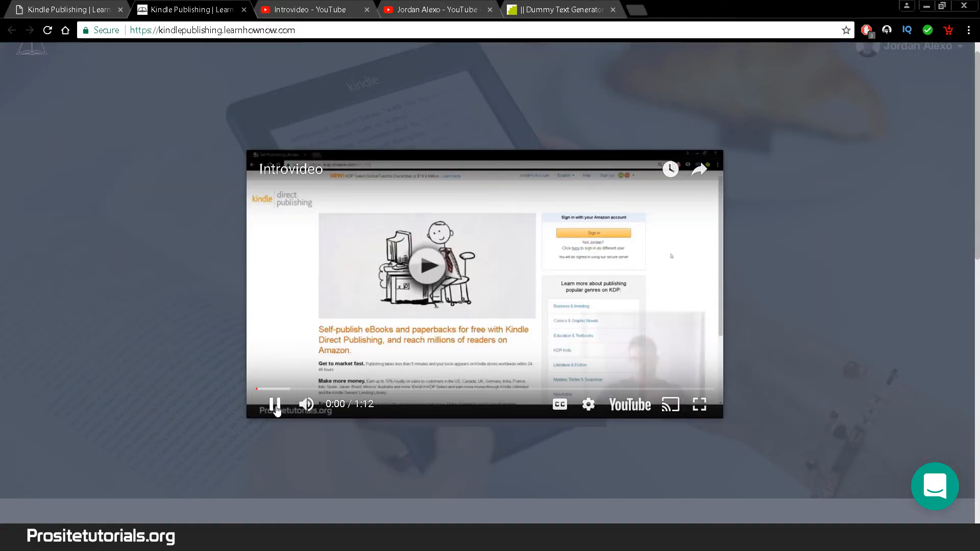
pyautogui.click(278, 406)
pyautogui.click(690, 263)
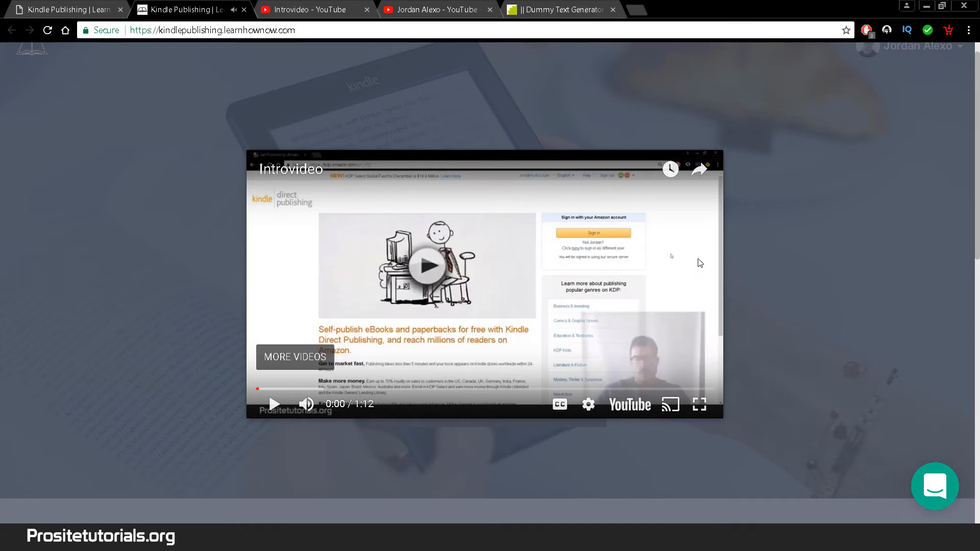
pyautogui.click(802, 210)
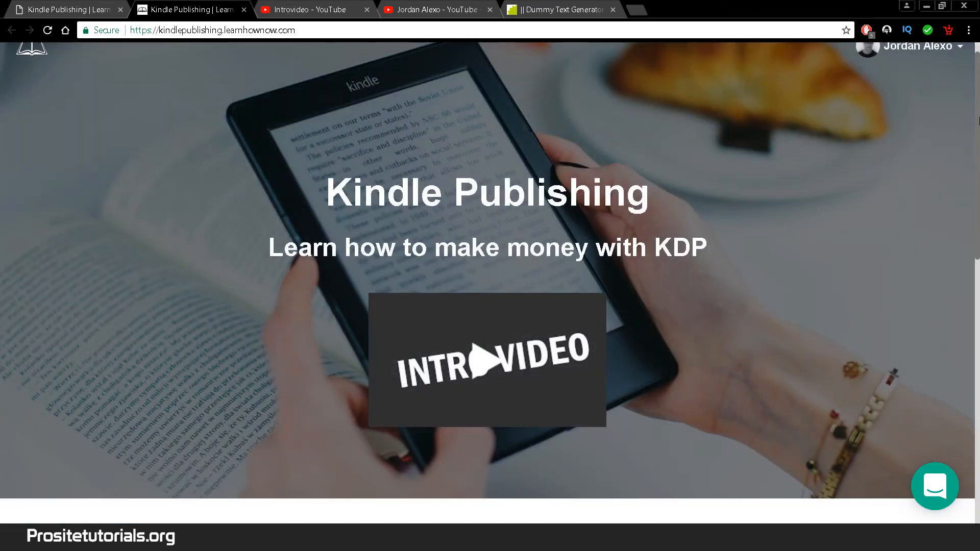
# - Review the placeholder About School paragraph, then return to the homepage settings editor
pyautogui.moveTo(977, 119); pyautogui.dragTo(872, 328)
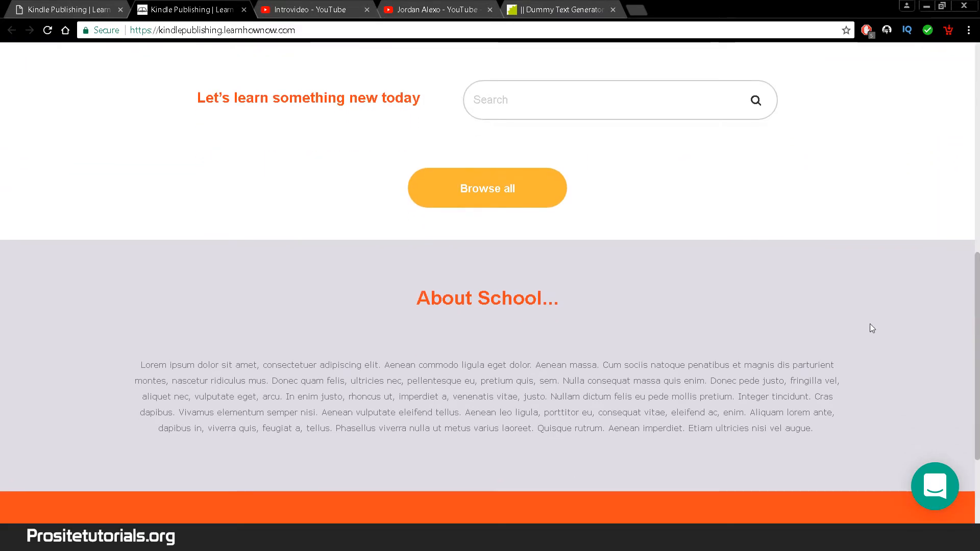
pyautogui.moveTo(413, 293); pyautogui.dragTo(859, 411)
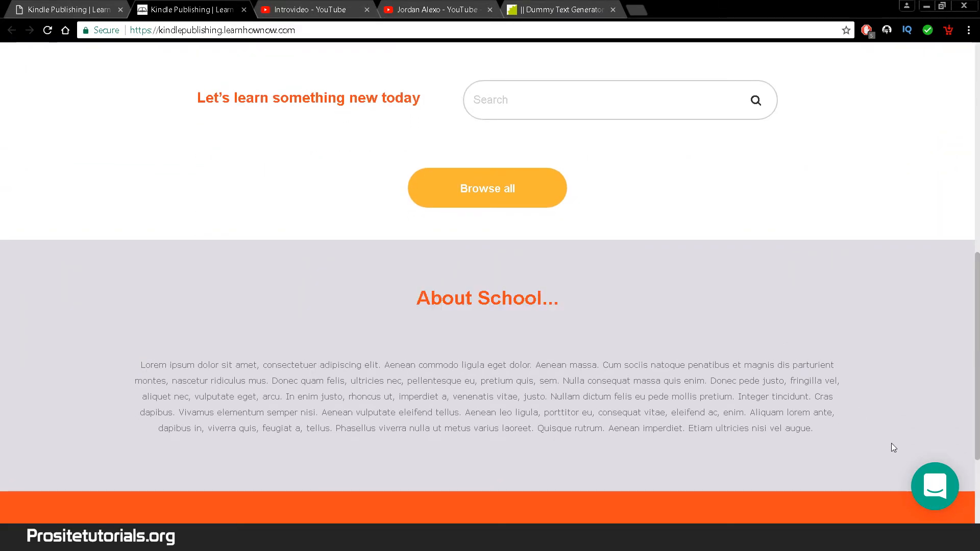
pyautogui.moveTo(891, 443); pyautogui.dragTo(114, 357)
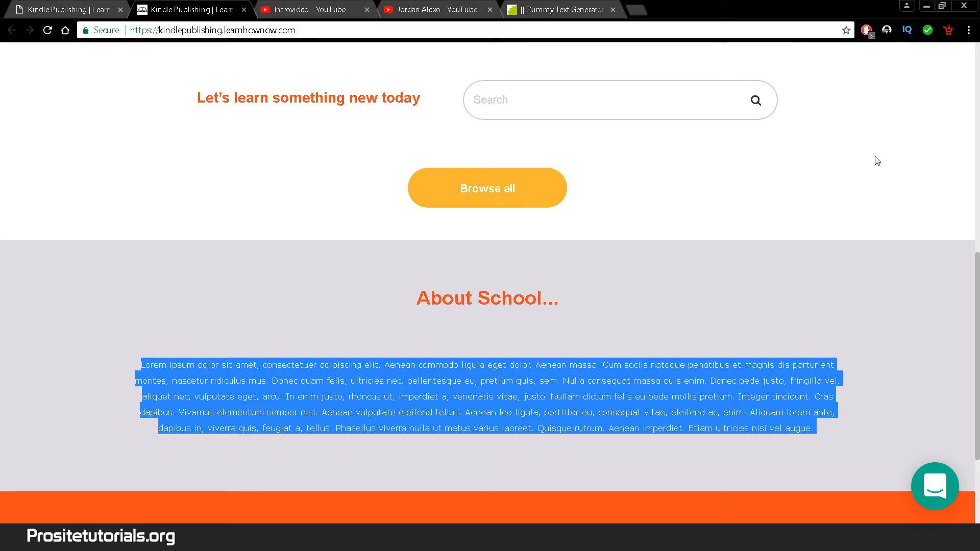
pyautogui.moveTo(972, 299); pyautogui.dragTo(871, 113)
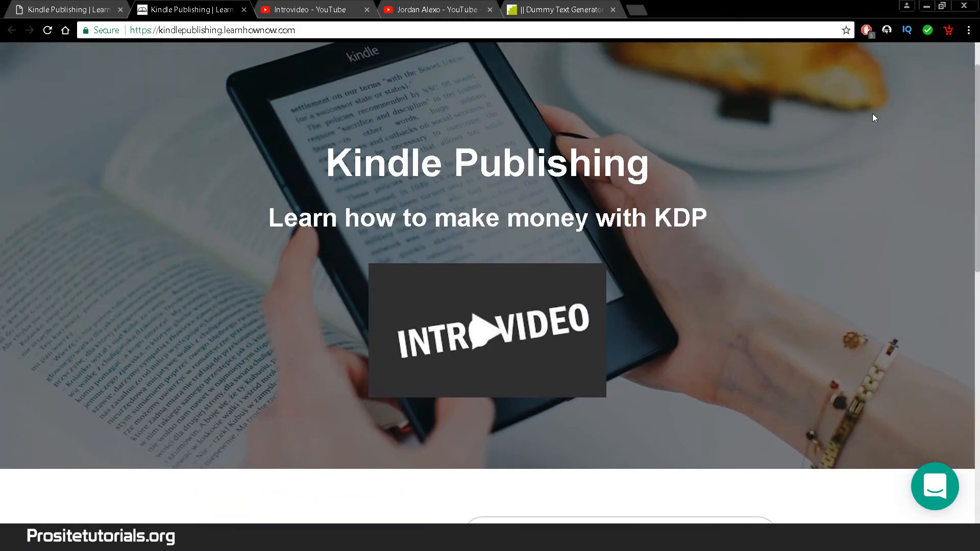
pyautogui.click(85, 4)
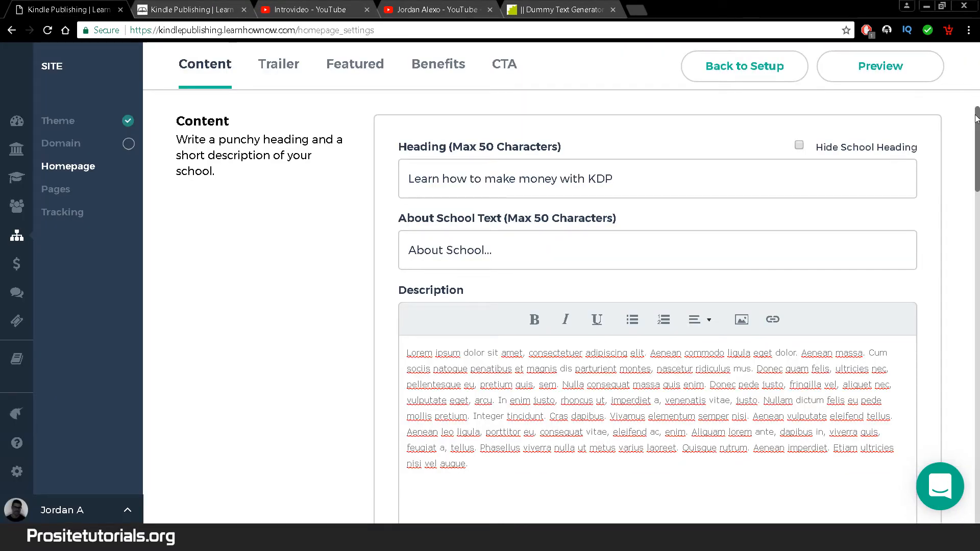
pyautogui.moveTo(976, 117); pyautogui.dragTo(962, 267)
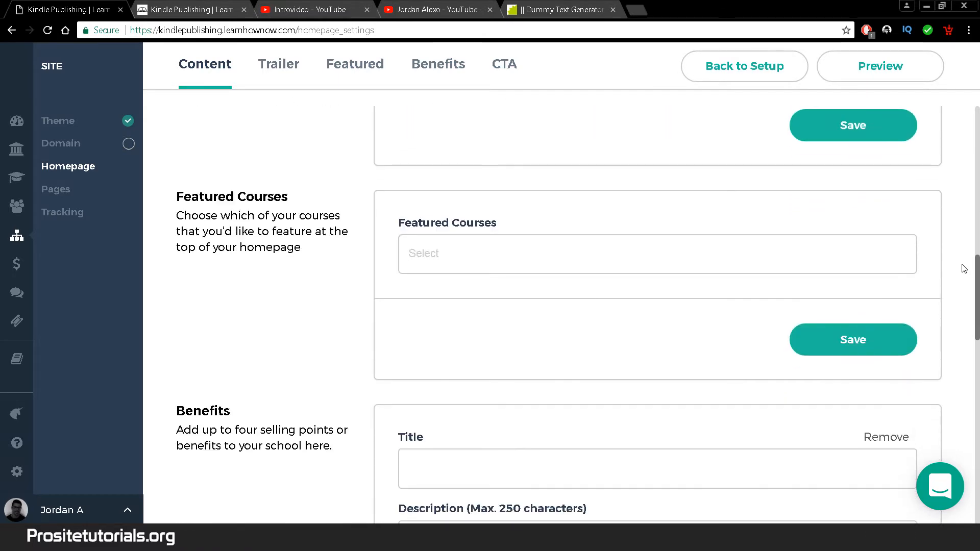
pyautogui.click(547, 253)
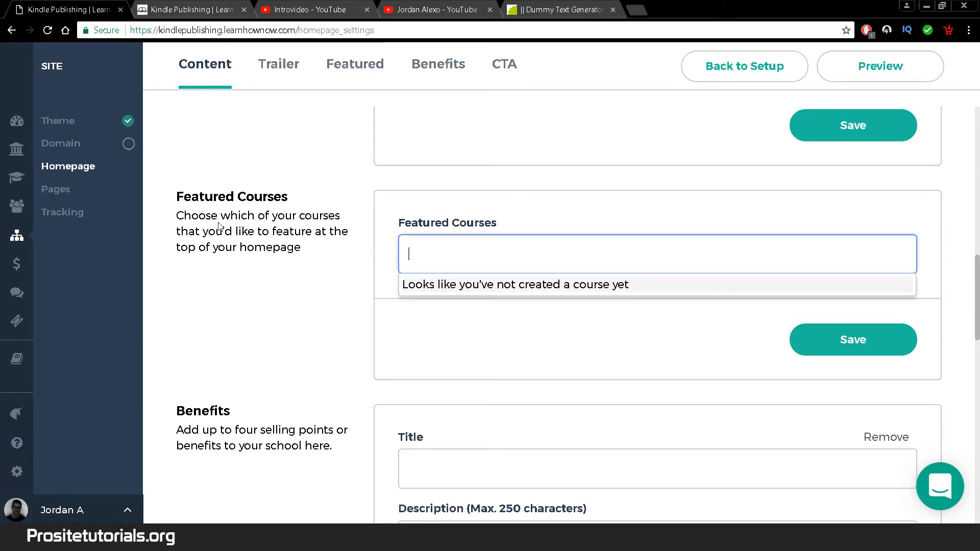
pyautogui.click(978, 266)
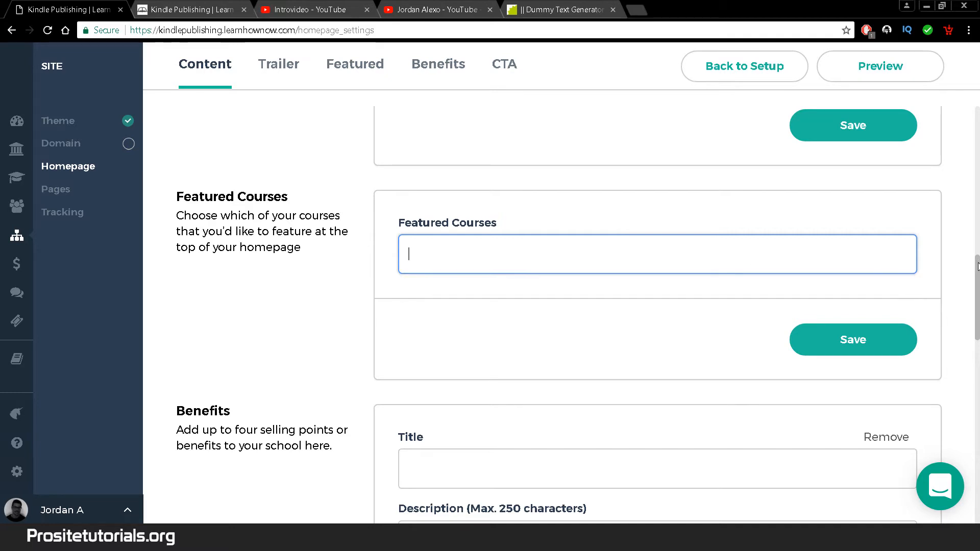
pyautogui.scroll(-3, 862, 301)
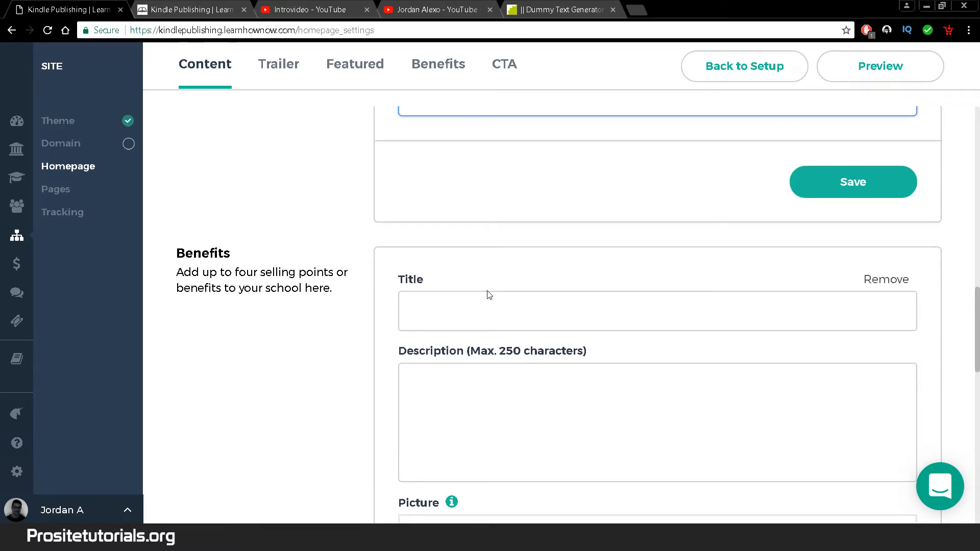
# - Title the first benefit 'Learn how to make $10.000 dollars after 5 months'
pyautogui.click(501, 304)
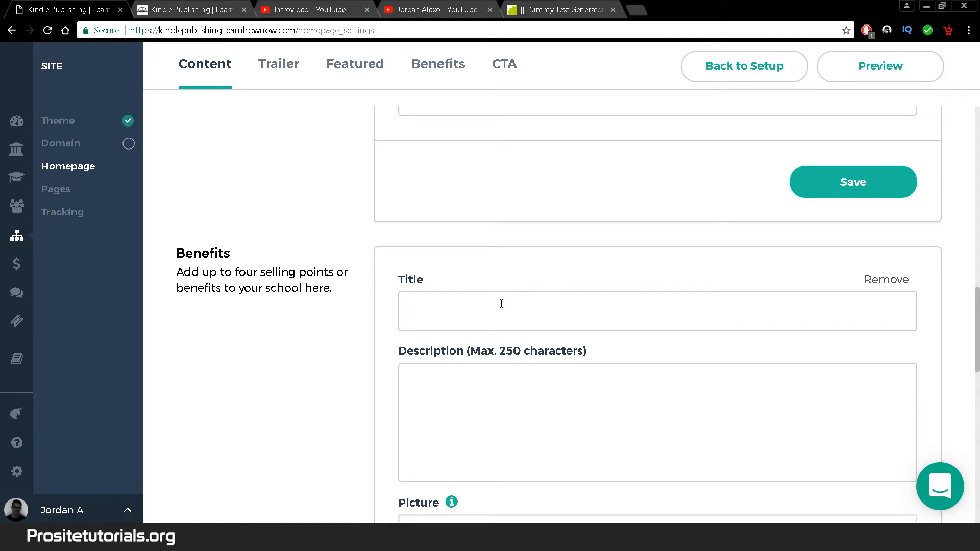
pyautogui.write('Learn how ')
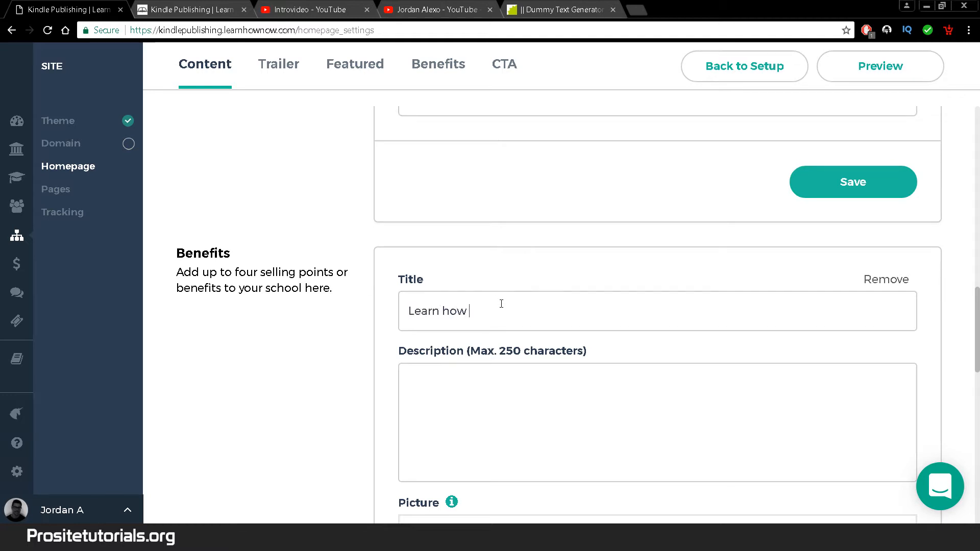
pyautogui.write('to make $10.0900')
pyautogui.press('BackSpace')
pyautogui.press('BackSpace')
pyautogui.write('do')
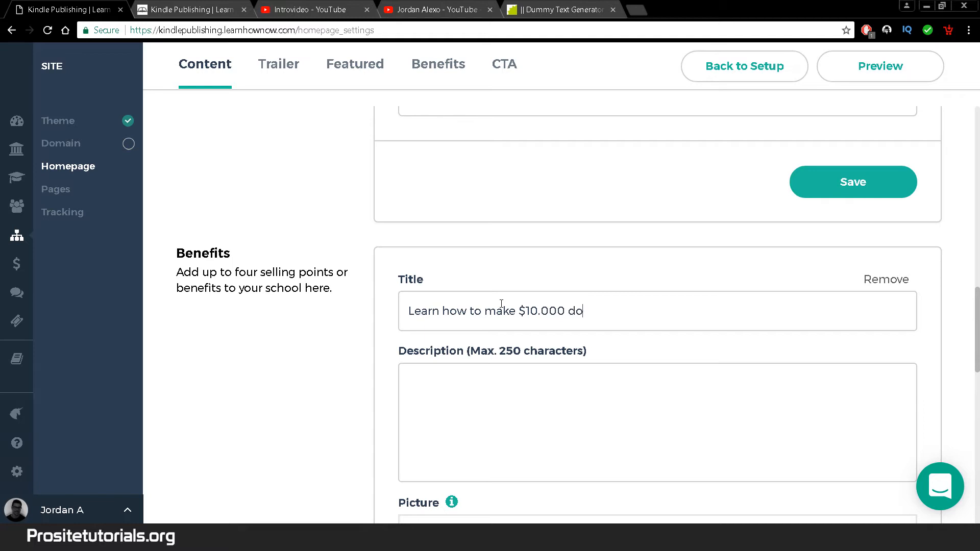
pyautogui.write('llars after a')
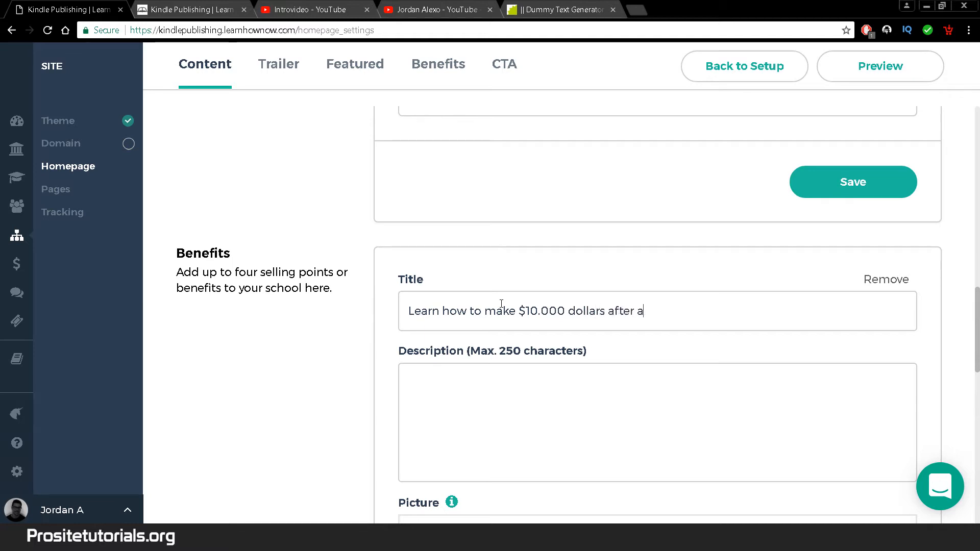
pyautogui.write(' few mont')
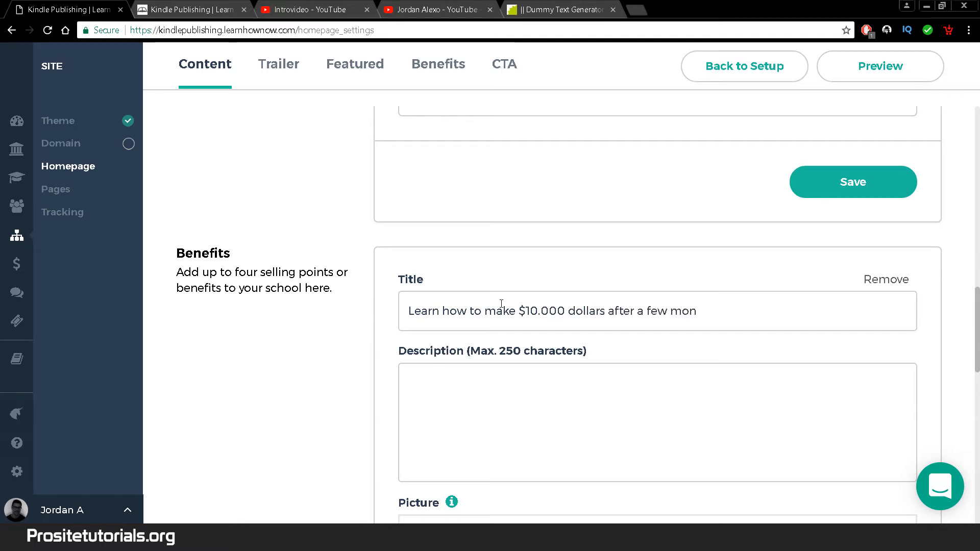
pyautogui.press('BackSpace')
pyautogui.press('BackSpace')
pyautogui.press('BackSpace')
pyautogui.press('BackSpace')
pyautogui.press('BackSpace')
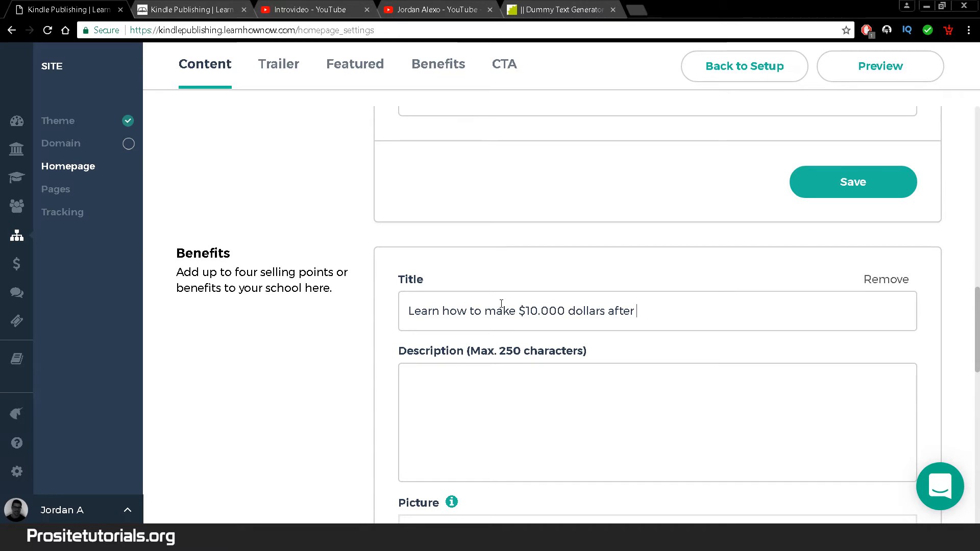
pyautogui.write('5 months')
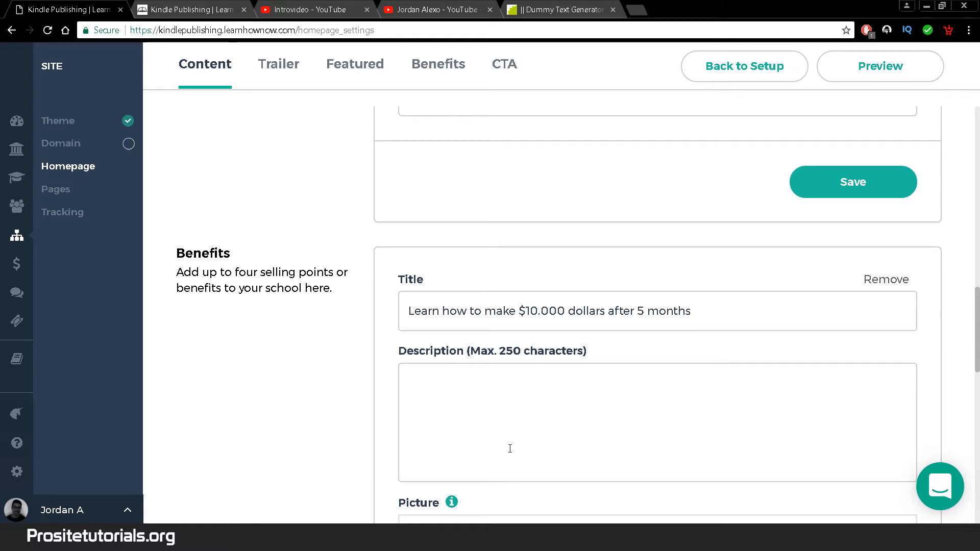
# - Copy lorem ipsum from the Dummy Text Generator into the benefit's Description
pyautogui.click(562, 9)
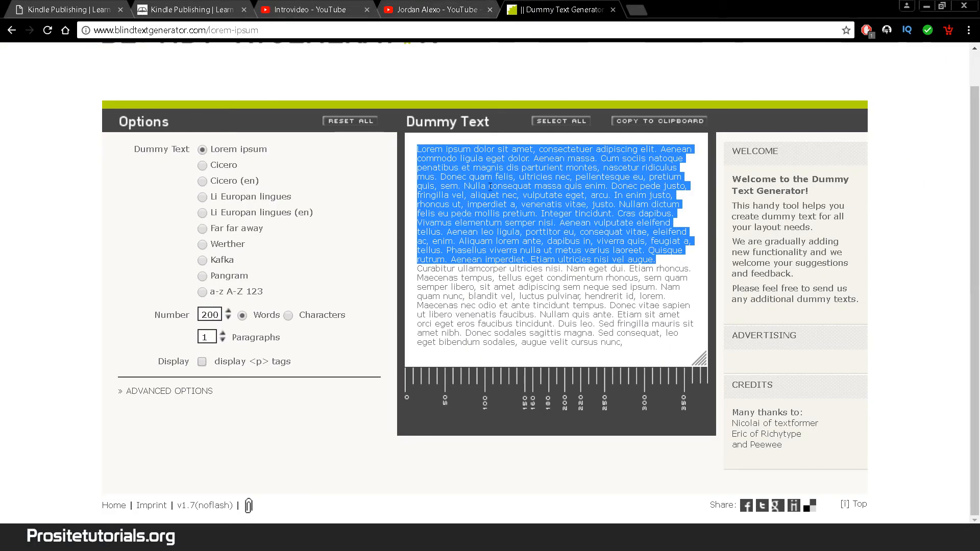
pyautogui.moveTo(414, 149); pyautogui.dragTo(613, 186)
pyautogui.hotkey('ctrl', 'c')
pyautogui.hotkey('ctrl', '1')
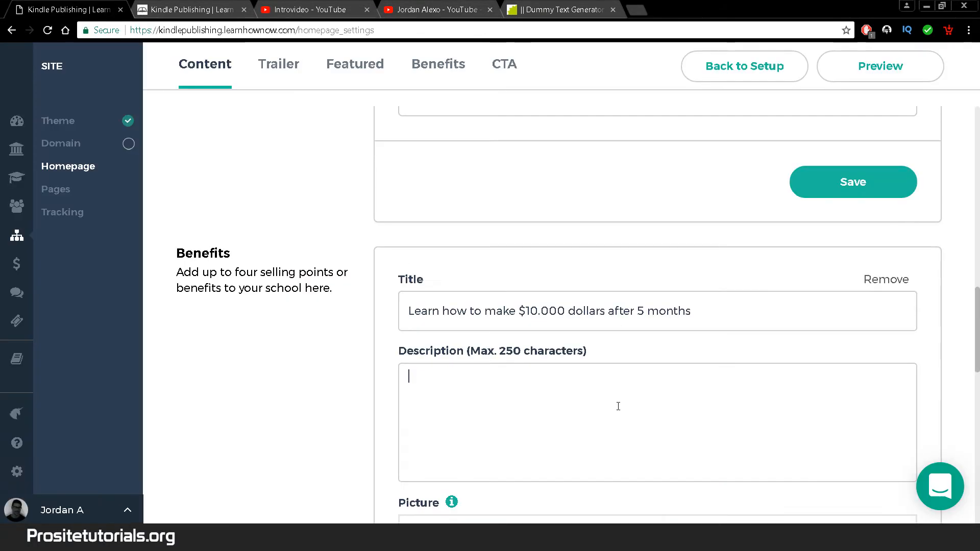
pyautogui.hotkey('ctrl', 'v')
pyautogui.scroll(-1, 741, 434)
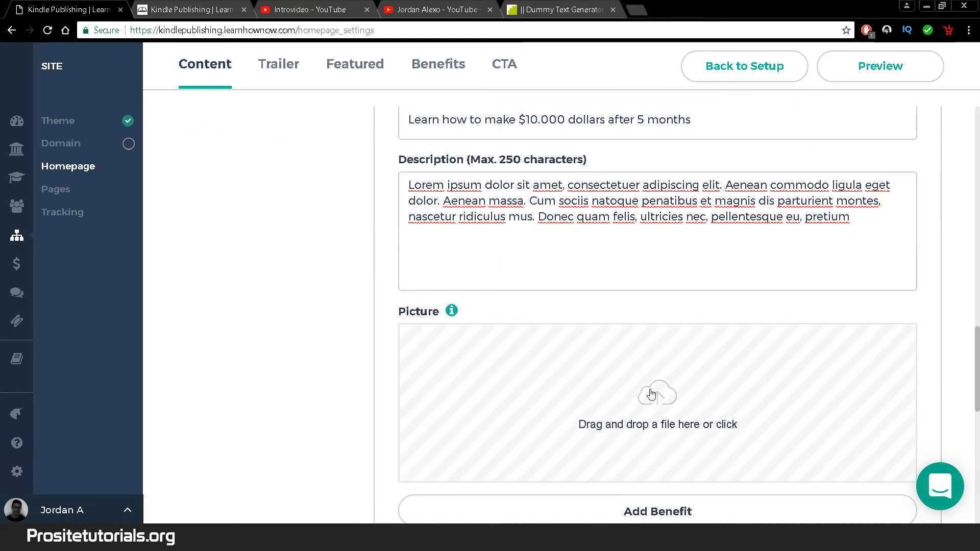
# - Set book.jpg as the benefit's picture
pyautogui.click(655, 396)
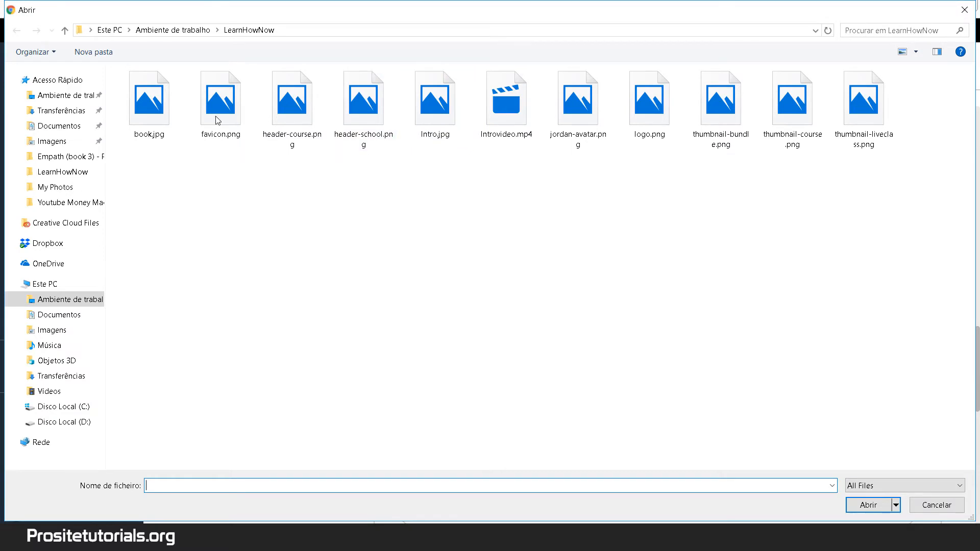
pyautogui.click(151, 101)
pyautogui.click(868, 505)
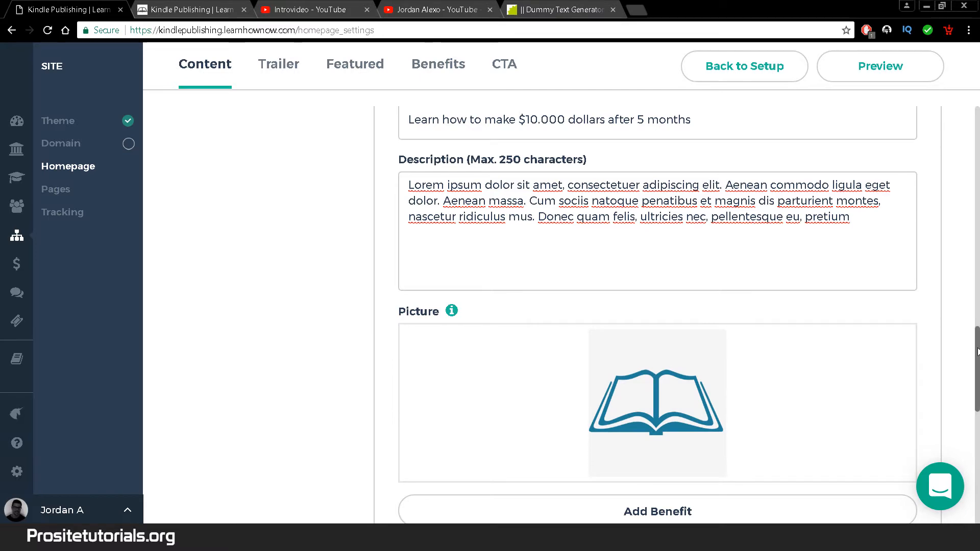
pyautogui.scroll(-4, 978, 351)
pyautogui.scroll(1, 849, 336)
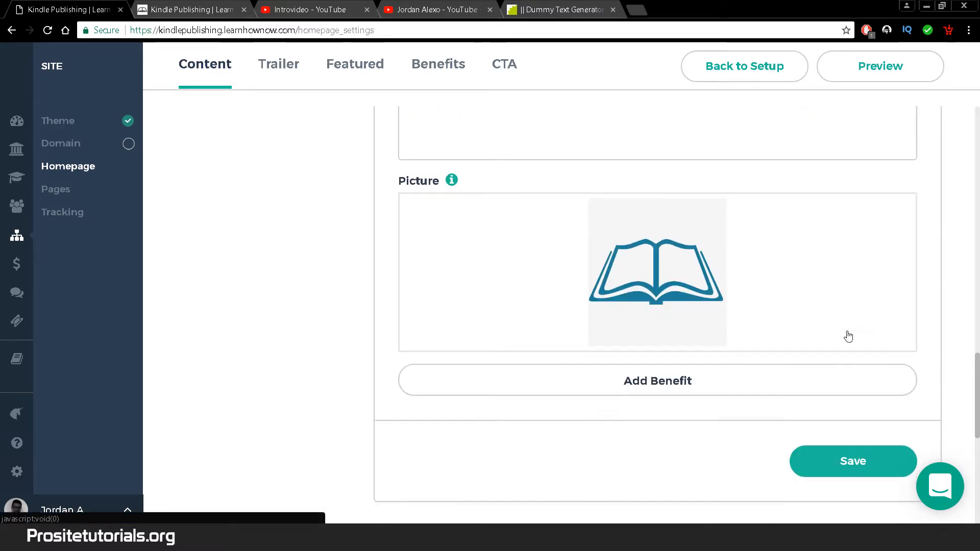
pyautogui.scroll(5, 848, 335)
pyautogui.scroll(-4, 898, 399)
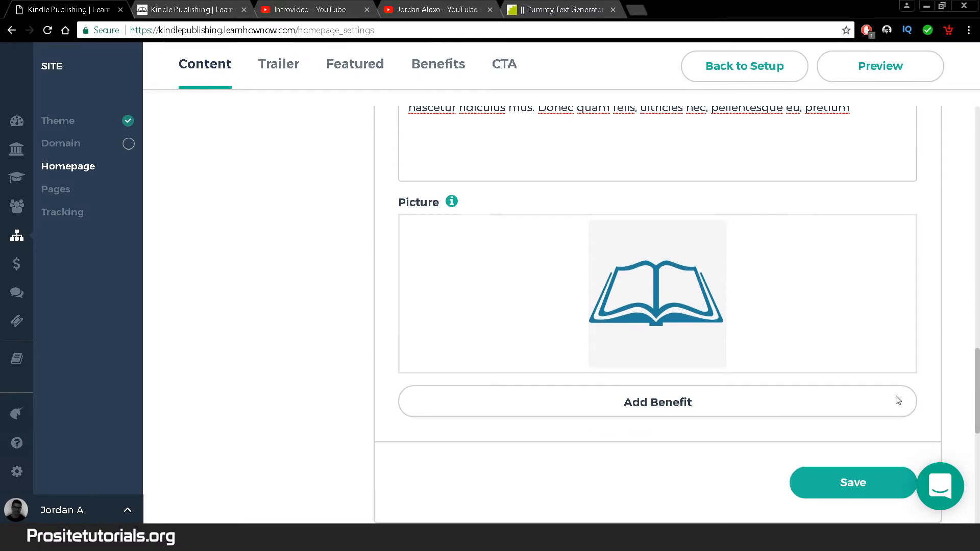
# - Add two extra benefit entries, then remove both empty ones
pyautogui.click(786, 403)
pyautogui.scroll(-8, 971, 419)
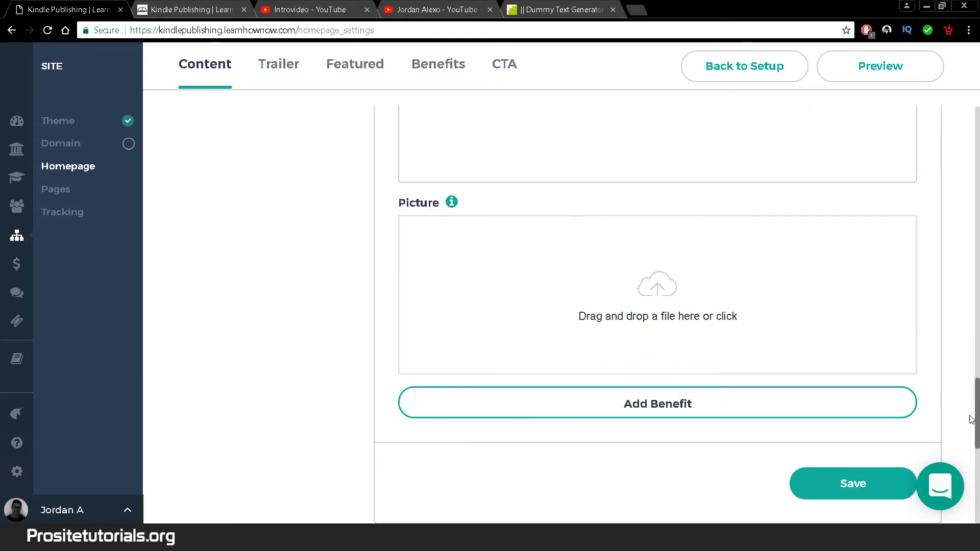
pyautogui.click(728, 407)
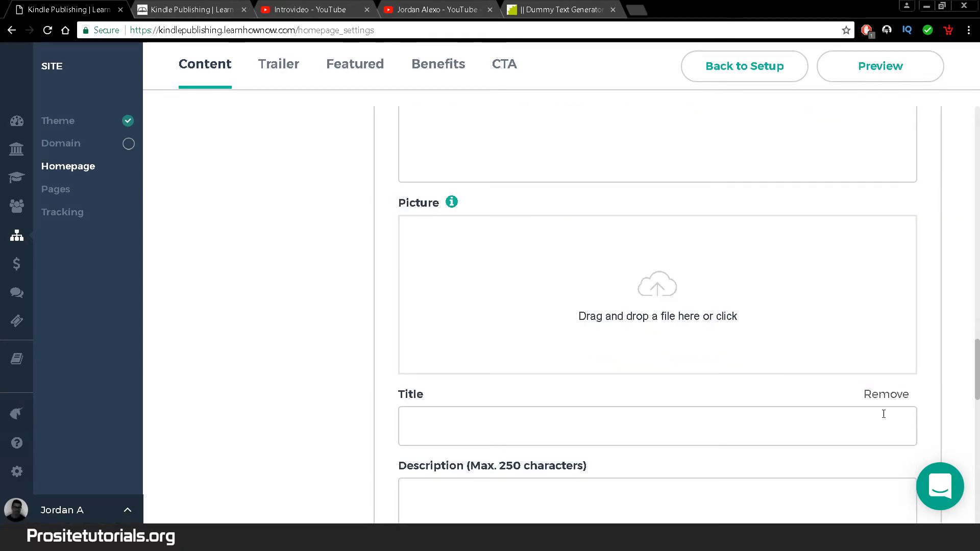
pyautogui.click(884, 394)
pyautogui.scroll(5, 898, 357)
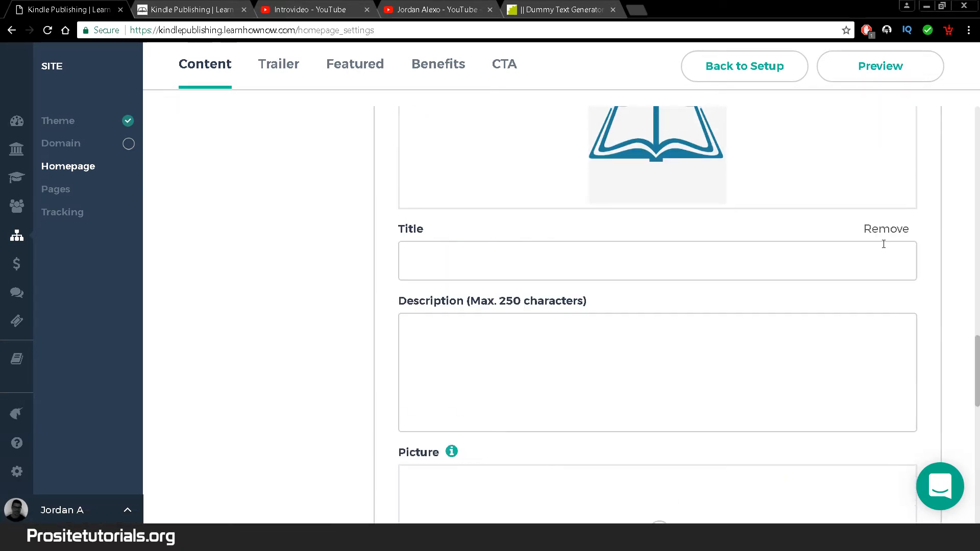
pyautogui.click(886, 235)
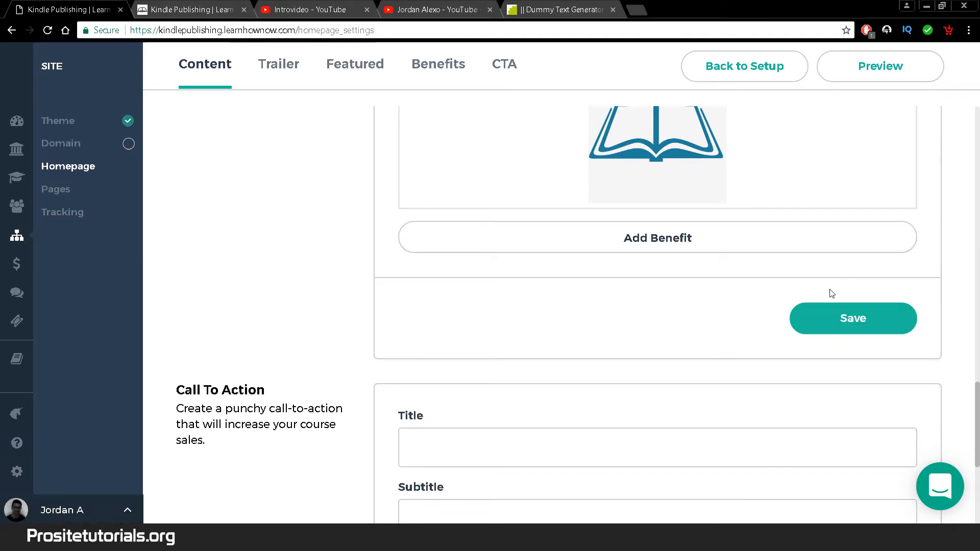
# - Save the homepage and preview the live page showing the book-icon $10.000 benefit
pyautogui.click(833, 319)
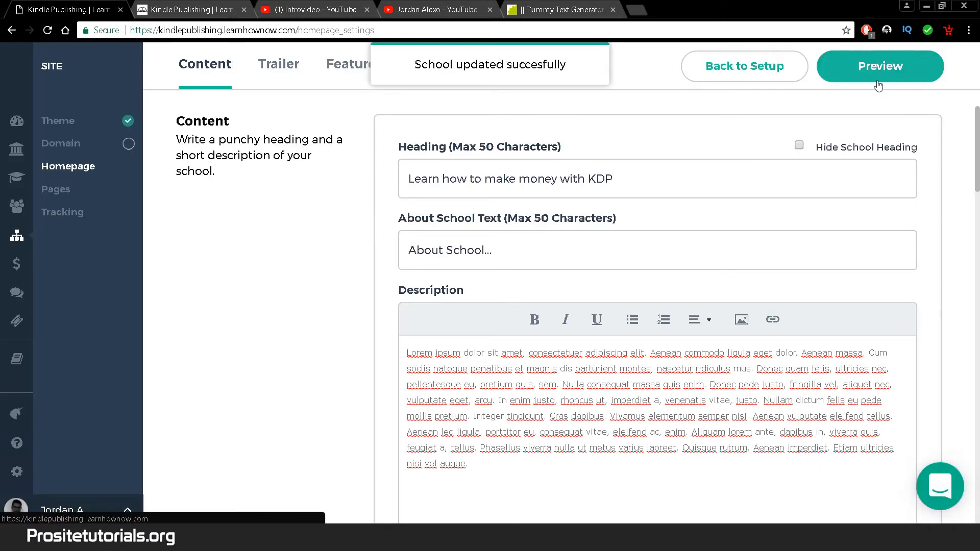
pyautogui.click(880, 66)
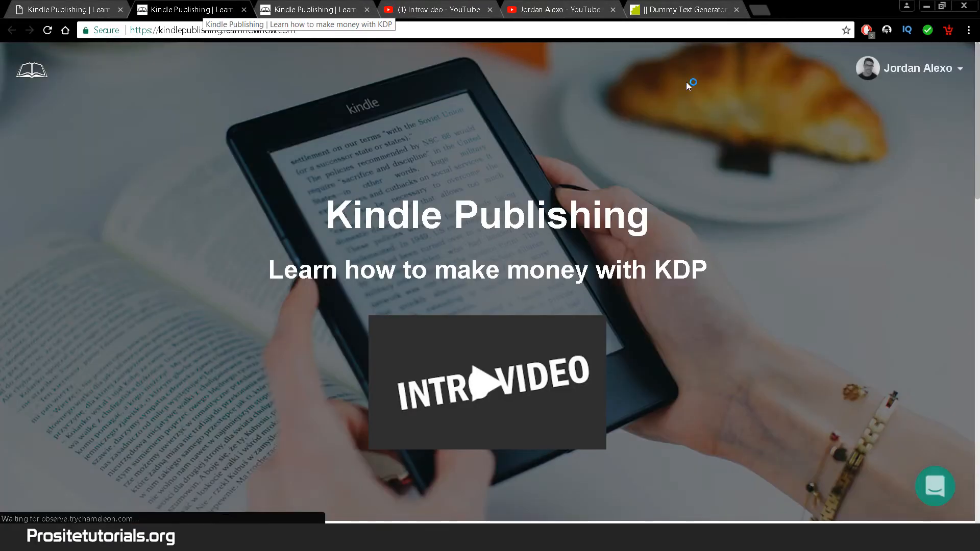
pyautogui.moveTo(977, 169); pyautogui.dragTo(976, 434)
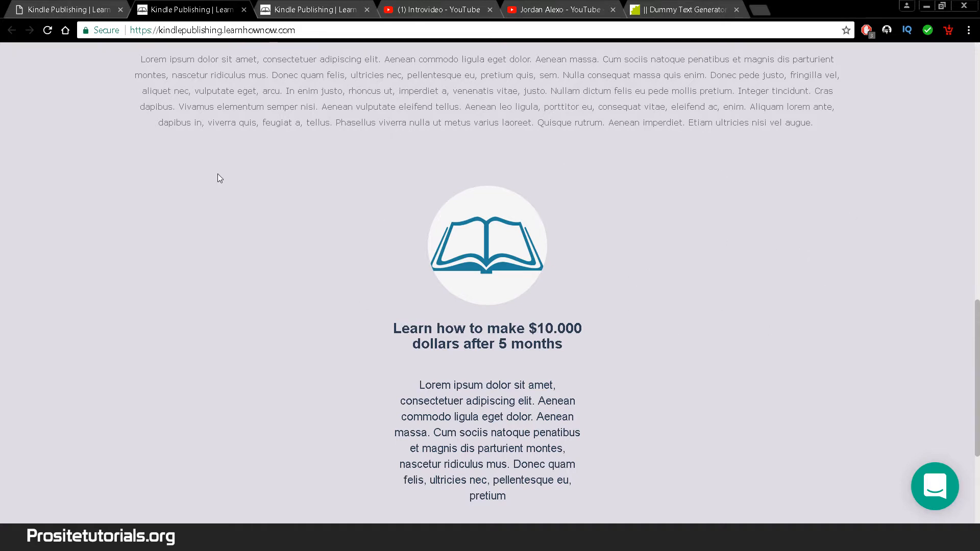
pyautogui.click(31, 7)
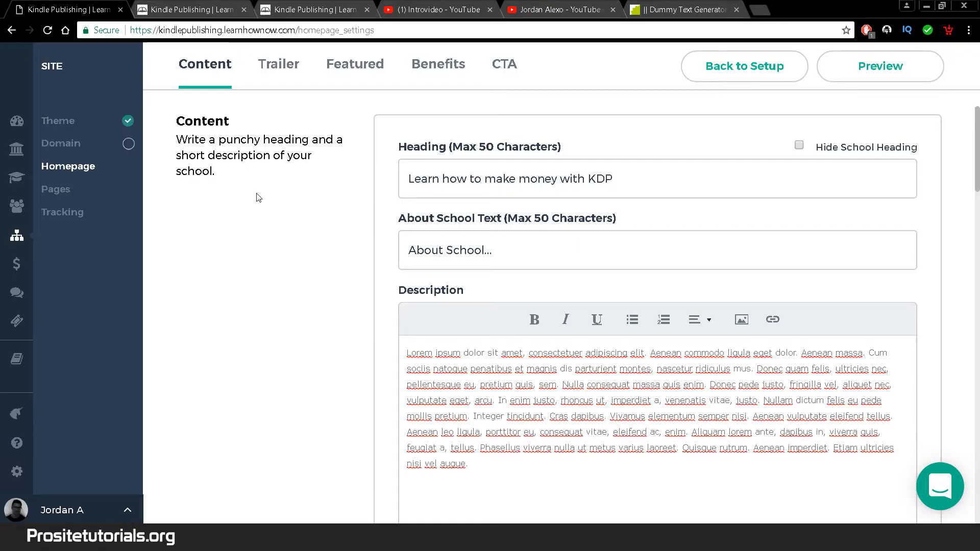
# - Set the call-to-action title to 'Get the best Kindle course in the market today!'
pyautogui.click(498, 71)
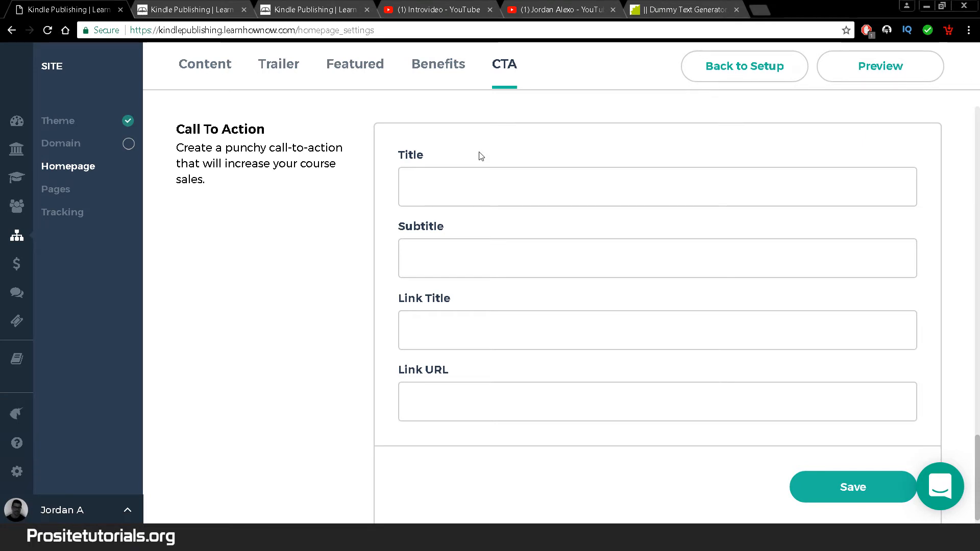
pyautogui.click(471, 190)
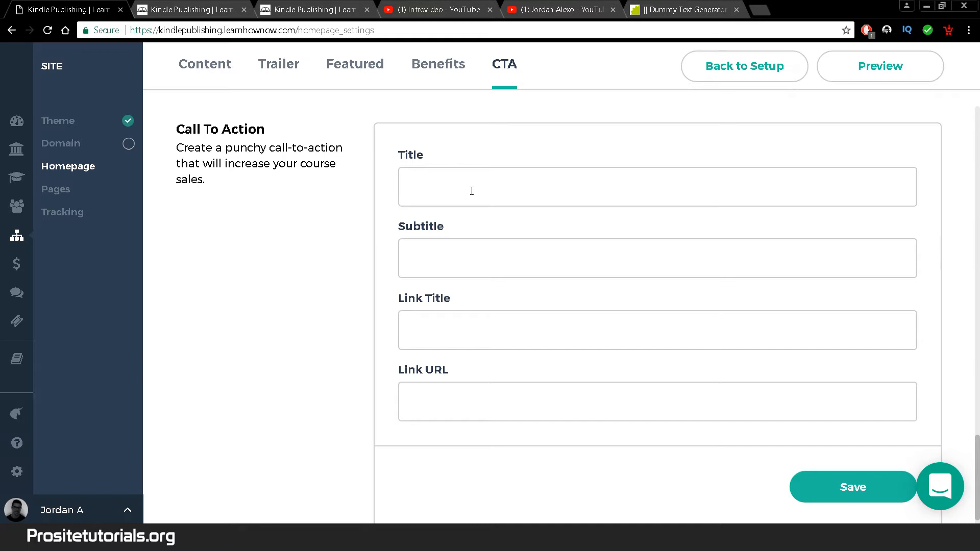
pyautogui.write('G')
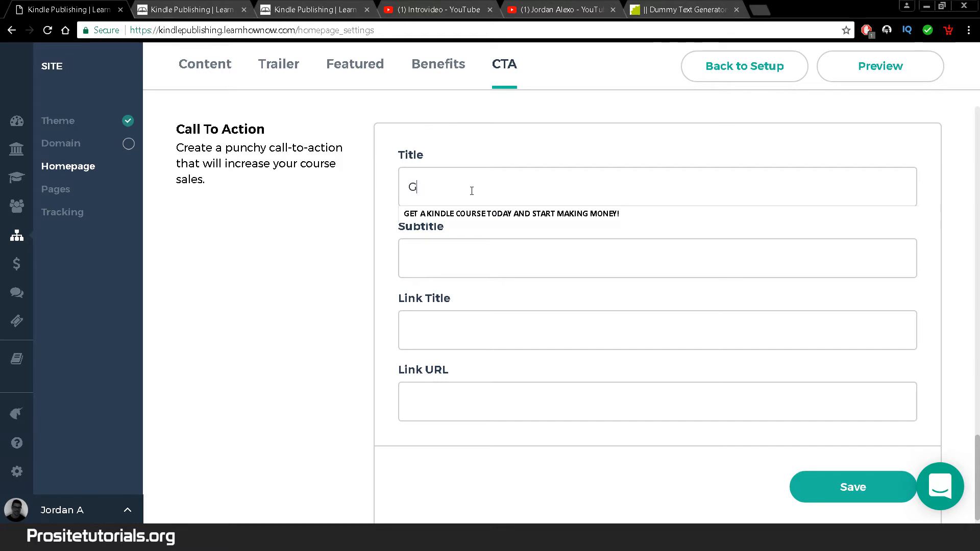
pyautogui.write('et the best ')
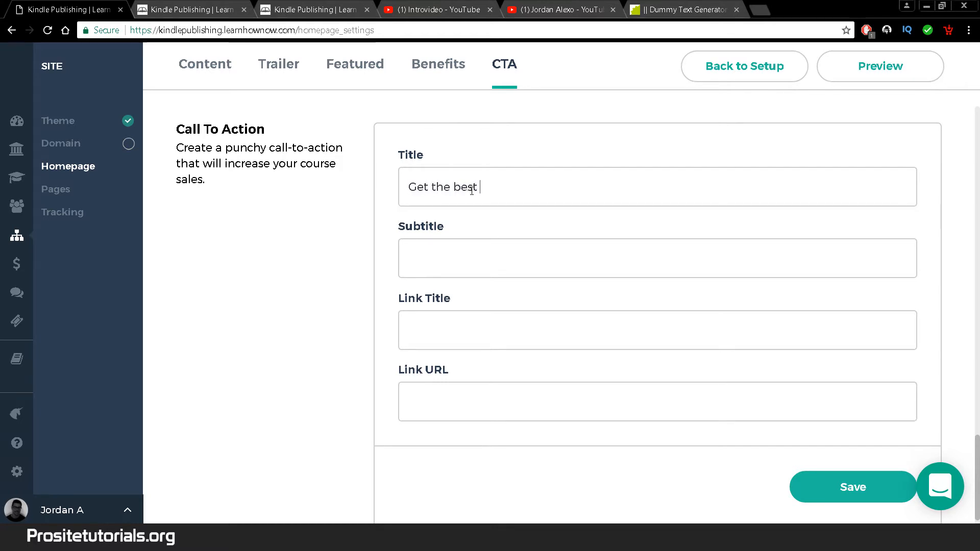
pyautogui.write('Kindle course in the marke')
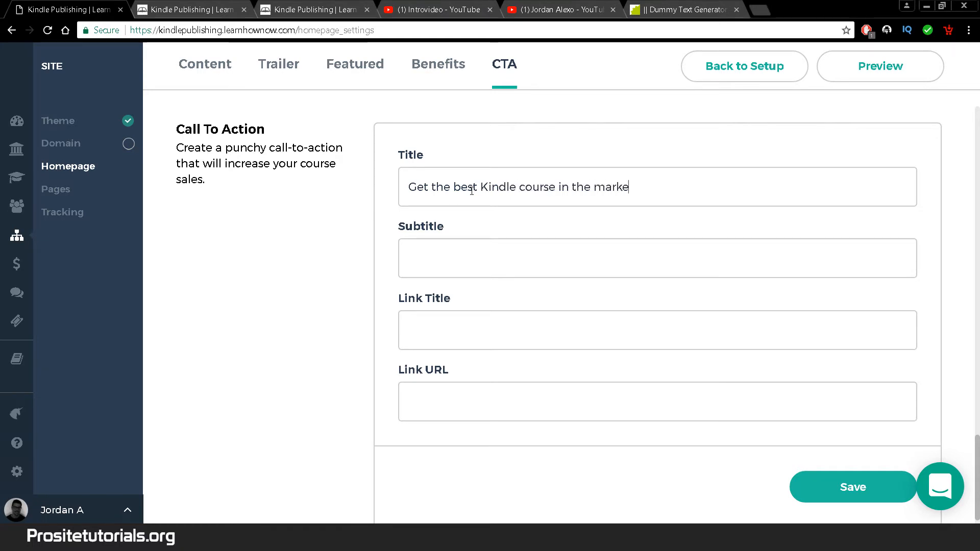
pyautogui.write('t today^!')
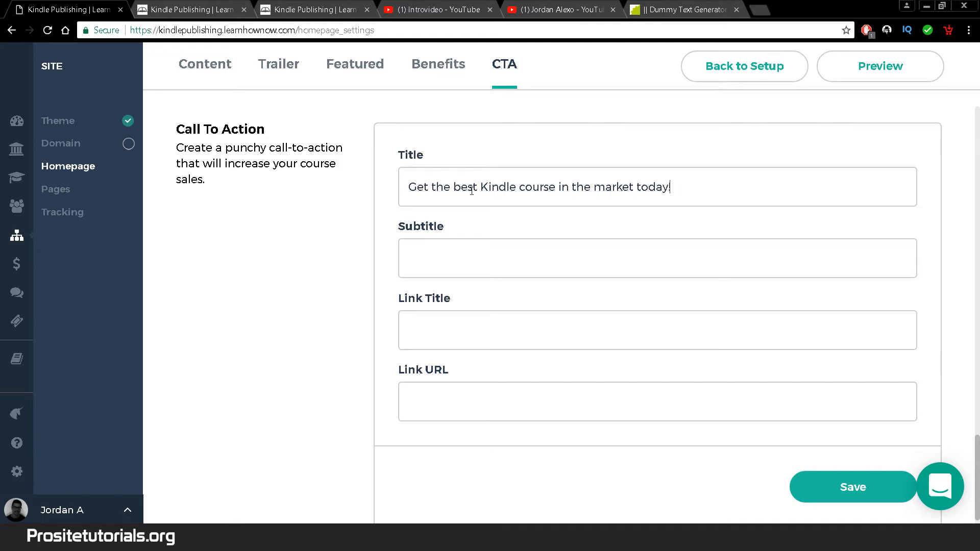
# - Enter the CTA subtitle 'Learn all the secrets that only top gurus...'
pyautogui.click(444, 268)
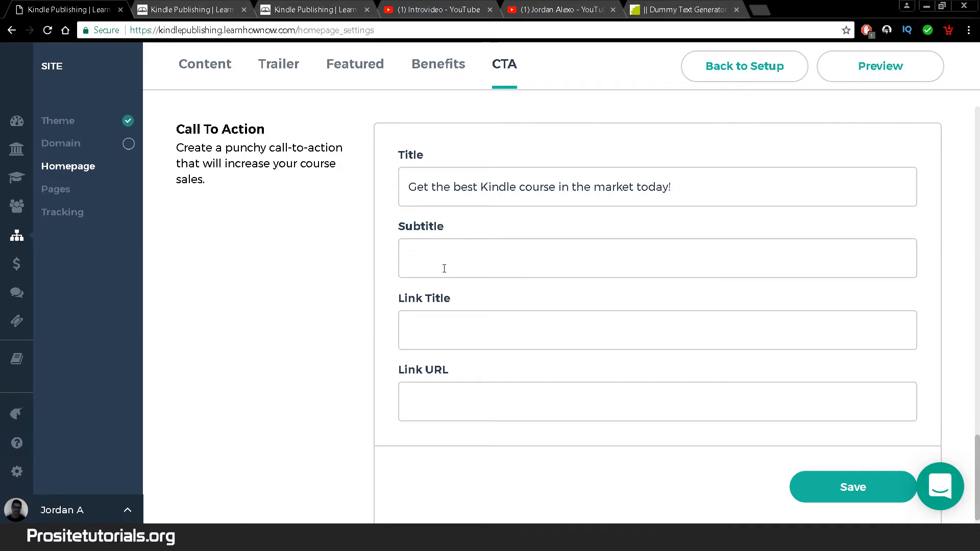
pyautogui.write('Learn all the ')
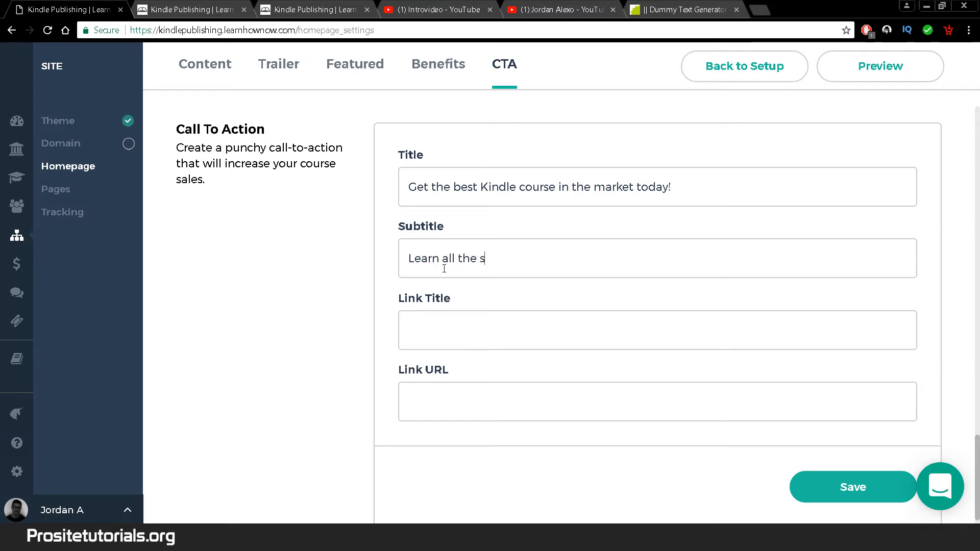
pyautogui.write('secrets that')
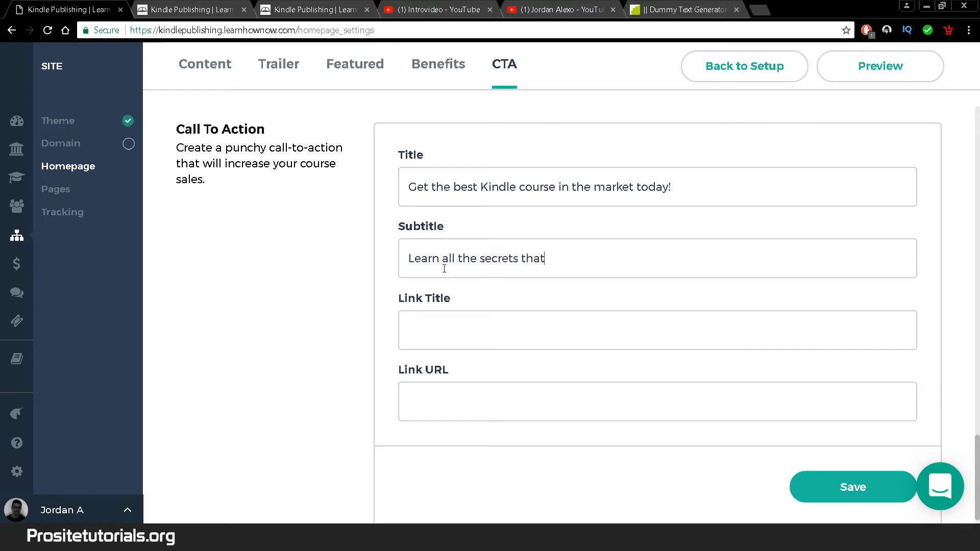
pyautogui.write(' only top')
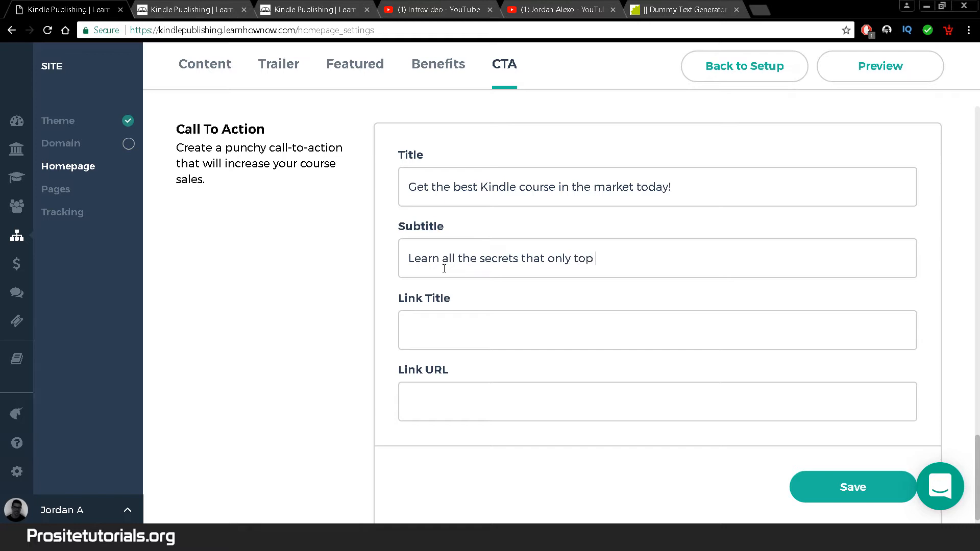
pyautogui.write(' g')
pyautogui.press('BackSpace')
pyautogui.press('BackSpace')
pyautogui.write('gur')
pyautogui.press('BackSpace')
pyautogui.press('BackSpace')
pyautogui.press('BackSpace')
pyautogui.write('gurus')
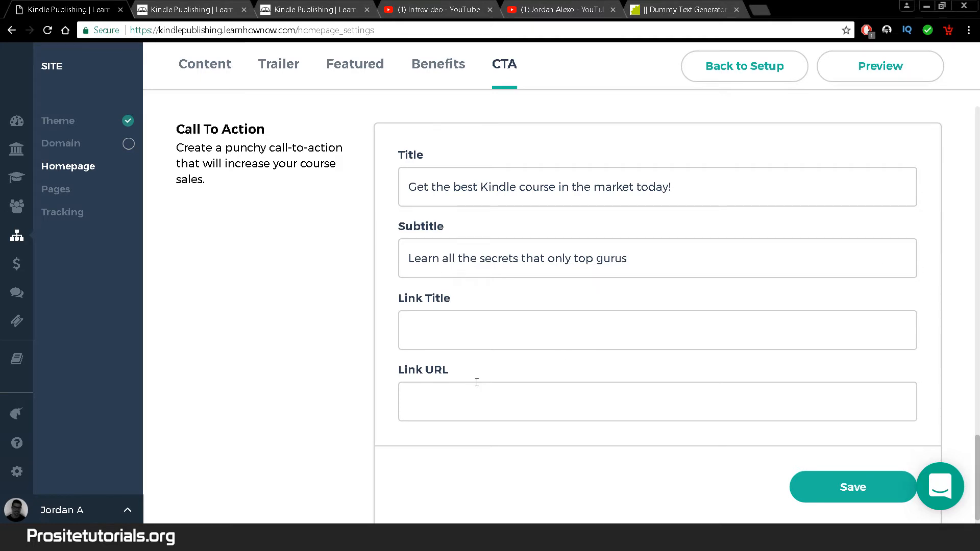
# - Set the CTA link title to 'Click Here!'
pyautogui.click(477, 334)
pyautogui.write('Click h')
pyautogui.press('BackSpace')
pyautogui.write('Here!')
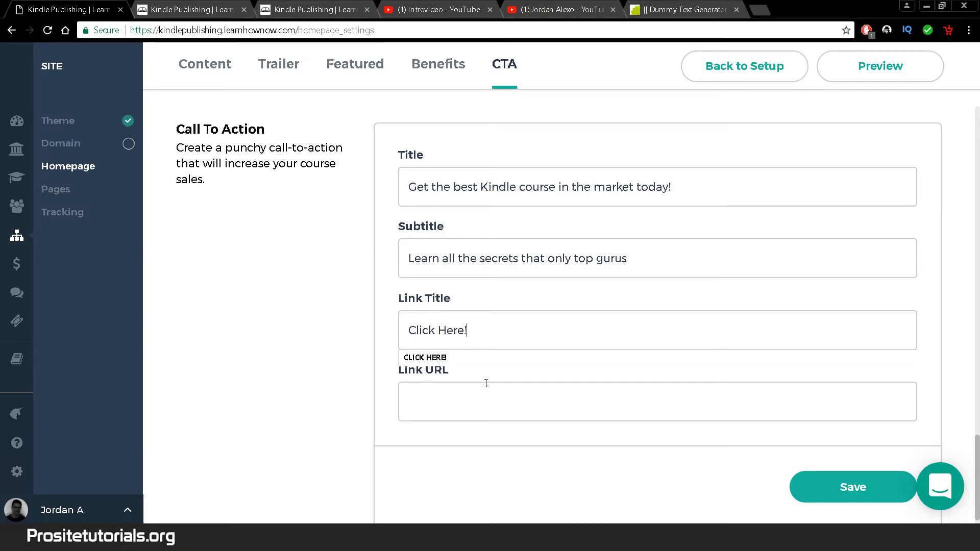
pyautogui.click(485, 396)
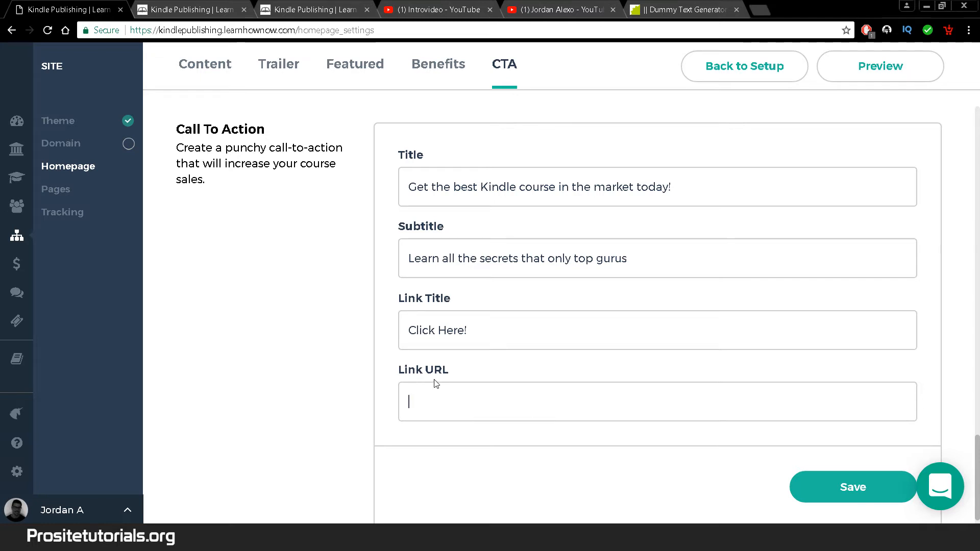
pyautogui.click(287, 4)
pyautogui.click(286, 30)
pyautogui.hotkey('ctrl', 'c')
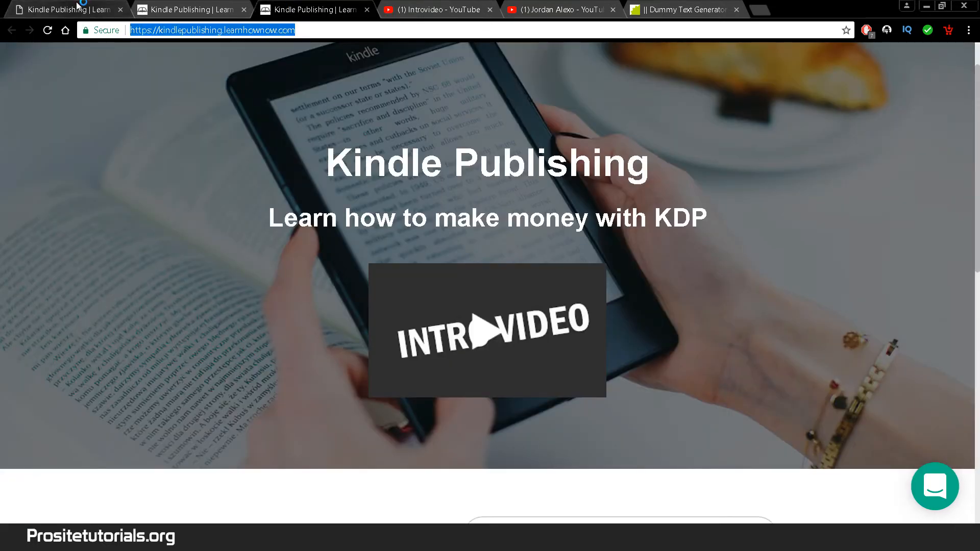
pyautogui.click(77, 6)
pyautogui.hotkey('ctrl', 'v')
pyautogui.click(803, 486)
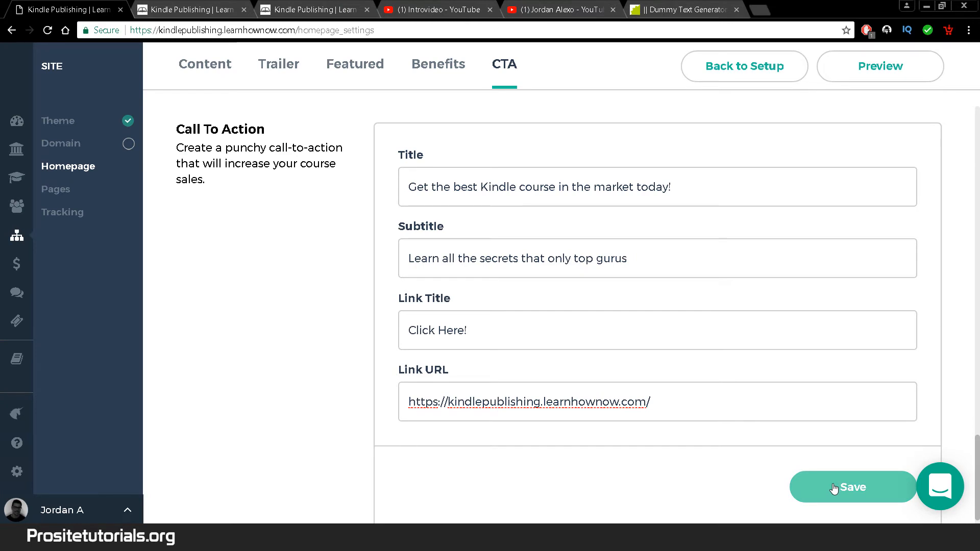
pyautogui.click(834, 488)
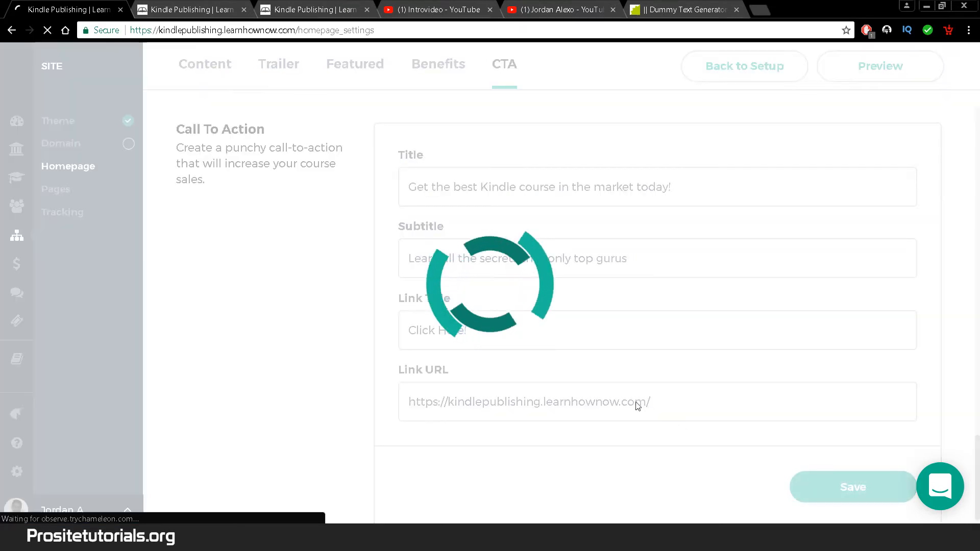
pyautogui.click(244, 10)
pyautogui.click(244, 10)
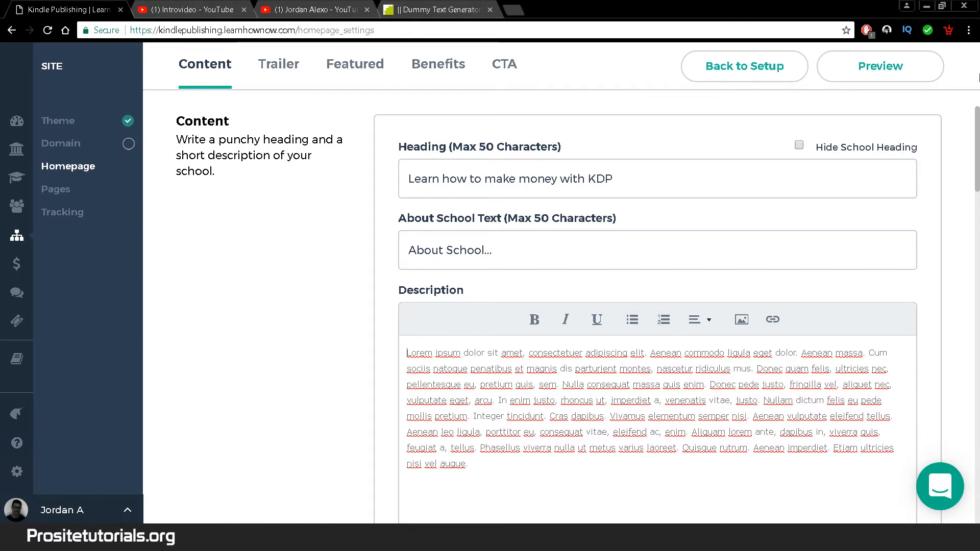
pyautogui.click(904, 62)
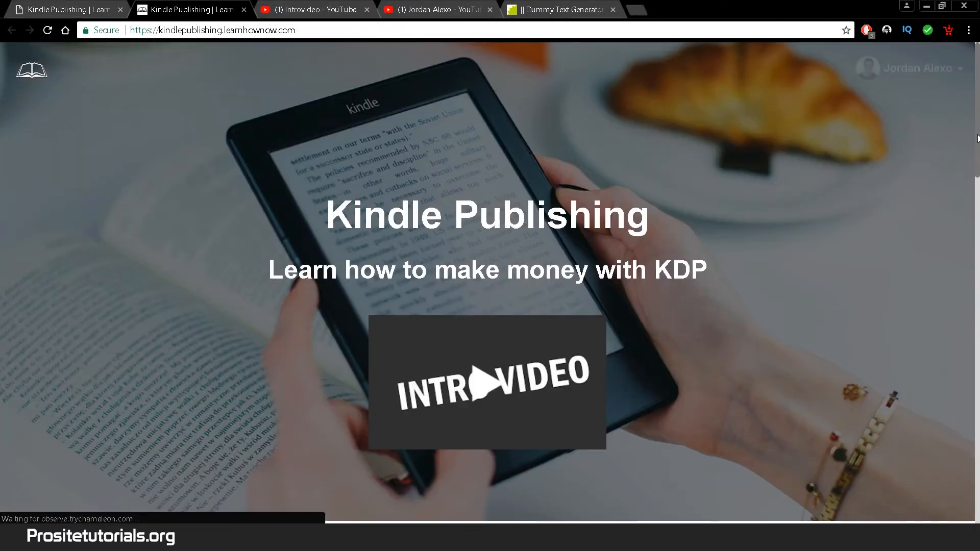
pyautogui.moveTo(978, 120); pyautogui.dragTo(978, 468)
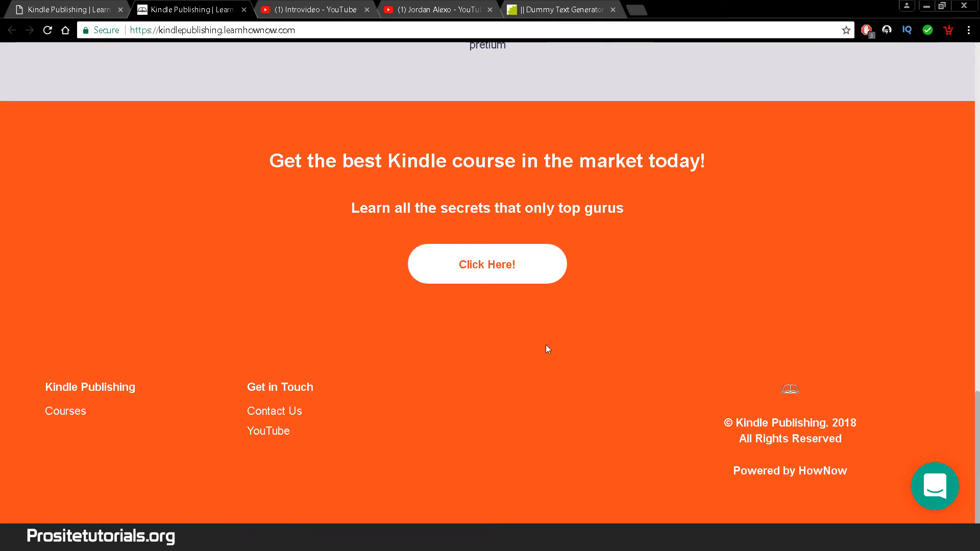
pyautogui.click(460, 279)
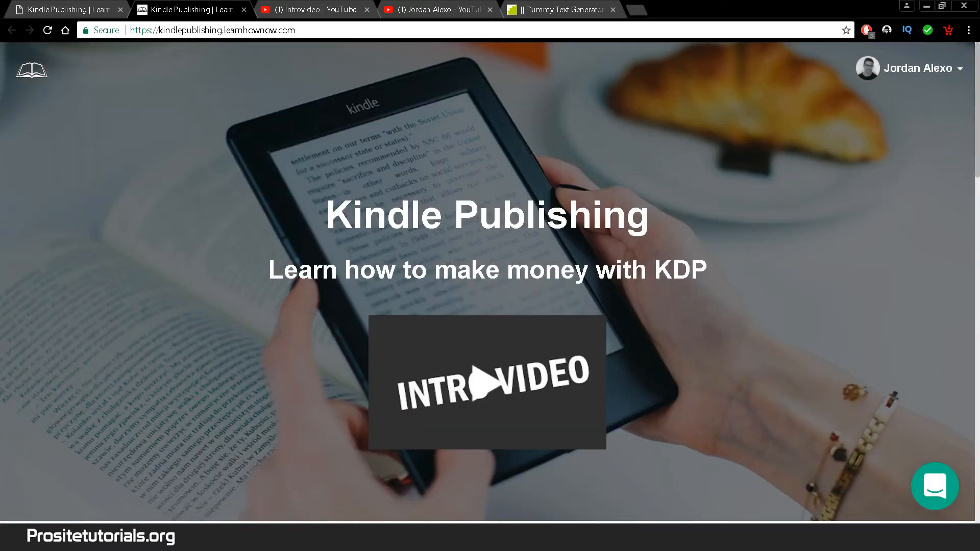
pyautogui.scroll(-1, 516, 288)
pyautogui.moveTo(978, 144); pyautogui.dragTo(978, 430)
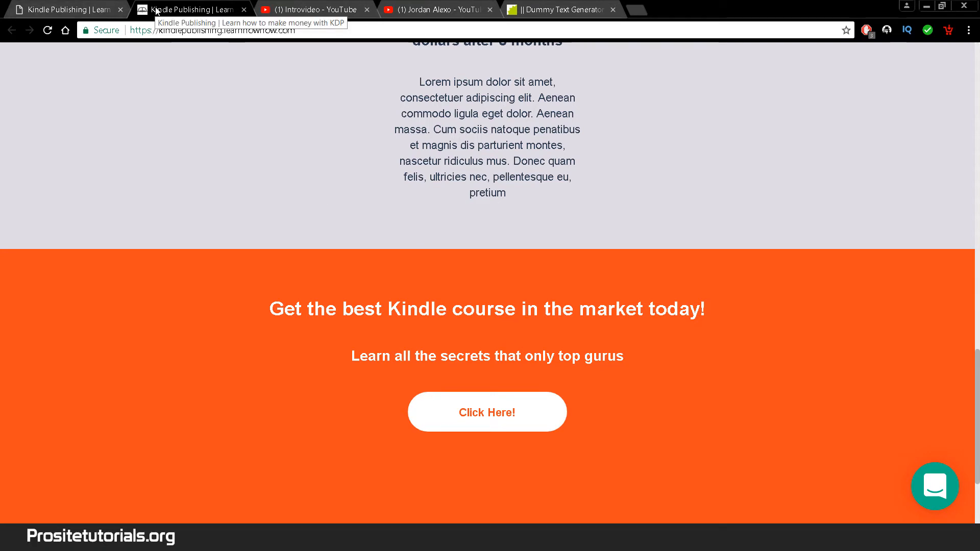
pyautogui.moveTo(977, 386); pyautogui.dragTo(976, 225)
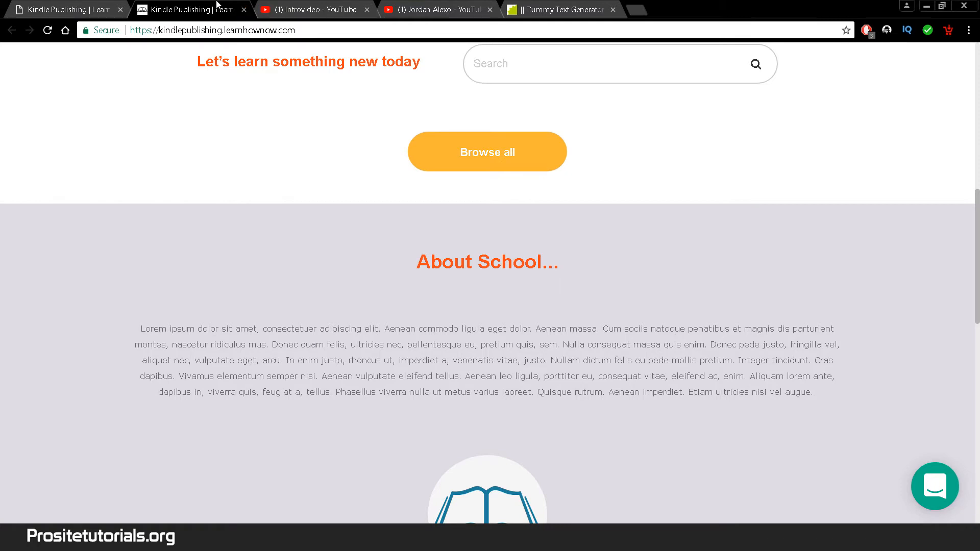
pyautogui.click(243, 10)
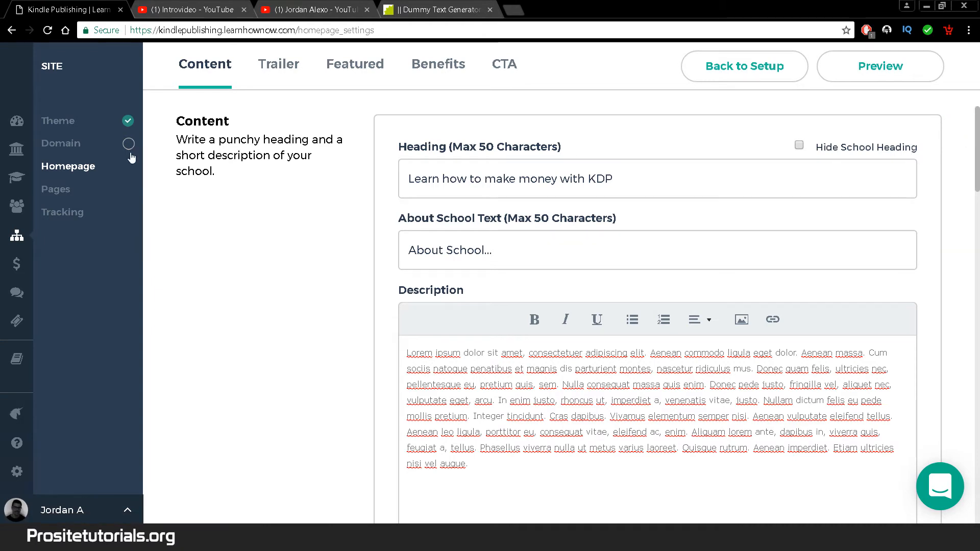
# - Open the site's Pages list and preview the Privacy Policy page's placeholder text
pyautogui.click(89, 188)
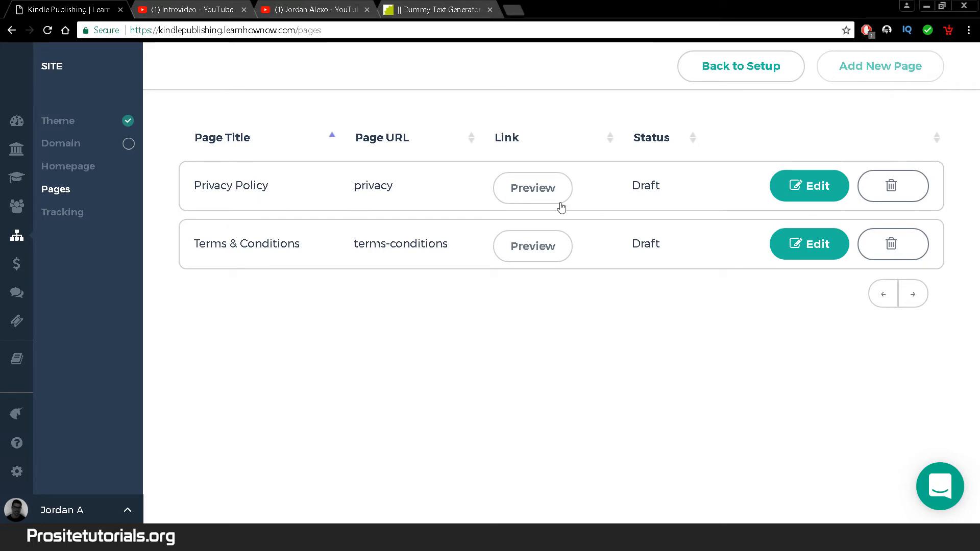
pyautogui.click(519, 196)
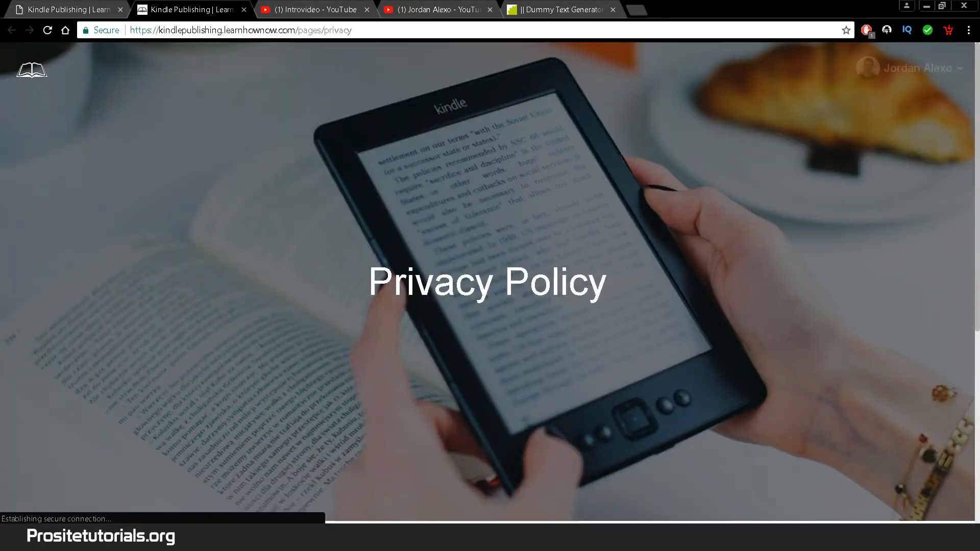
pyautogui.moveTo(977, 121); pyautogui.dragTo(978, 268)
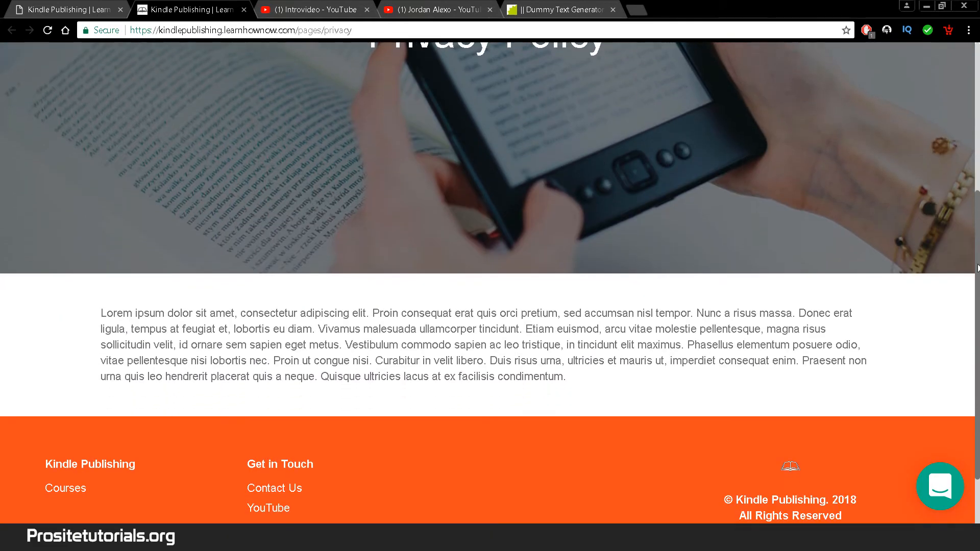
pyautogui.moveTo(609, 384); pyautogui.dragTo(100, 307)
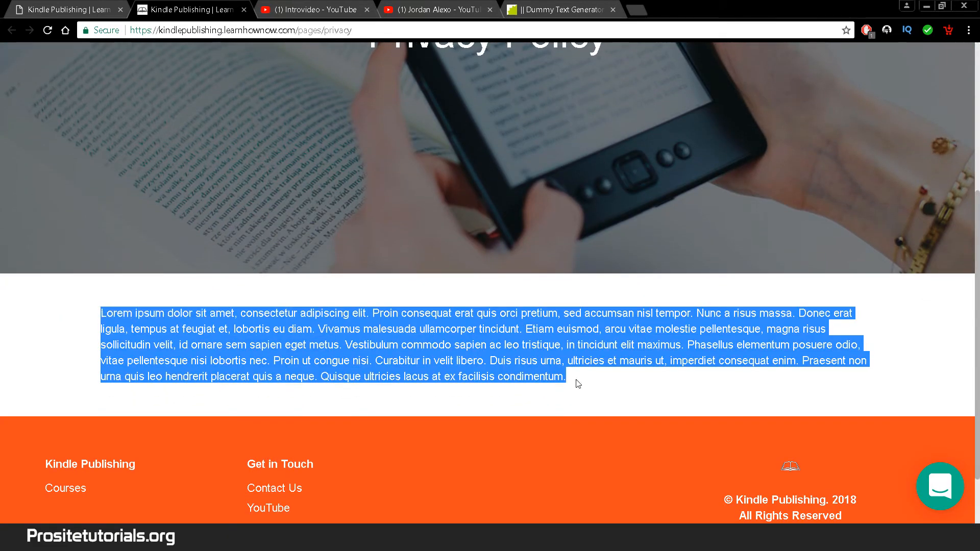
pyautogui.click(245, 10)
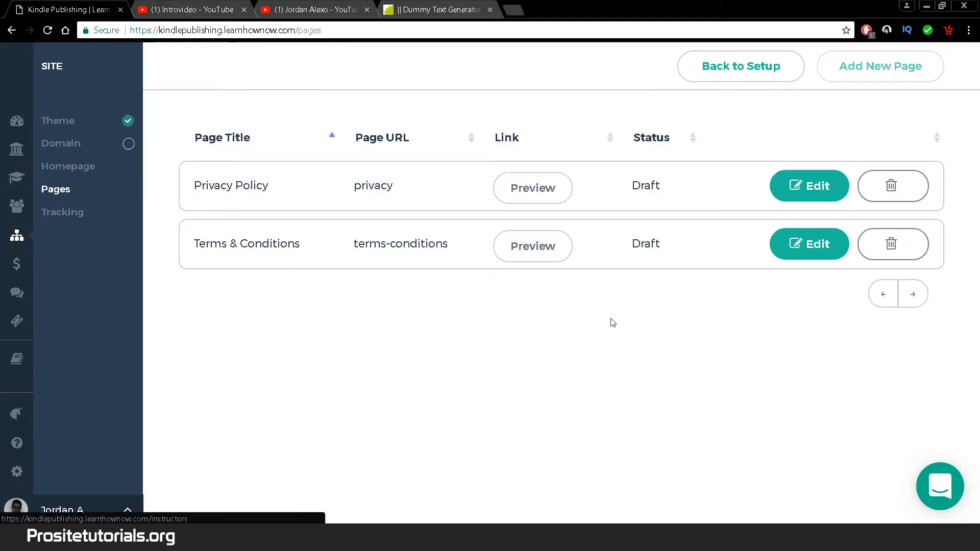
# - From the dashboard's onboarding checklist, start creating the first course
pyautogui.click(24, 123)
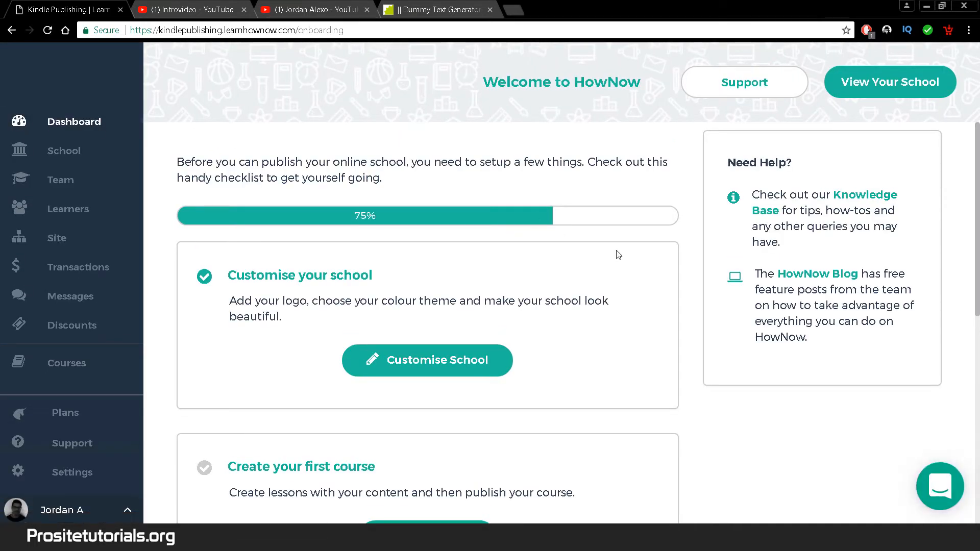
pyautogui.scroll(-1, 617, 254)
pyautogui.moveTo(978, 197); pyautogui.dragTo(979, 199)
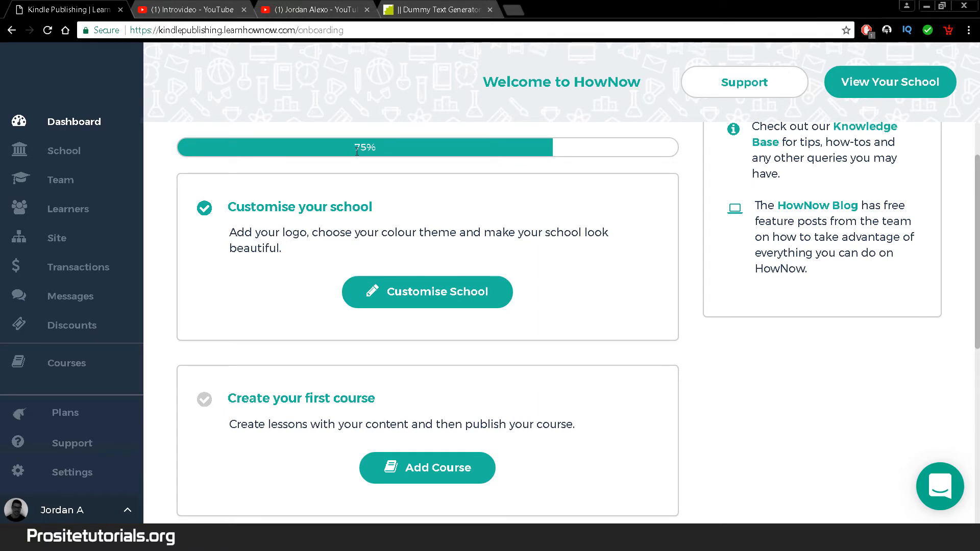
pyautogui.scroll(-2, 186, 310)
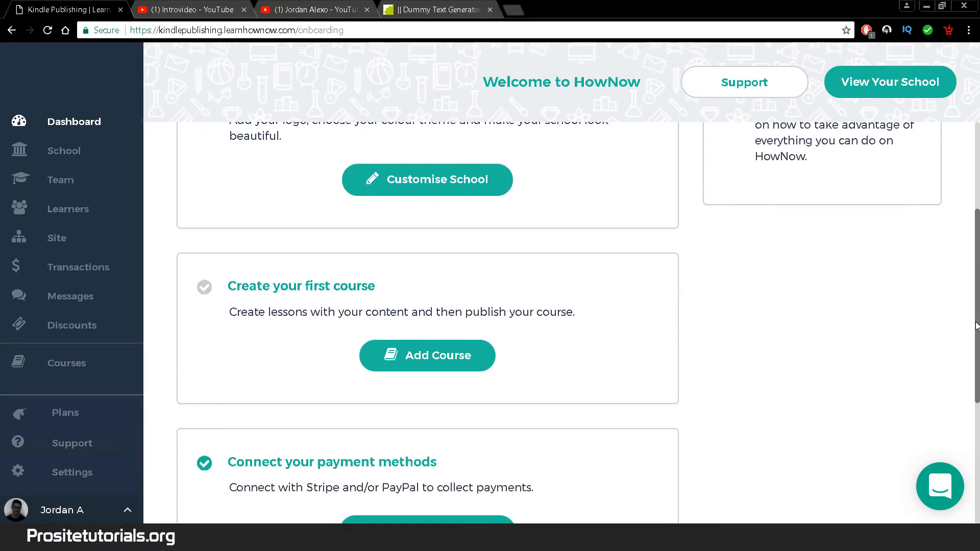
pyautogui.click(385, 363)
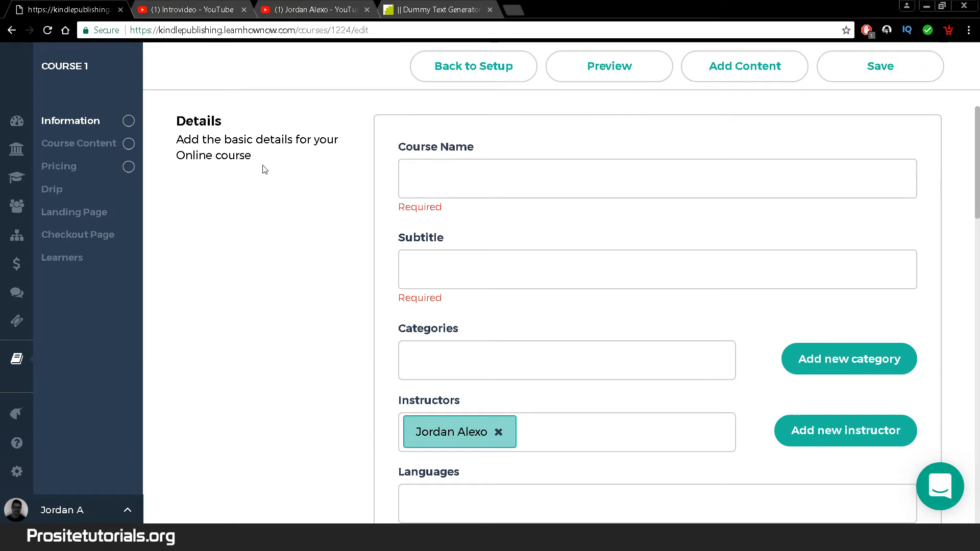
# - Name the new course 'Basic Kindle Course'
pyautogui.click(529, 182)
pyautogui.write('K')
pyautogui.press('BackSpace')
pyautogui.write('B')
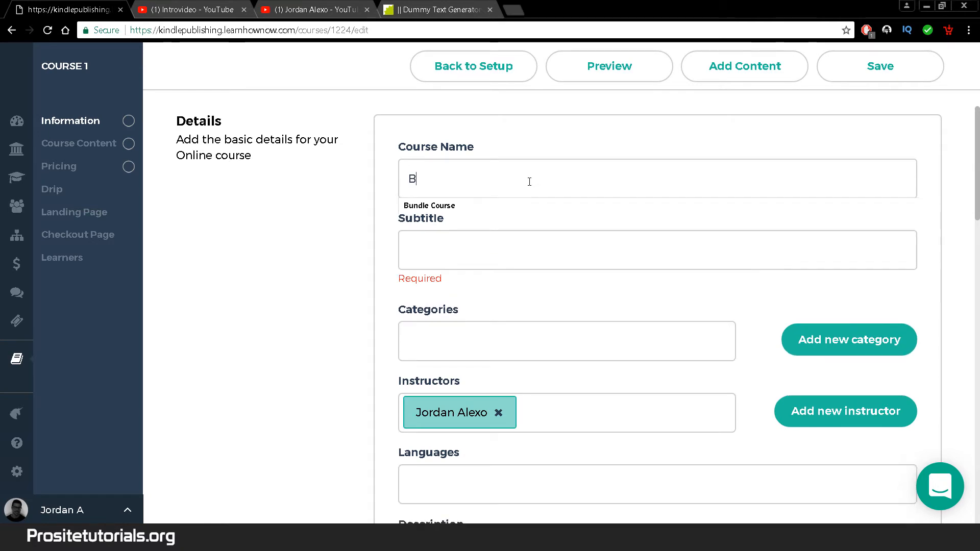
pyautogui.write('asic Kindle Coursew')
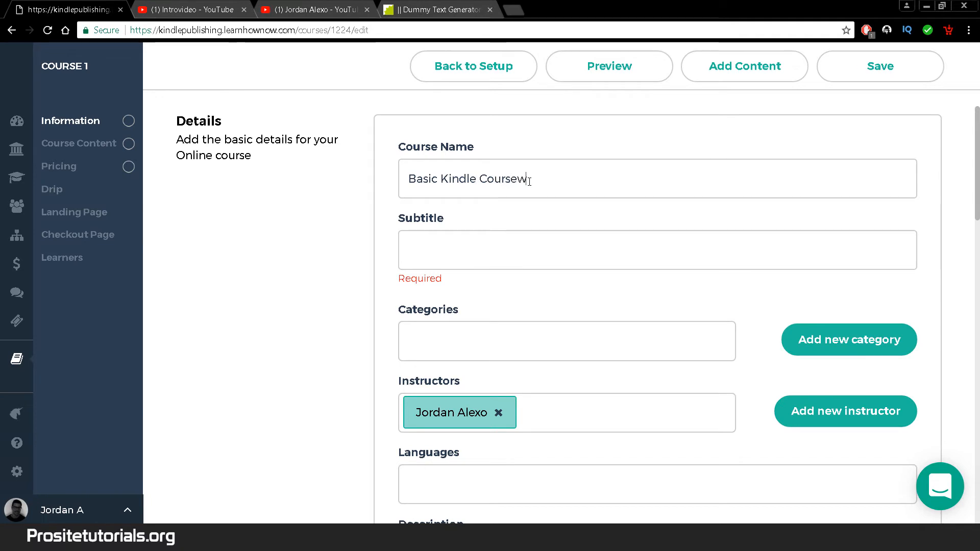
pyautogui.press('BackSpace')
# - Add the subtitle 'Beginners introduction to Amazon Kindle' and search Categories for 'Kindle'
pyautogui.press('Tab')
pyautogui.write('Ne')
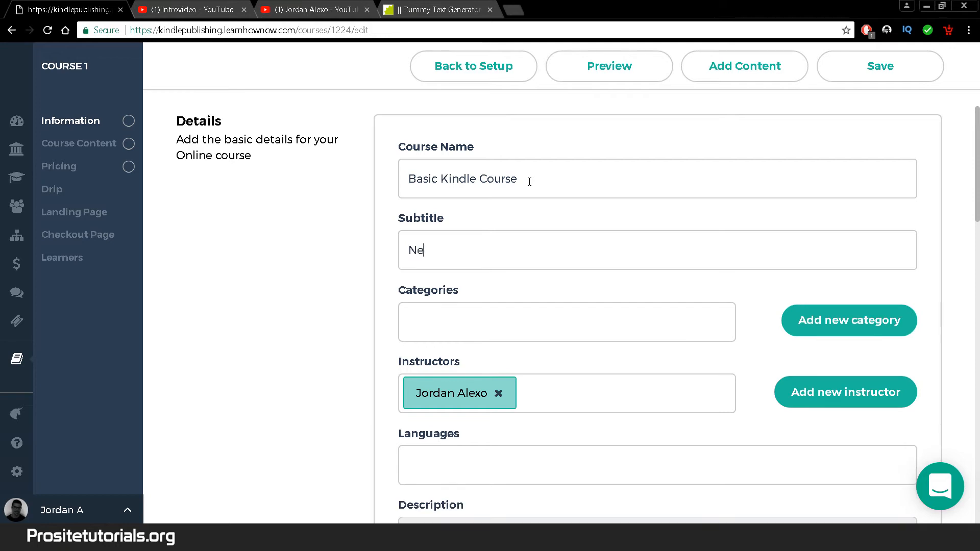
pyautogui.press('BackSpace')
pyautogui.press('BackSpace')
pyautogui.write('Begi')
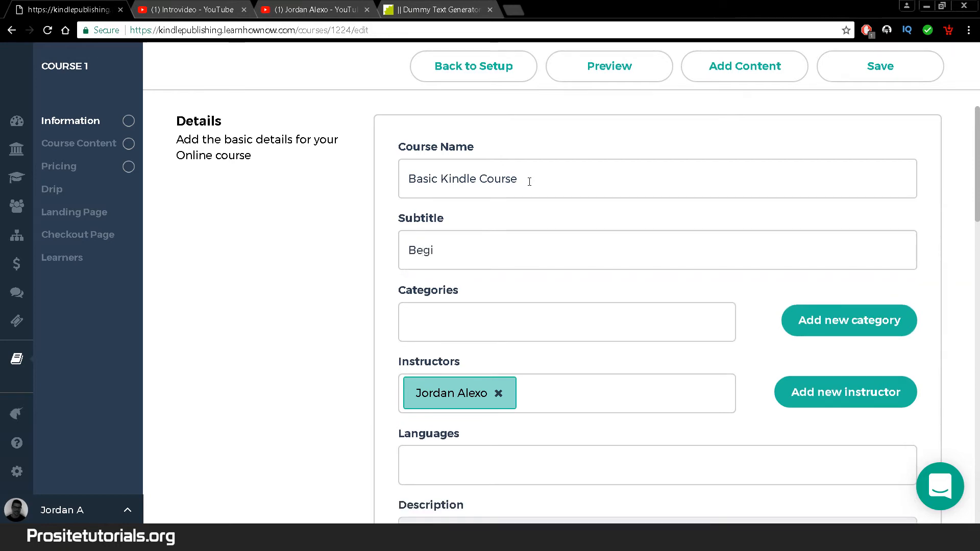
pyautogui.write('onmnni')
pyautogui.press('BackSpace')
pyautogui.press('BackSpace')
pyautogui.press('BackSpace')
pyautogui.write('nners introduction')
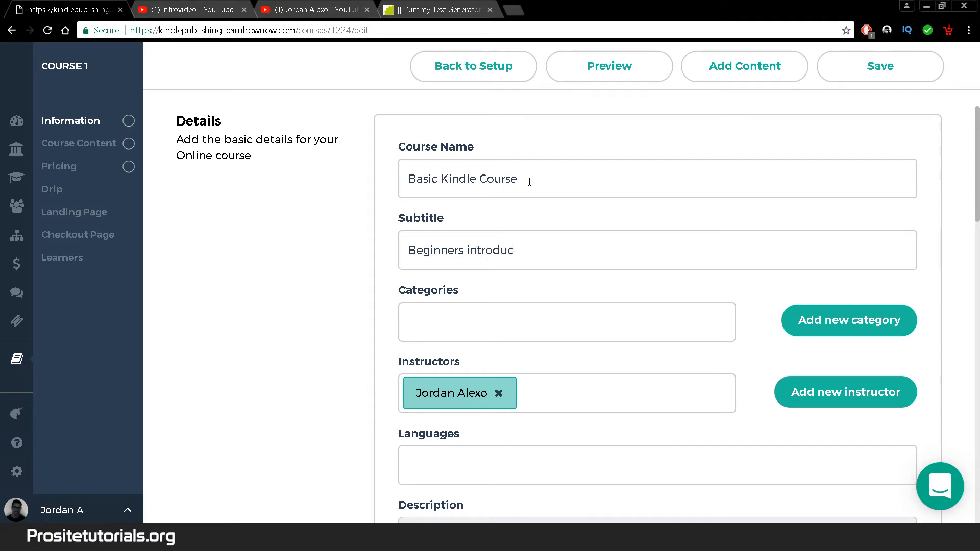
pyautogui.write('zon Kindle')
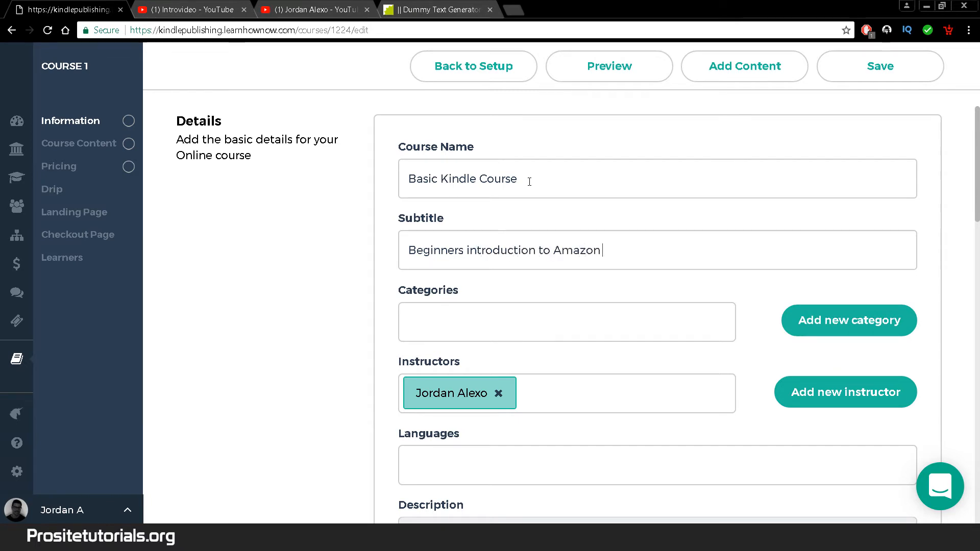
pyautogui.click(534, 313)
pyautogui.write('Kindle')
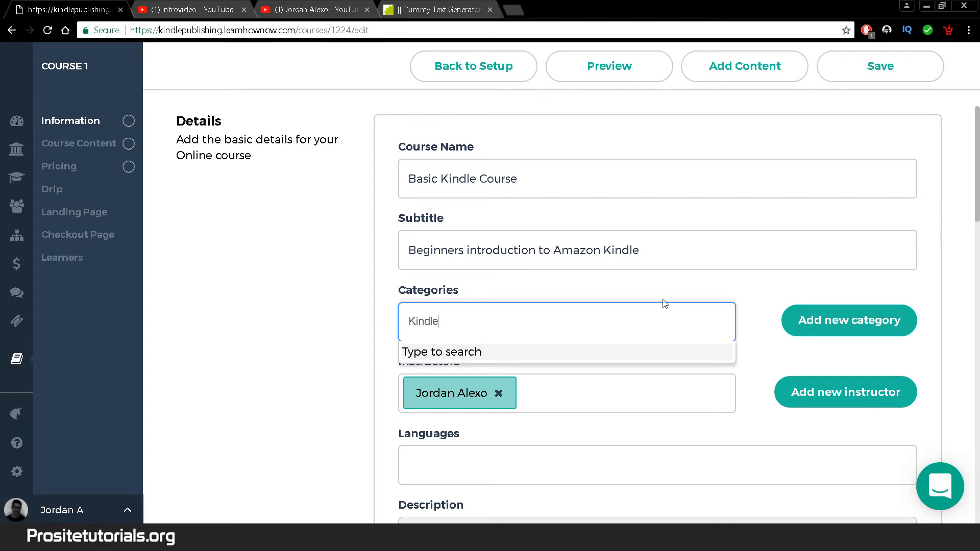
pyautogui.press('BackSpace')
pyautogui.press('BackSpace')
pyautogui.press('BackSpace')
pyautogui.press('BackSpace')
pyautogui.press('BackSpace')
pyautogui.press('BackSpace')
# - Create a new 'Kindle' category for the course
pyautogui.click(829, 322)
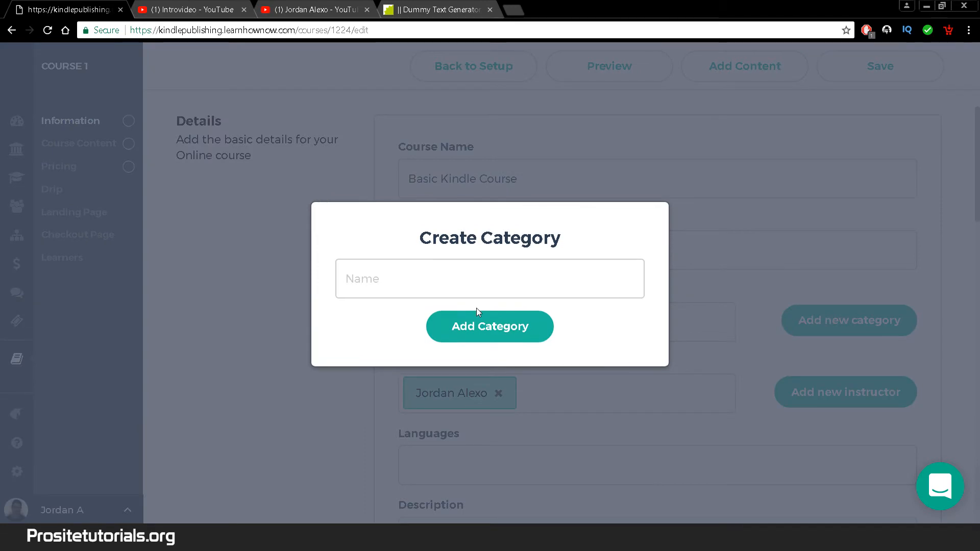
pyautogui.write('Kindle')
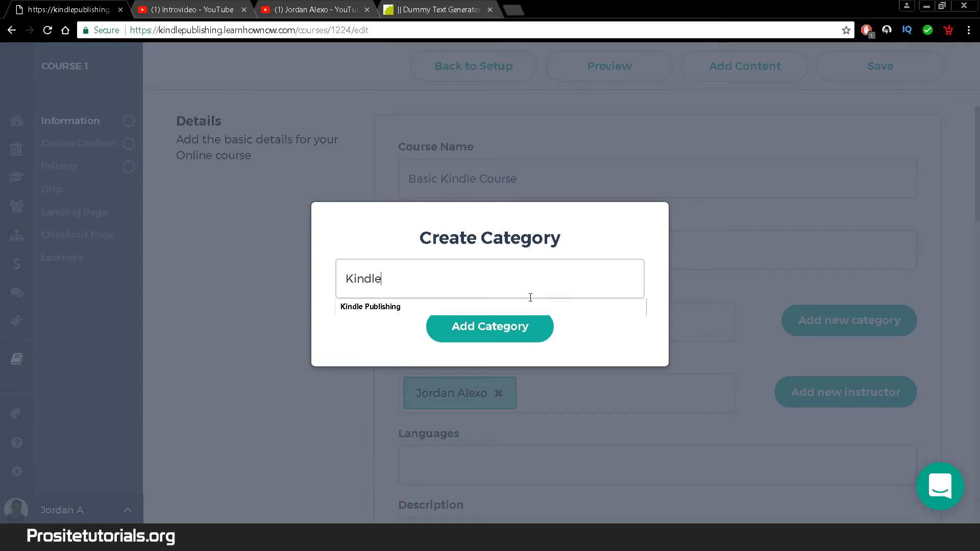
pyautogui.click(503, 334)
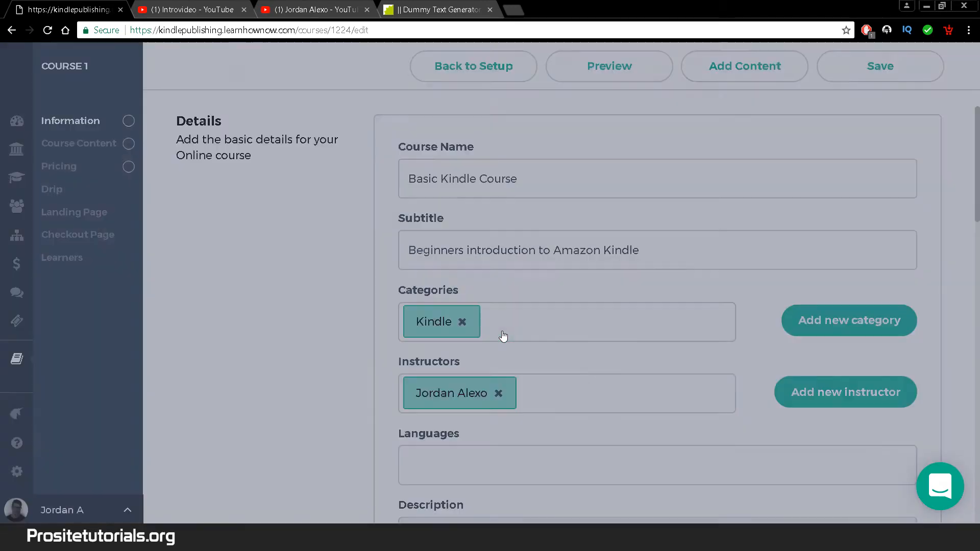
pyautogui.scroll(-2, 653, 307)
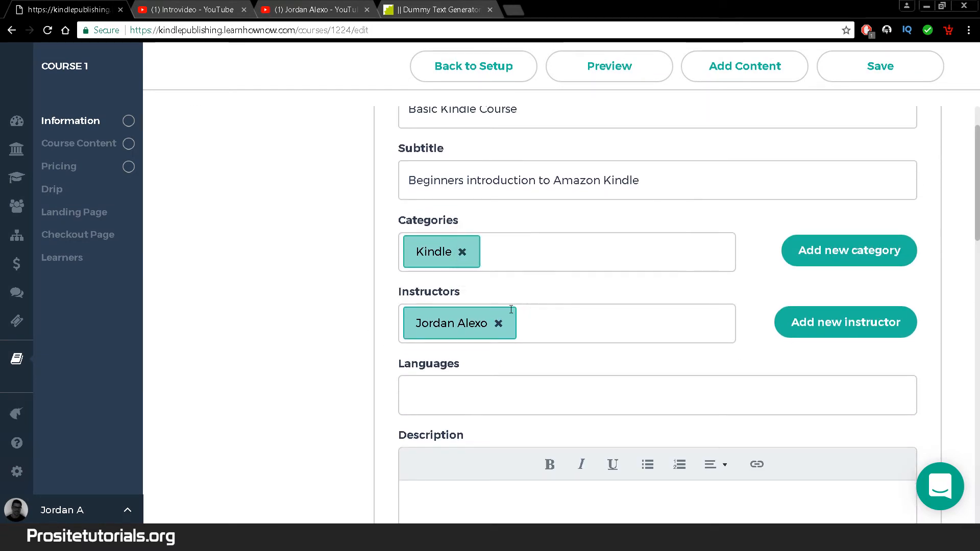
# - Assign an instructor, set the course language to English, and fetch Dummy Text Generator text
pyautogui.click(675, 332)
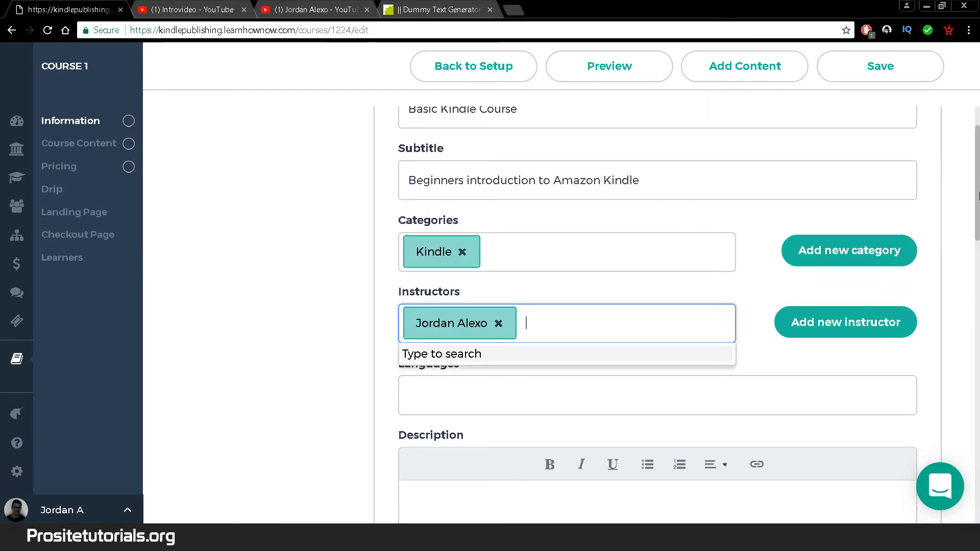
pyautogui.click(979, 196)
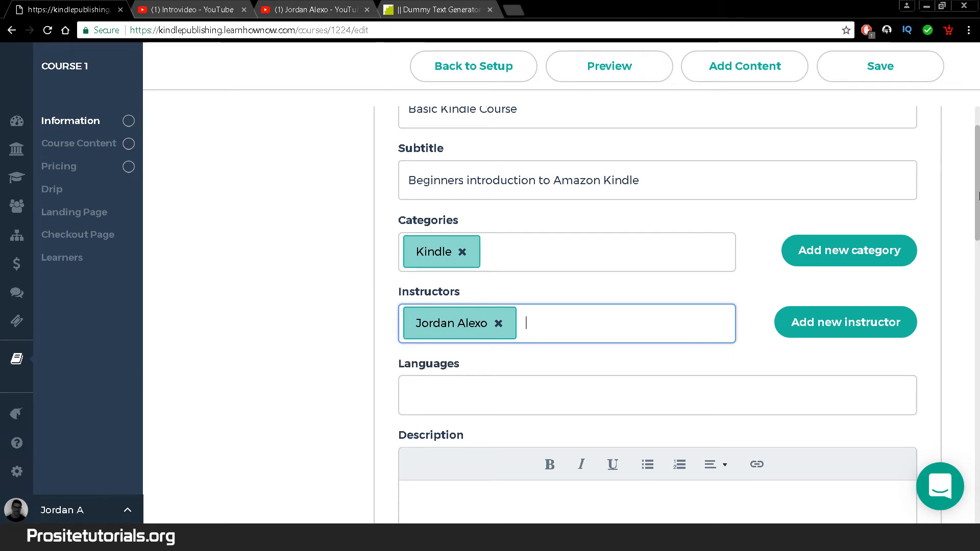
pyautogui.moveTo(979, 209); pyautogui.dragTo(971, 237)
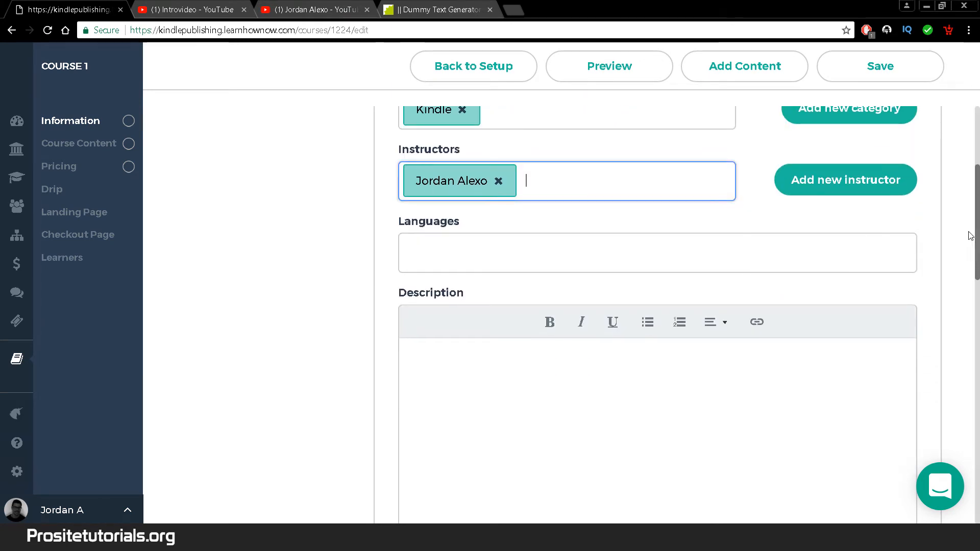
pyautogui.click(458, 265)
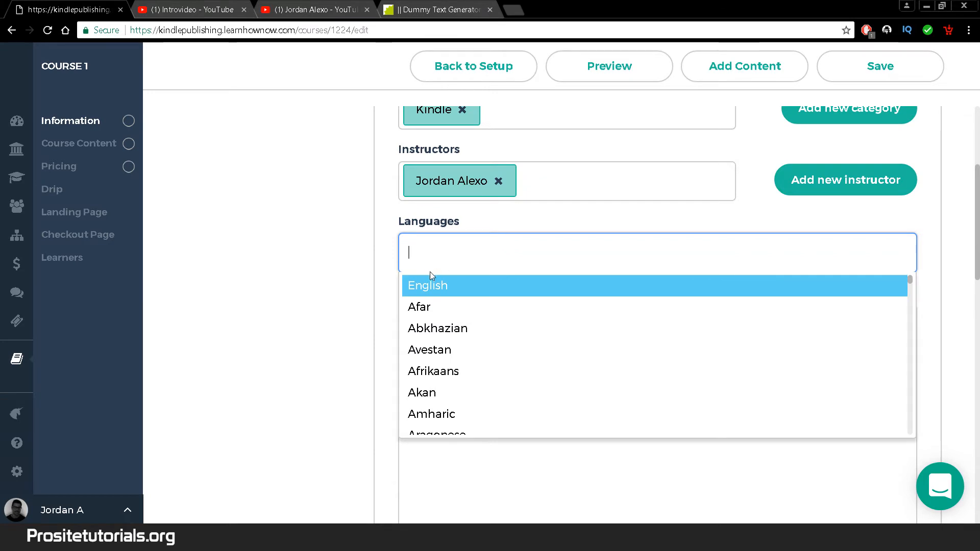
pyautogui.click(422, 289)
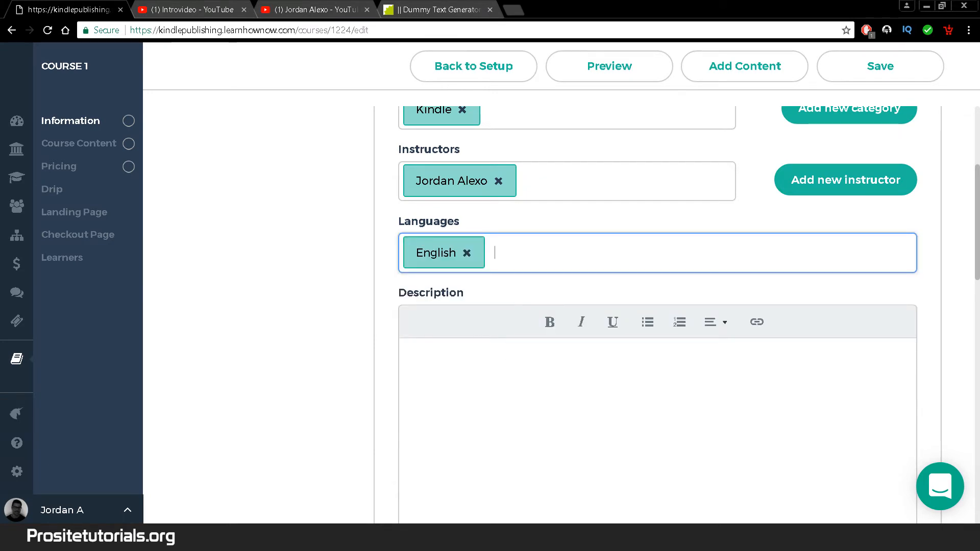
pyautogui.click(452, 422)
pyautogui.click(431, 5)
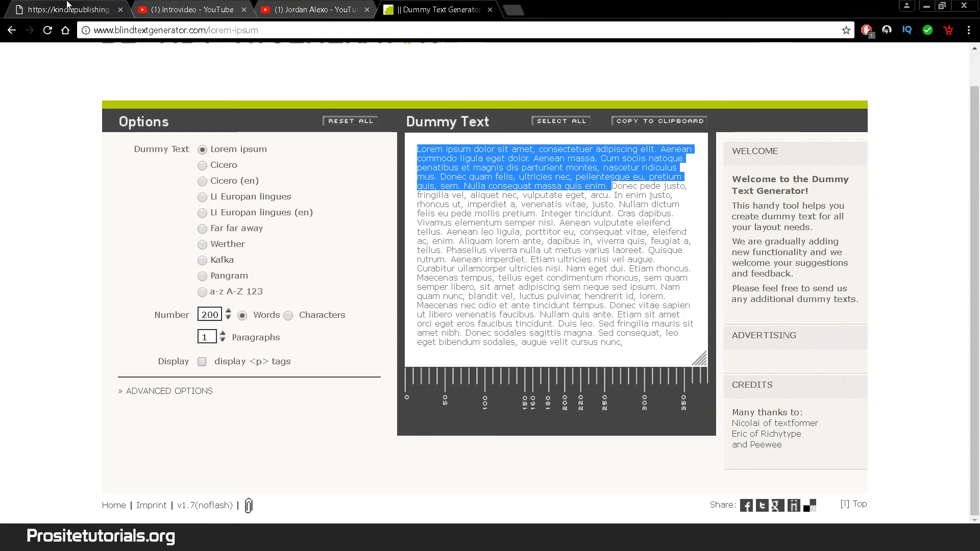
# - Paste the lorem ipsum text into the course description and enable discussions
pyautogui.click(77, 7)
pyautogui.hotkey('ctrl', 'v')
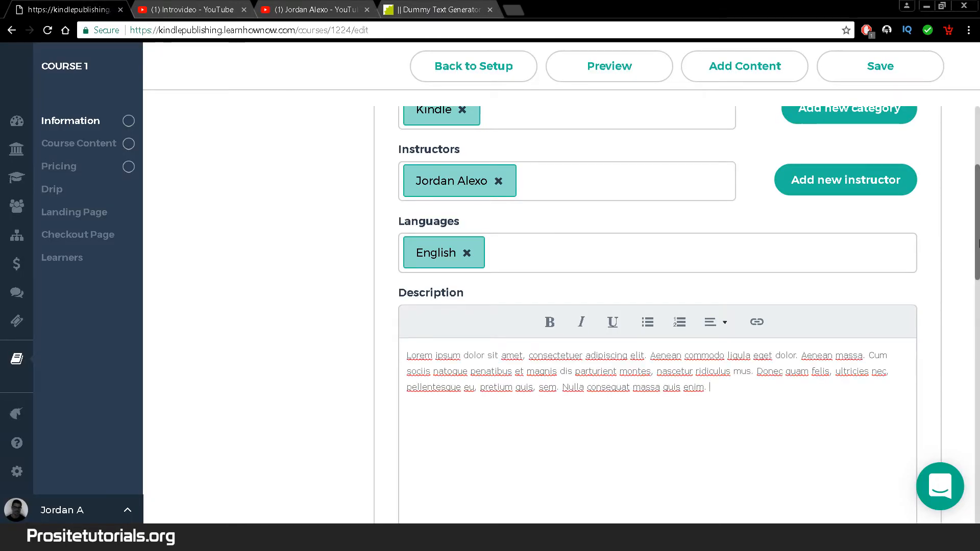
pyautogui.moveTo(974, 242); pyautogui.dragTo(974, 329)
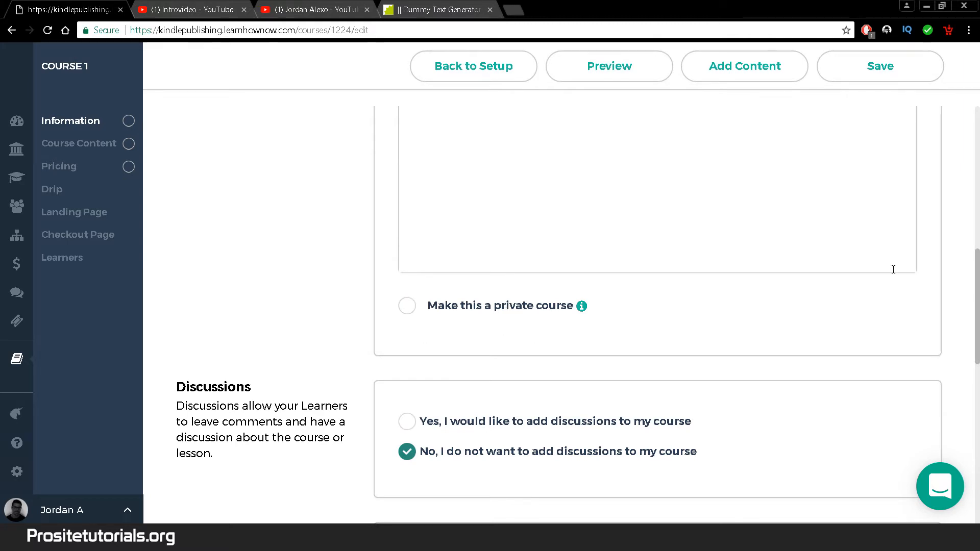
pyautogui.moveTo(978, 272); pyautogui.dragTo(978, 313)
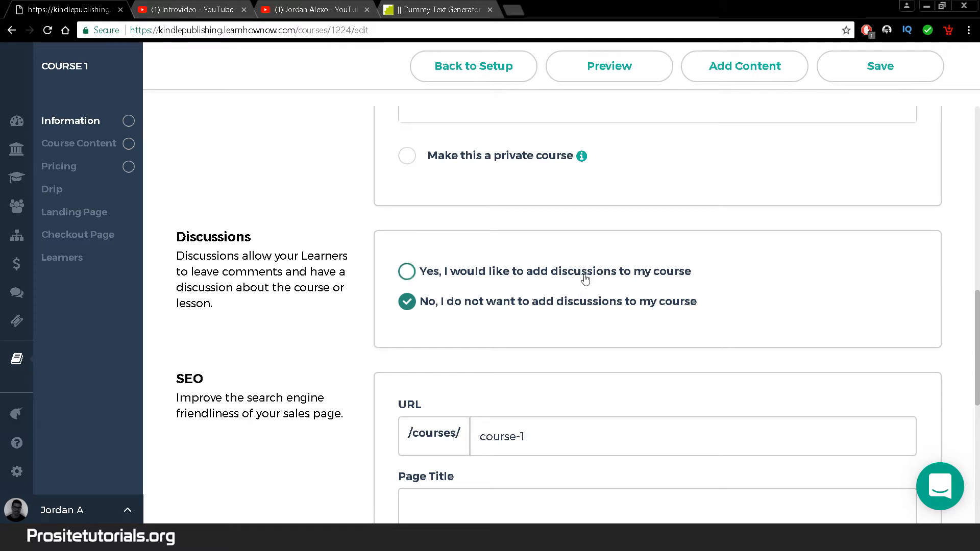
pyautogui.click(502, 279)
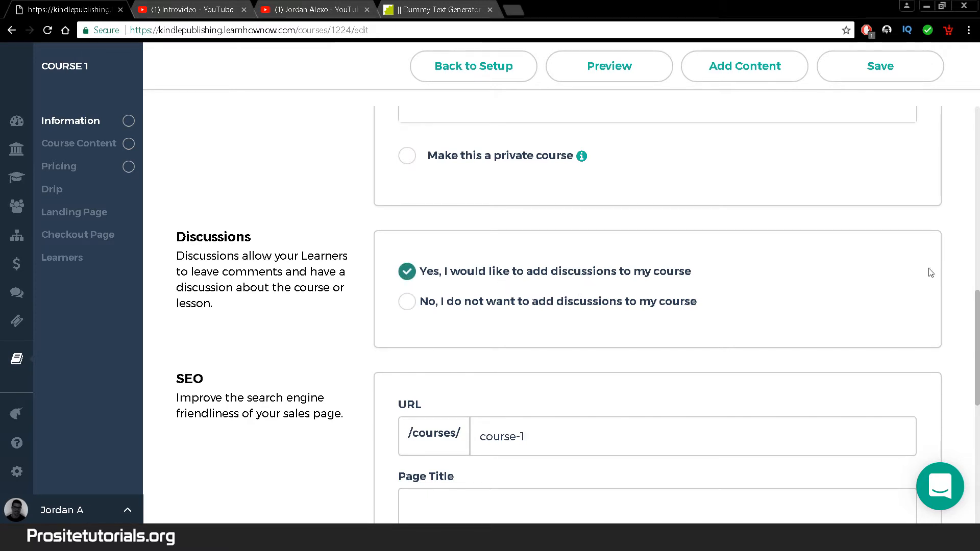
pyautogui.moveTo(978, 322); pyautogui.dragTo(978, 360)
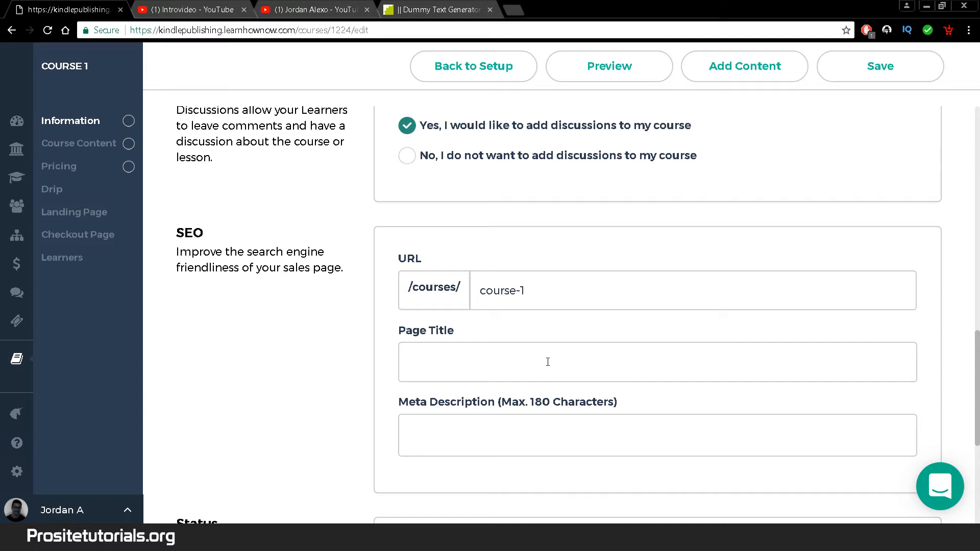
# - Set the course URL slug to 'basic-kindle' and the SEO page title to 'Basic Kindle Course'
pyautogui.doubleClick(563, 291)
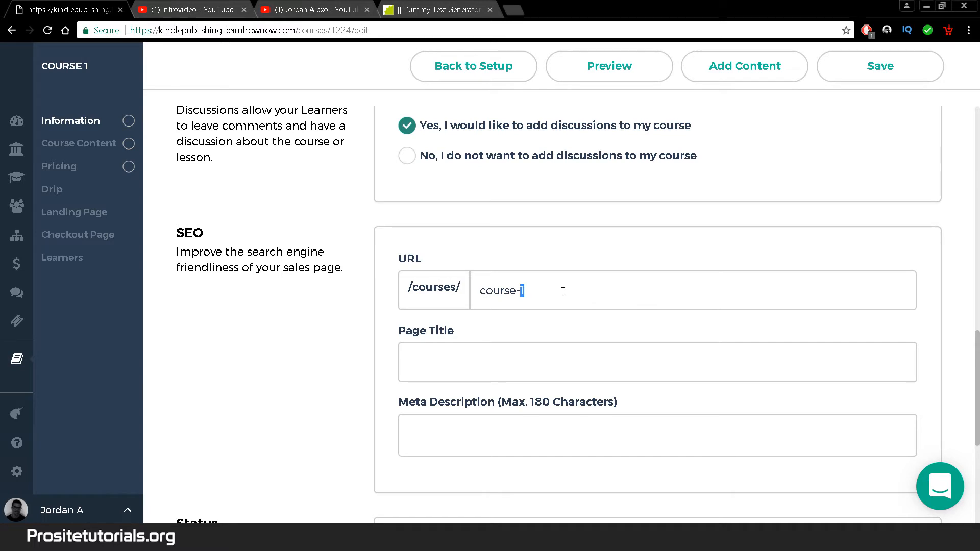
pyautogui.hotkey('ctrl', 'a')
pyautogui.write('b')
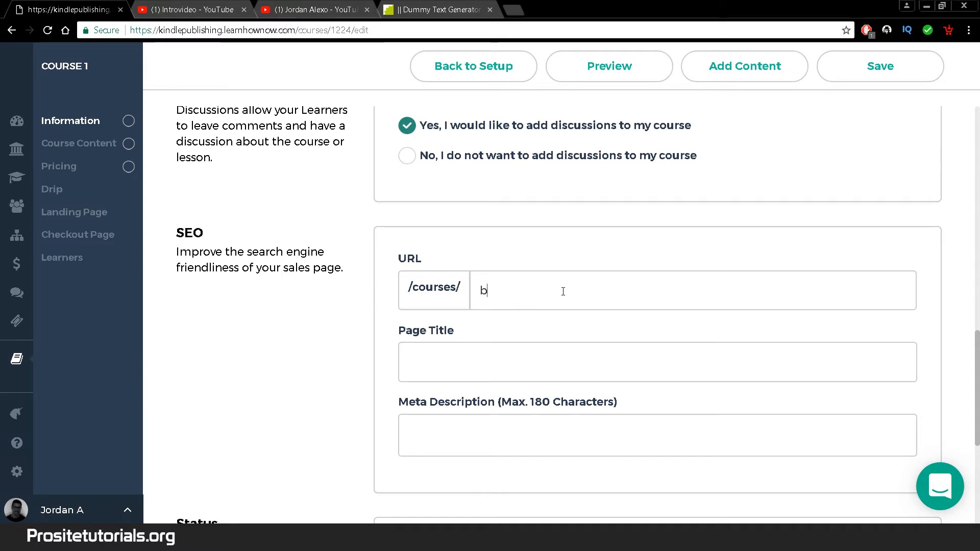
pyautogui.write('asic-kindle')
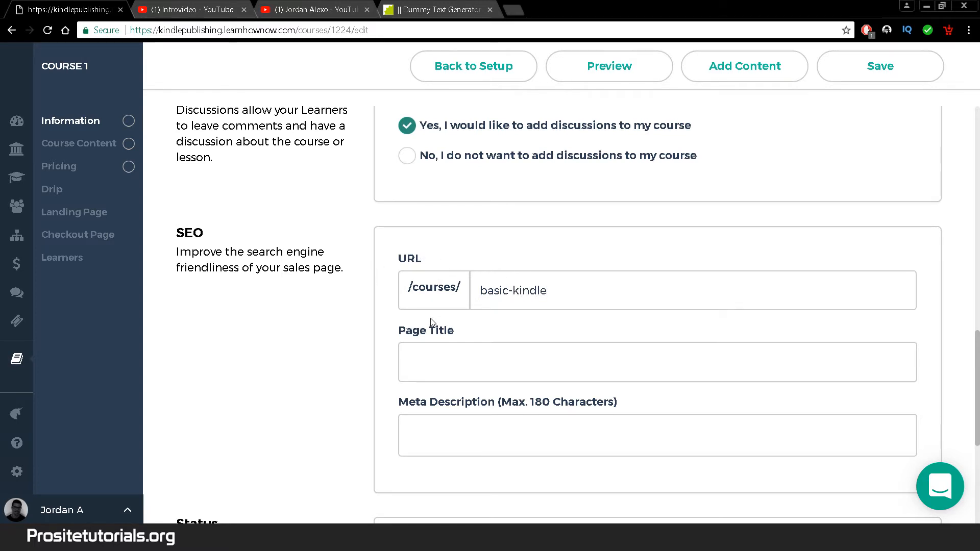
pyautogui.click(580, 361)
pyautogui.write('Basic Kindle')
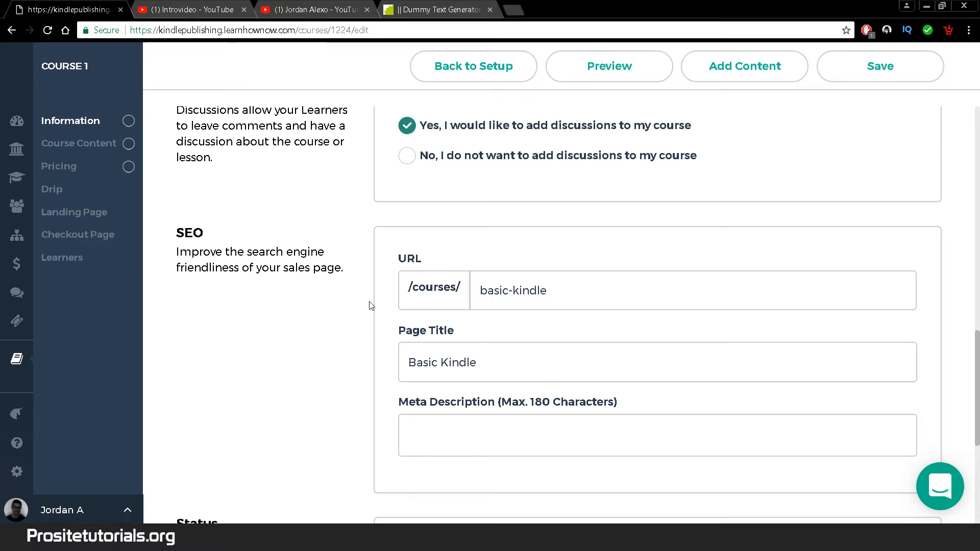
pyautogui.scroll(-1, 493, 309)
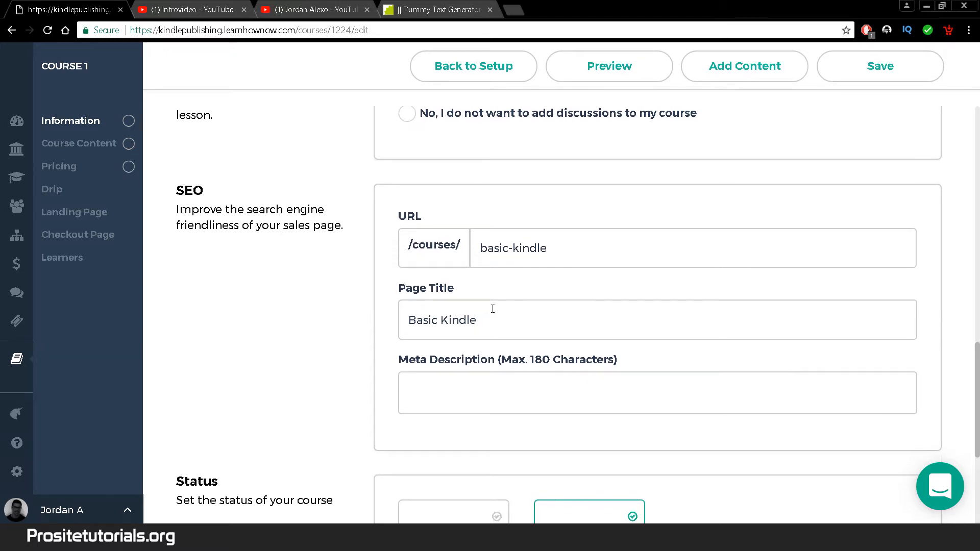
pyautogui.write('Course')
# - Enter the meta description 'Learn beginners tips for Kindle Publishing' and save the course
pyautogui.click(466, 375)
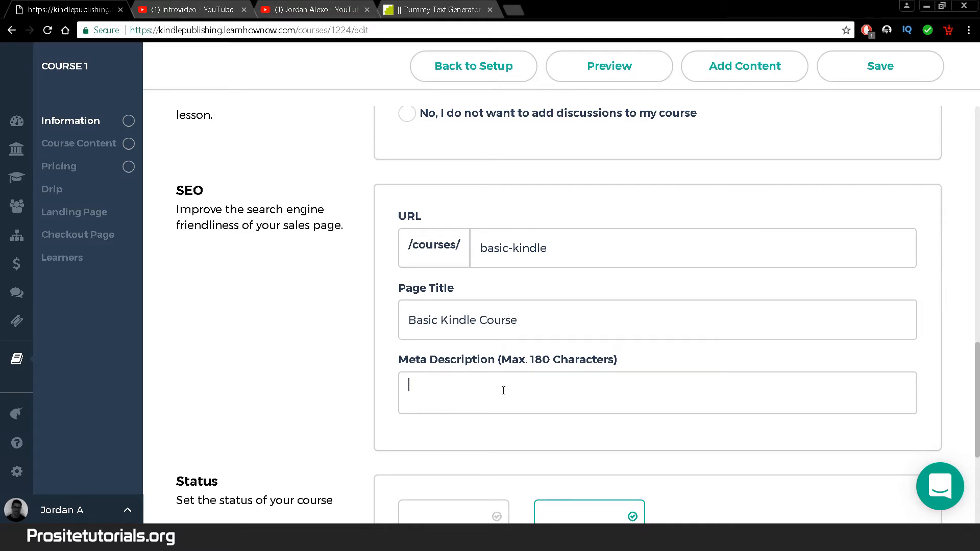
pyautogui.write('L')
pyautogui.press('BackSpace')
pyautogui.write('Learn ba')
pyautogui.press('BackSpace')
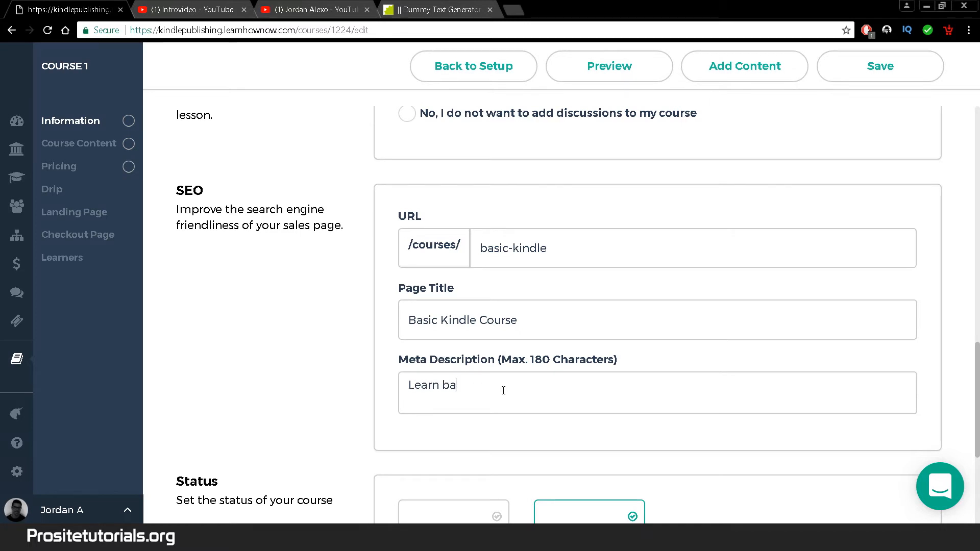
pyautogui.write('eginners tips')
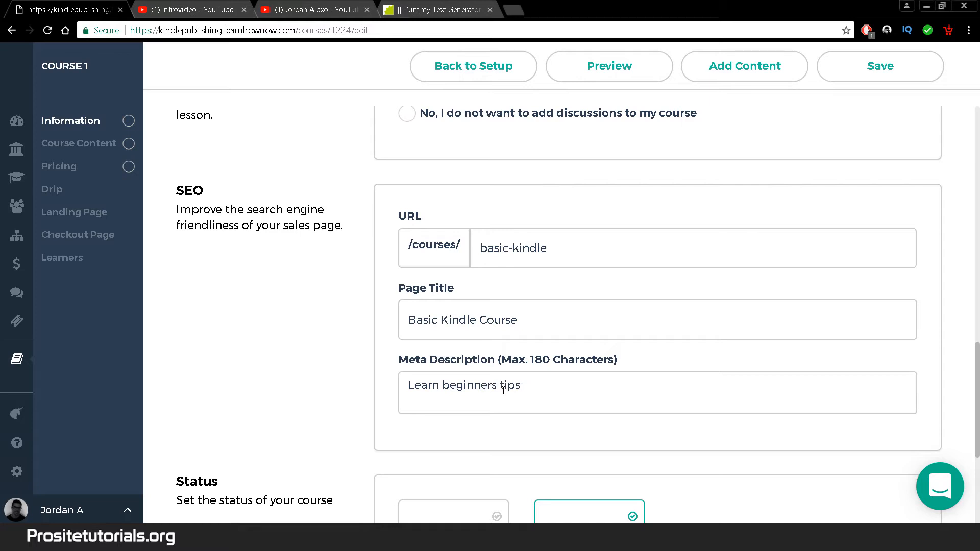
pyautogui.write(' for Kindle Publishing')
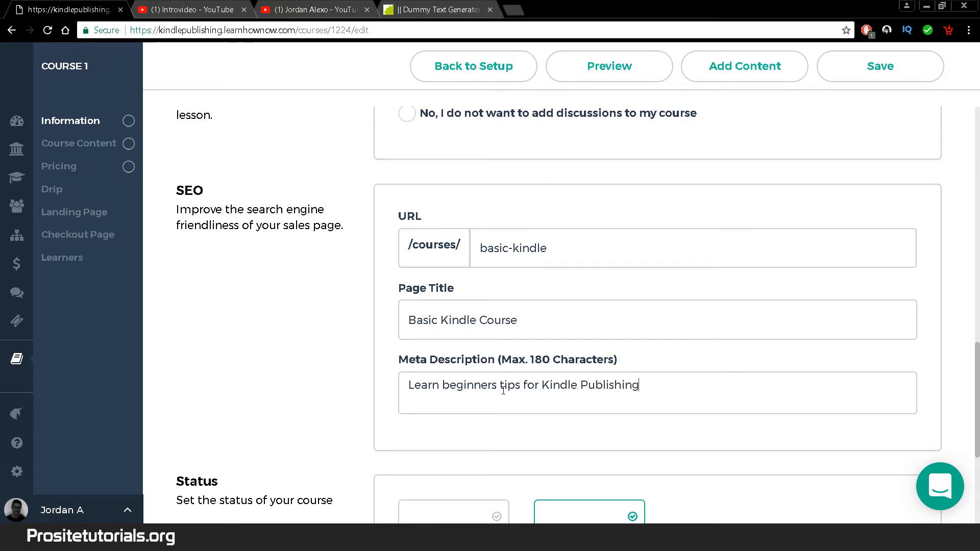
pyautogui.moveTo(976, 433); pyautogui.dragTo(975, 506)
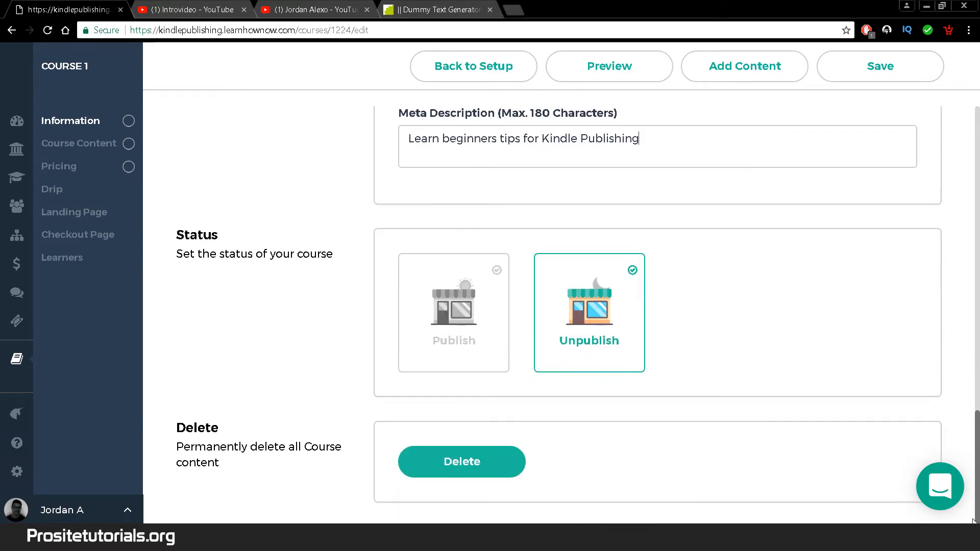
pyautogui.scroll(10, 974, 490)
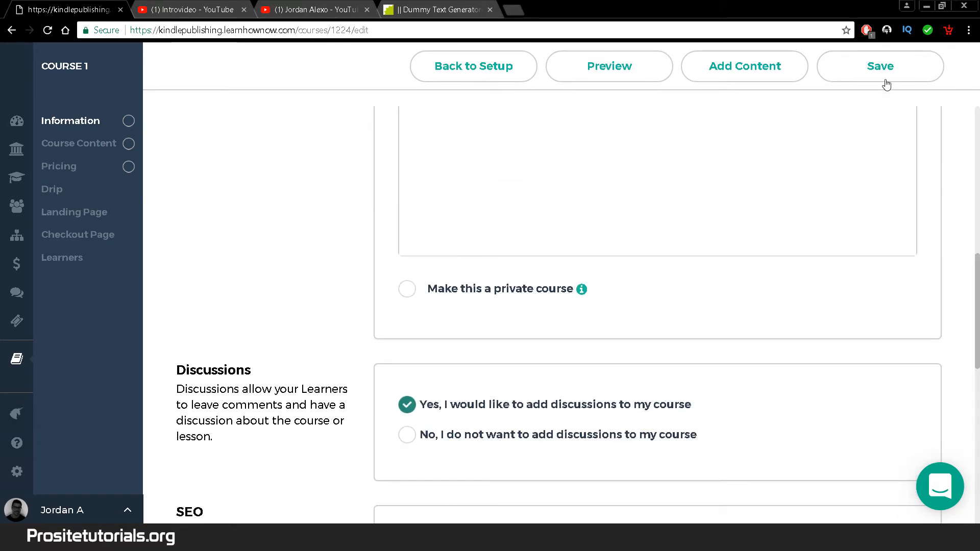
pyautogui.click(883, 82)
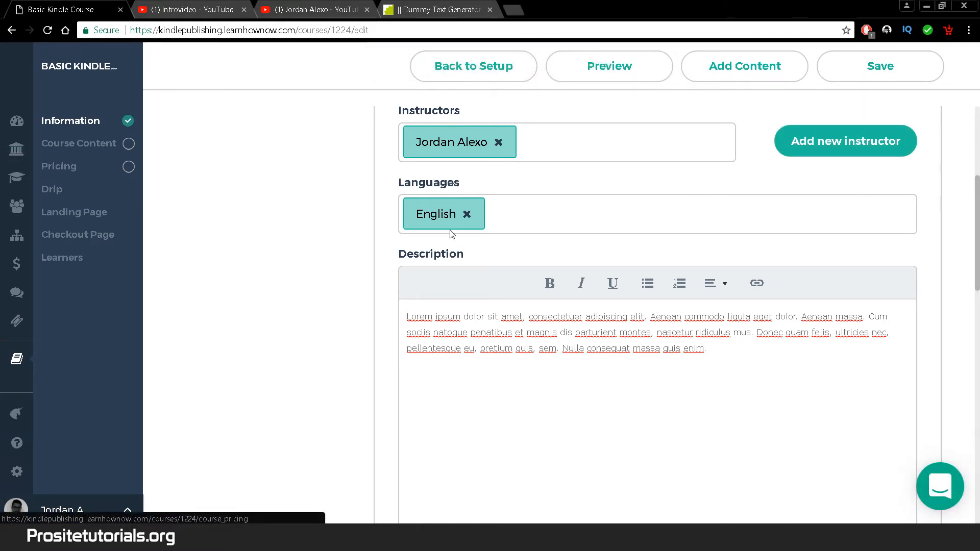
# - In Course Content, rename the first section to 'Section 1 - Introduction to KDP' and update it
pyautogui.click(78, 147)
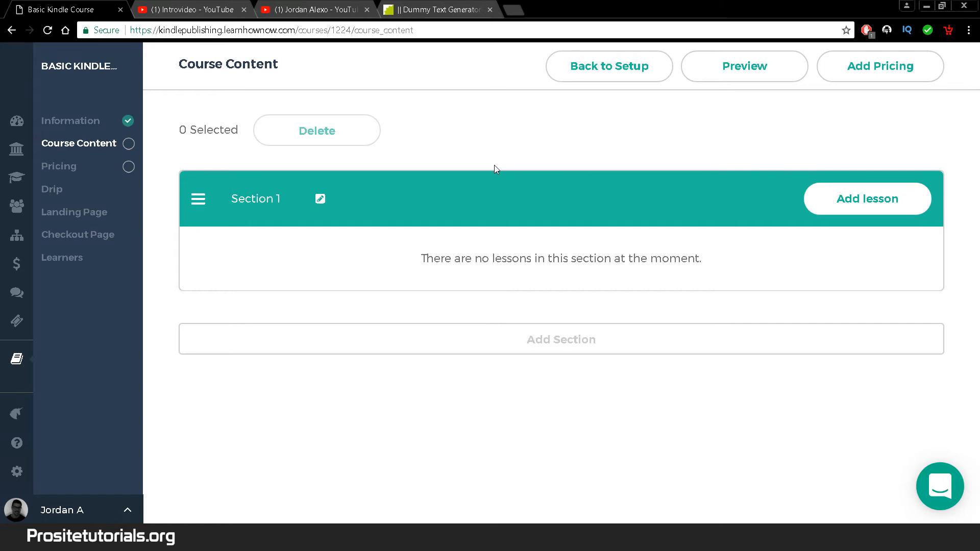
pyautogui.click(319, 200)
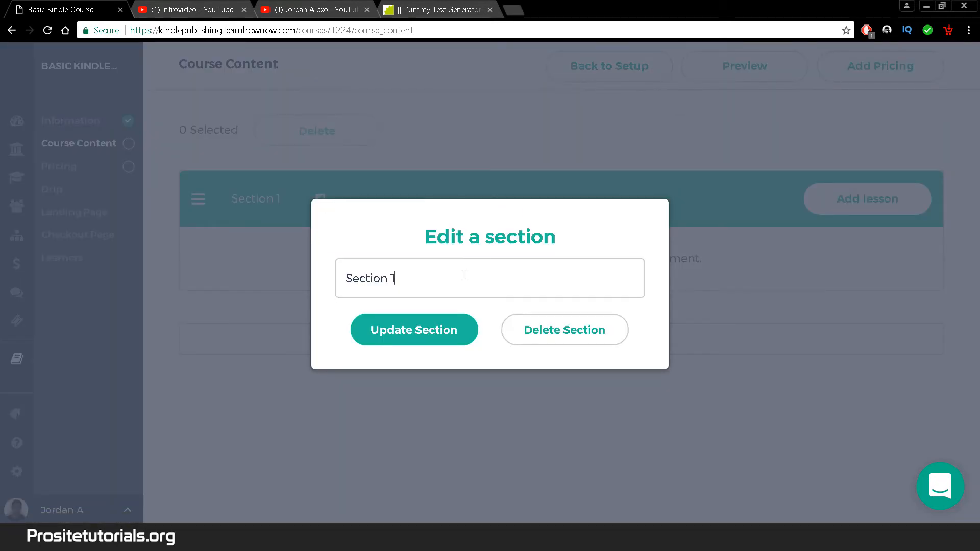
pyautogui.tripleClick(464, 274)
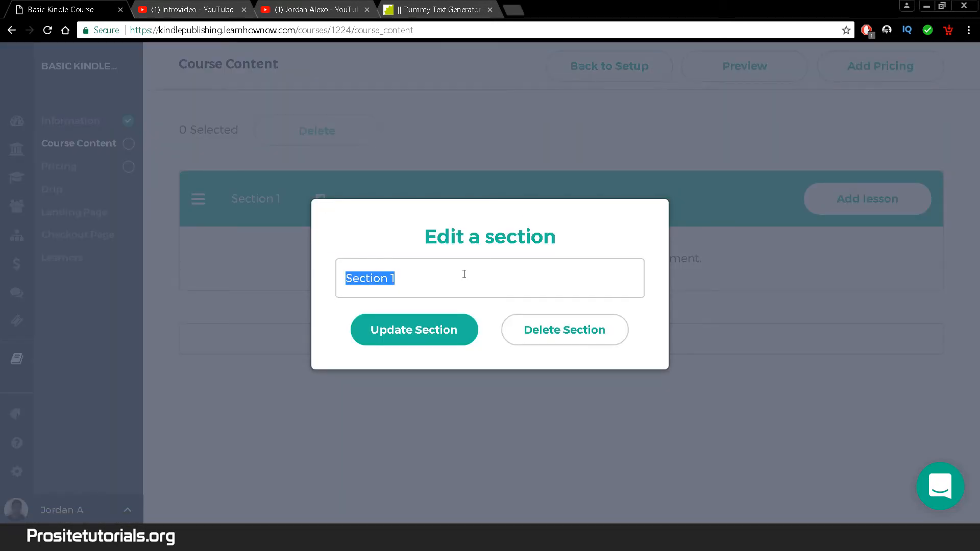
pyautogui.click(464, 274)
pyautogui.write('- IO')
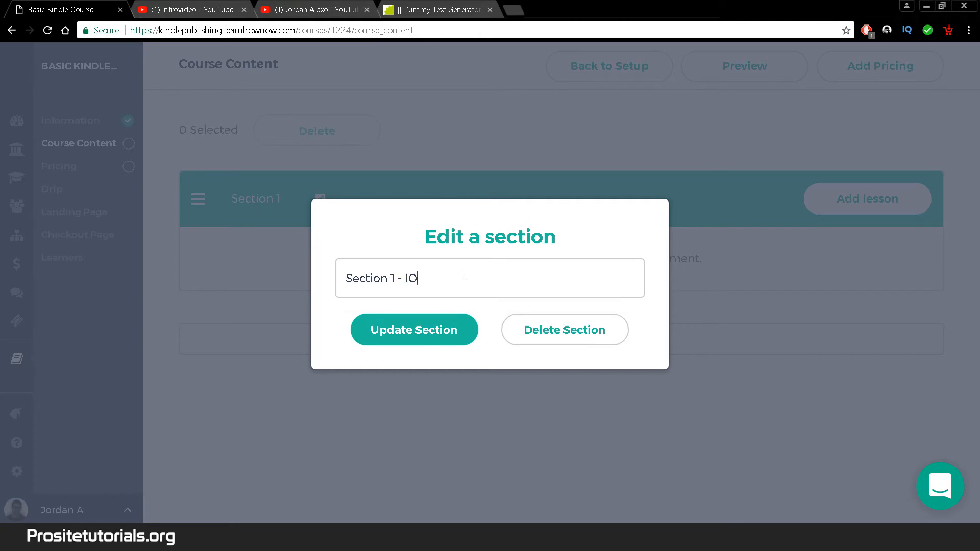
pyautogui.press('BackSpace')
pyautogui.write('ntroduction to KDP')
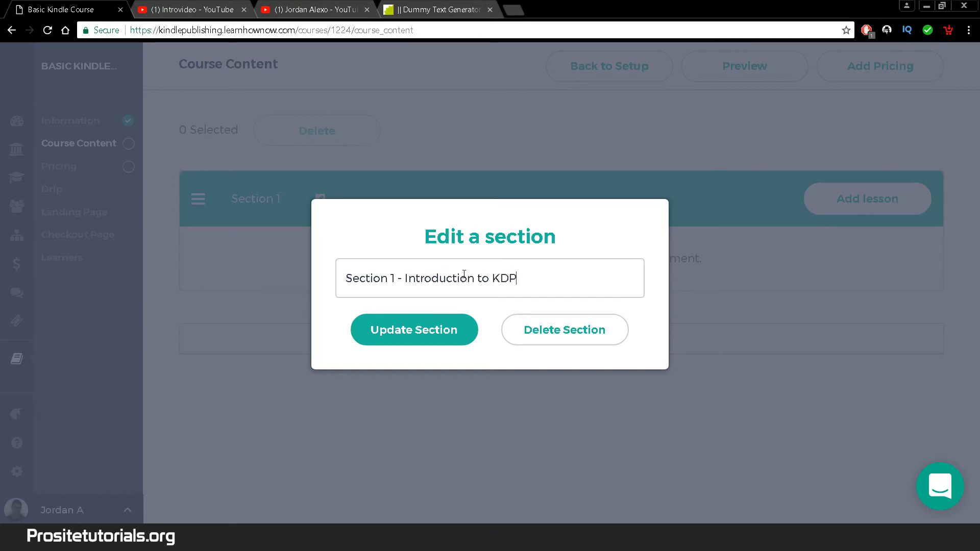
pyautogui.click(405, 343)
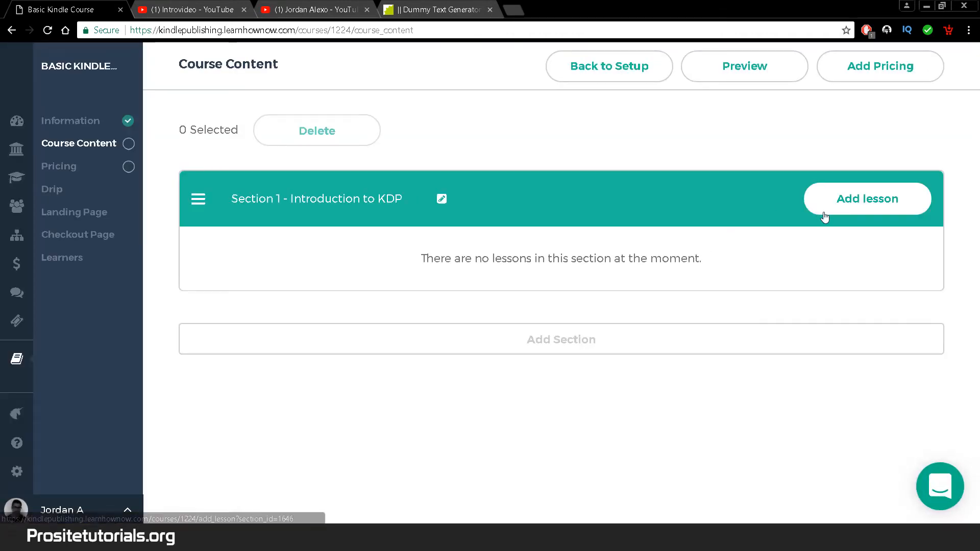
# - Add a lesson to the first section named 'Lesson 1 - How to create an account in KDP'
pyautogui.click(878, 213)
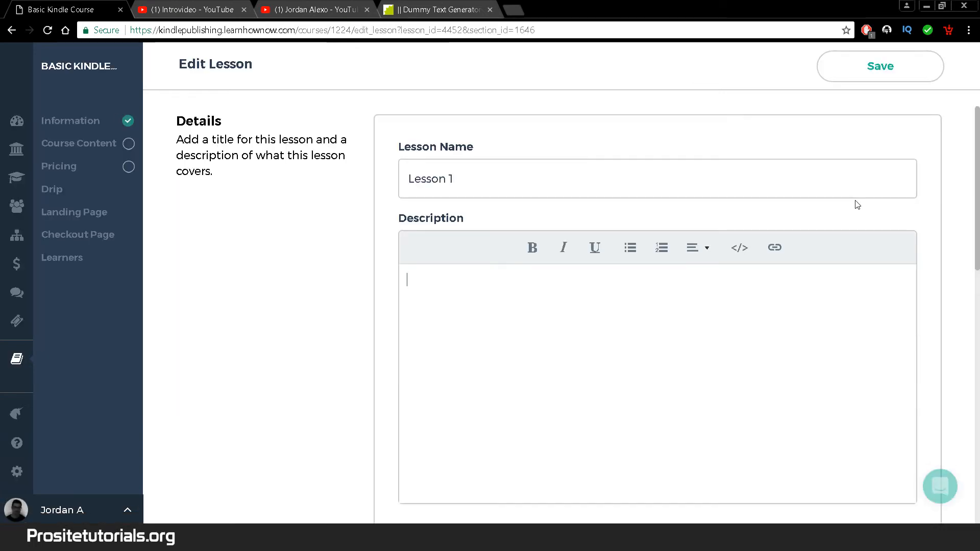
pyautogui.write('- ')
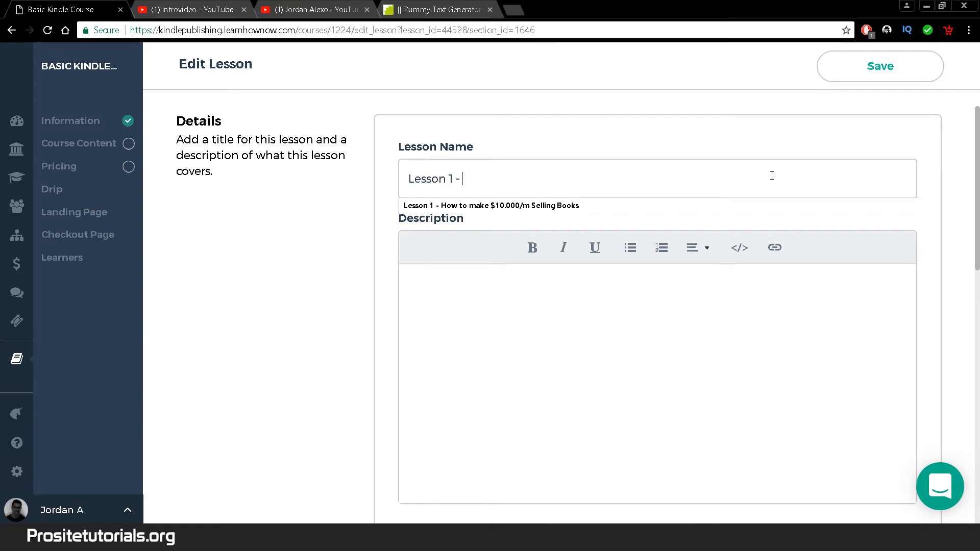
pyautogui.write('h')
pyautogui.press('BackSpace')
pyautogui.write('How')
pyautogui.press('BackSpace')
pyautogui.press('BackSpace')
pyautogui.press('BackSpace')
pyautogui.write('Ho')
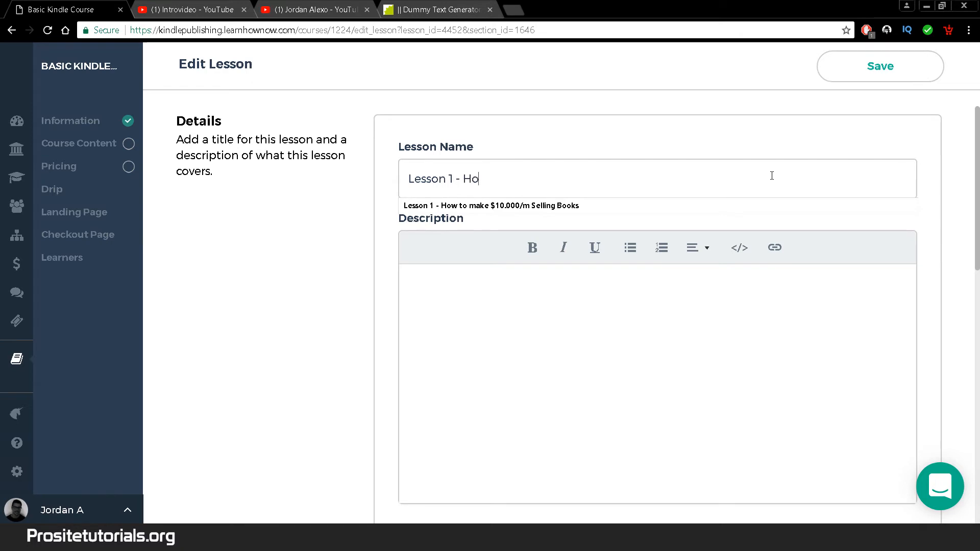
pyautogui.write('w to start')
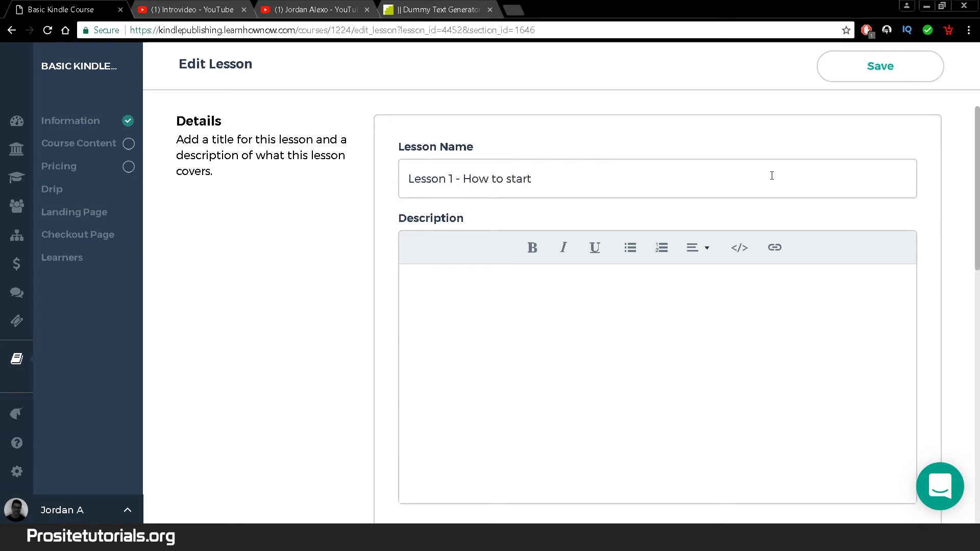
pyautogui.press('BackSpace')
pyautogui.press('BackSpace')
pyautogui.press('BackSpace')
pyautogui.press('BackSpace')
pyautogui.press('BackSpace')
pyautogui.write('create')
pyautogui.write(' an acc')
pyautogui.write('with')
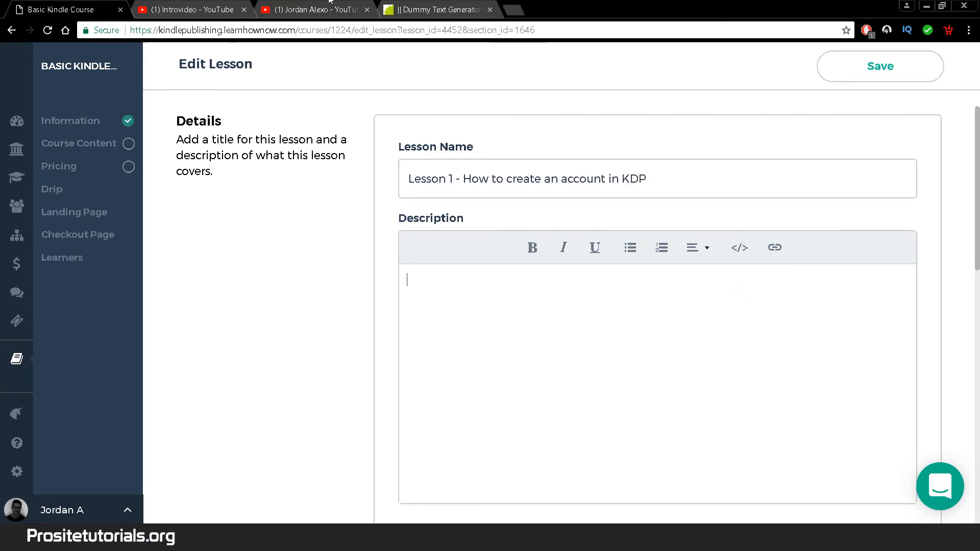
# - Paste the lorem ipsum placeholder paragraph into the lesson description
pyautogui.click(434, 9)
pyautogui.hotkey('ctrl', '1')
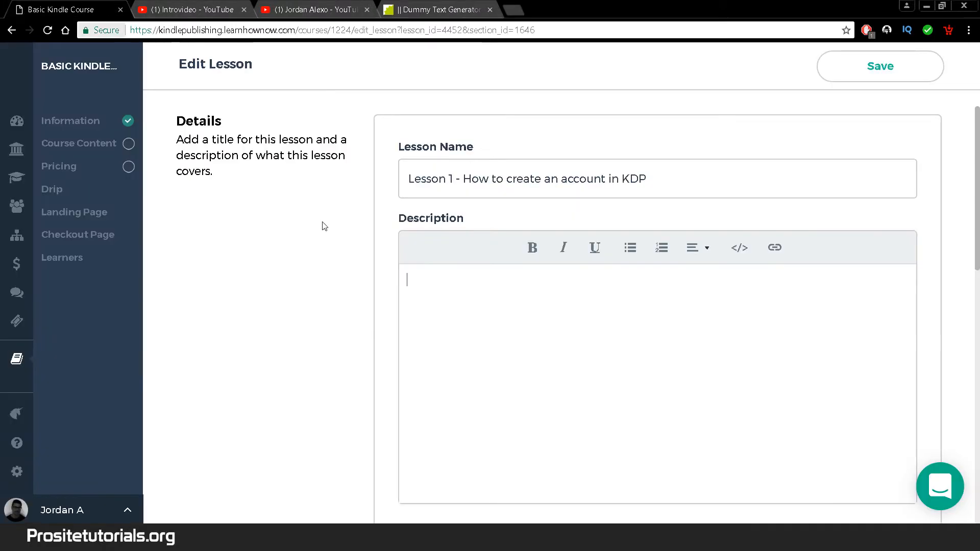
pyautogui.write('Lorem ipsum dolor sit amet, consectetuer adipiscing elit. Aenean commodo ligula eget dolor. Aenean massa. Cum sociis natoque penatibus et magnis dis parturient montes, nascetur ridiculus mus. Donec quam felis, ultricies nec, pellentesque eu, pretium quis, sem. Nulla consequat massa quis enim.')
pyautogui.moveTo(974, 182); pyautogui.dragTo(977, 211)
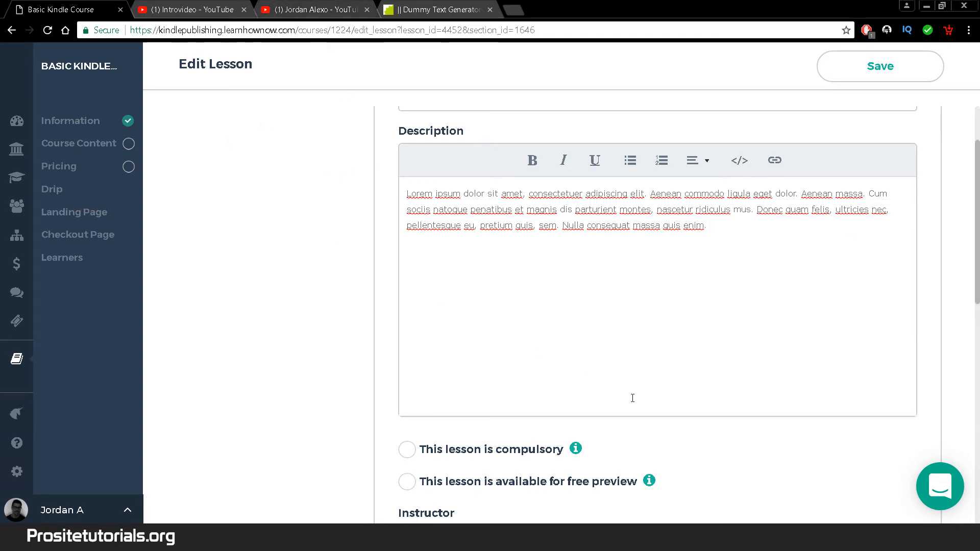
pyautogui.moveTo(976, 189)
pyautogui.mouseDown()
pyautogui.moveTo(976, 328)
pyautogui.moveTo(978, 180)
pyautogui.mouseUp()
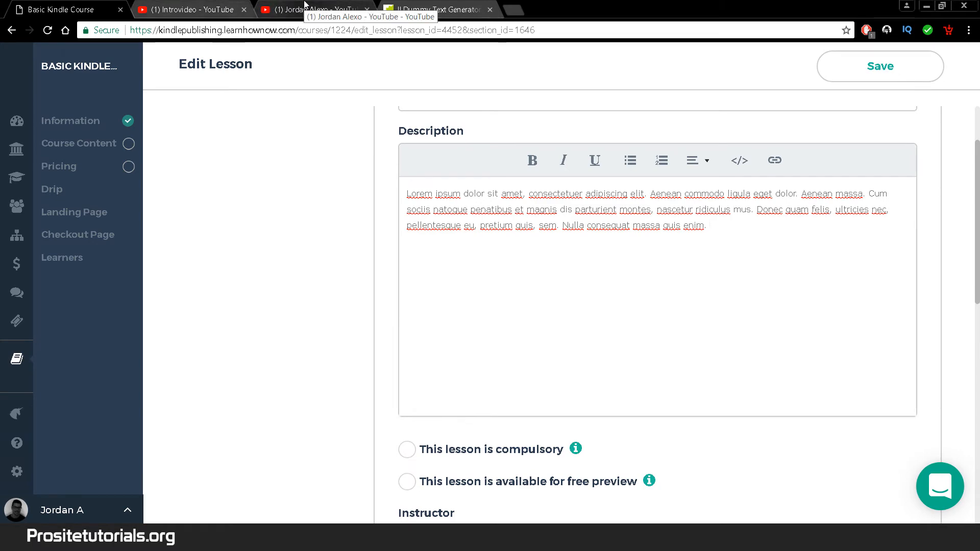
# - Open the Kindle Publishing Course (2018) P1 video from the YouTube channel in a new tab
pyautogui.click(305, 6)
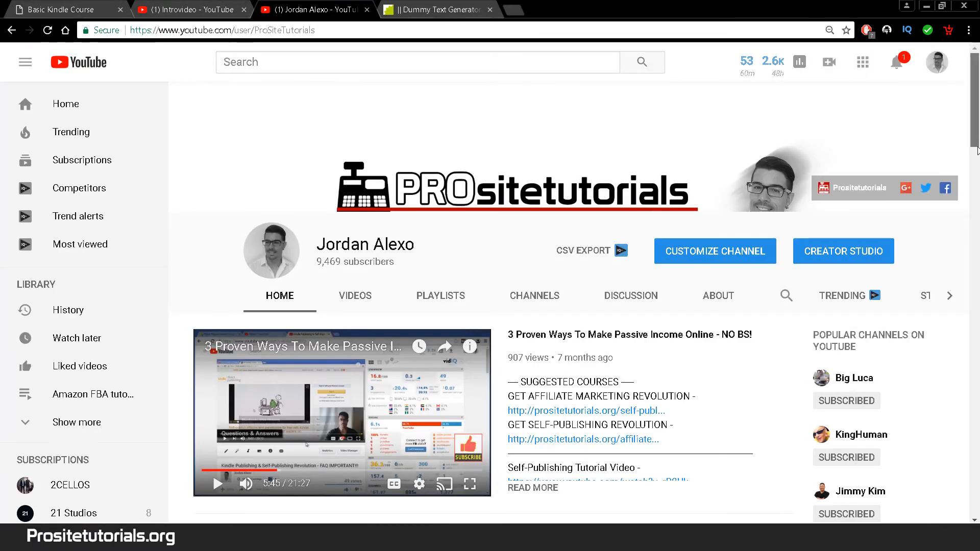
pyautogui.click(977, 151)
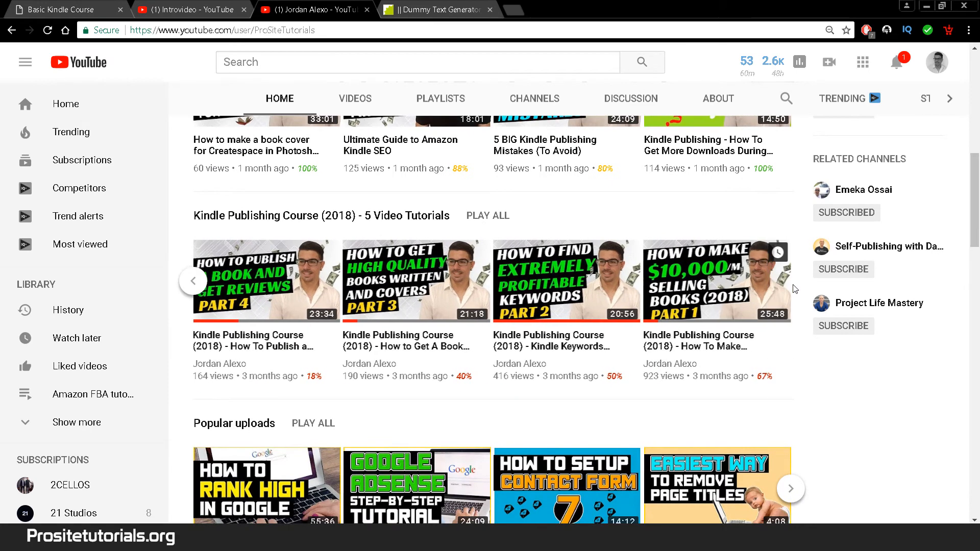
pyautogui.rightClick(680, 345)
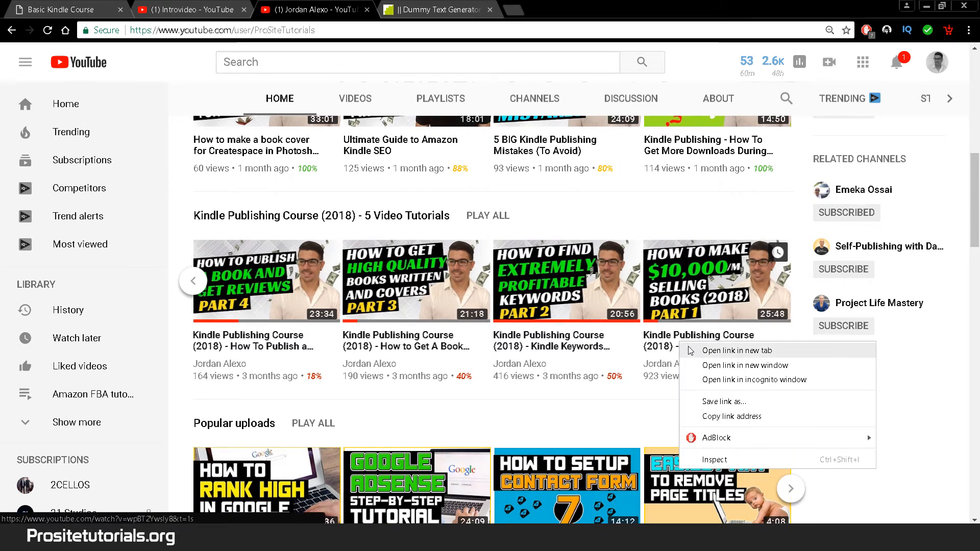
pyautogui.click(737, 350)
pyautogui.click(435, 9)
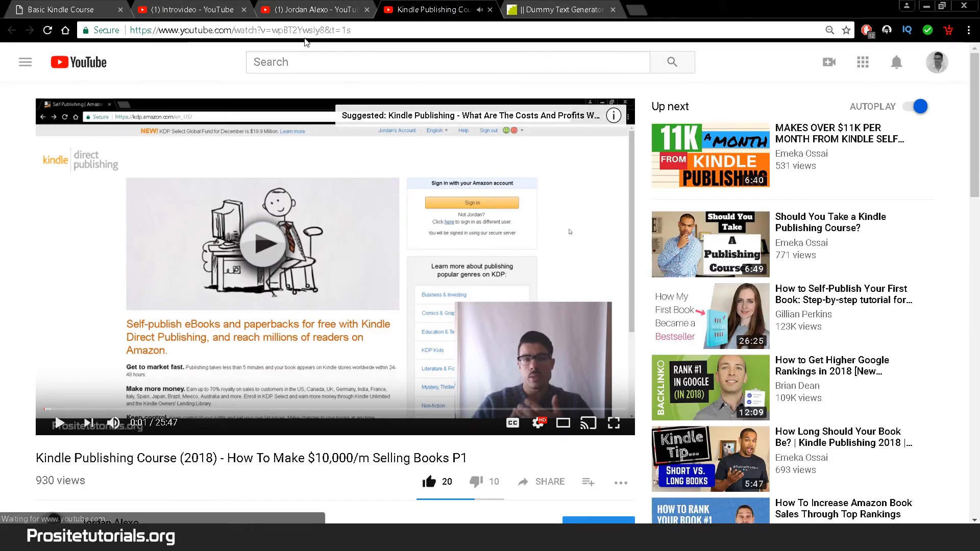
# - Strip the start time from the video link and select the title 'How To Make $10,000/m Selling Books'
pyautogui.moveTo(320, 30); pyautogui.dragTo(352, 29)
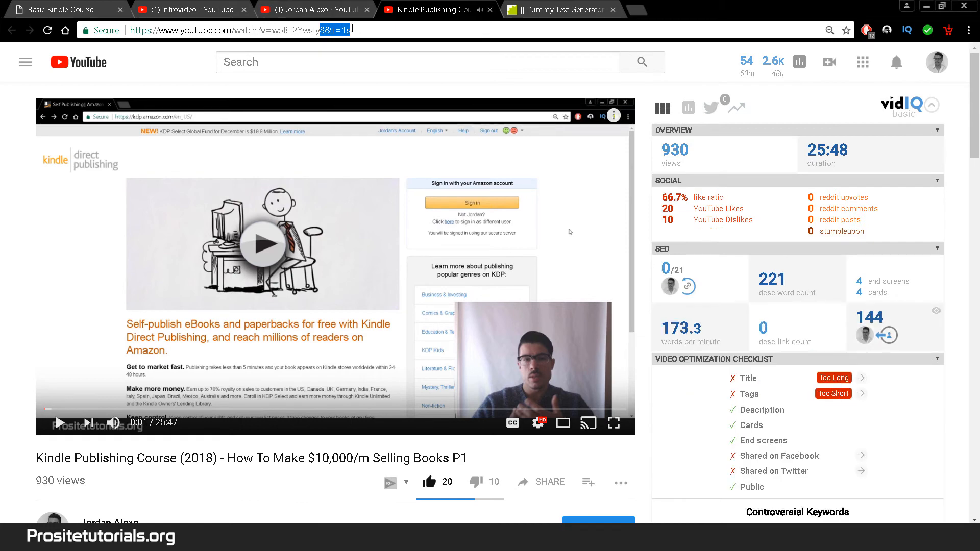
pyautogui.write('8')
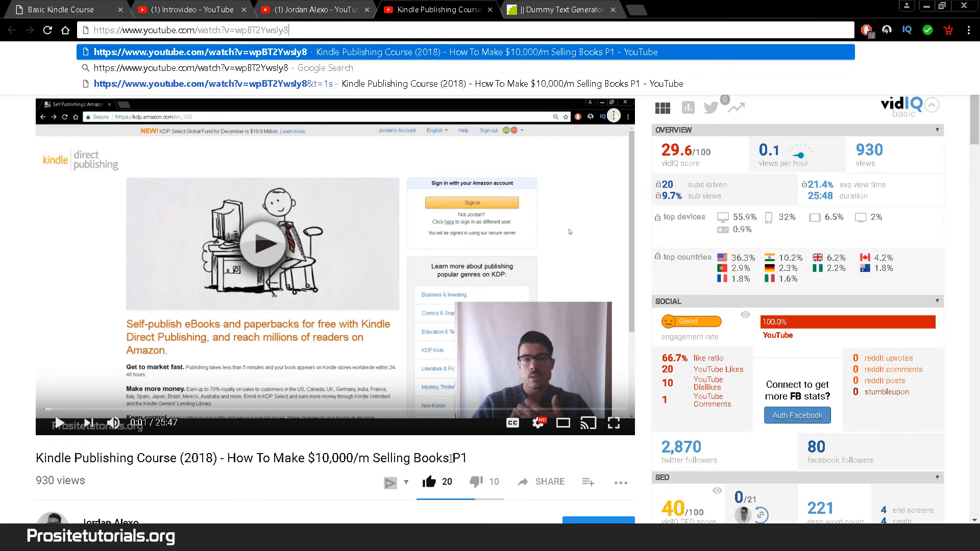
pyautogui.moveTo(451, 459); pyautogui.dragTo(228, 457)
pyautogui.hotkey('ctrl', 'c')
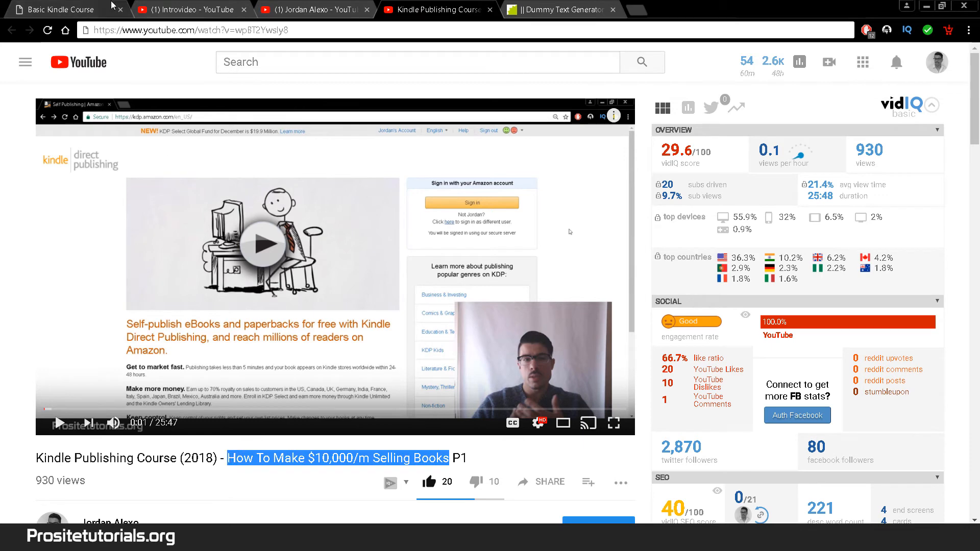
pyautogui.click(113, 5)
pyautogui.scroll(2, 435, 183)
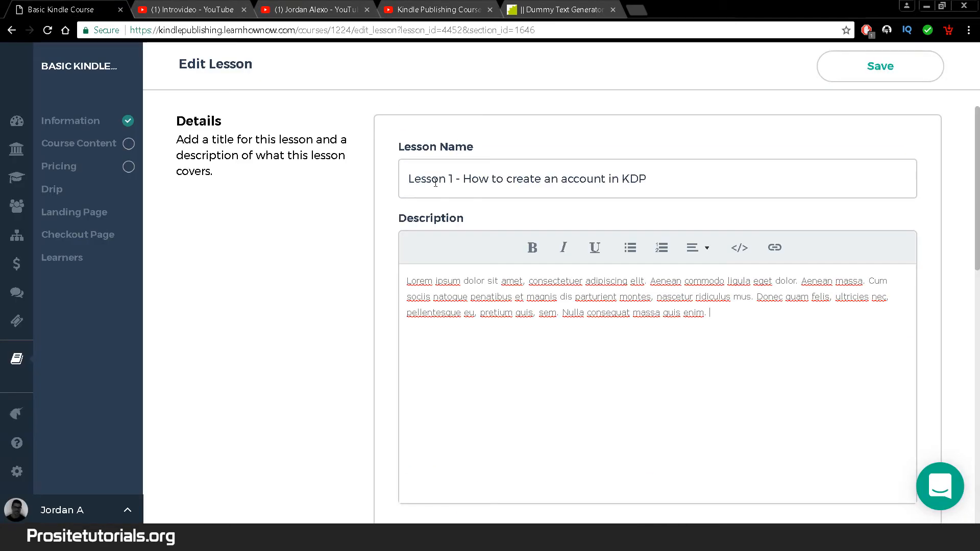
# - Replace the lesson name with the pasted video title 'How To Make $10,000/m Selling Books'
pyautogui.moveTo(464, 178); pyautogui.dragTo(744, 175)
pyautogui.hotkey('ctrl', 'v')
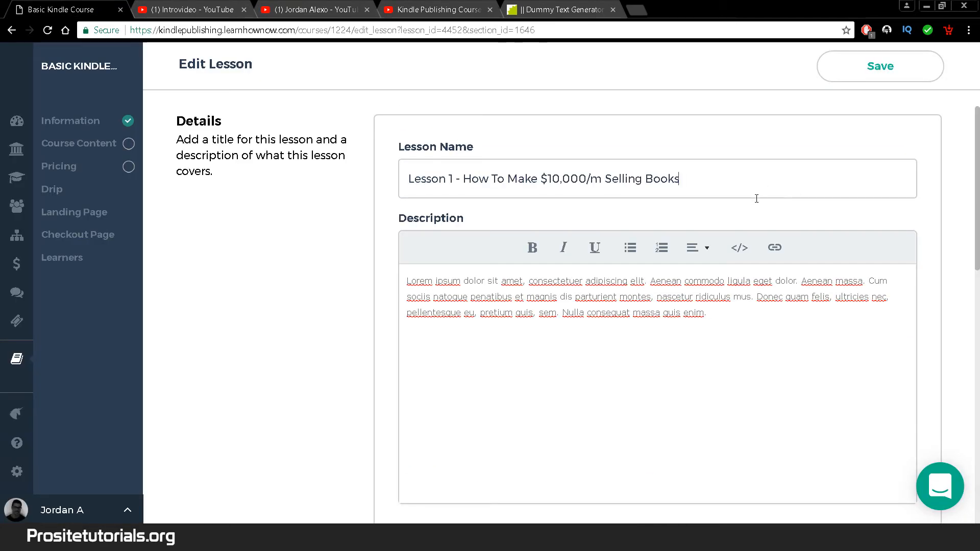
pyautogui.scroll(-2, 657, 306)
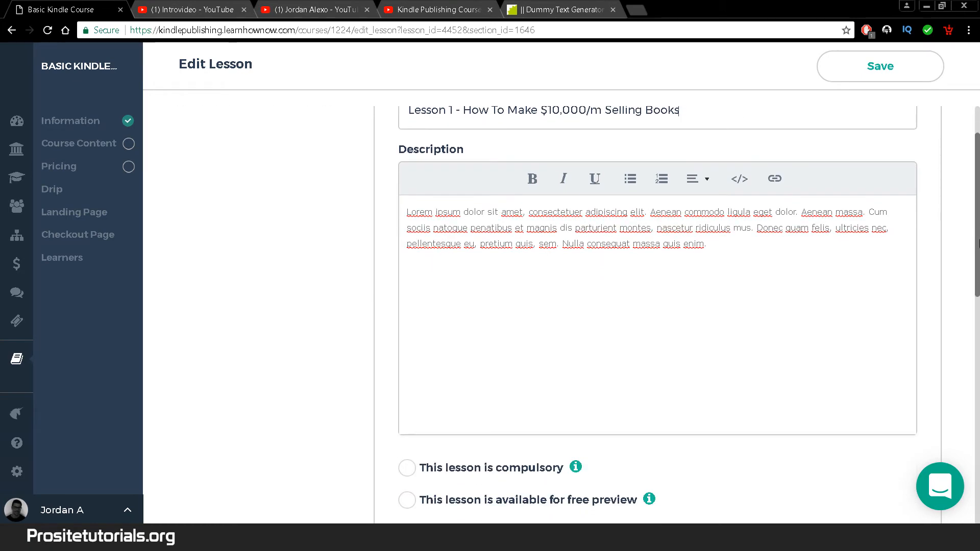
pyautogui.moveTo(979, 263); pyautogui.dragTo(978, 318)
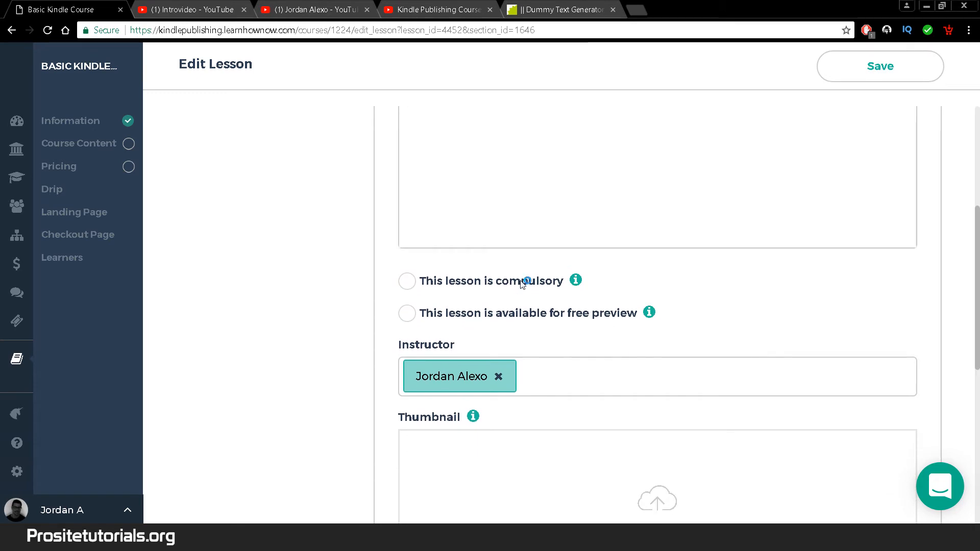
pyautogui.moveTo(575, 280)
# - Make Lesson 1 available for free preview and choose Video as its content
pyautogui.click(407, 319)
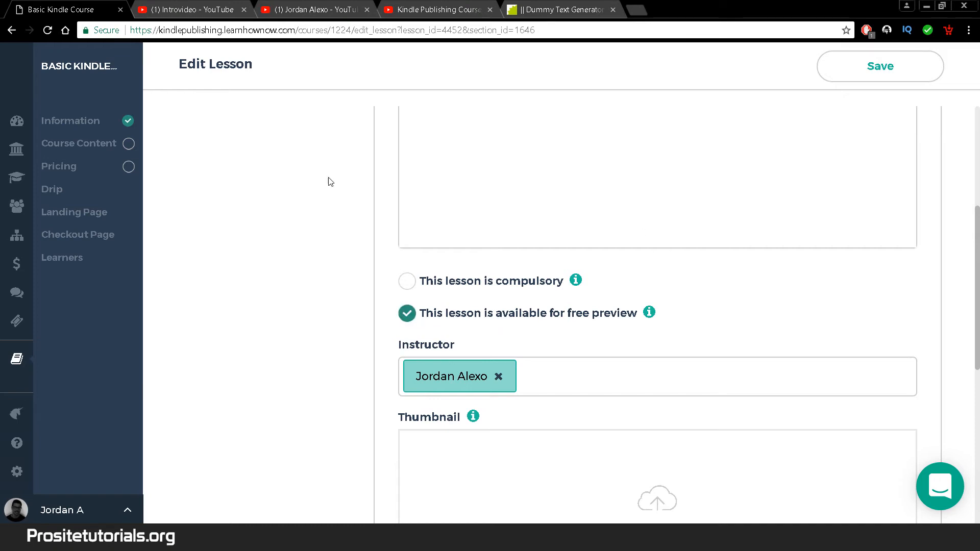
pyautogui.scroll(-2, 612, 276)
pyautogui.scroll(1, 310, 252)
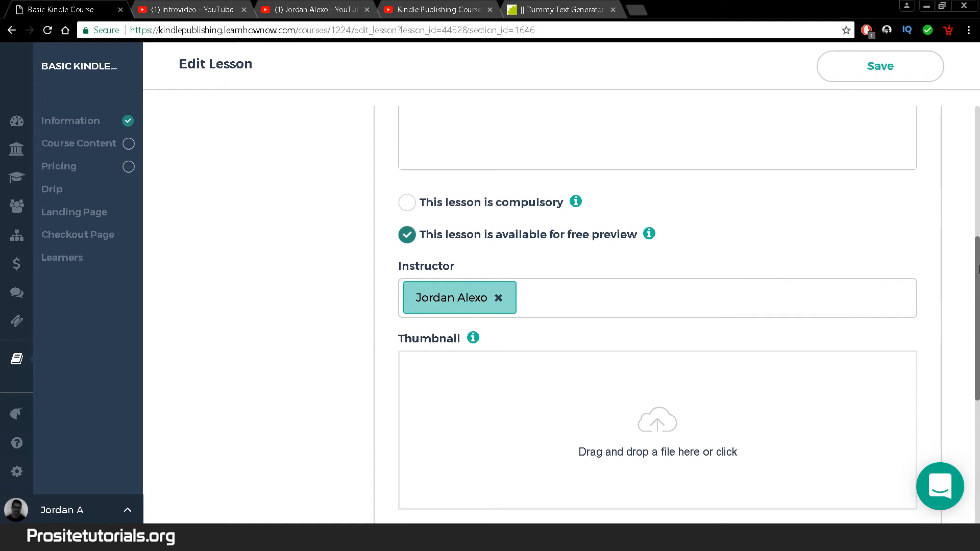
pyautogui.scroll(6, 599, 218)
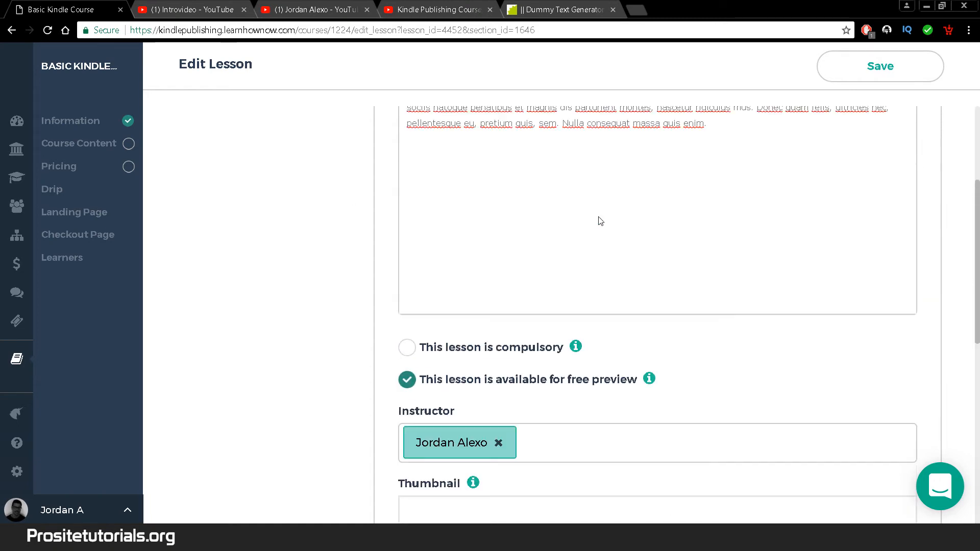
pyautogui.scroll(-9, 677, 302)
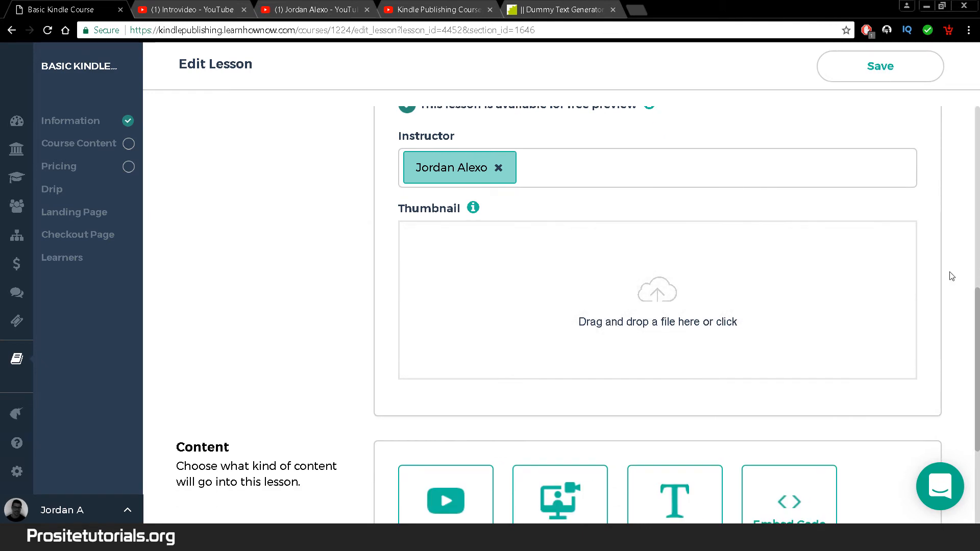
pyautogui.moveTo(978, 320); pyautogui.dragTo(979, 389)
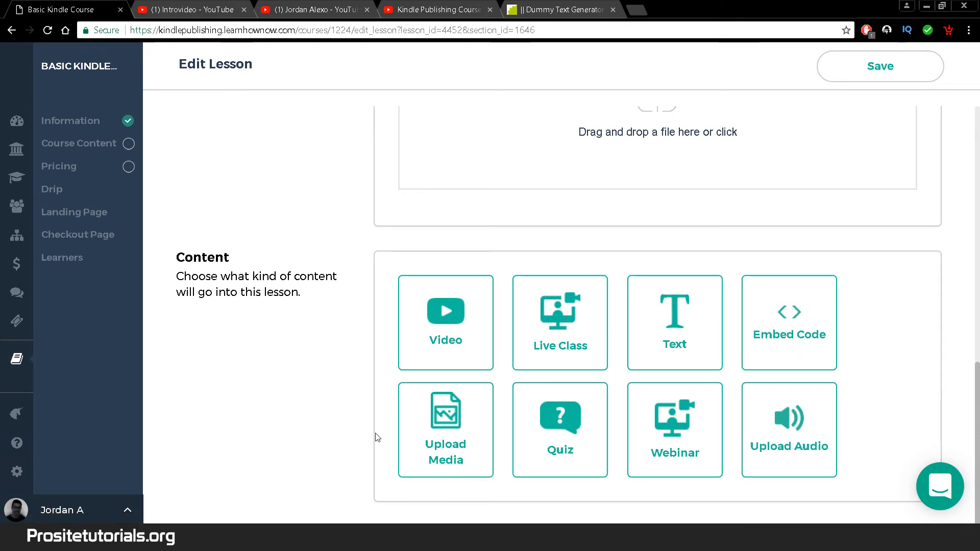
pyautogui.click(428, 349)
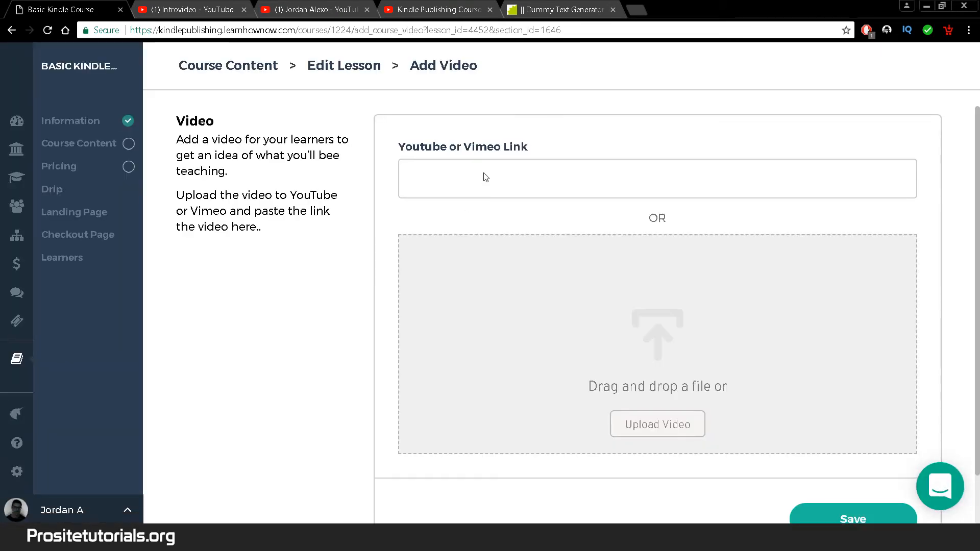
# - Copy the Part 1 YouTube video address and save it as Lesson 1's video link
pyautogui.click(467, 181)
pyautogui.hotkey('ctrl', 'v')
pyautogui.hotkey('ctrl', 'z')
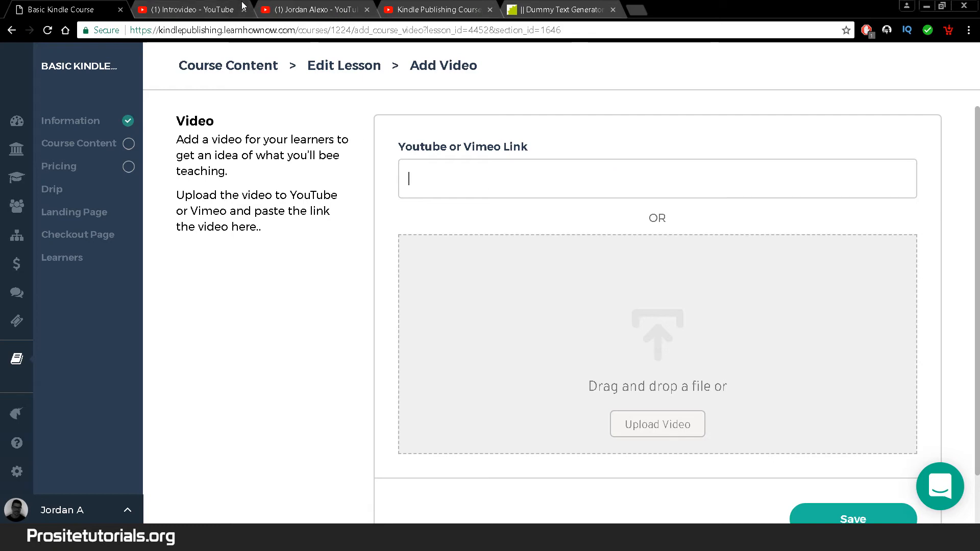
pyautogui.click(419, 6)
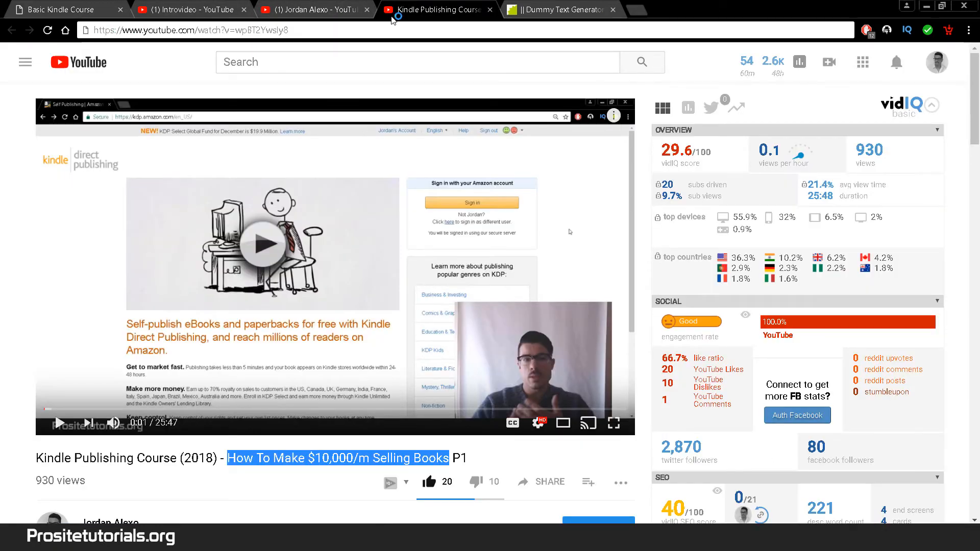
pyautogui.click(189, 31)
pyautogui.hotkey('ctrl', 'c')
pyautogui.click(61, 9)
pyautogui.hotkey('ctrl', 'v')
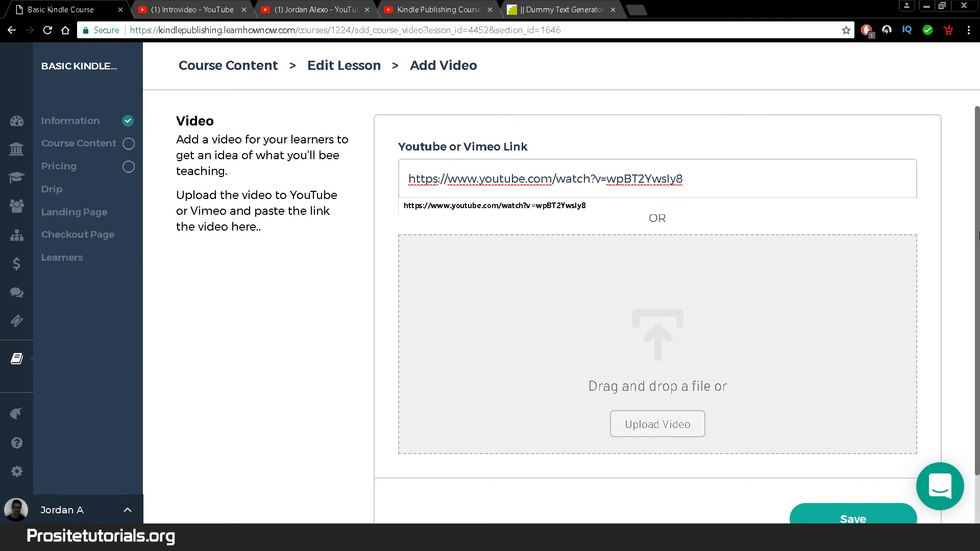
pyautogui.scroll(-1, 979, 236)
pyautogui.click(837, 460)
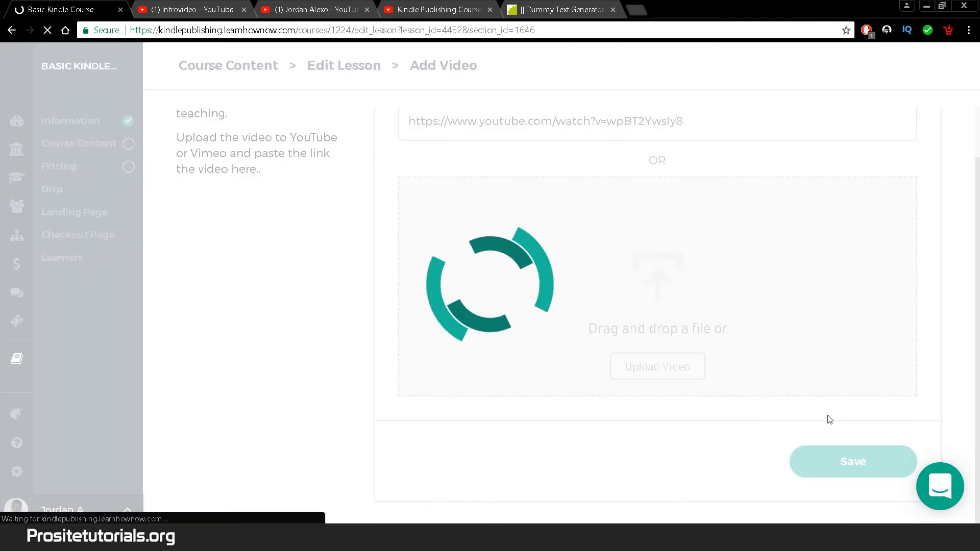
# - Publish Lesson 1 and return to the Course Content overview
pyautogui.scroll(-1, 977, 245)
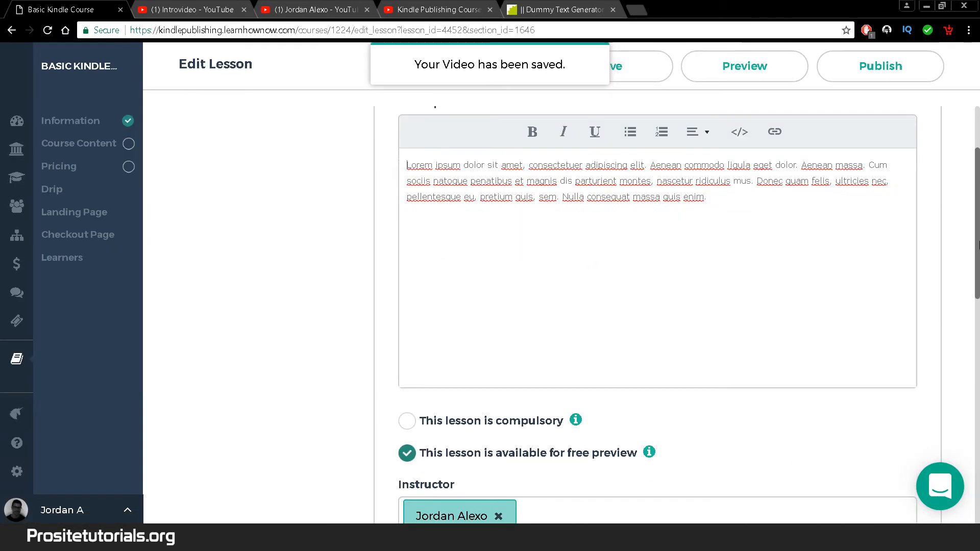
pyautogui.moveTo(978, 245); pyautogui.dragTo(977, 453)
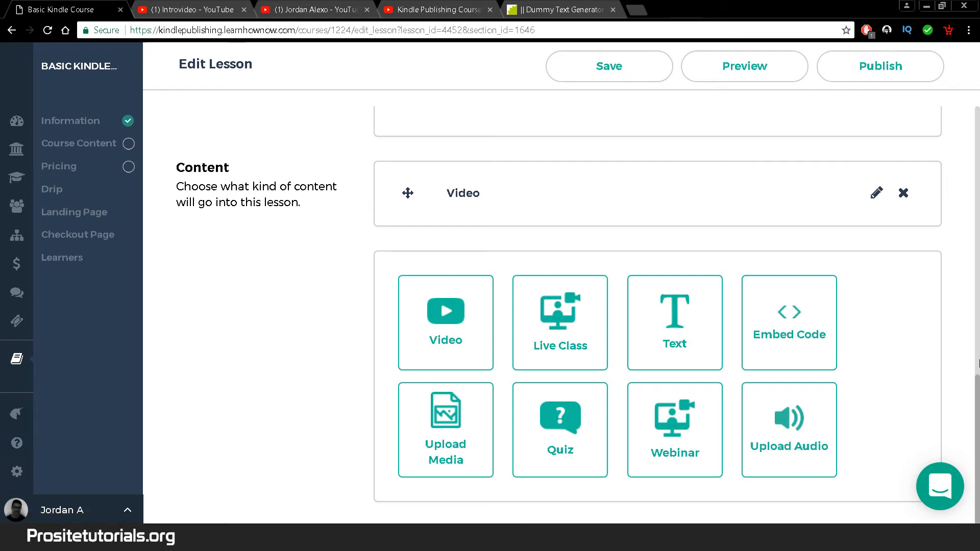
pyautogui.scroll(7, 658, 306)
pyautogui.scroll(-3, 658, 306)
pyautogui.scroll(-4, 658, 306)
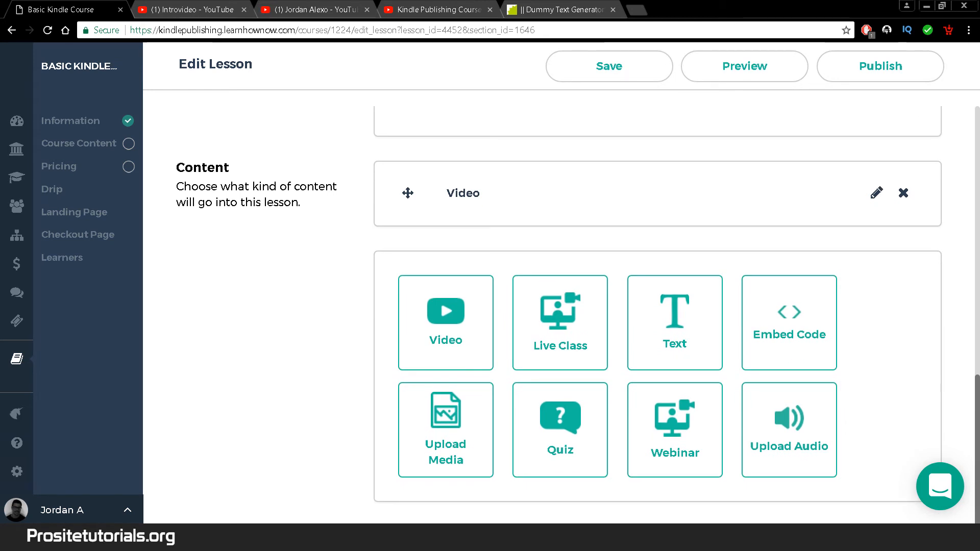
pyautogui.scroll(10, 657, 306)
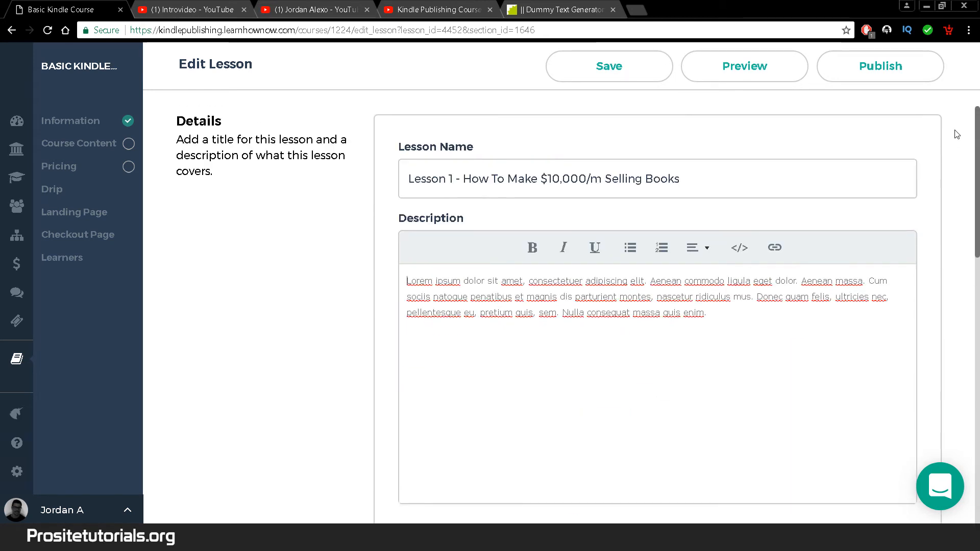
pyautogui.click(857, 72)
pyautogui.click(60, 148)
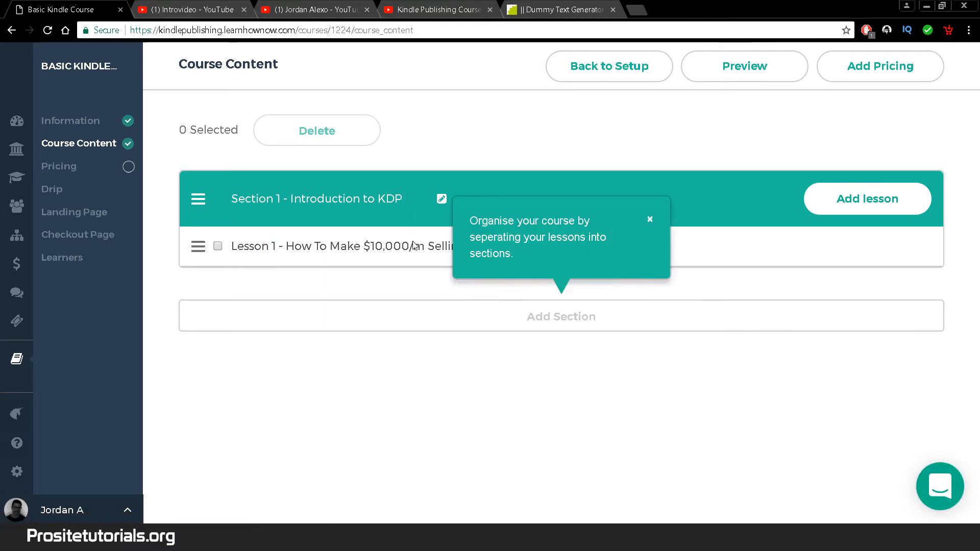
# - Start a second lesson and copy the Part 2 Kindle Keywords Research video's address
pyautogui.click(886, 203)
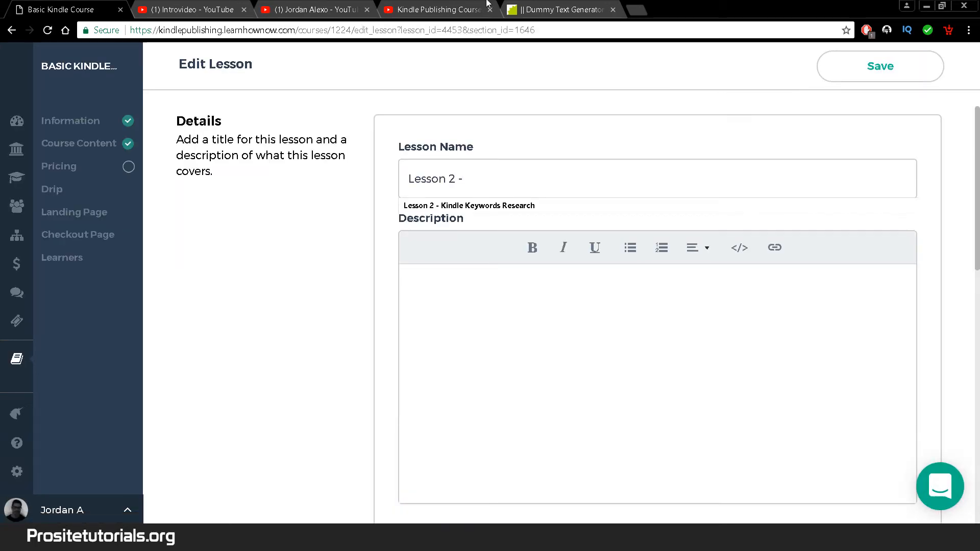
pyautogui.click(484, 4)
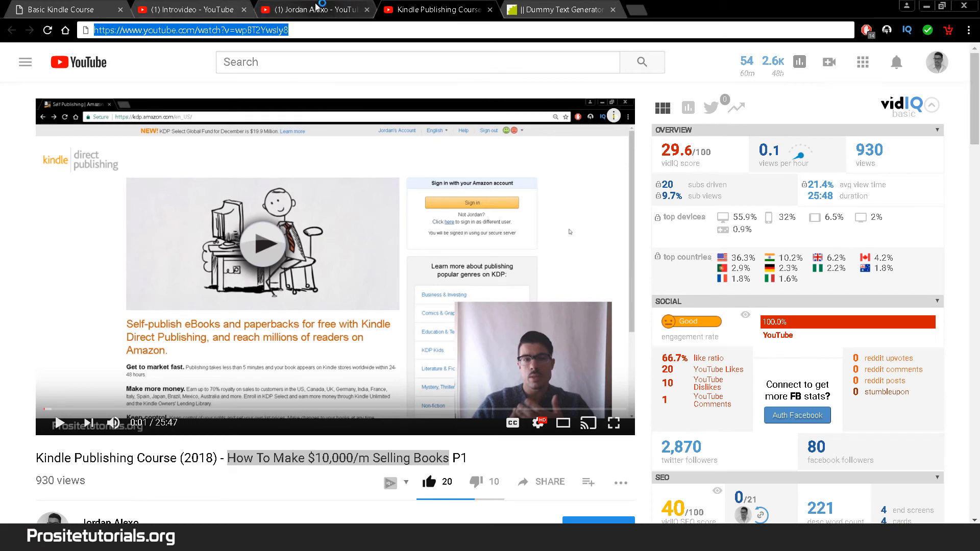
pyautogui.click(316, 5)
pyautogui.click(512, 302)
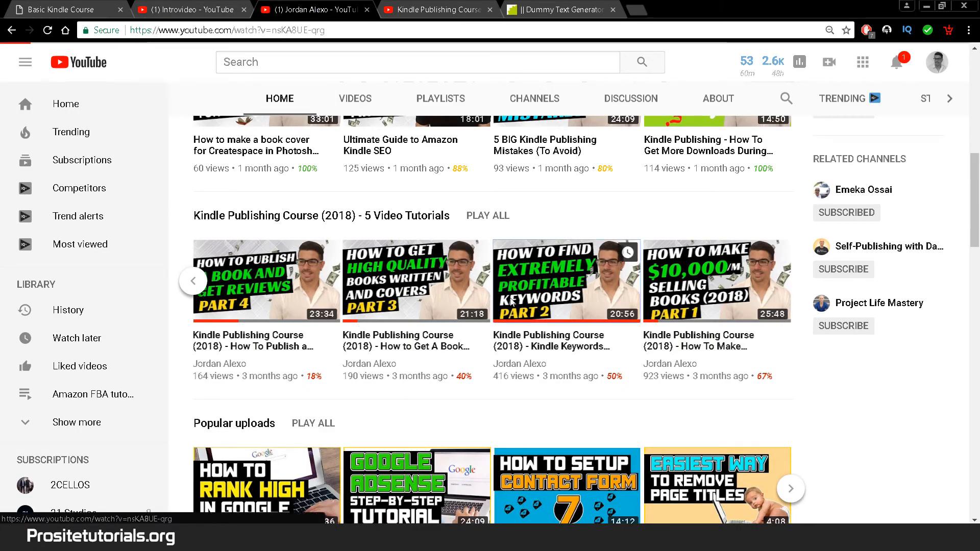
pyautogui.click(369, 231)
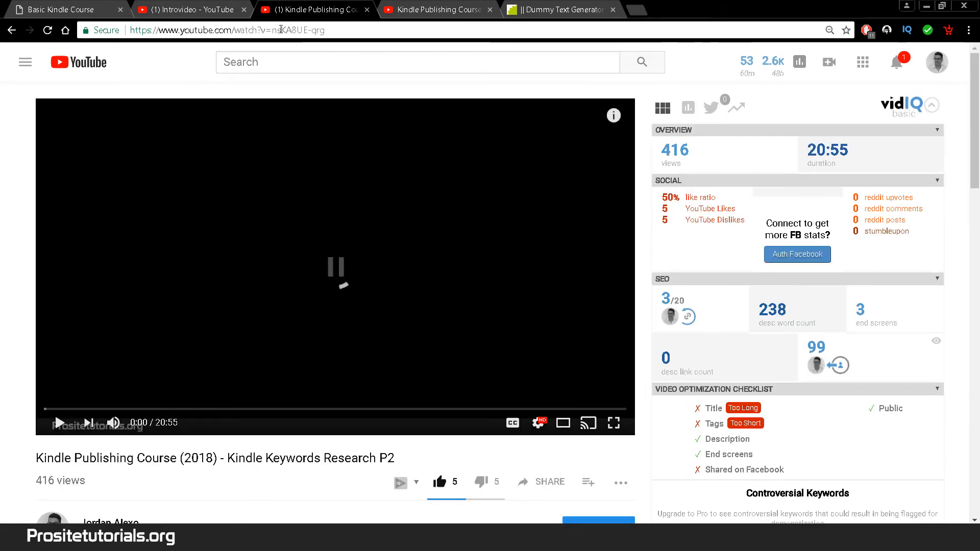
pyautogui.click(281, 30)
pyautogui.click(278, 235)
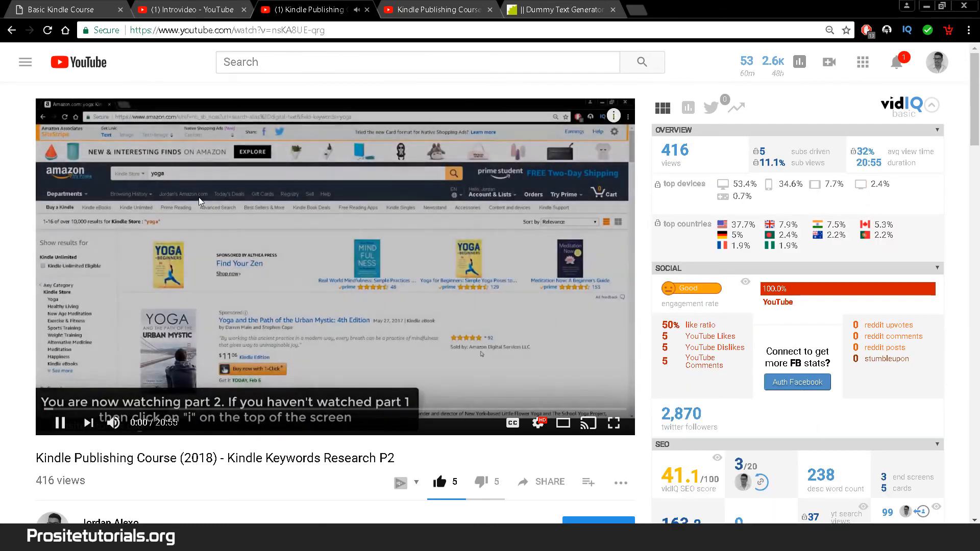
pyautogui.click(199, 198)
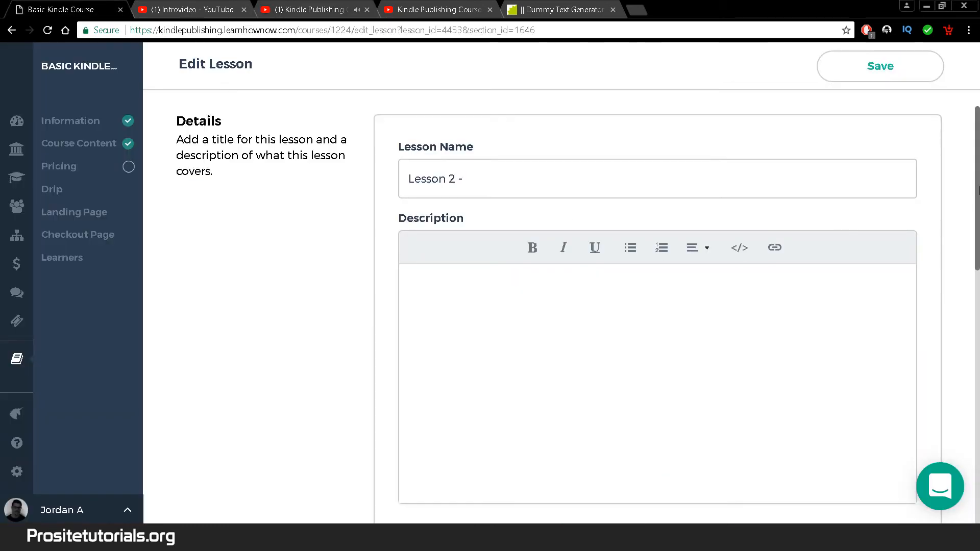
# - Choose Video content, paste the Part 2 link and save it to the lesson
pyautogui.moveTo(977, 189); pyautogui.dragTo(978, 443)
pyautogui.click(464, 338)
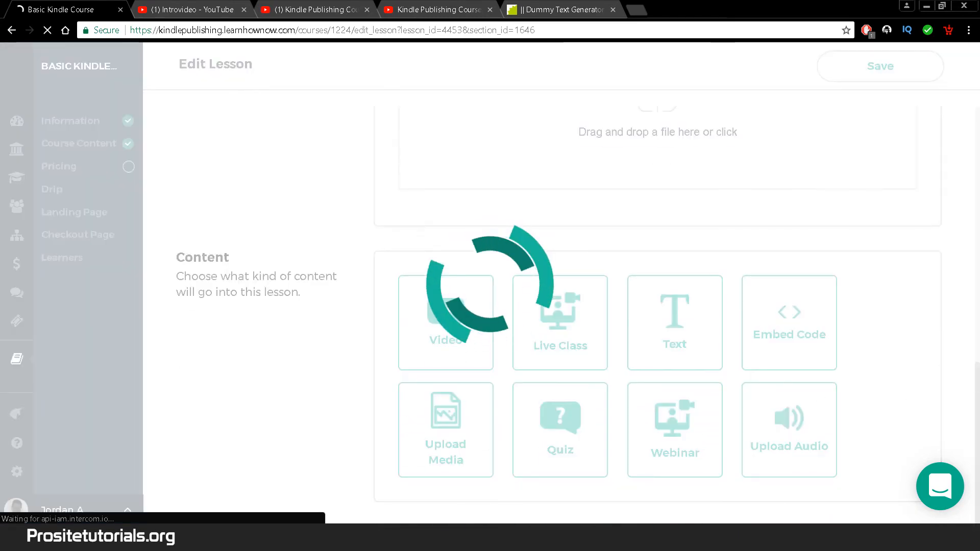
pyautogui.moveTo(976, 358)
pyautogui.mouseDown()
pyautogui.moveTo(976, 408)
pyautogui.moveTo(976, 370)
pyautogui.mouseUp()
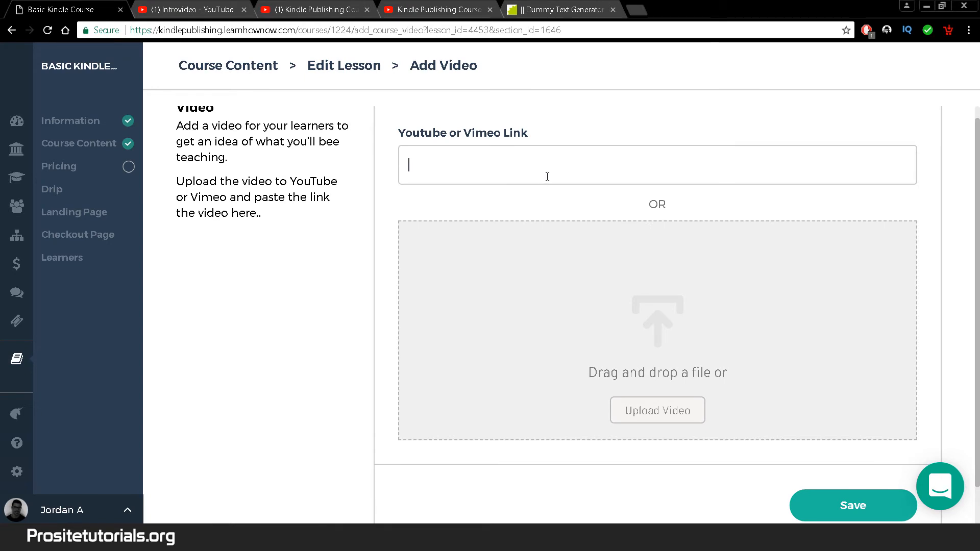
pyautogui.hotkey('ctrl', 'v')
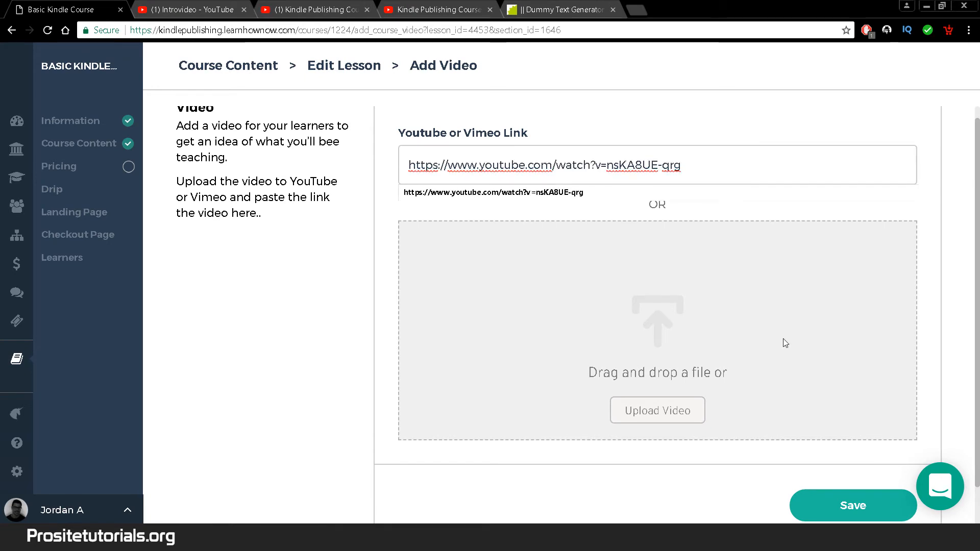
pyautogui.scroll(1, 786, 343)
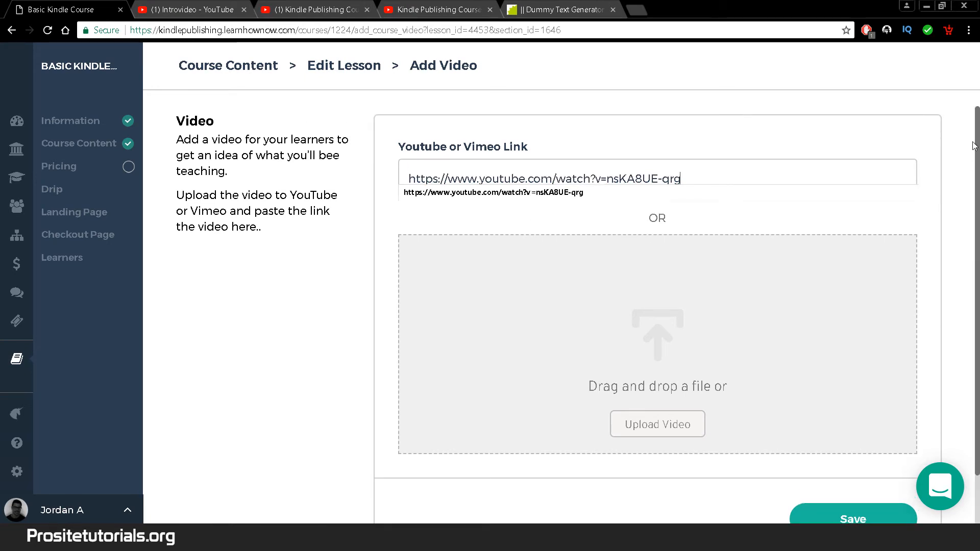
pyautogui.click(848, 516)
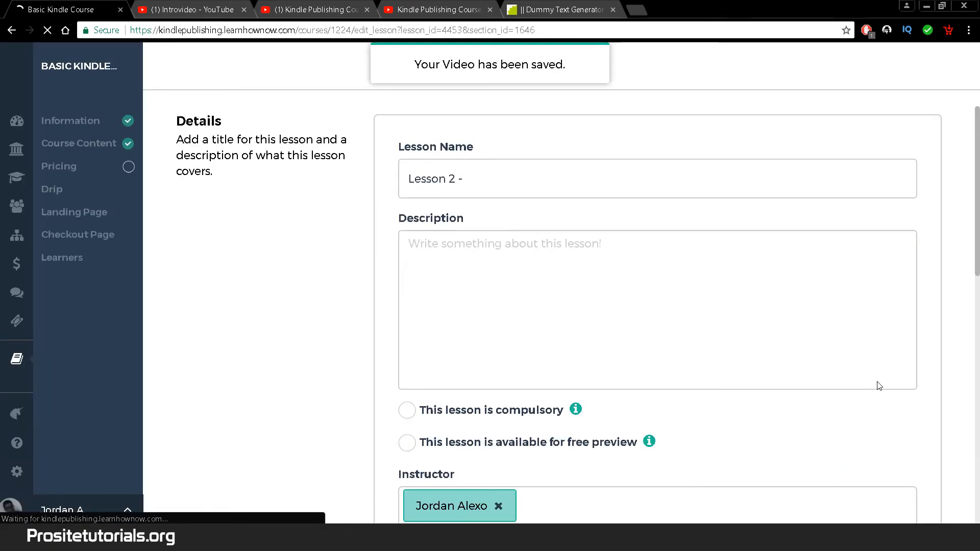
# - Name the lesson 'Lesson 2 - Kindle Keywords Research' using the copied video title
pyautogui.click(400, 6)
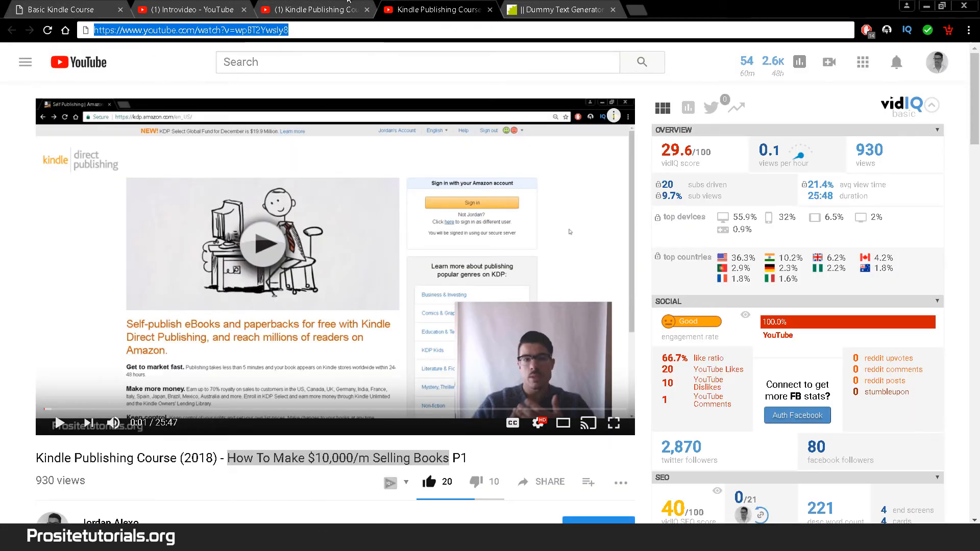
pyautogui.click(336, 9)
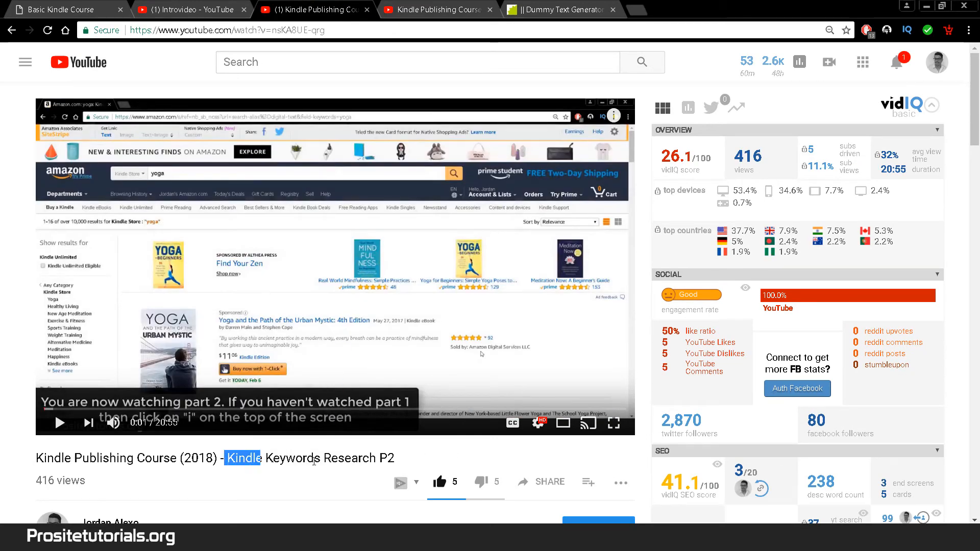
pyautogui.moveTo(314, 462); pyautogui.dragTo(381, 457)
pyautogui.hotkey('ctrl', 'c')
pyautogui.click(71, 6)
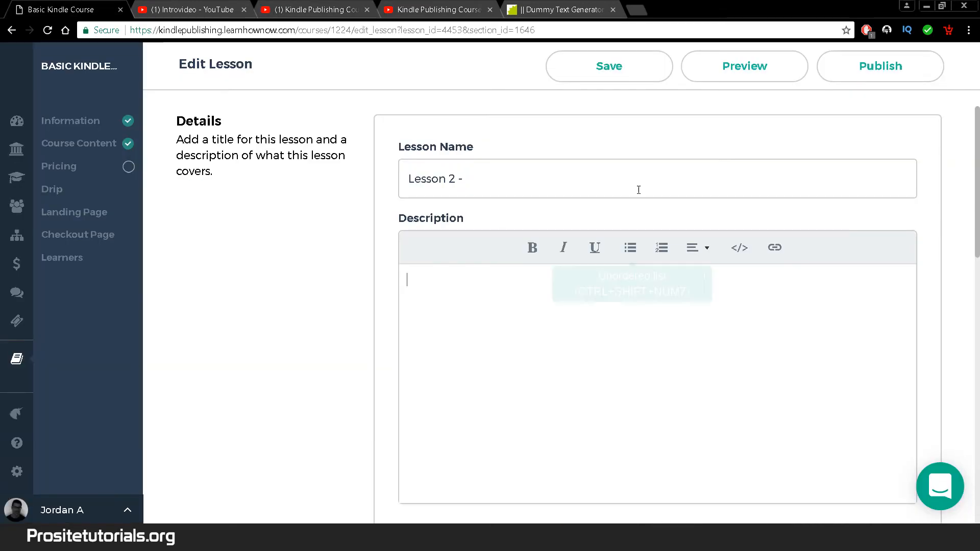
pyautogui.click(643, 182)
pyautogui.hotkey('ctrl', 'v')
# - Add a lorem ipsum description, publish the lesson, and return to Course Content
pyautogui.click(418, 317)
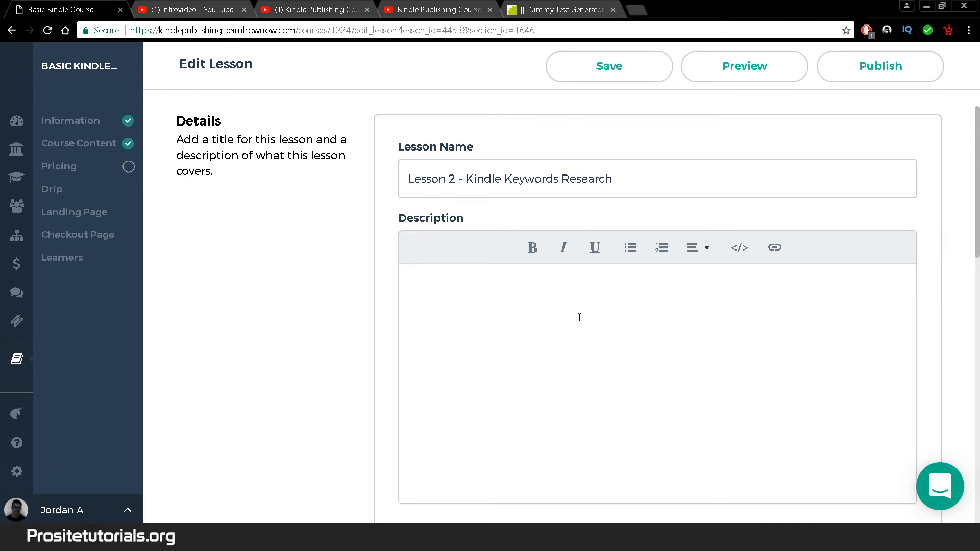
pyautogui.click(561, 10)
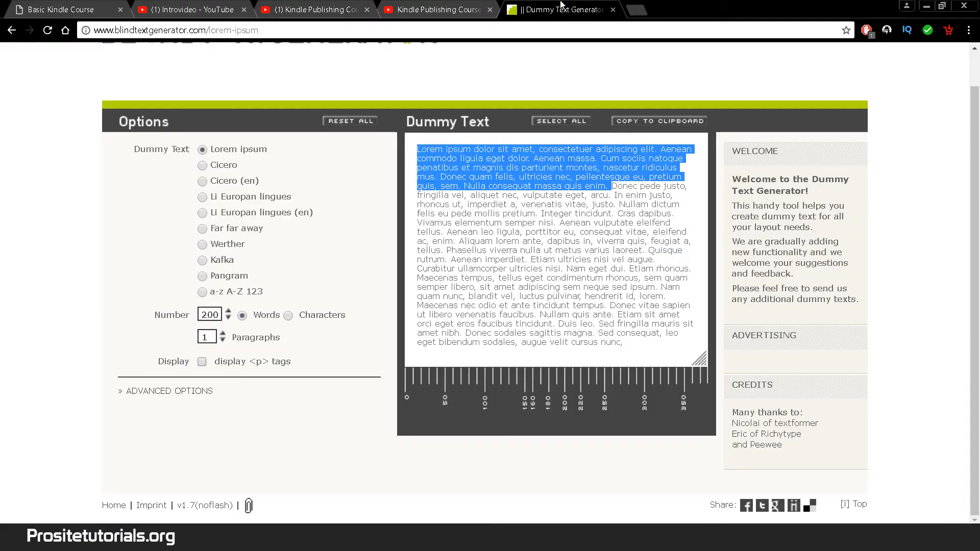
pyautogui.click(32, 5)
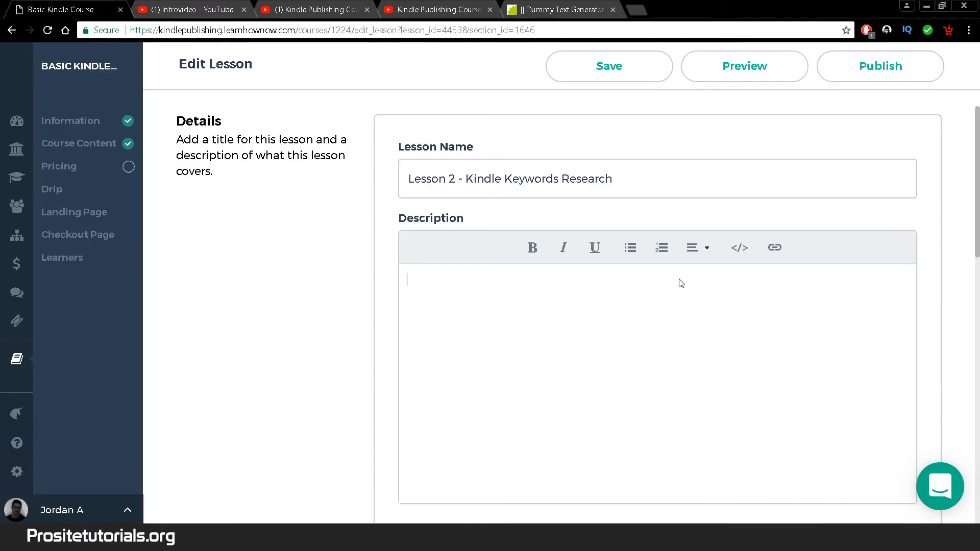
pyautogui.hotkey('ctrl', 'v')
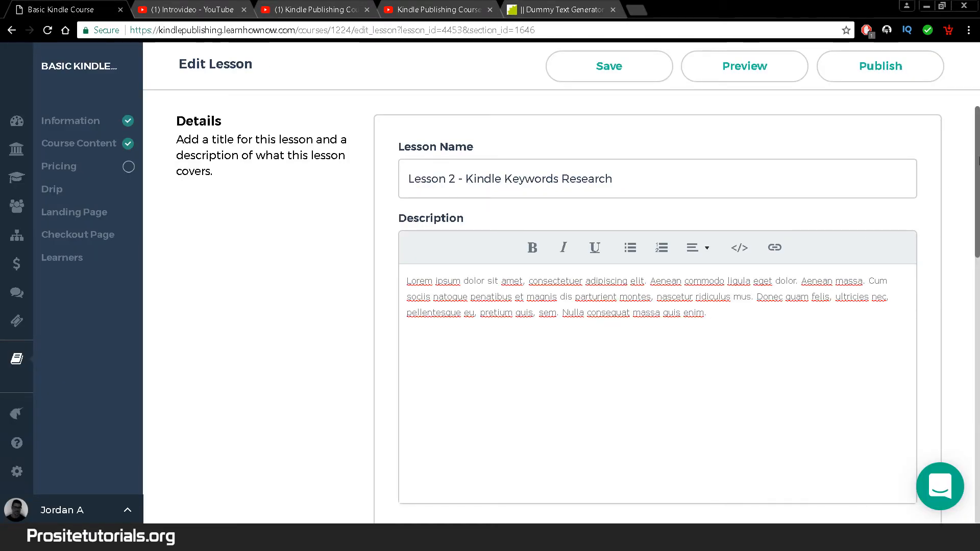
pyautogui.scroll(-1, 976, 170)
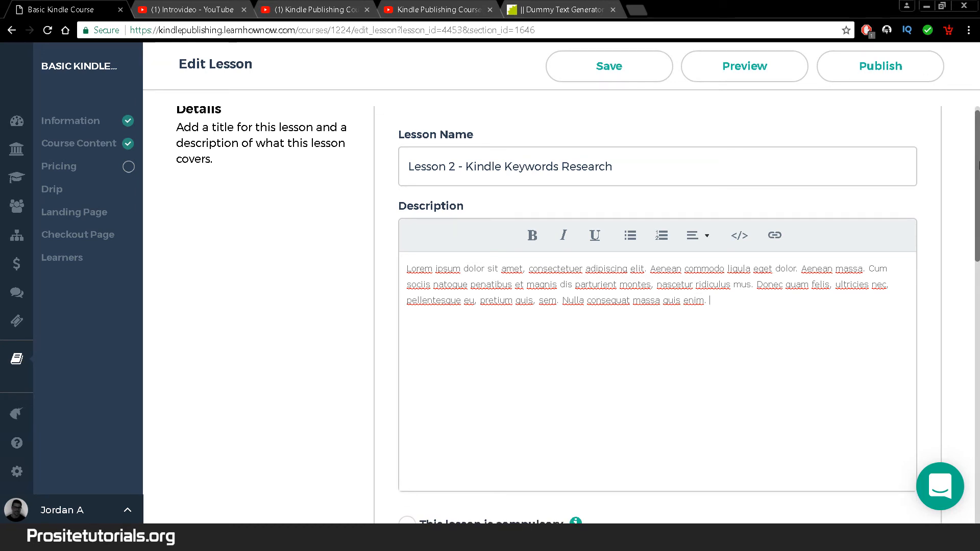
pyautogui.moveTo(979, 165)
pyautogui.mouseDown()
pyautogui.moveTo(979, 442)
pyautogui.moveTo(979, 161)
pyautogui.mouseUp()
pyautogui.click(868, 69)
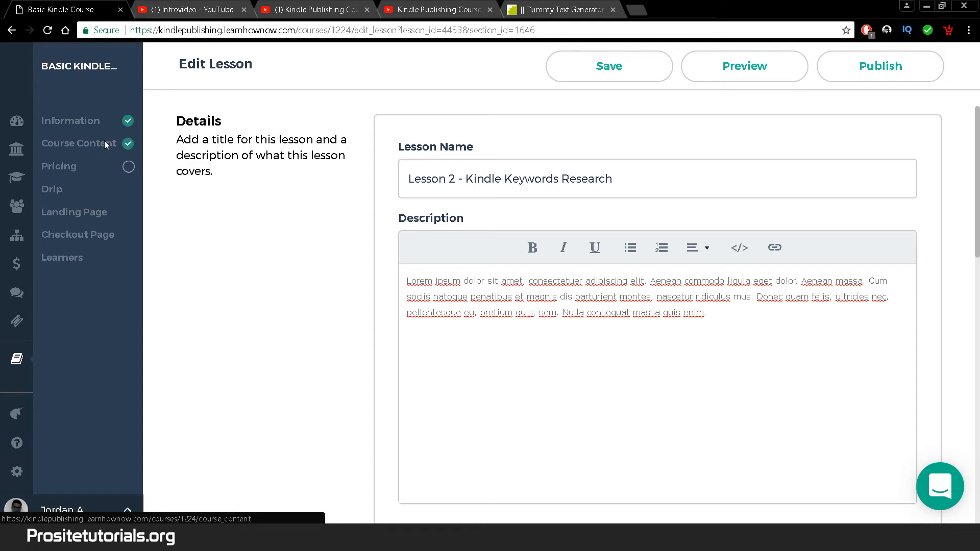
pyautogui.click(105, 142)
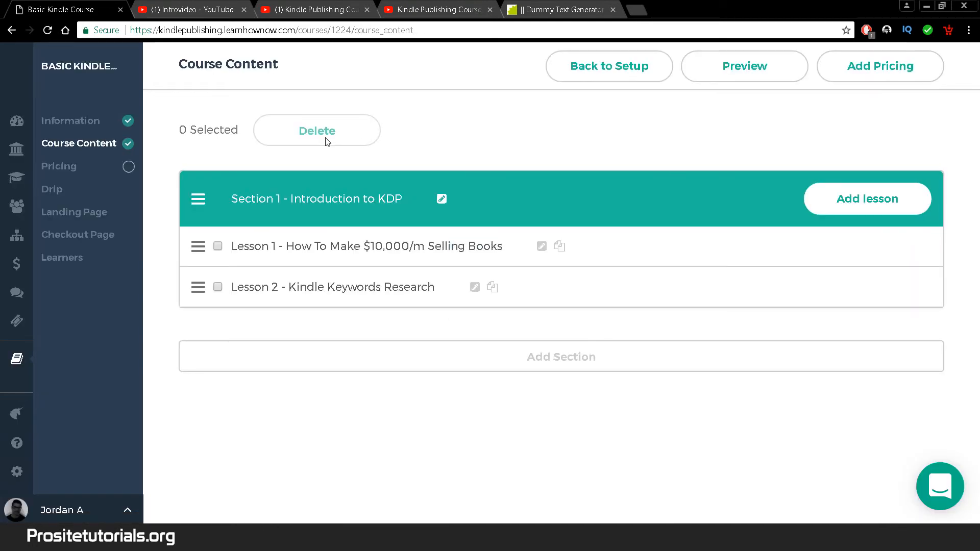
# - Add a new section and title it 'Section 2 - What need to become a publisher'
pyautogui.click(598, 366)
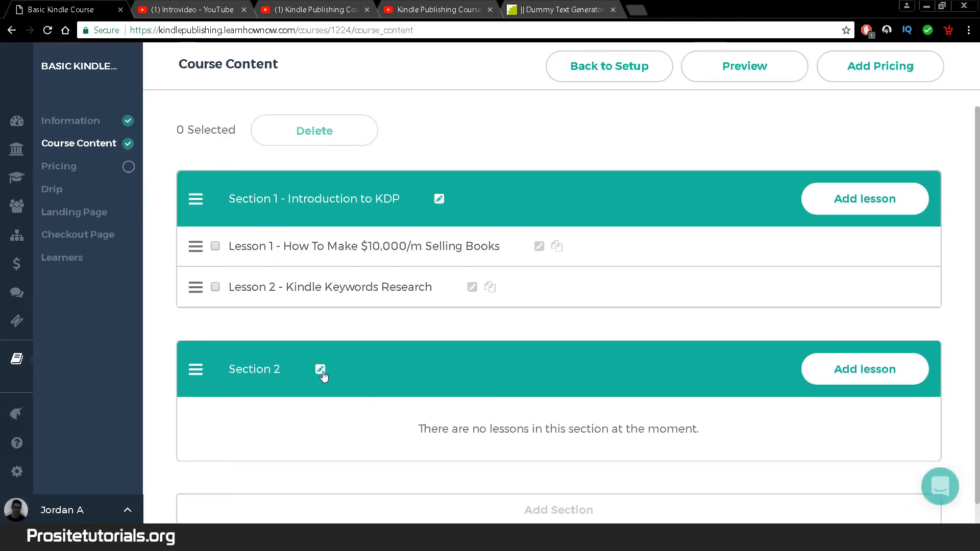
pyautogui.click(318, 371)
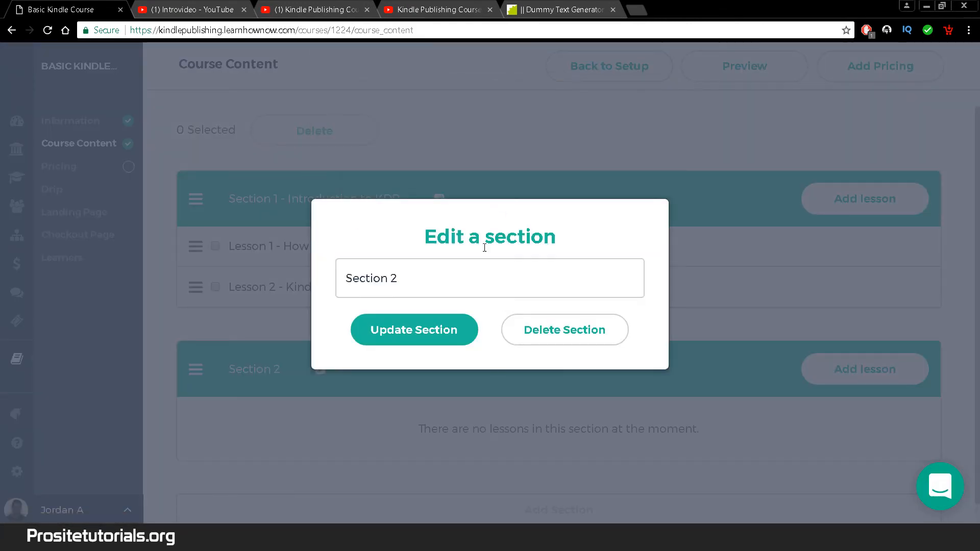
pyautogui.write('-')
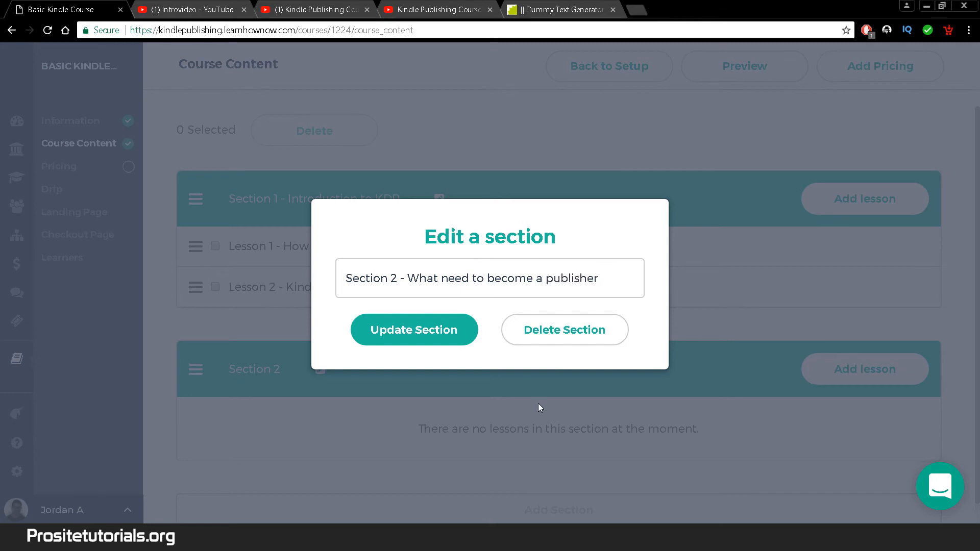
pyautogui.click(410, 331)
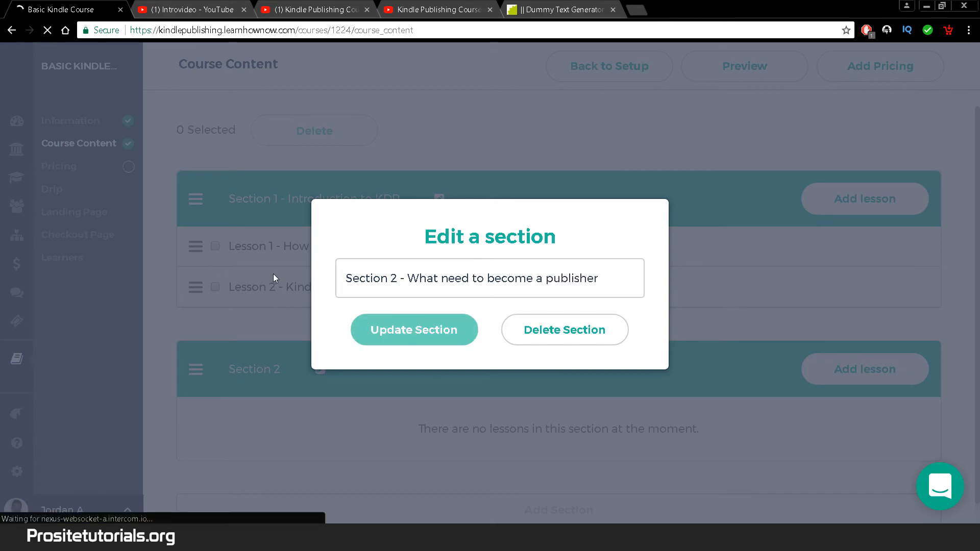
pyautogui.scroll(-1, 978, 220)
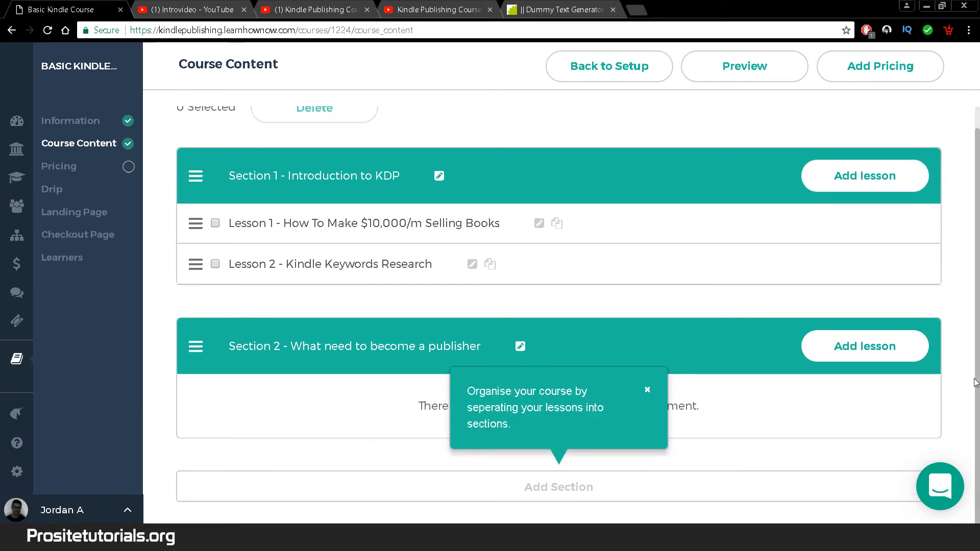
# - Add a lesson to Section 2 and copy the Part 3 video link without its timestamp
pyautogui.click(859, 351)
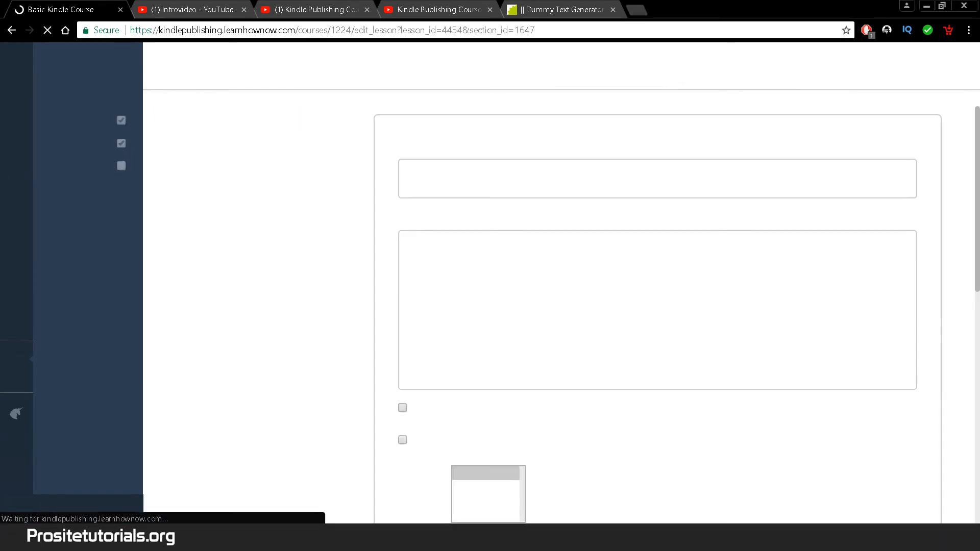
pyautogui.click(516, 182)
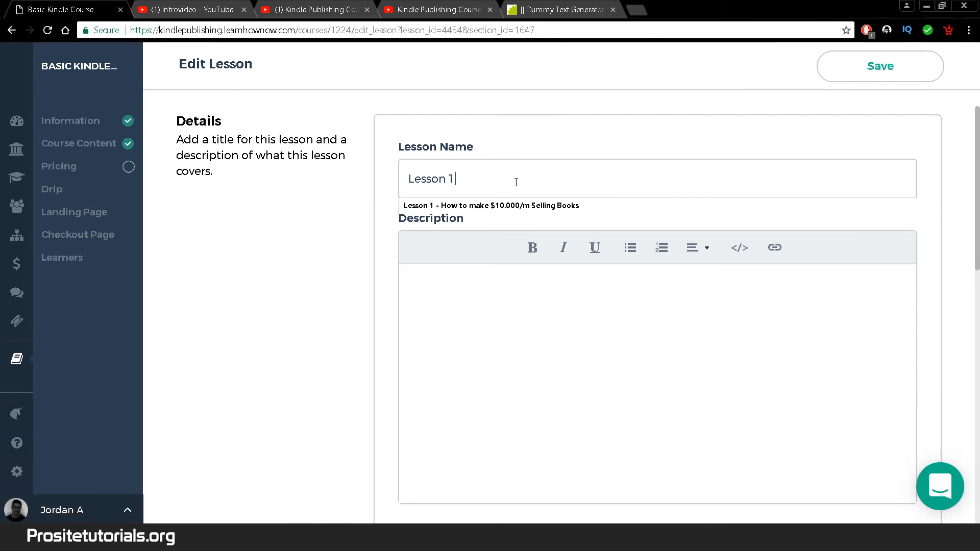
pyautogui.click(320, 9)
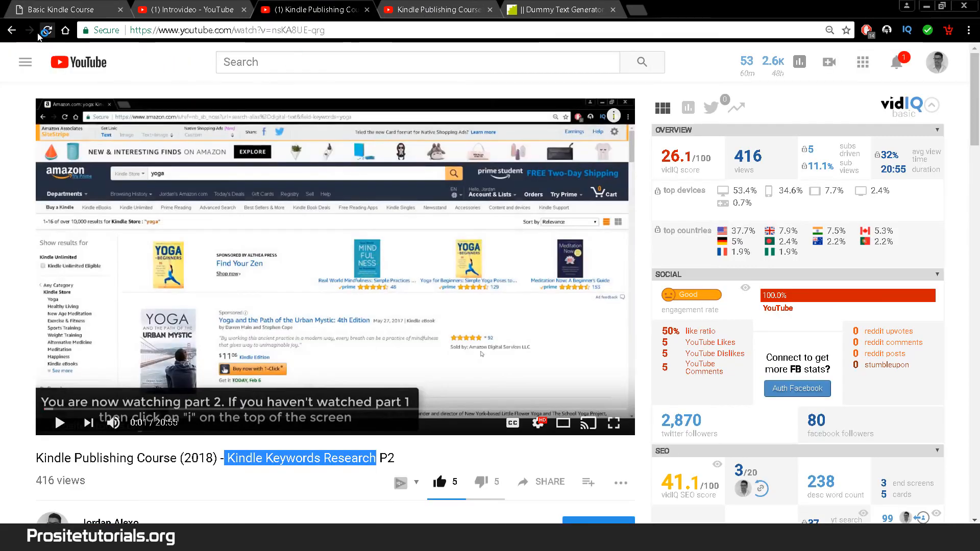
pyautogui.click(11, 30)
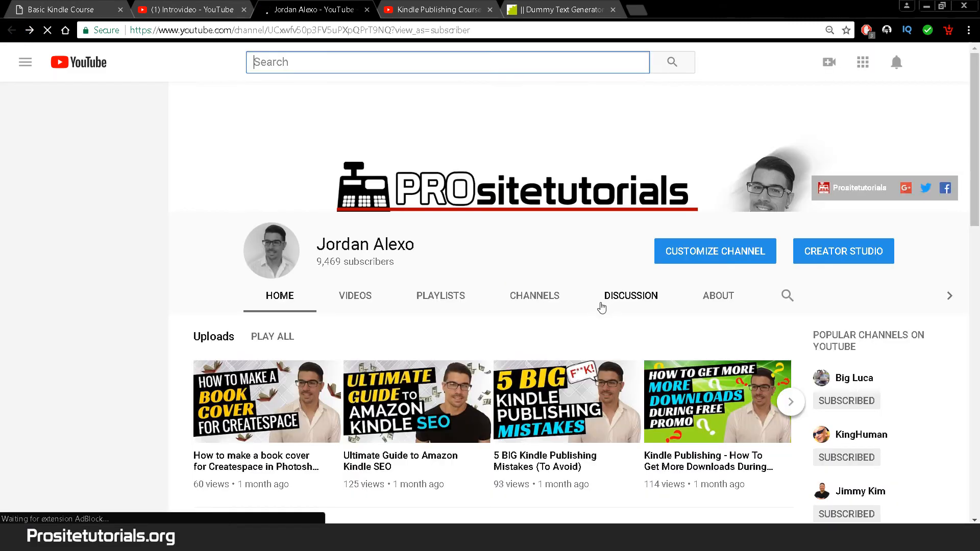
pyautogui.moveTo(976, 132); pyautogui.dragTo(976, 211)
pyautogui.click(572, 226)
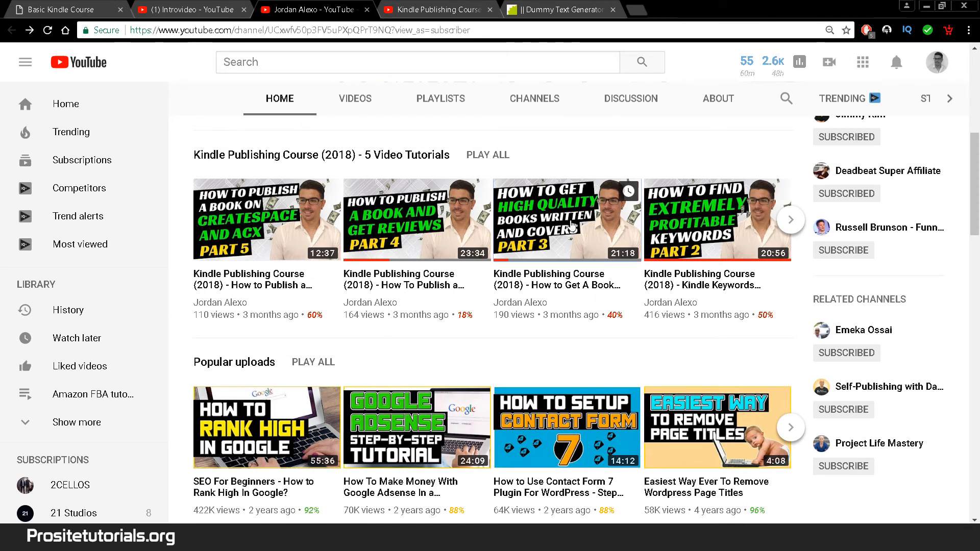
pyautogui.rightClick(572, 226)
pyautogui.click(597, 232)
pyautogui.click(434, 9)
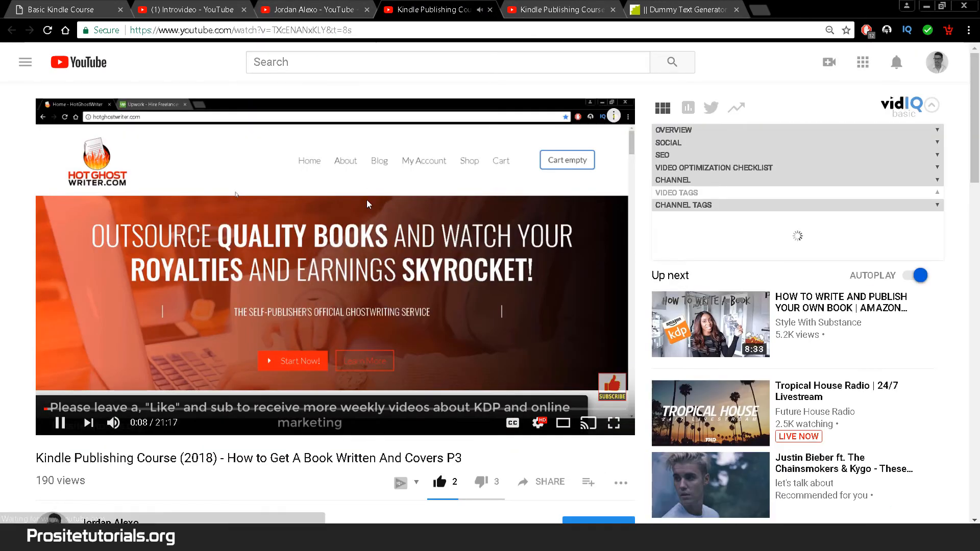
pyautogui.moveTo(326, 30); pyautogui.dragTo(360, 30)
pyautogui.press('BackSpace')
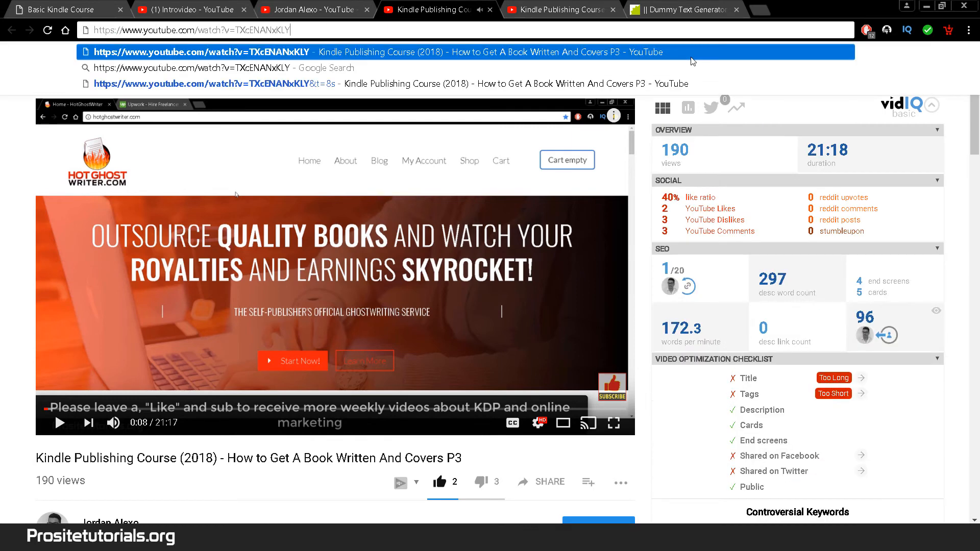
pyautogui.hotkey('ctrl', 'a')
pyautogui.hotkey('ctrl', 'c')
pyautogui.click(32, 6)
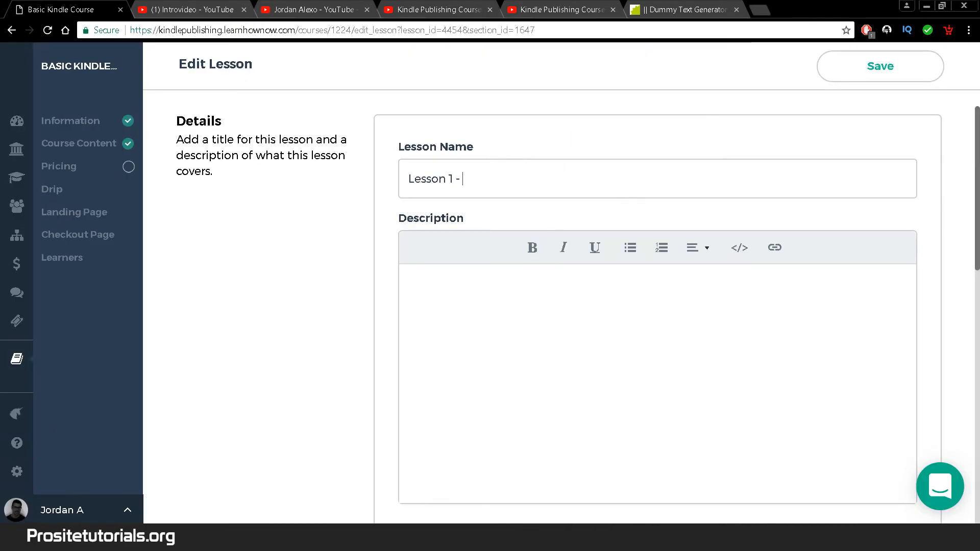
pyautogui.moveTo(975, 173); pyautogui.dragTo(972, 415)
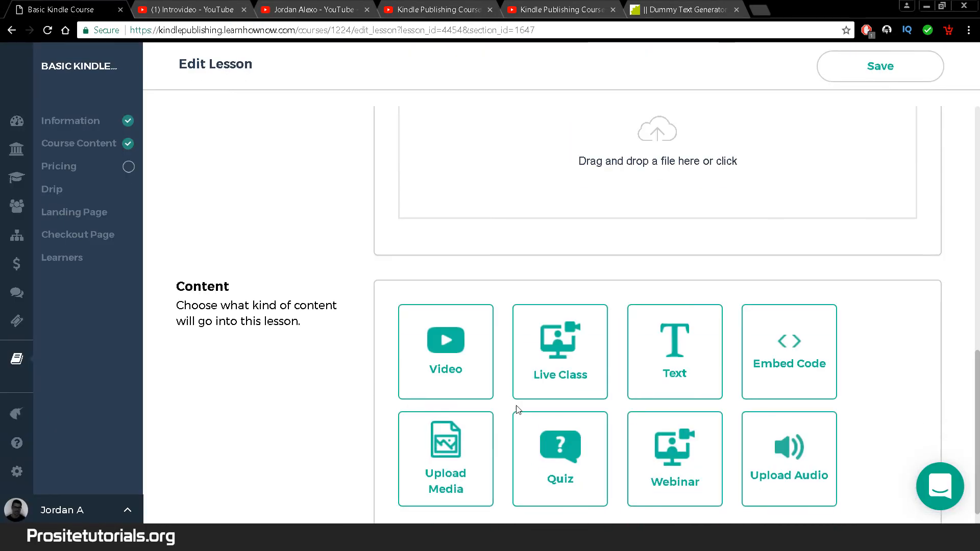
pyautogui.click(464, 376)
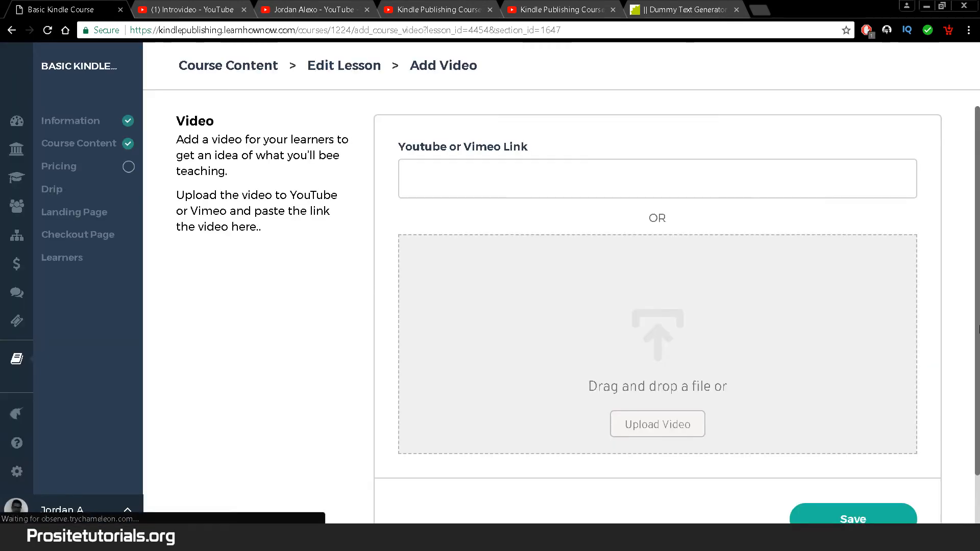
pyautogui.scroll(-2, 596, 104)
pyautogui.hotkey('ctrl', '+')
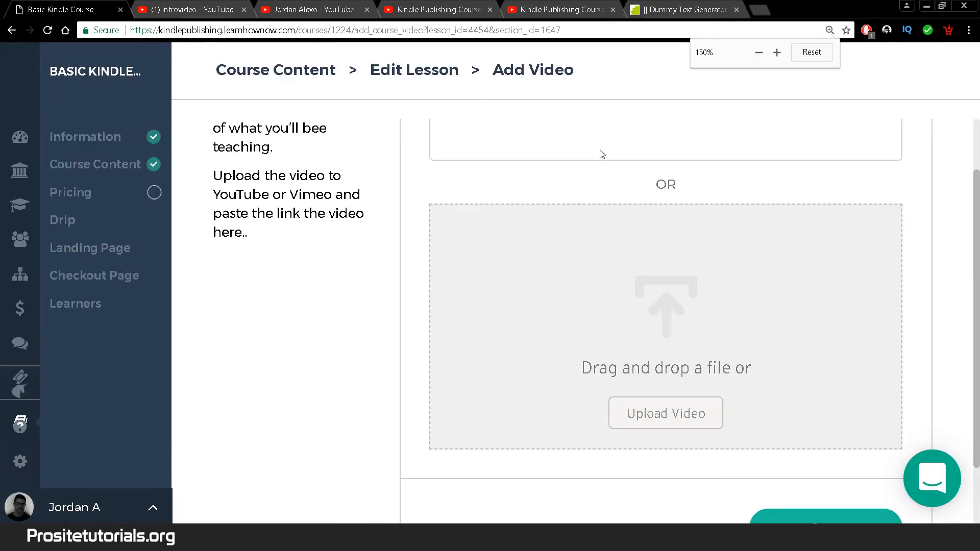
pyautogui.hotkey('ctrl', '+')
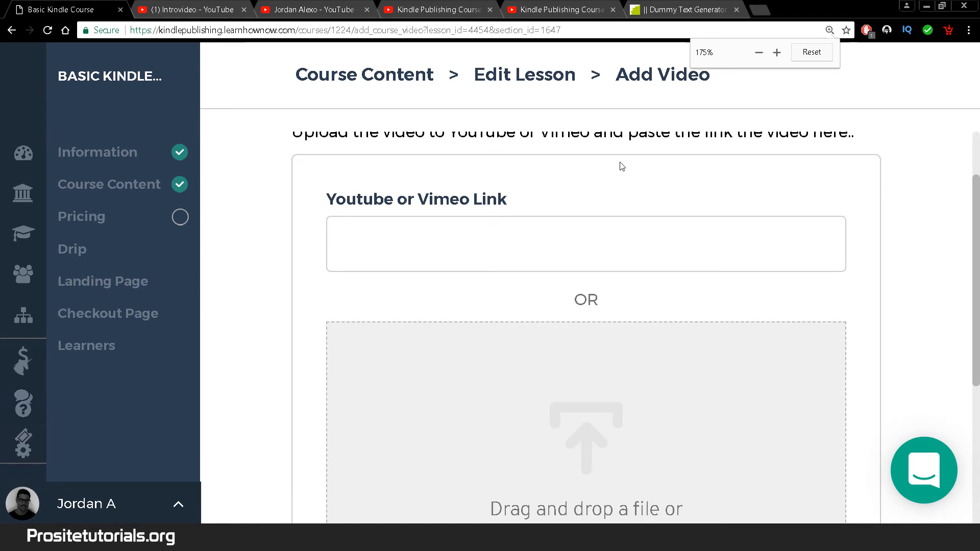
pyautogui.hotkey('ctrl', '-')
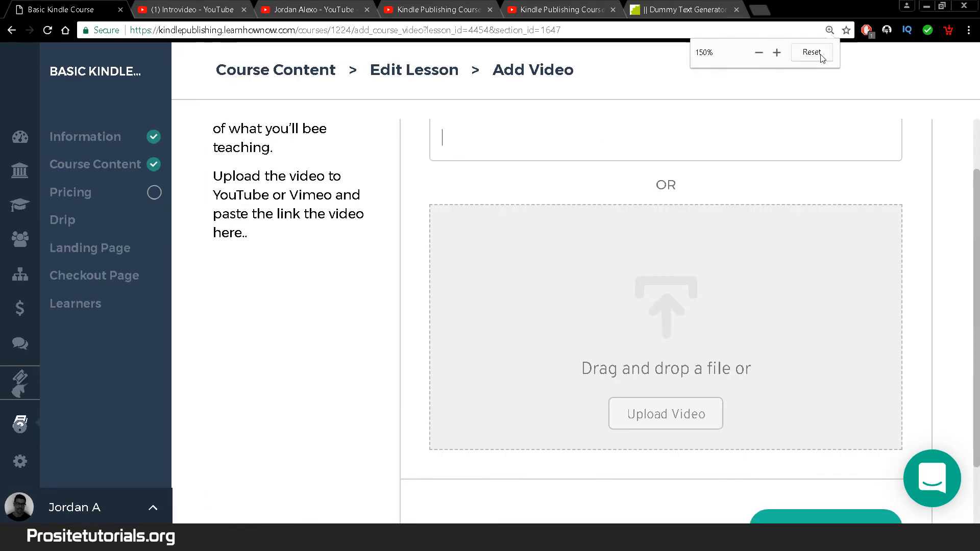
pyautogui.click(821, 55)
pyautogui.click(683, 108)
pyautogui.hotkey('ctrl', 'v')
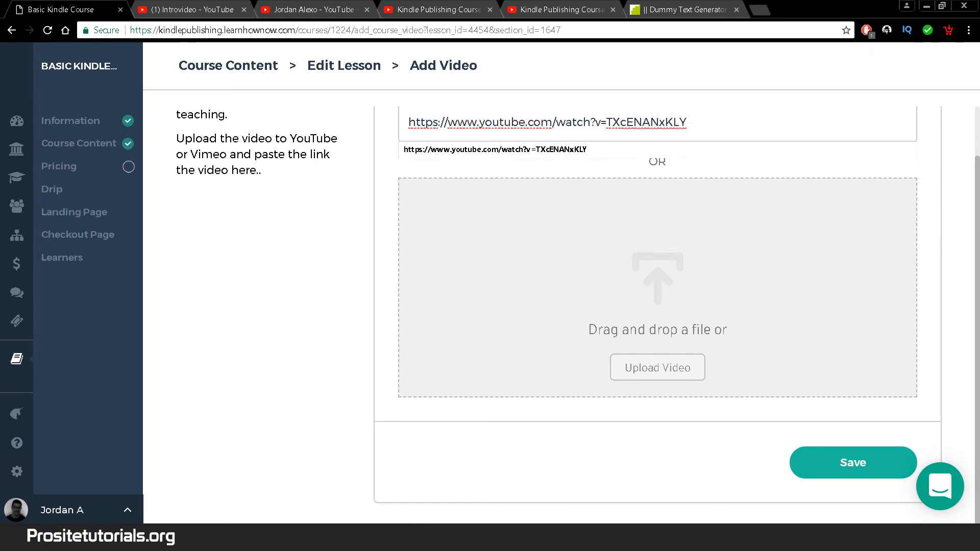
pyautogui.scroll(1, 666, 242)
pyautogui.click(303, 283)
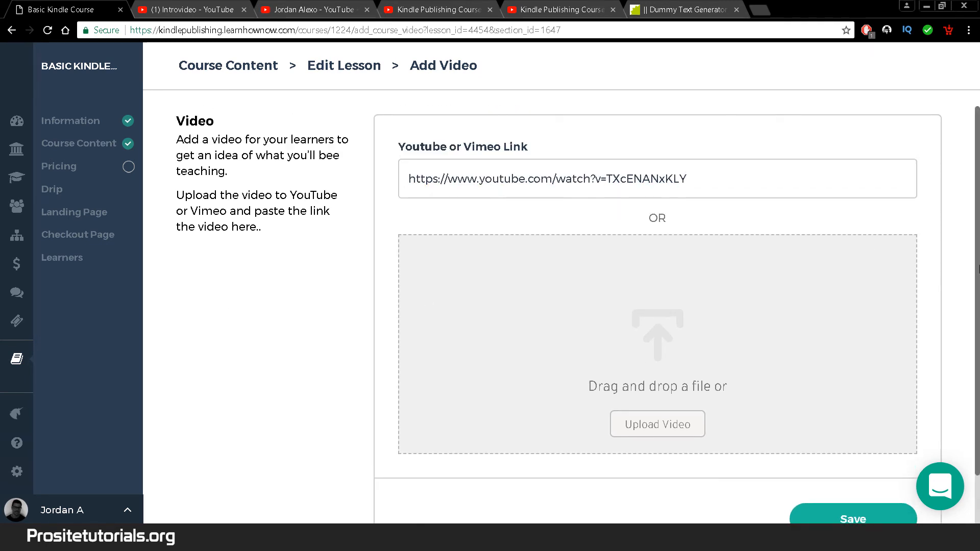
pyautogui.scroll(-1, 978, 269)
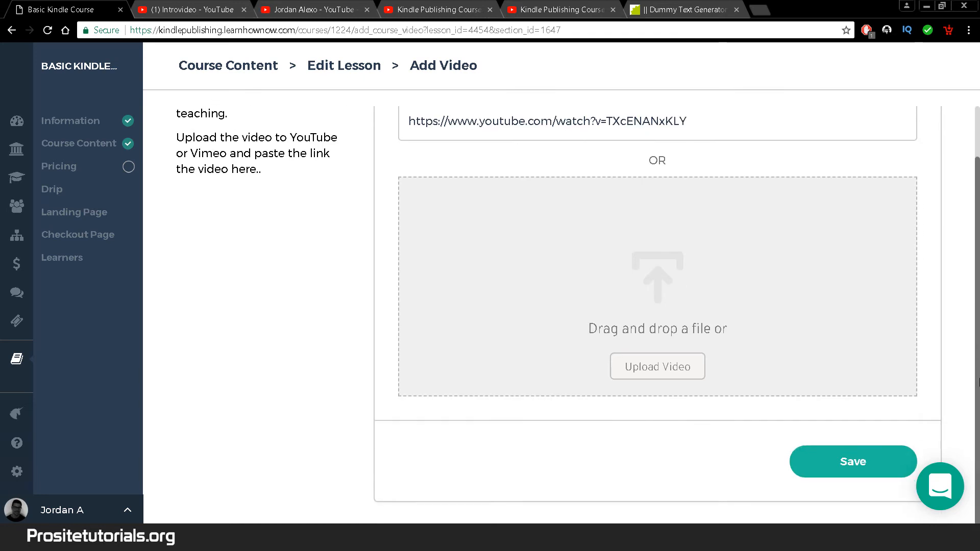
pyautogui.click(873, 478)
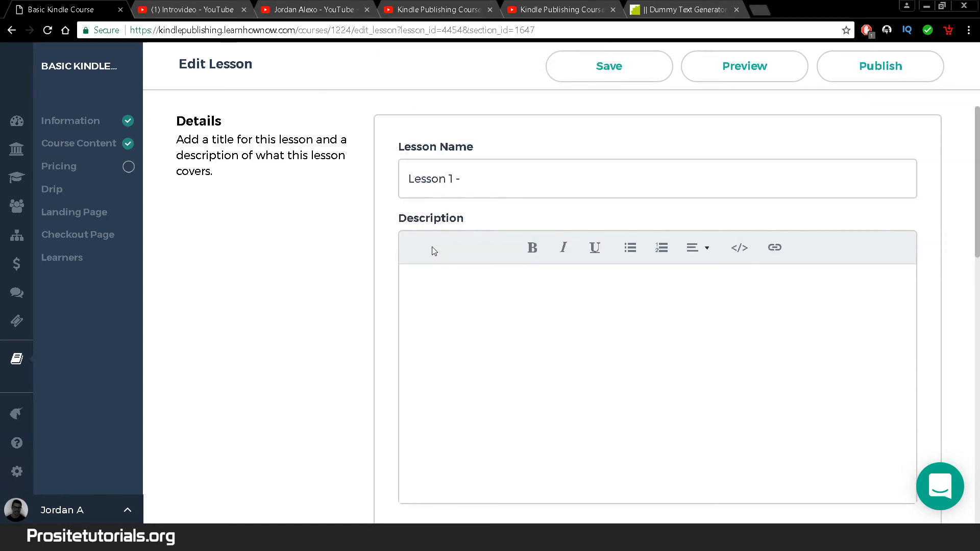
# - Name the lesson 'Lesson 1 - How to Get A Book Written And Covers' from the video title
pyautogui.scroll(-3, 431, 247)
pyautogui.scroll(3, 443, 217)
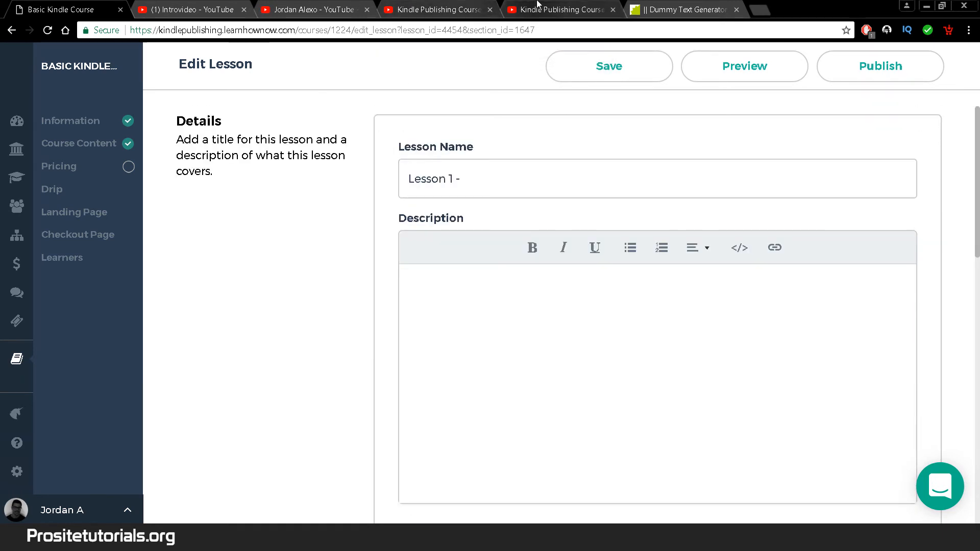
pyautogui.click(402, 4)
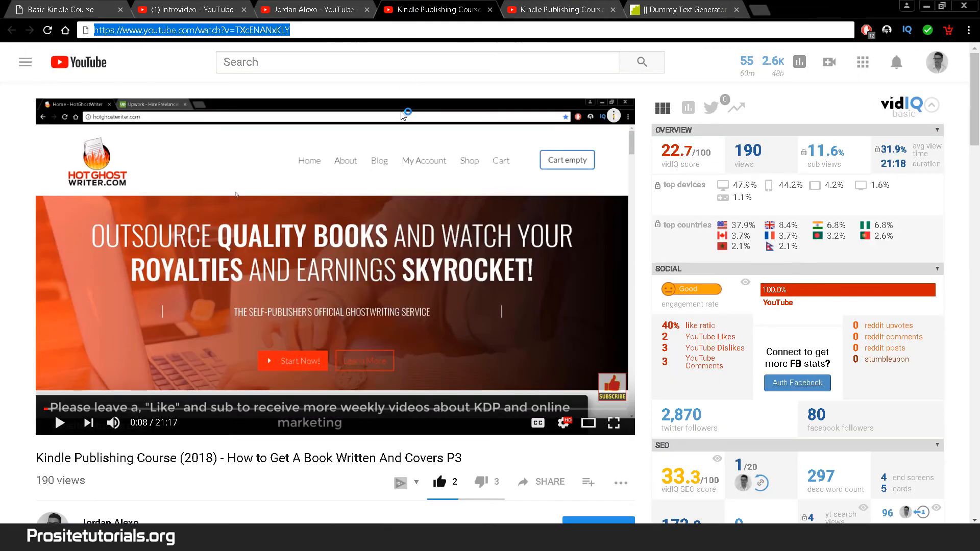
pyautogui.moveTo(225, 458); pyautogui.dragTo(437, 455)
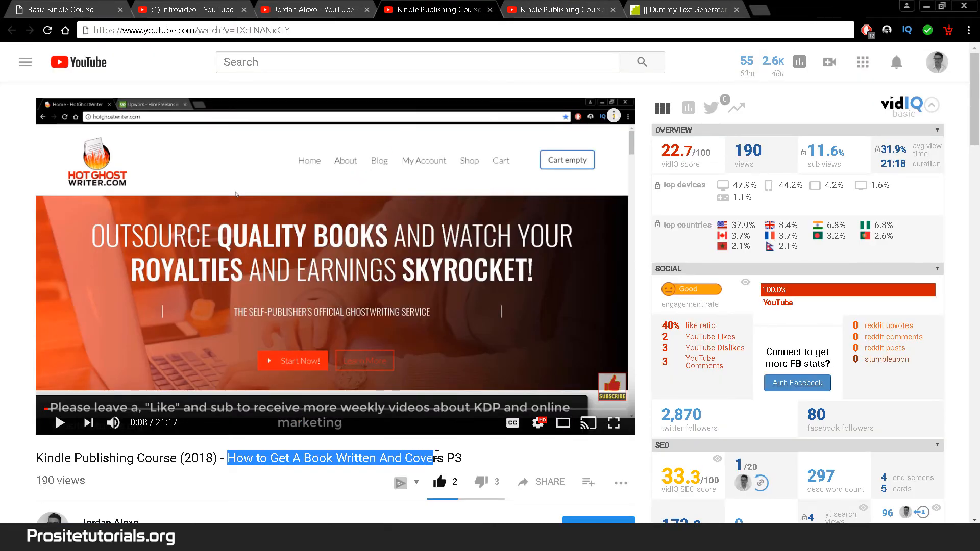
pyautogui.hotkey('ctrl', 'c')
pyautogui.click(61, 9)
pyautogui.hotkey('ctrl', 'v')
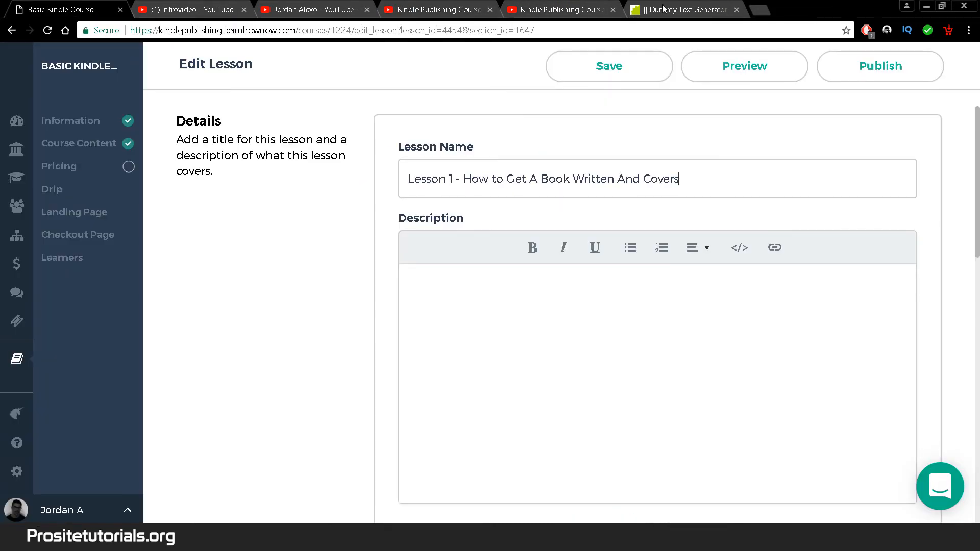
# - Paste Lorem ipsum placeholder text from the dummy text generator as the lesson description
pyautogui.click(670, 10)
pyautogui.hotkey('ctrl', 'c')
pyautogui.click(61, 9)
pyautogui.click(660, 368)
pyautogui.hotkey('ctrl', 'v')
pyautogui.scroll(-10, 977, 329)
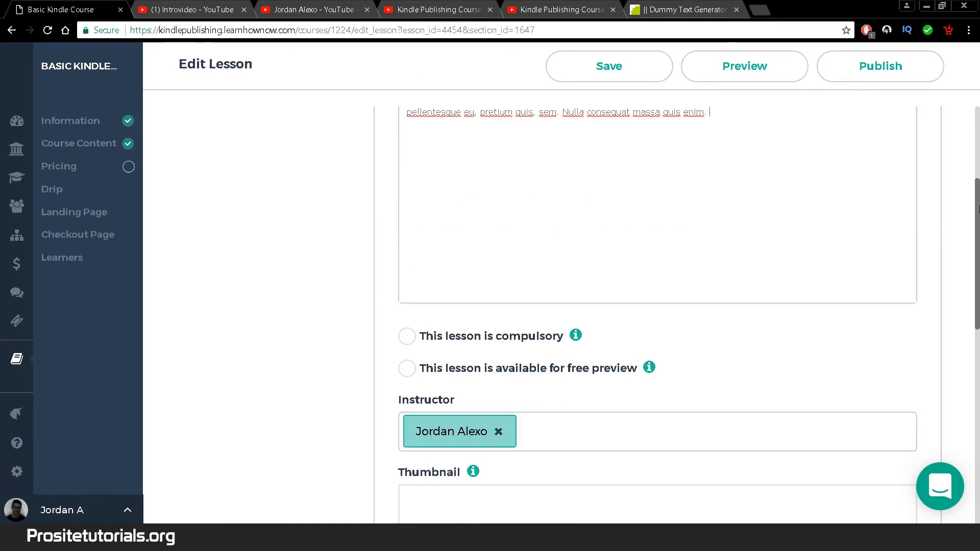
pyautogui.moveTo(977, 329); pyautogui.dragTo(977, 396)
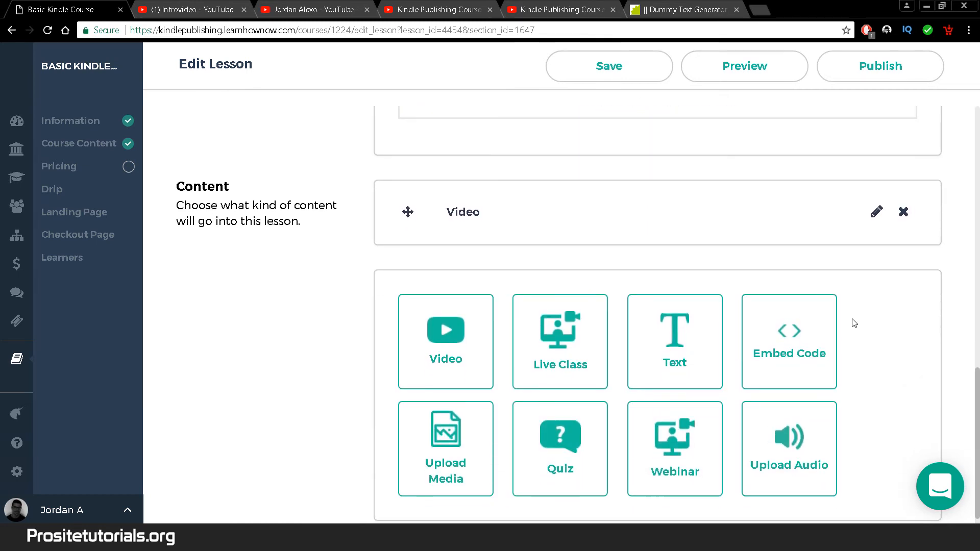
# - Upload Q&A.pdf as the lesson's media, save, and return to Course Content
pyautogui.click(433, 459)
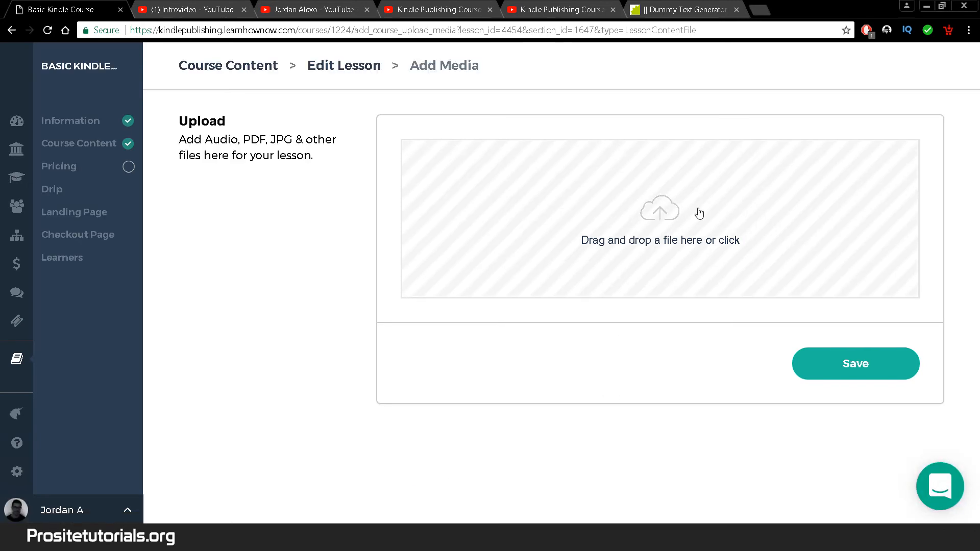
pyautogui.click(699, 212)
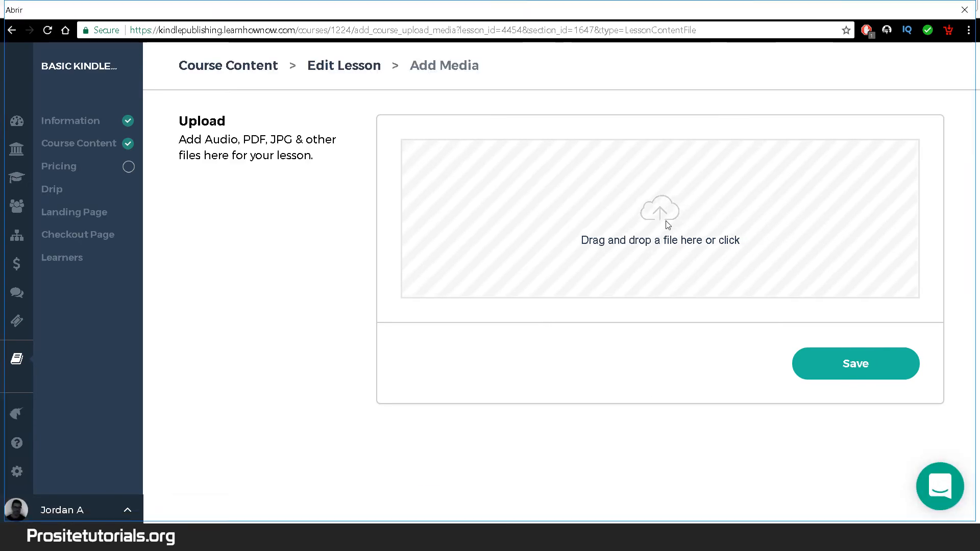
pyautogui.click(691, 134)
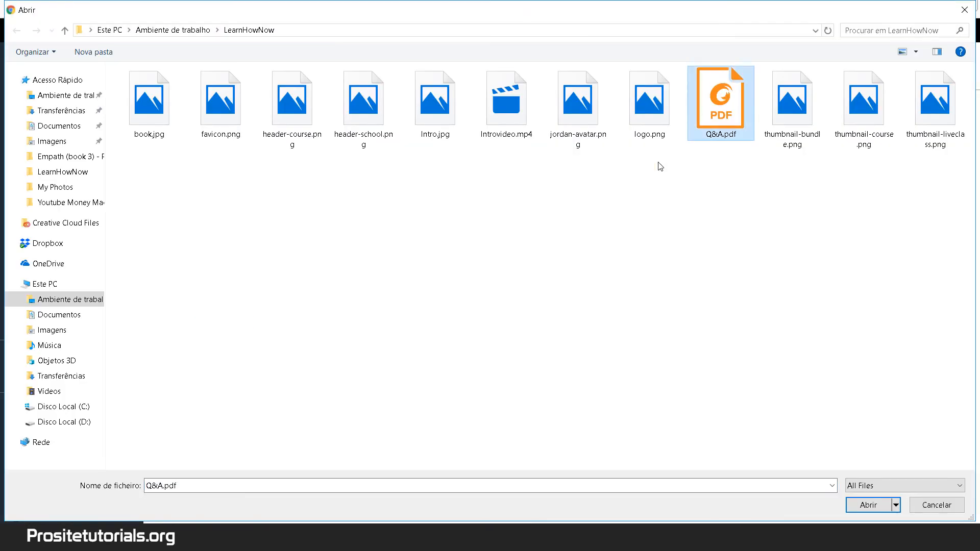
pyautogui.click(881, 510)
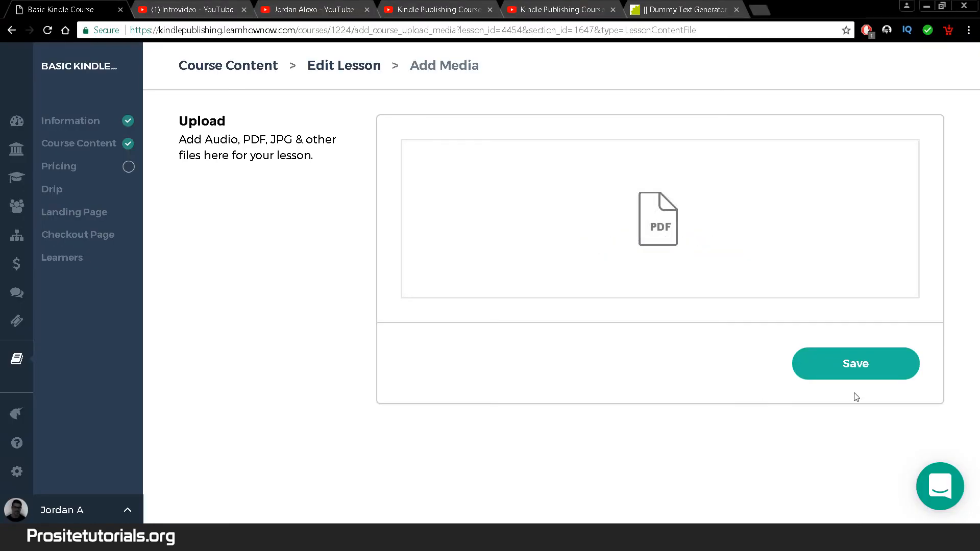
pyautogui.click(864, 371)
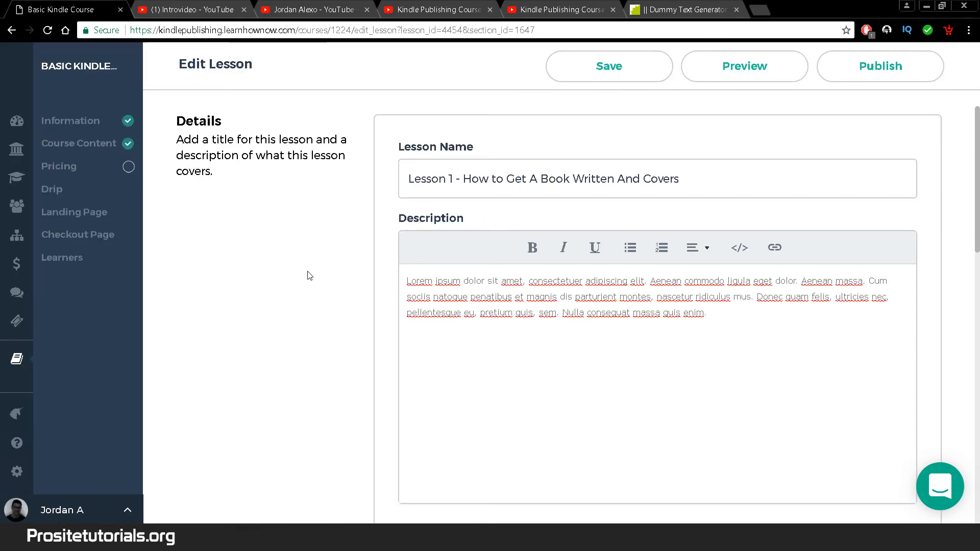
pyautogui.click(86, 144)
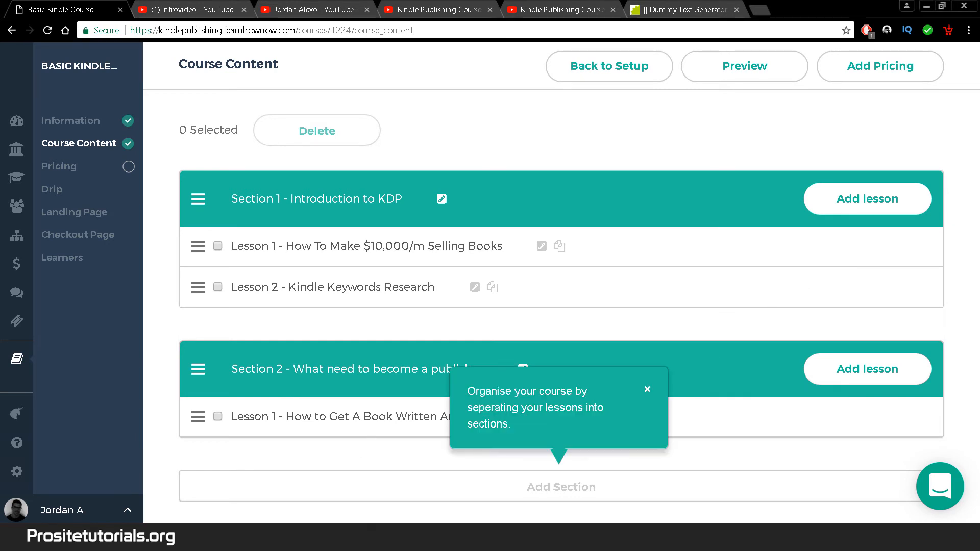
# - Add another Section 2 lesson and renumber its name to Lesson 3
pyautogui.click(867, 369)
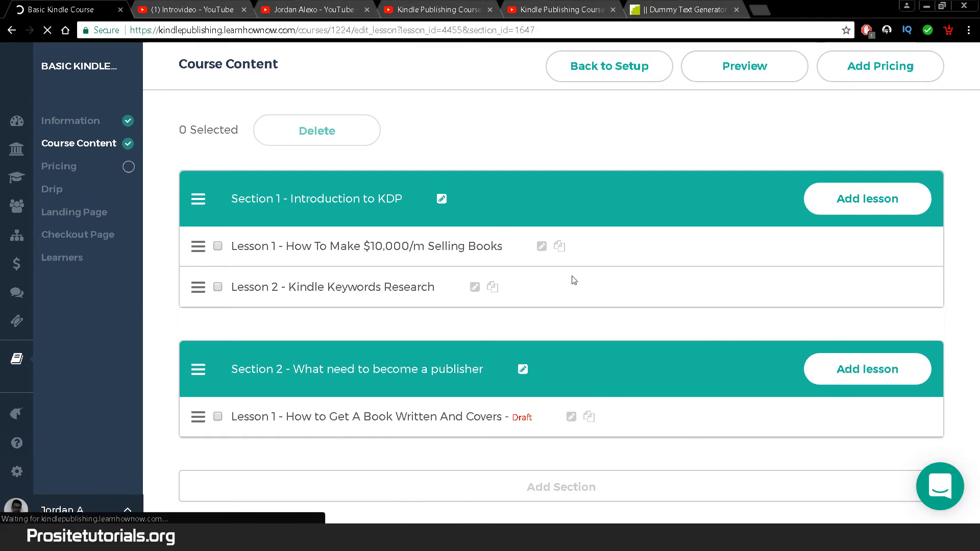
pyautogui.click(504, 175)
pyautogui.press('BackSpace')
pyautogui.write('3')
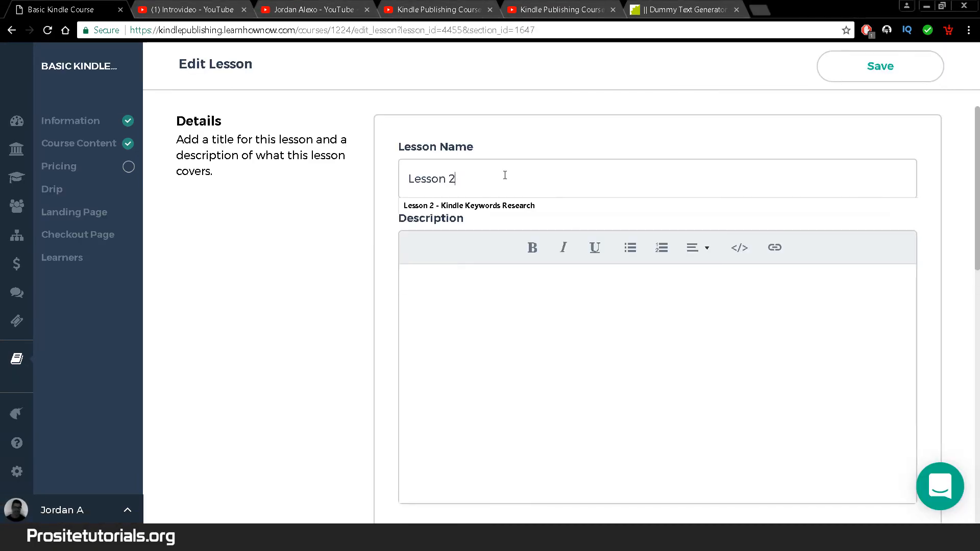
# - Copy the next YouTube video's link, save it to the lesson, and select its title topic
pyautogui.click(486, 5)
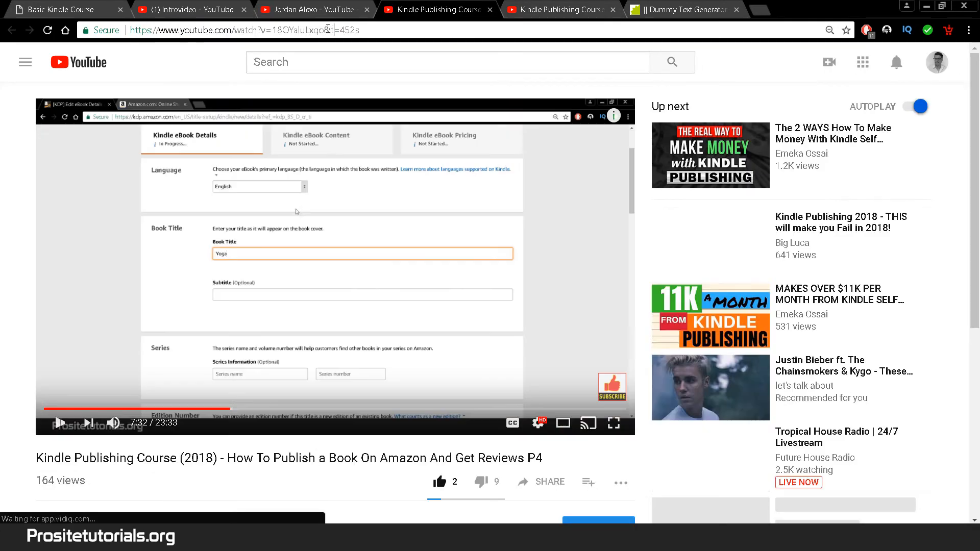
pyautogui.click(327, 29)
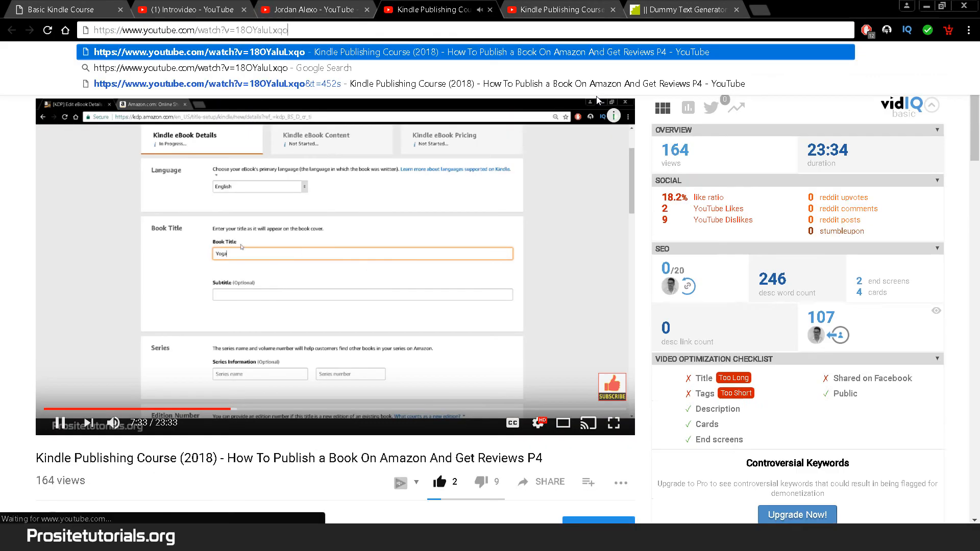
pyautogui.hotkey('ctrl', 'c')
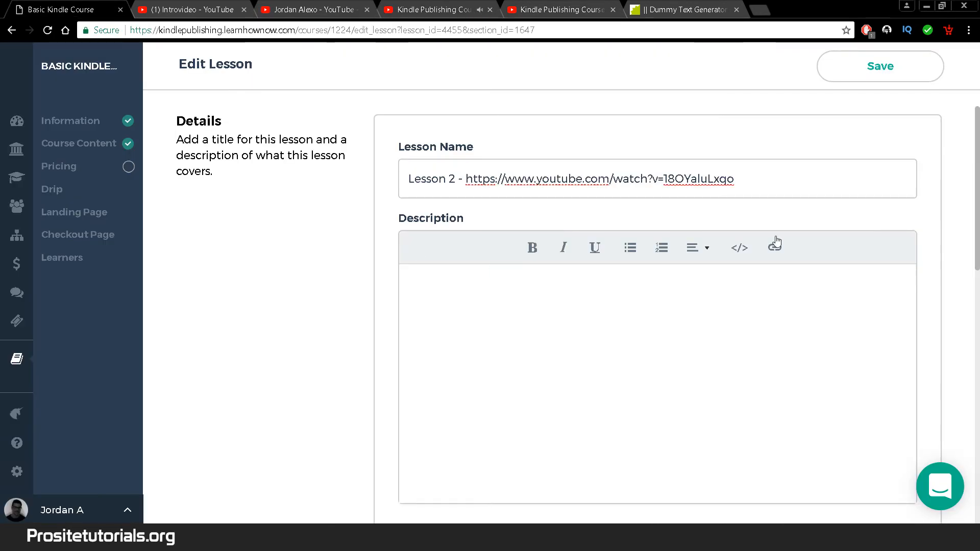
pyautogui.scroll(-5, 624, 388)
pyautogui.scroll(-5, 625, 388)
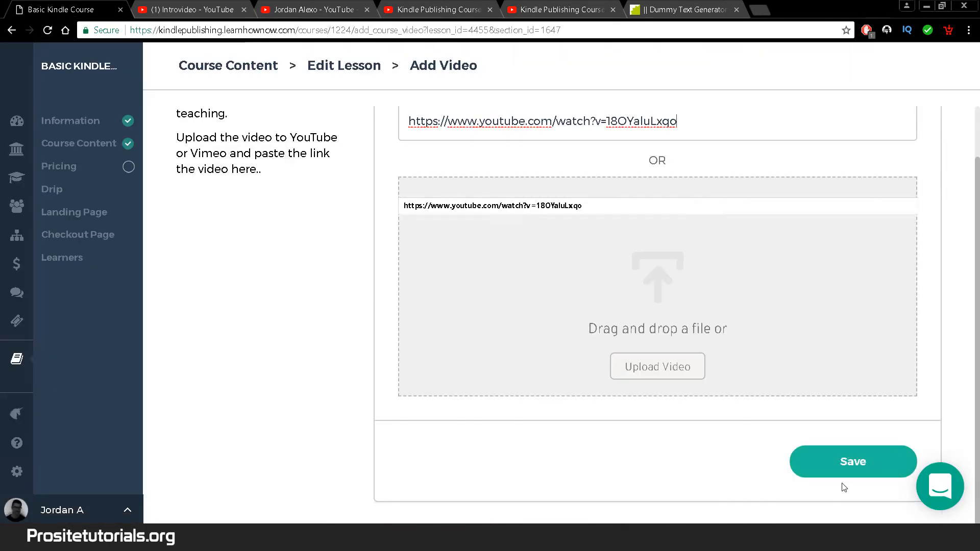
pyautogui.click(843, 472)
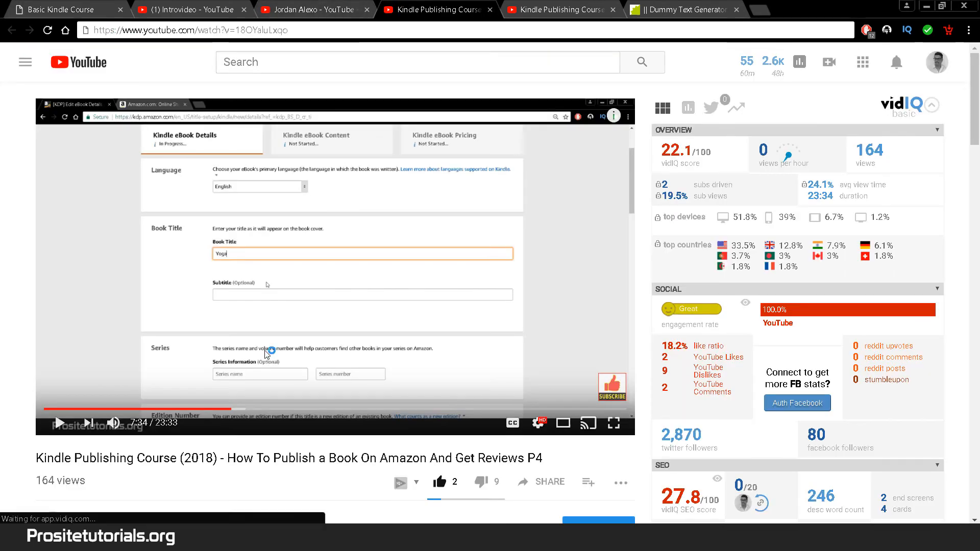
pyautogui.moveTo(224, 458); pyautogui.dragTo(500, 458)
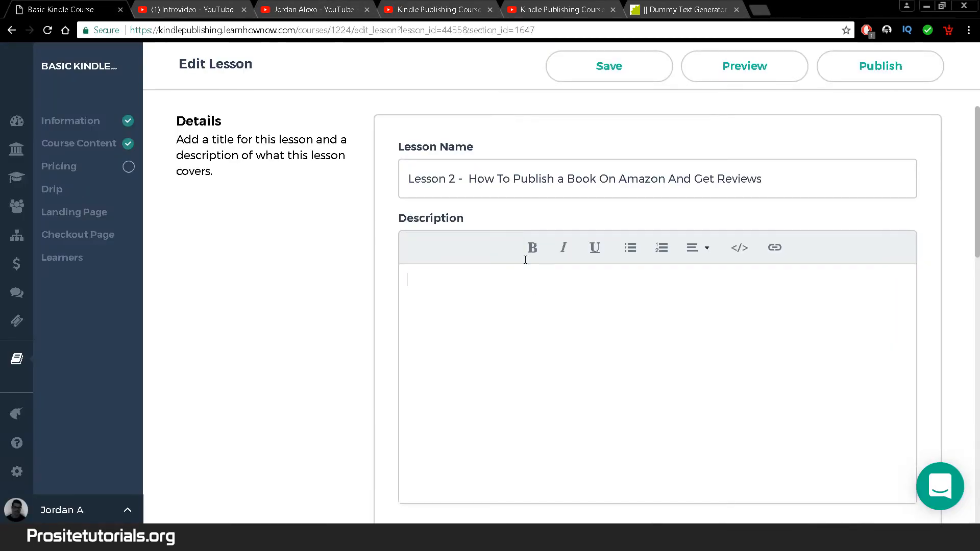
pyautogui.scroll(-5, 477, 121)
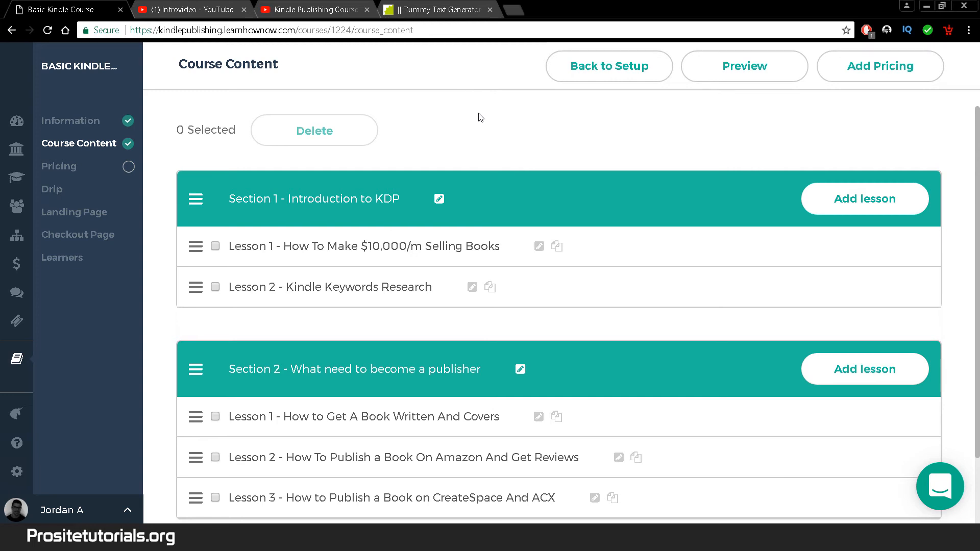
# - Add a Section 2 lesson named 'Lesson 4 - Live Class' with a Lorem ipsum description
pyautogui.moveTo(978, 163); pyautogui.dragTo(978, 180)
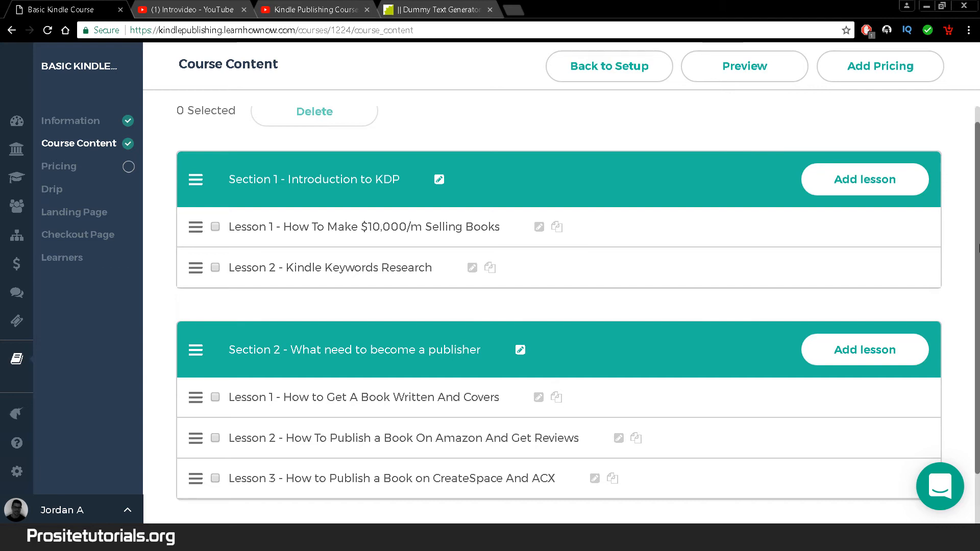
pyautogui.moveTo(977, 242); pyautogui.dragTo(978, 303)
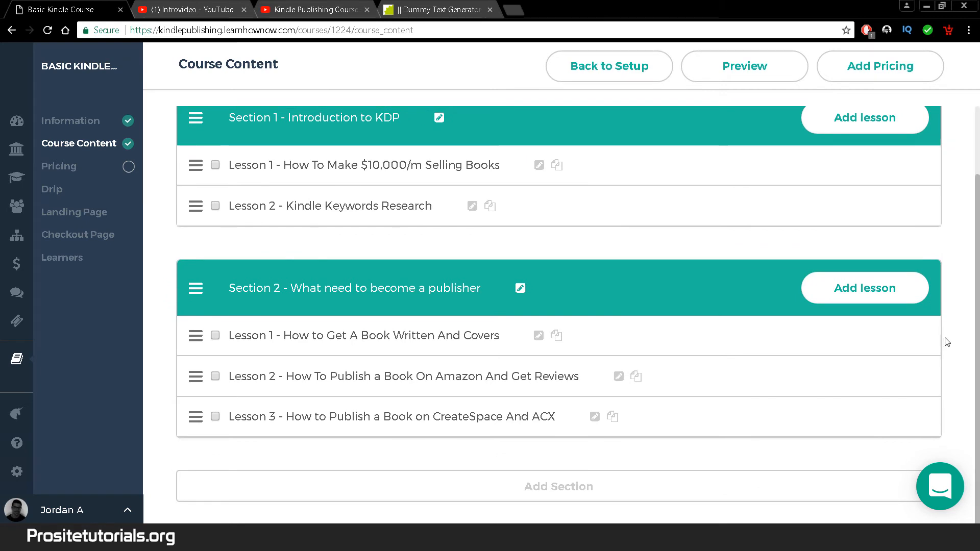
pyautogui.click(841, 295)
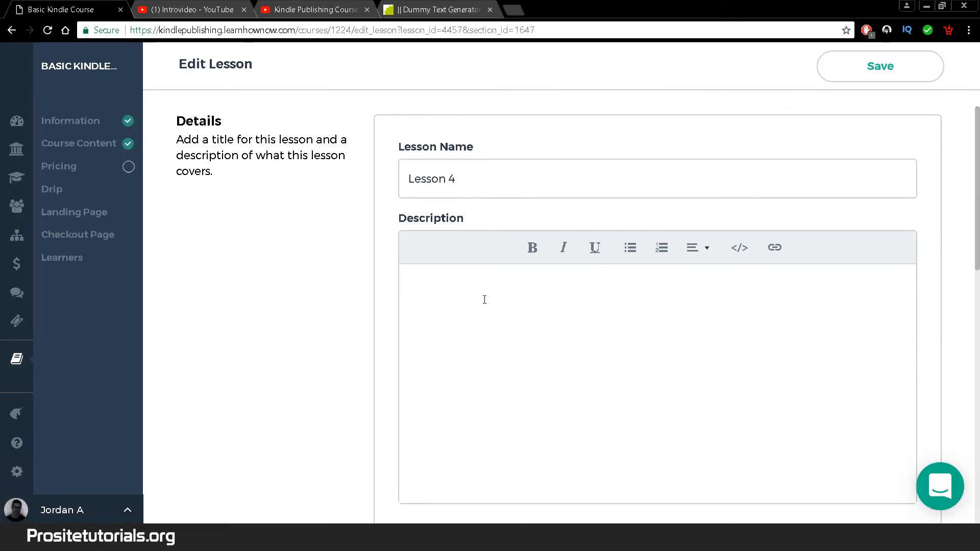
pyautogui.click(451, 5)
pyautogui.hotkey('ctrl', 'c')
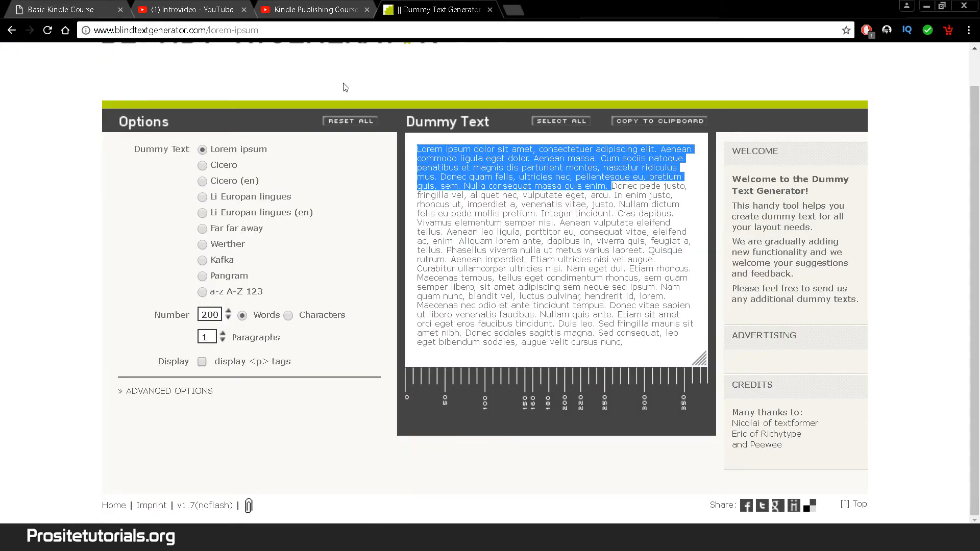
pyautogui.click(56, 9)
pyautogui.hotkey('ctrl', 'v')
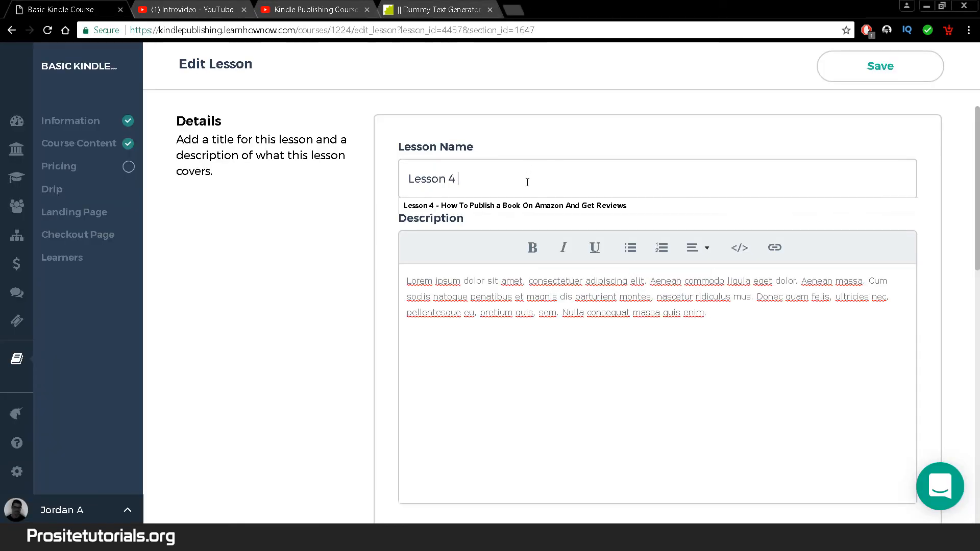
pyautogui.write('- Live ')
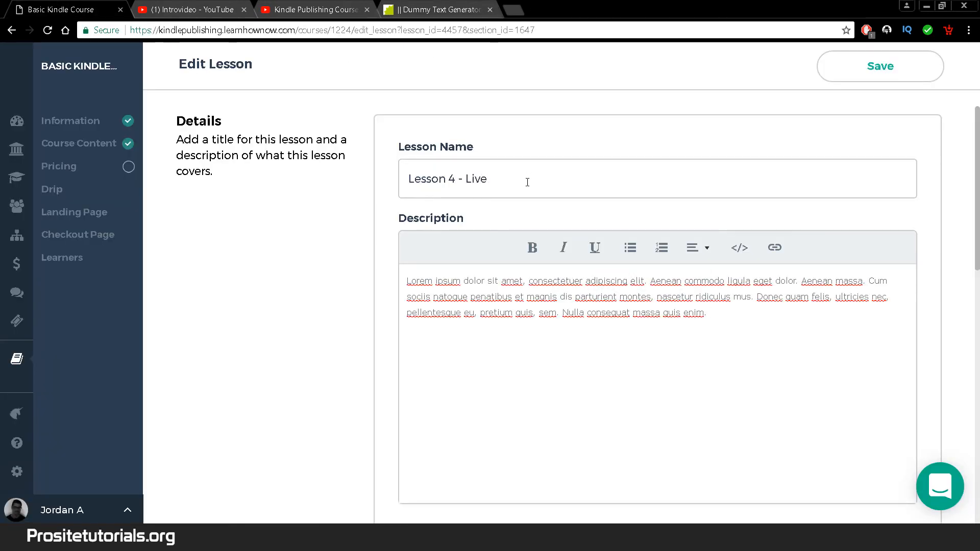
pyautogui.write('Class')
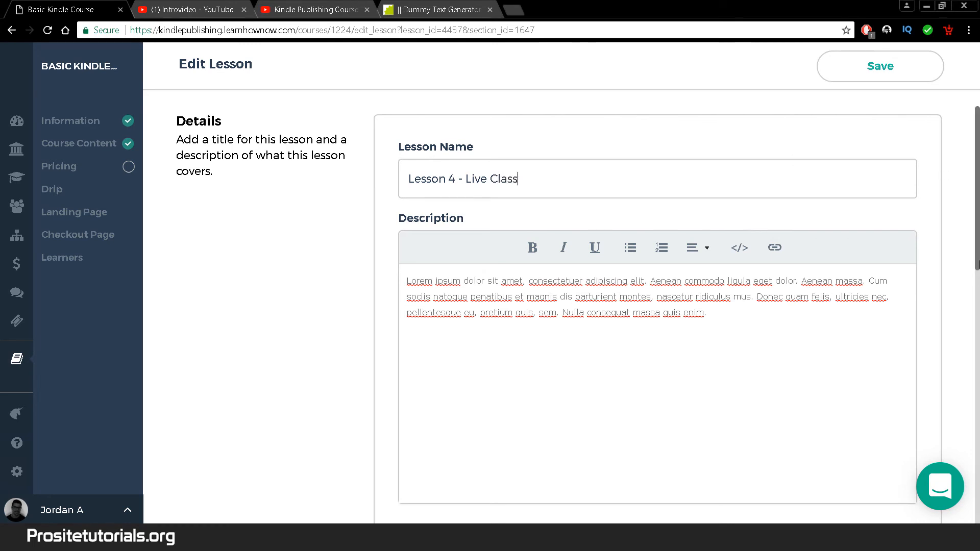
pyautogui.moveTo(977, 263); pyautogui.dragTo(973, 525)
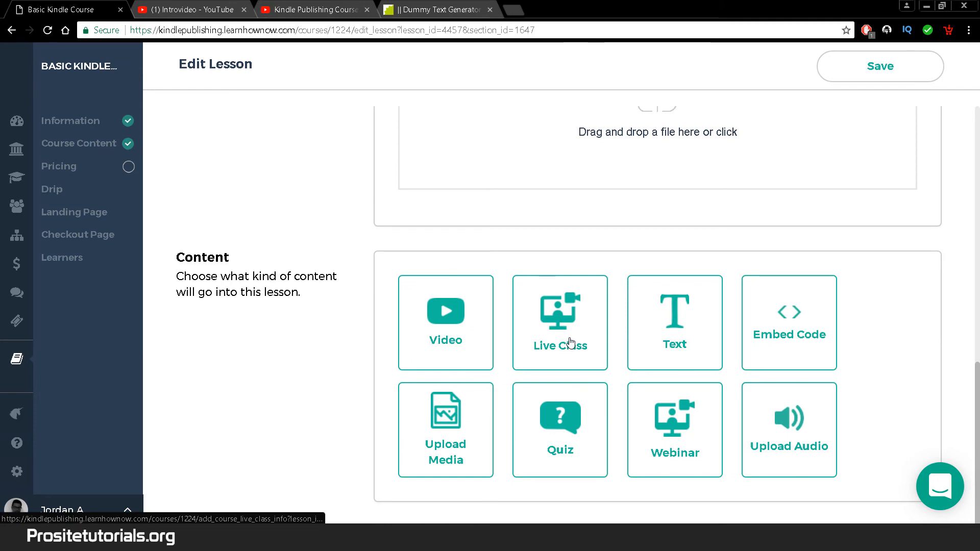
# - Make Lesson 4 a live class: Expert level, 1 hour, bookable 48 hours ahead, One-to-One
pyautogui.click(571, 342)
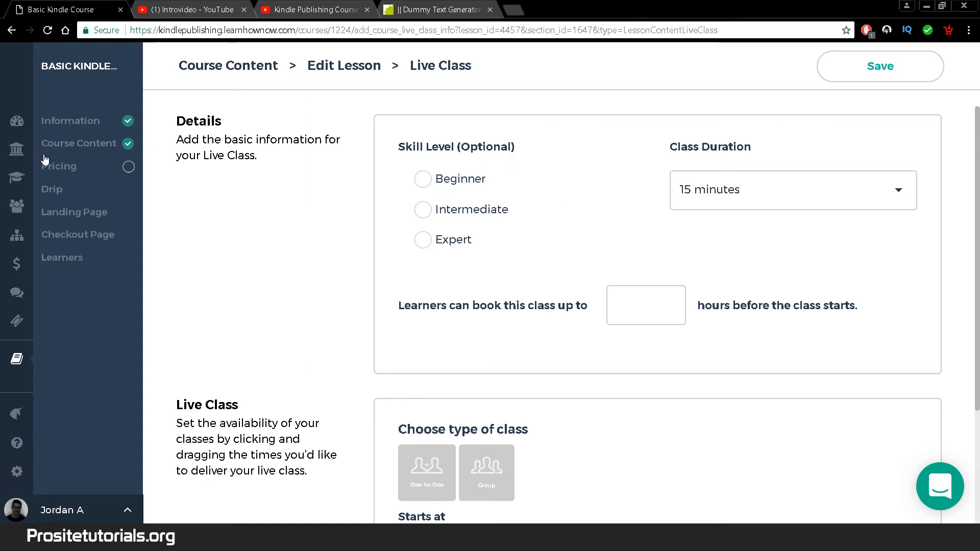
pyautogui.click(103, 209)
pyautogui.click(425, 245)
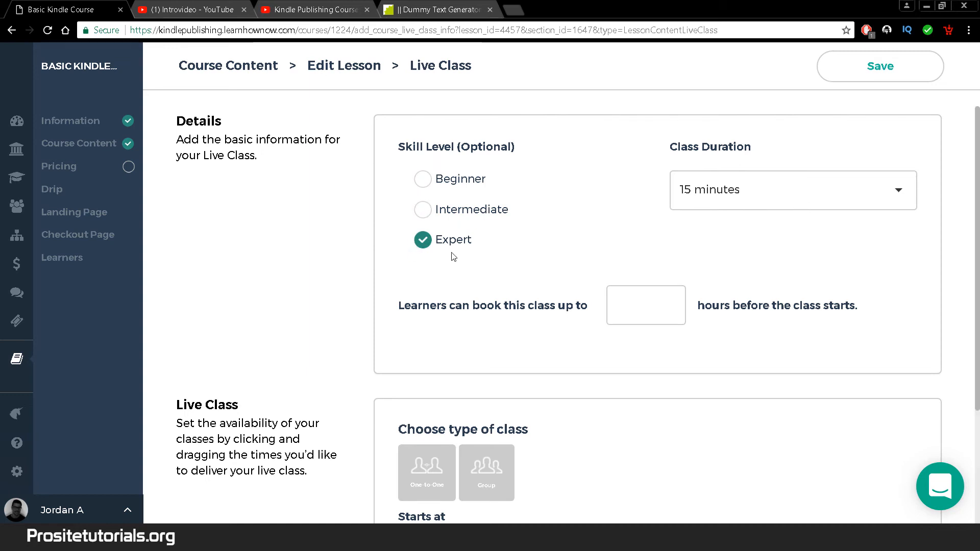
pyautogui.click(700, 201)
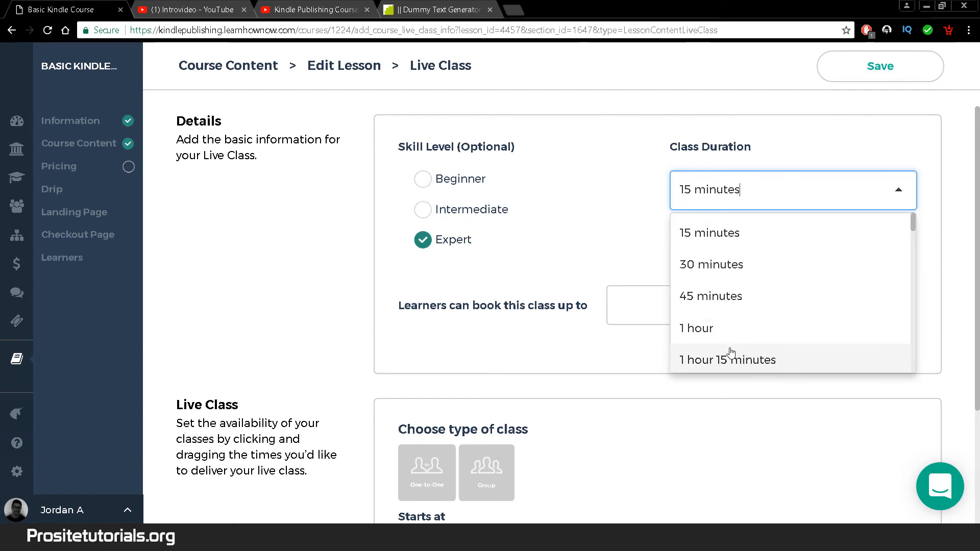
pyautogui.click(735, 330)
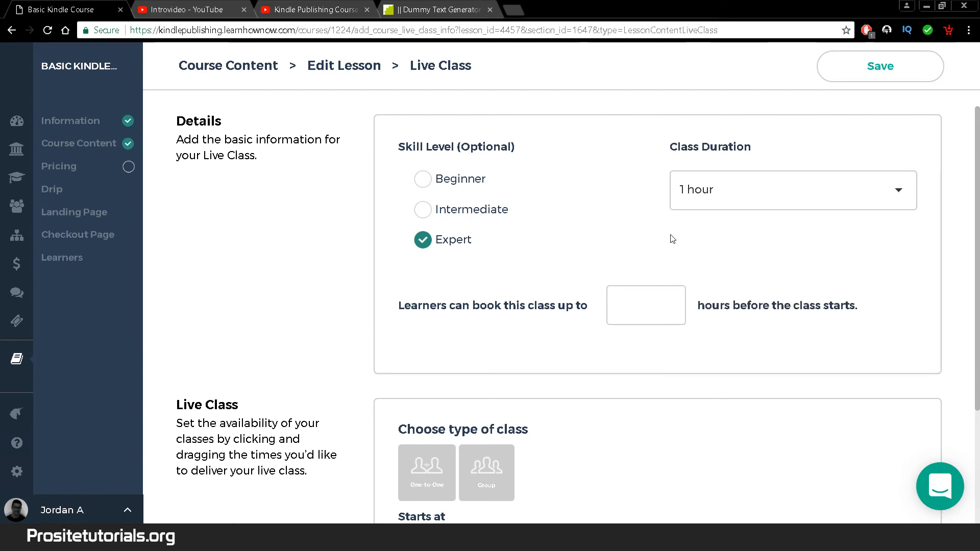
pyautogui.click(615, 309)
pyautogui.write('4')
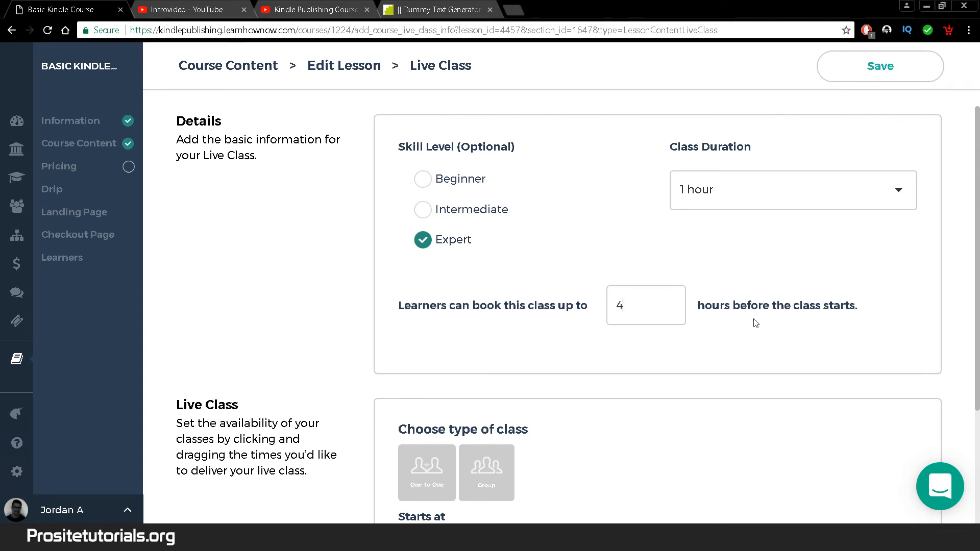
pyautogui.write('8')
pyautogui.moveTo(977, 186); pyautogui.dragTo(974, 295)
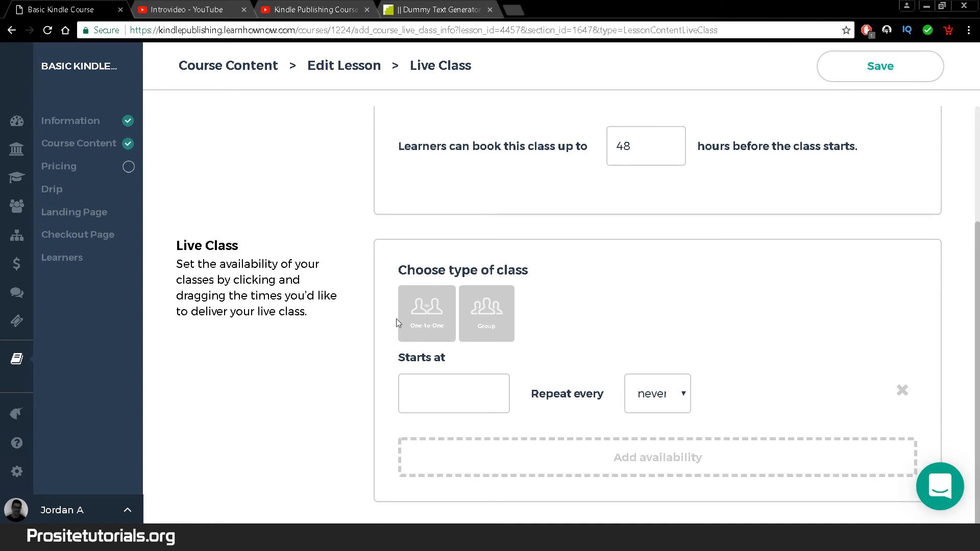
pyautogui.click(417, 320)
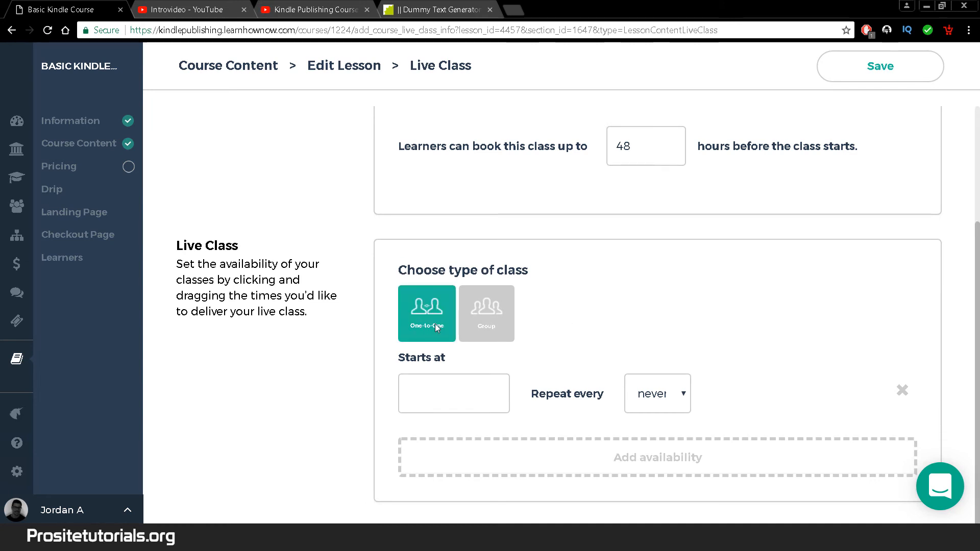
pyautogui.click(462, 384)
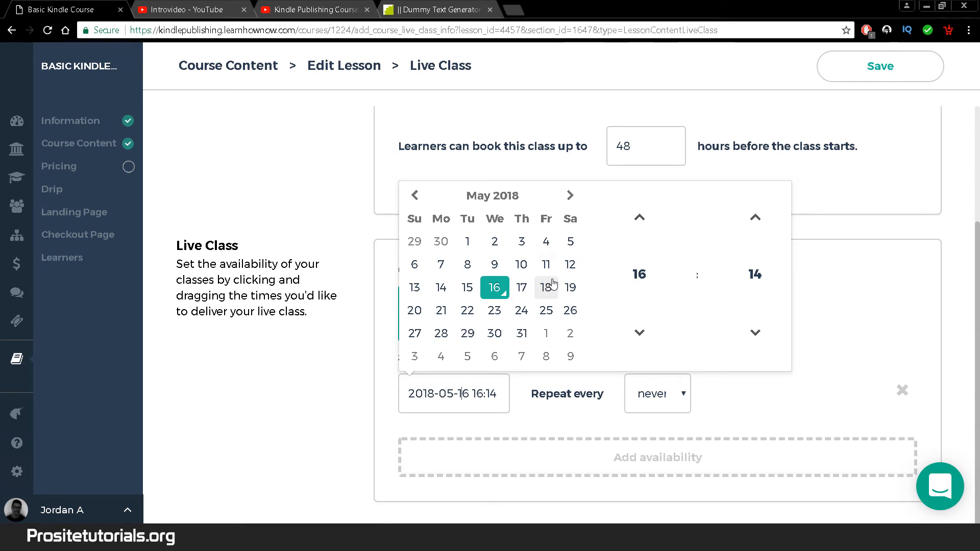
pyautogui.click(570, 287)
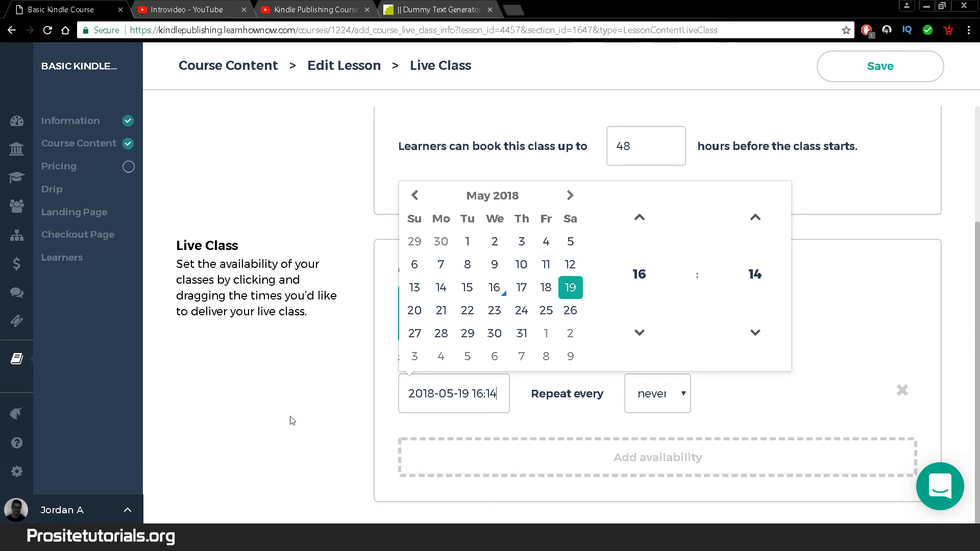
pyautogui.click(253, 455)
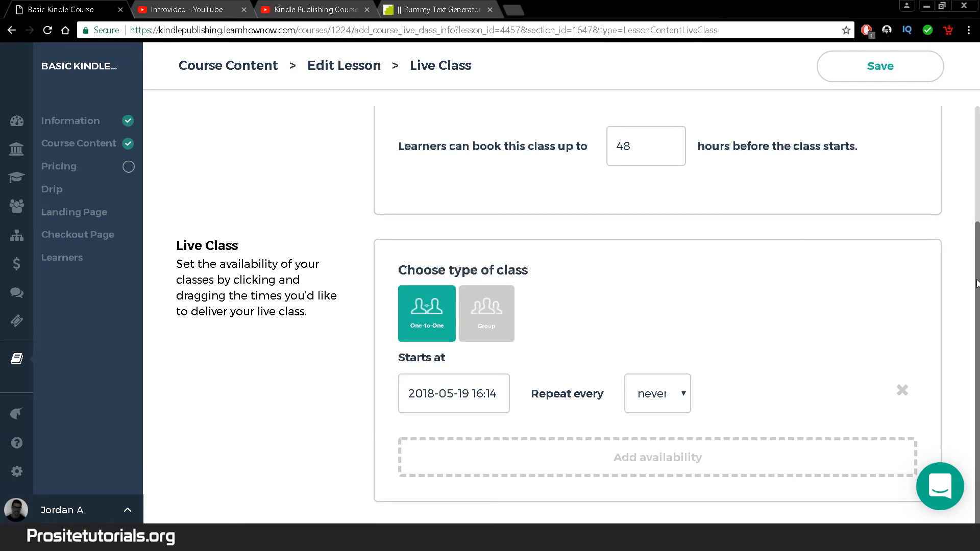
pyautogui.scroll(1, 977, 283)
pyautogui.scroll(-1, 974, 311)
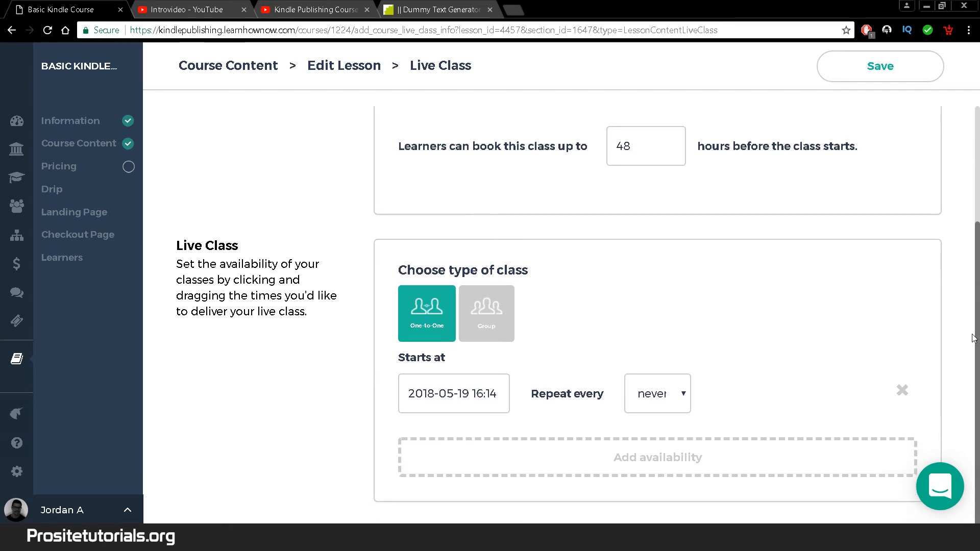
pyautogui.moveTo(974, 338)
pyautogui.mouseDown()
pyautogui.moveTo(978, 311)
pyautogui.moveTo(976, 324)
pyautogui.mouseUp()
pyautogui.scroll(3, 948, 274)
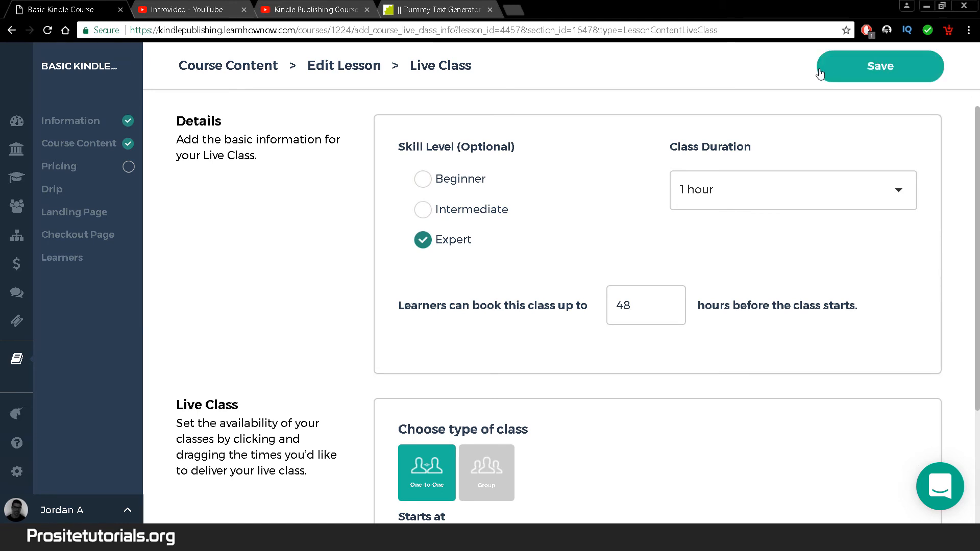
pyautogui.click(892, 74)
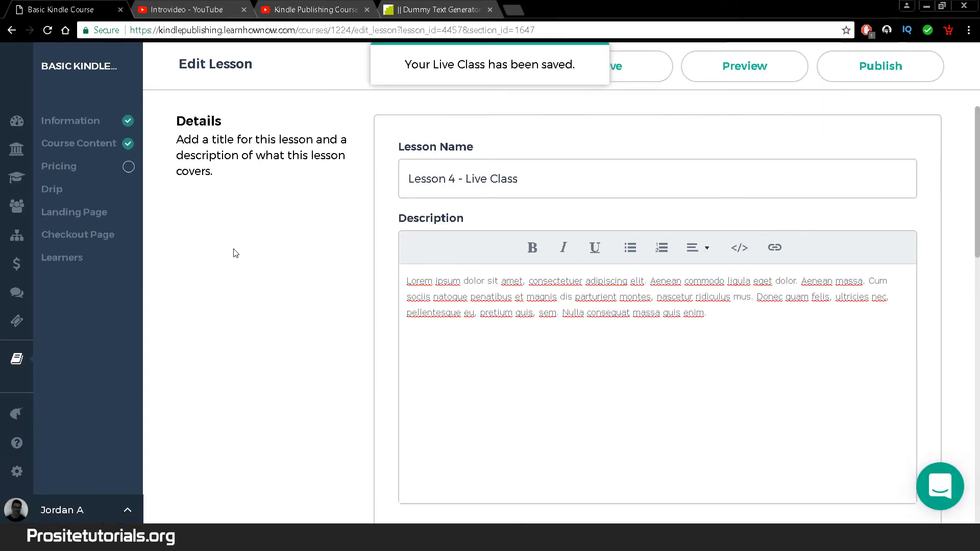
# - Publish Lesson 4 - Live Class and confirm it appears fourth under Section 2 in Course Content
pyautogui.moveTo(976, 200); pyautogui.dragTo(977, 351)
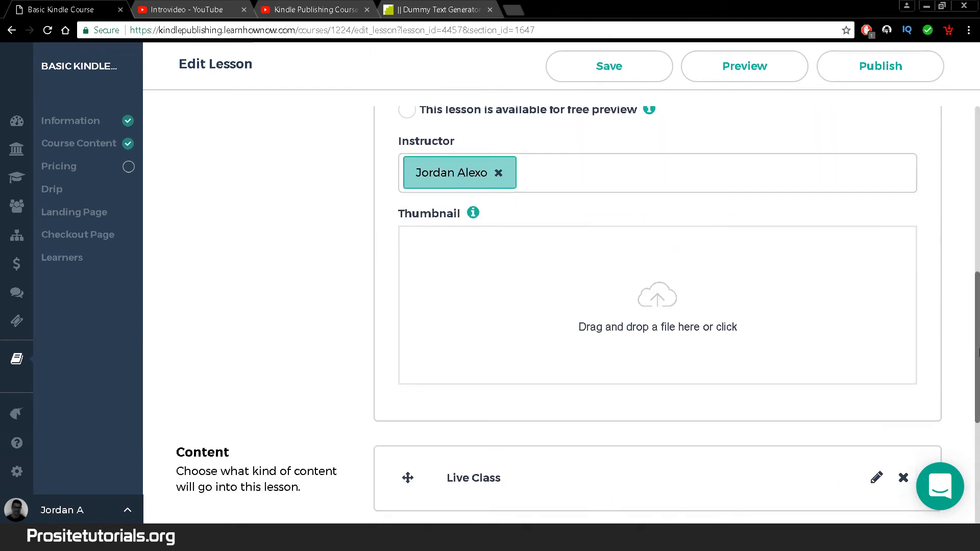
pyautogui.click(908, 81)
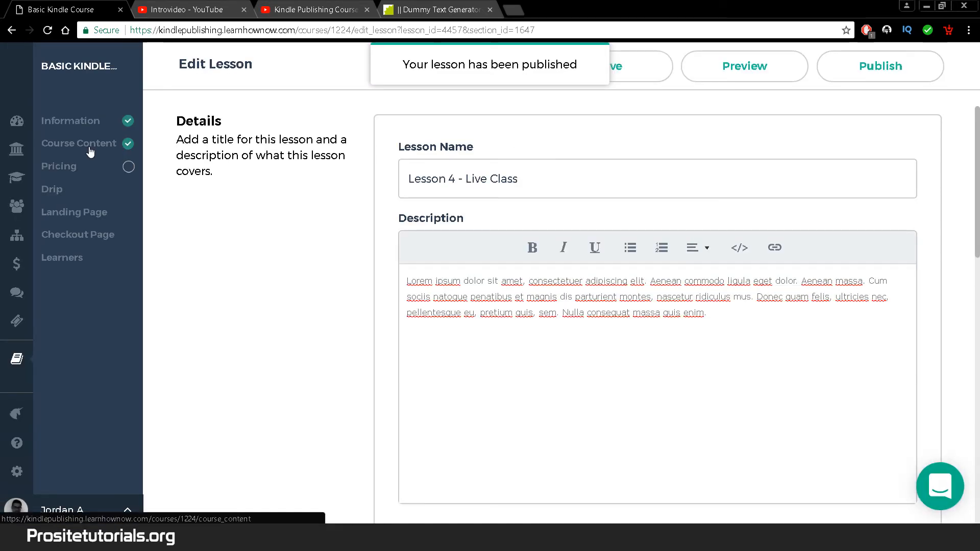
pyautogui.click(91, 145)
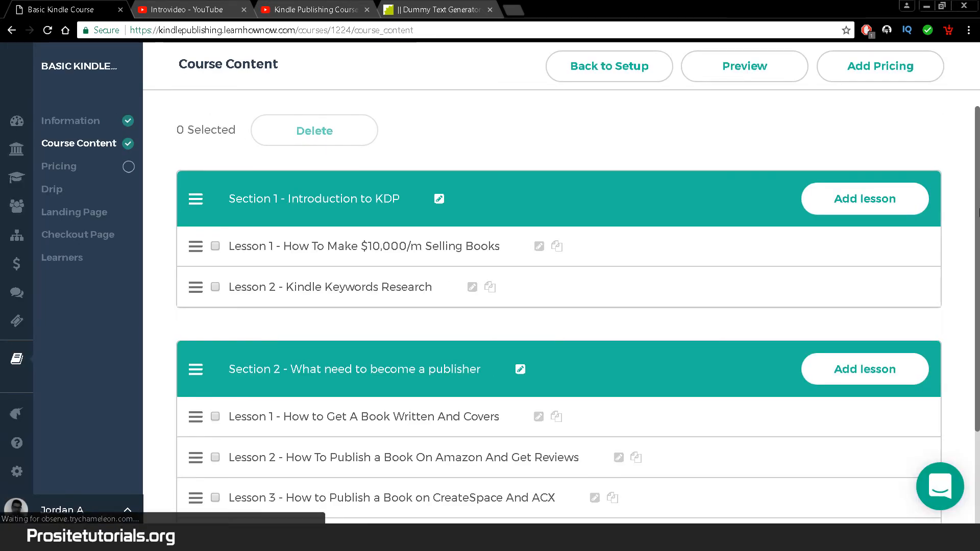
pyautogui.scroll(-3, 295, 467)
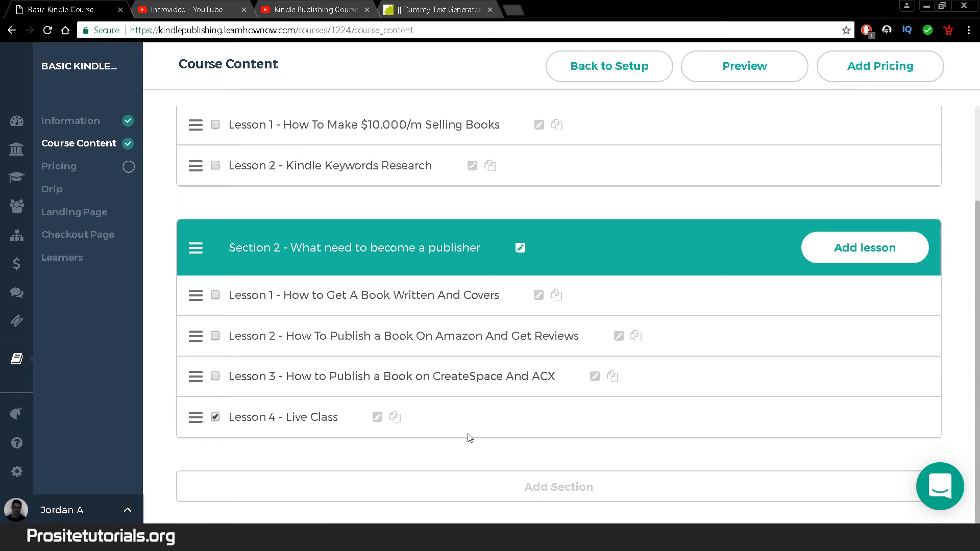
pyautogui.scroll(2, 576, 220)
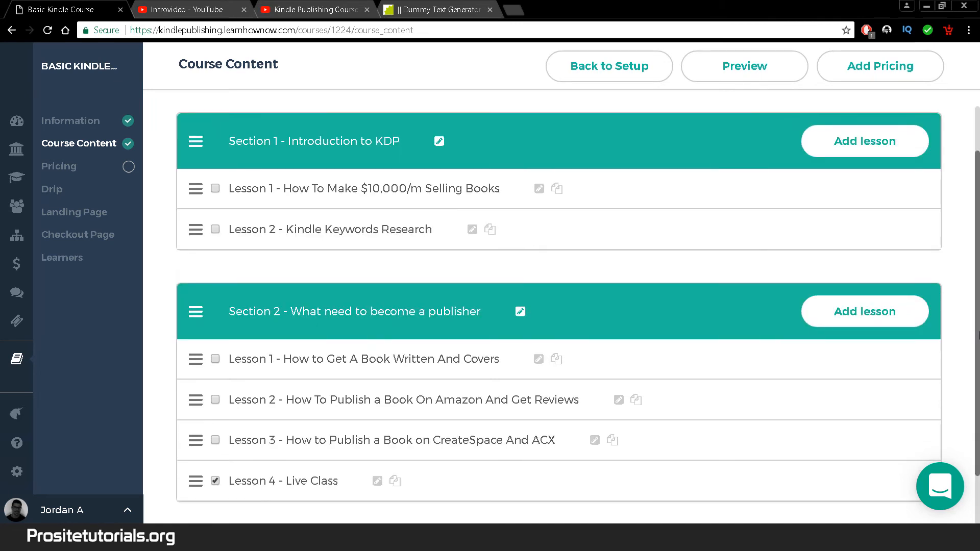
pyautogui.scroll(1, 576, 221)
# - Delete the ticked Lesson 4 - Live Class from Section 2, then go to the Pricing page
pyautogui.click(336, 131)
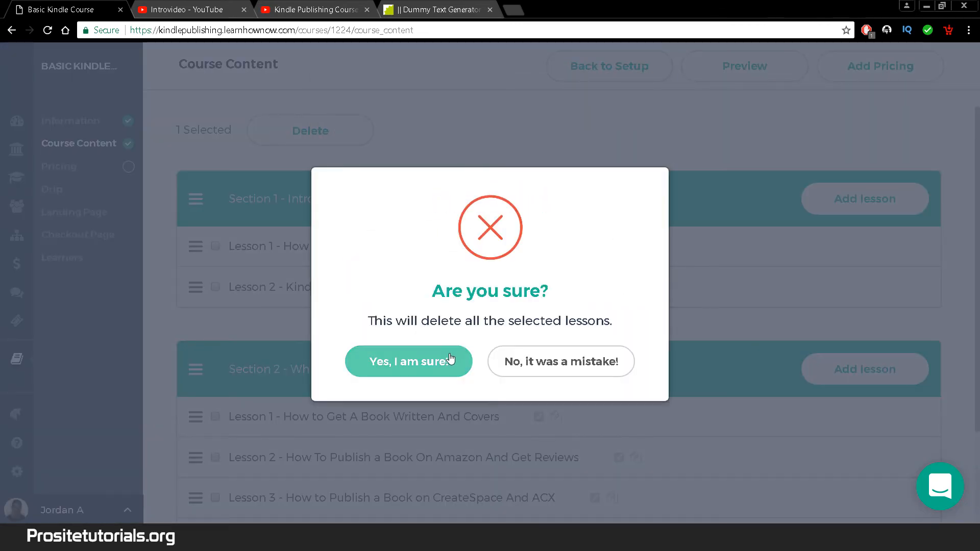
pyautogui.click(449, 361)
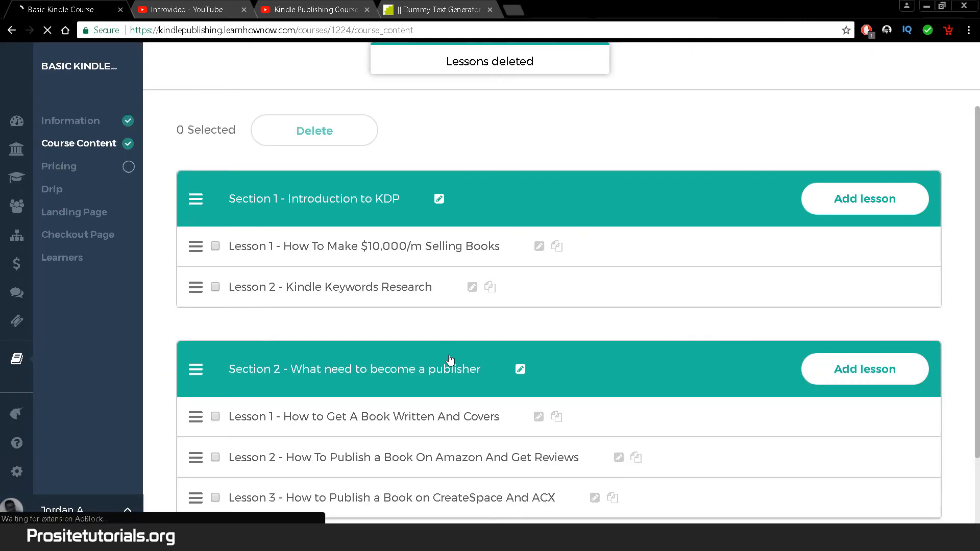
pyautogui.moveTo(977, 227); pyautogui.dragTo(977, 296)
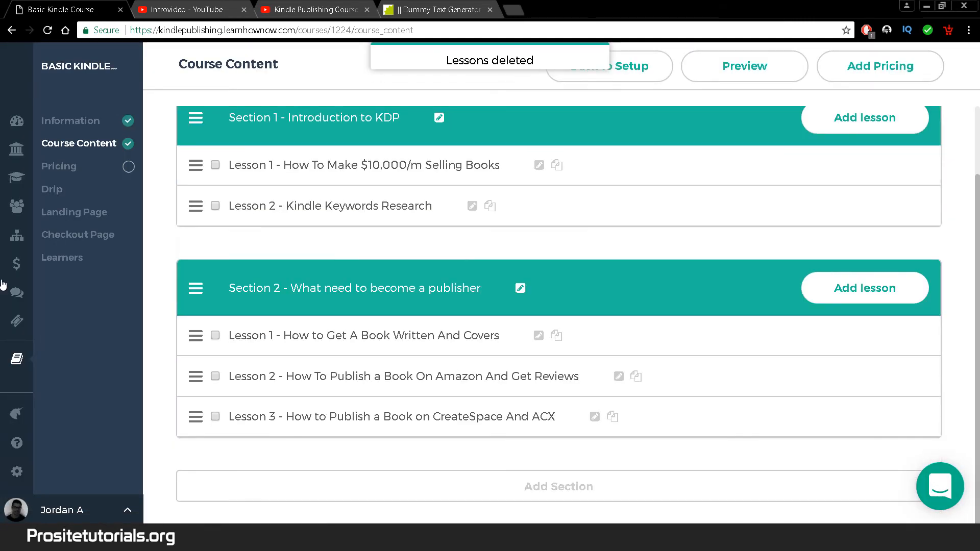
pyautogui.click(107, 168)
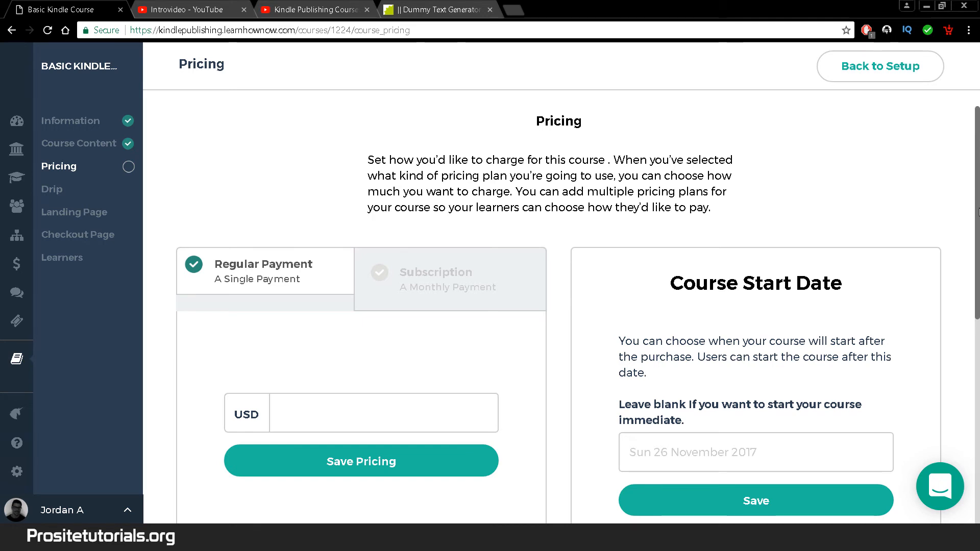
pyautogui.moveTo(979, 214); pyautogui.dragTo(979, 229)
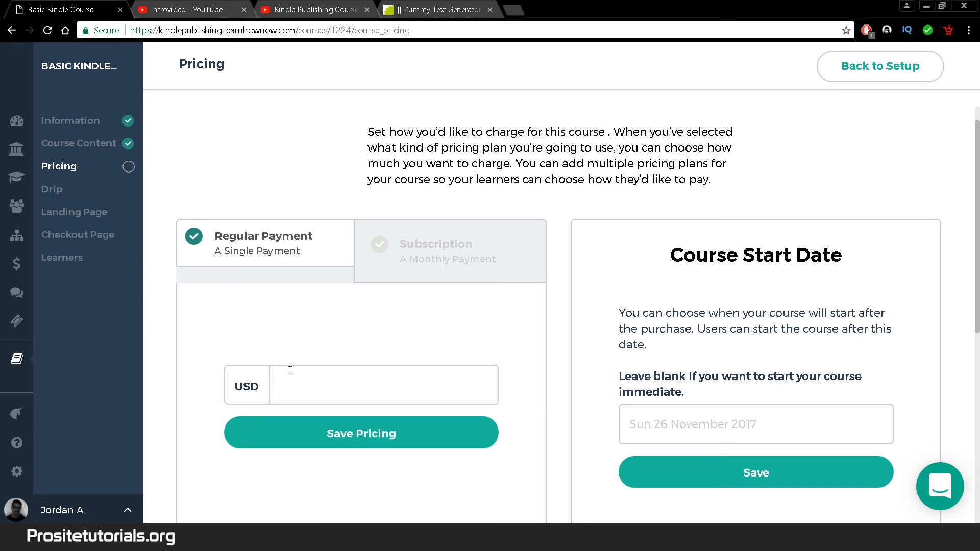
pyautogui.write('295')
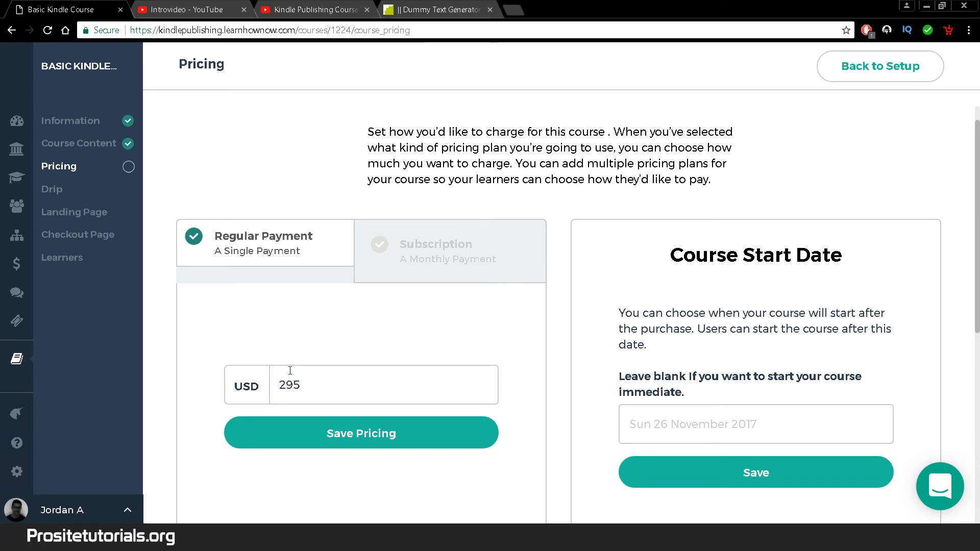
pyautogui.scroll(-1, 516, 267)
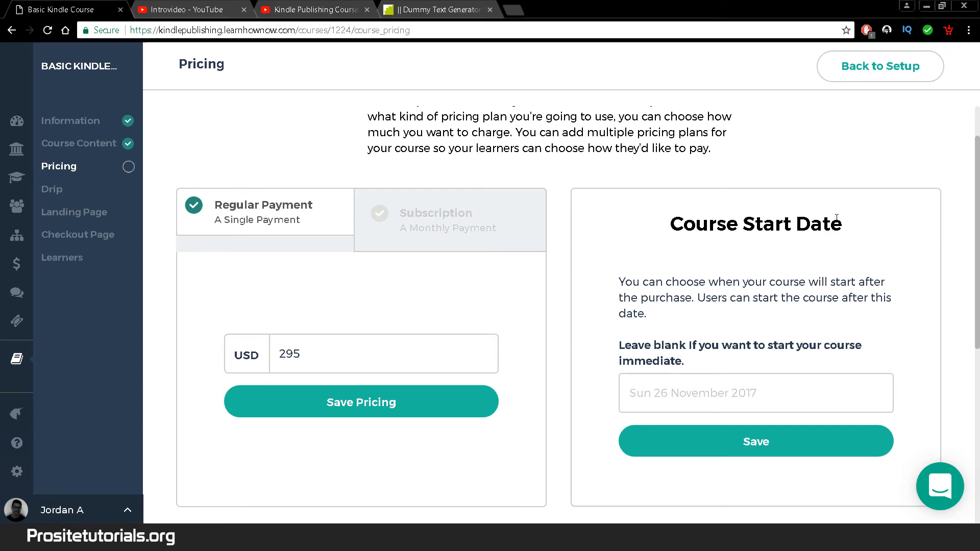
pyautogui.click(726, 394)
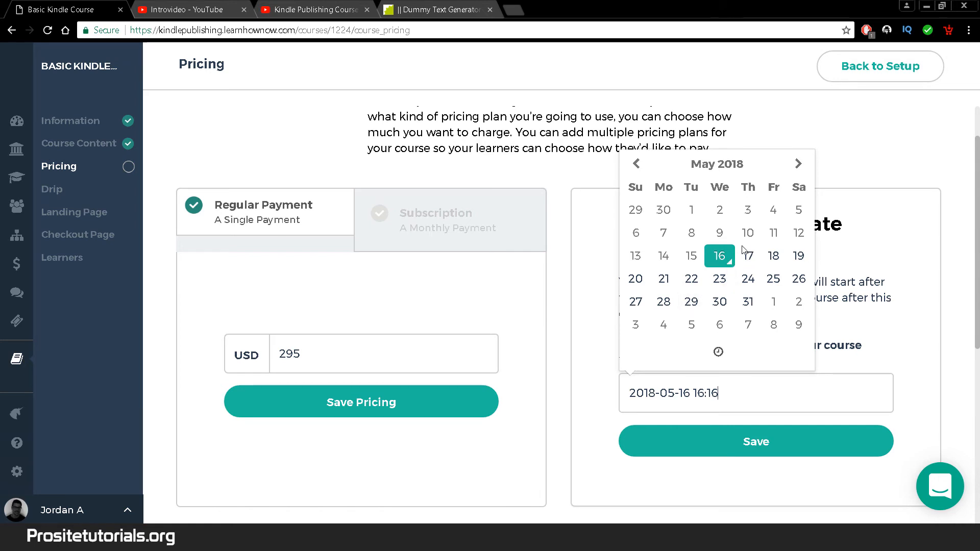
pyautogui.click(888, 295)
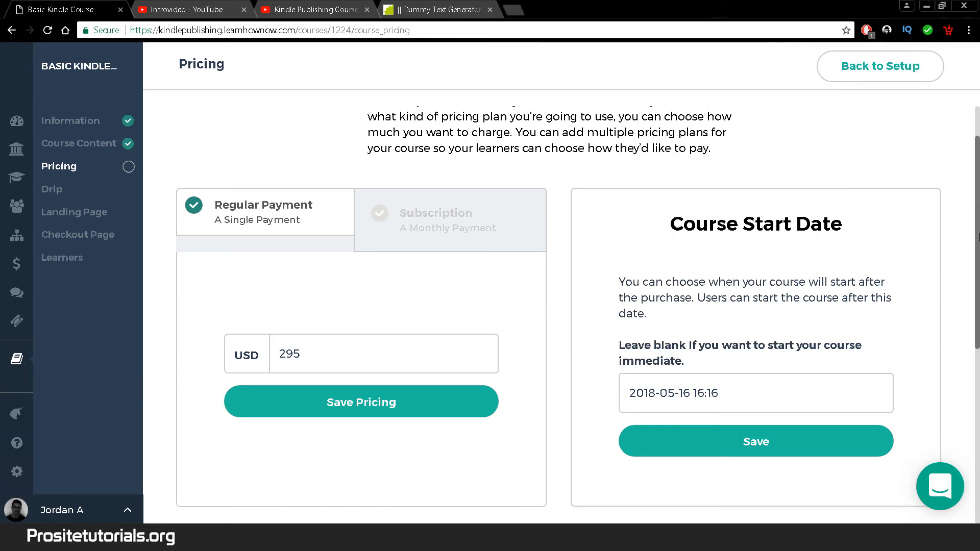
# - Clear both Access Date range fields so the start and end dates are blank
pyautogui.scroll(-2, 978, 276)
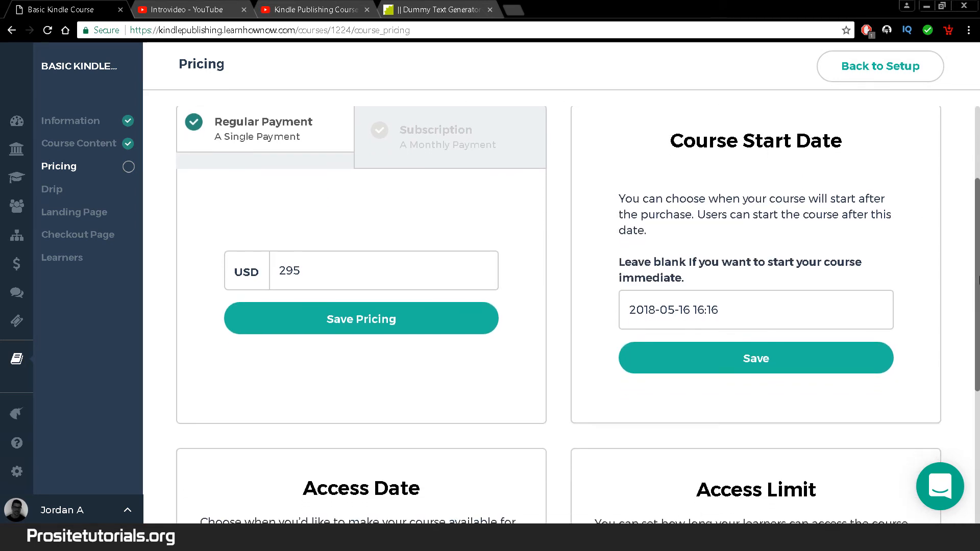
pyautogui.scroll(-1, 978, 281)
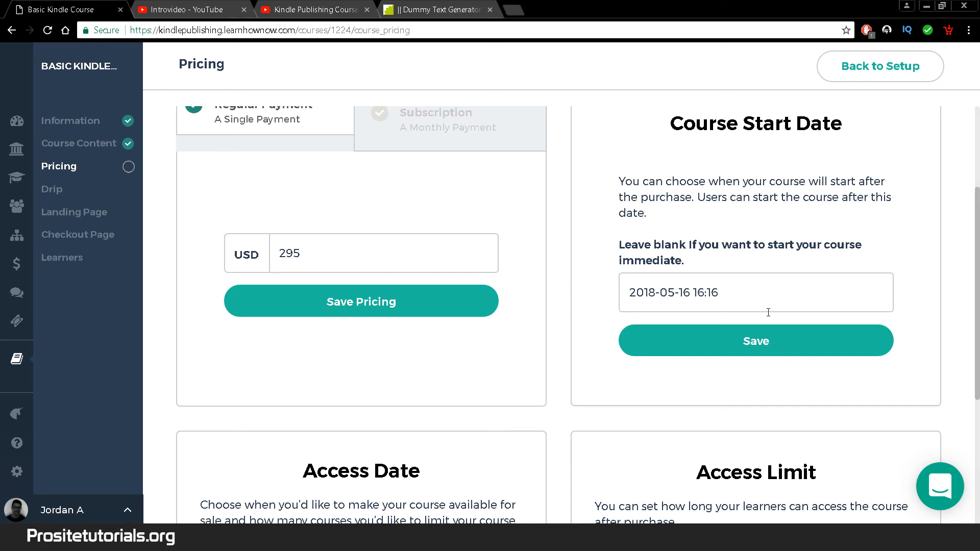
pyautogui.scroll(-1, 979, 285)
pyautogui.scroll(-1, 978, 286)
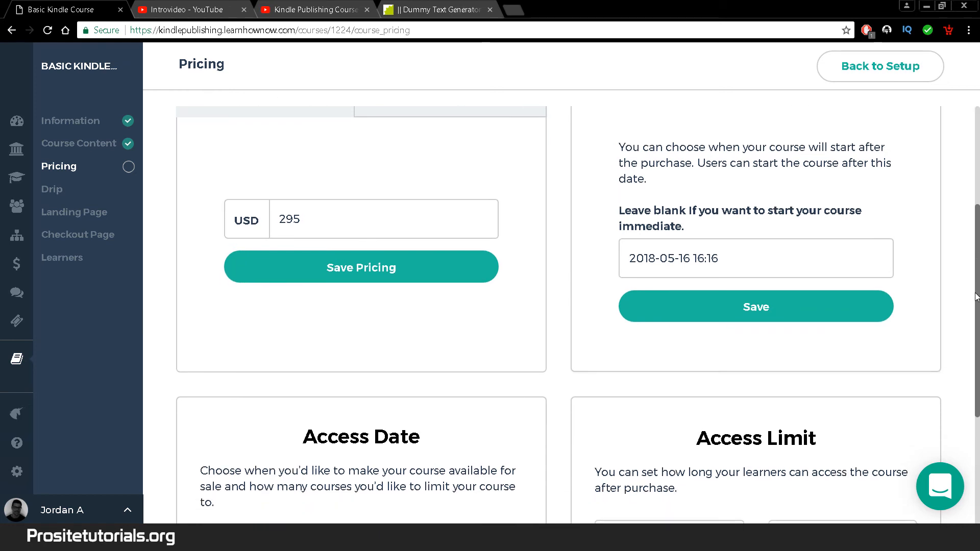
pyautogui.scroll(-3, 976, 297)
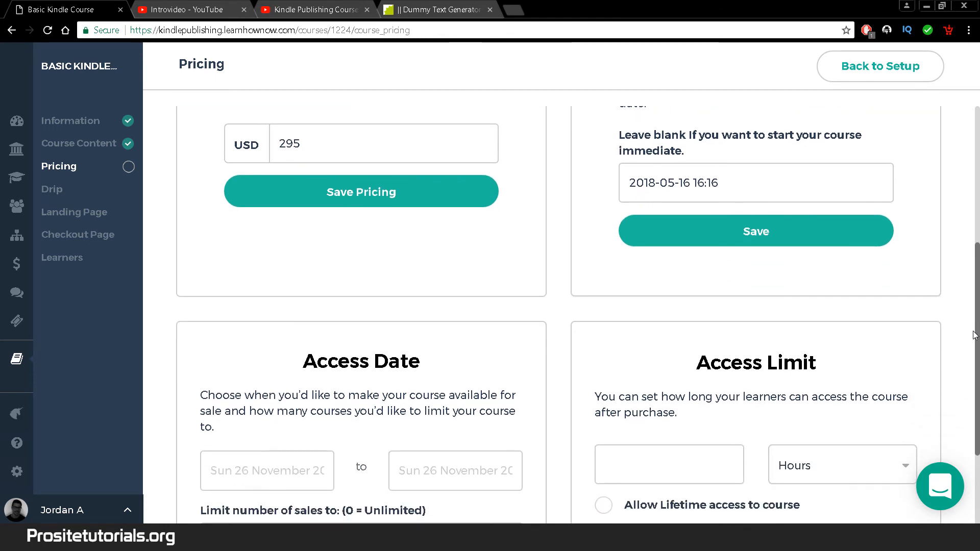
pyautogui.moveTo(979, 360); pyautogui.dragTo(979, 402)
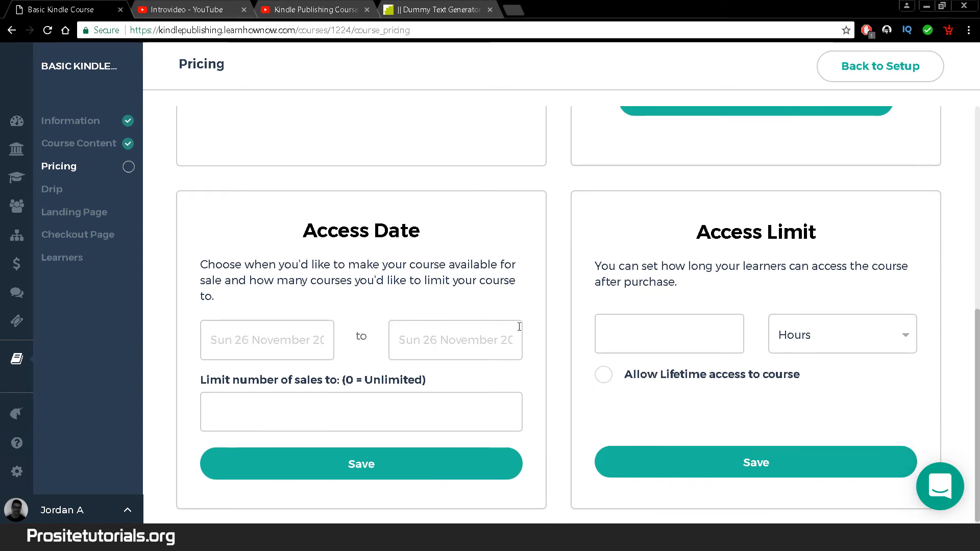
pyautogui.scroll(-1, 519, 326)
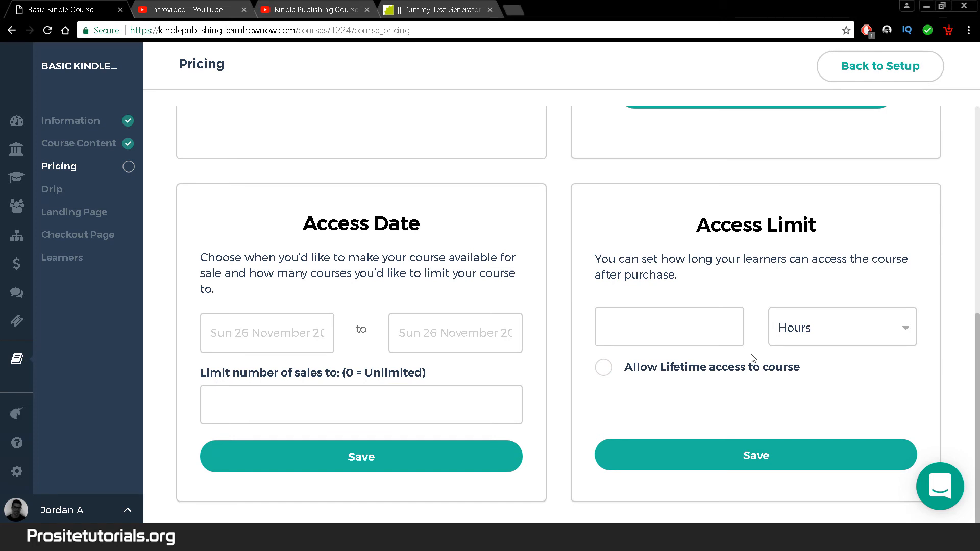
pyautogui.click(243, 325)
pyautogui.click(477, 347)
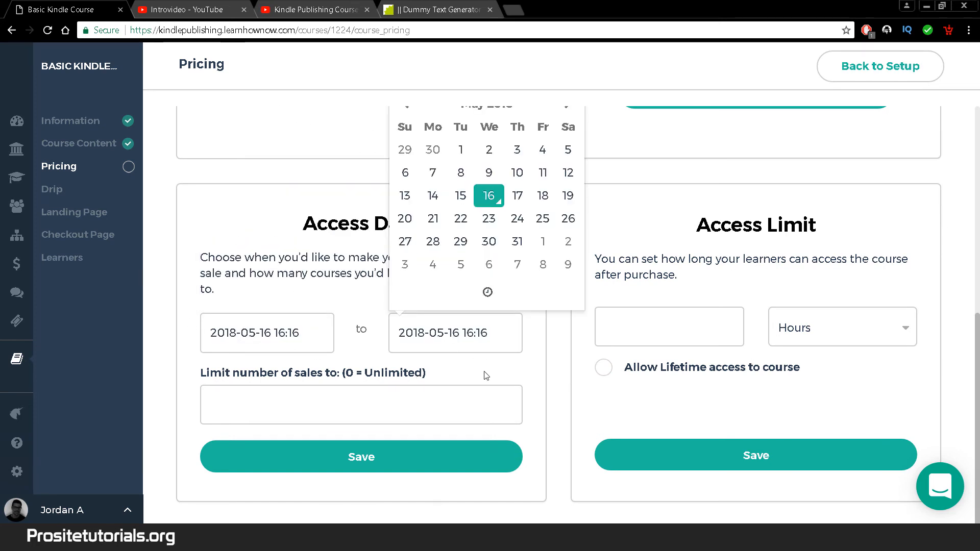
pyautogui.click(290, 332)
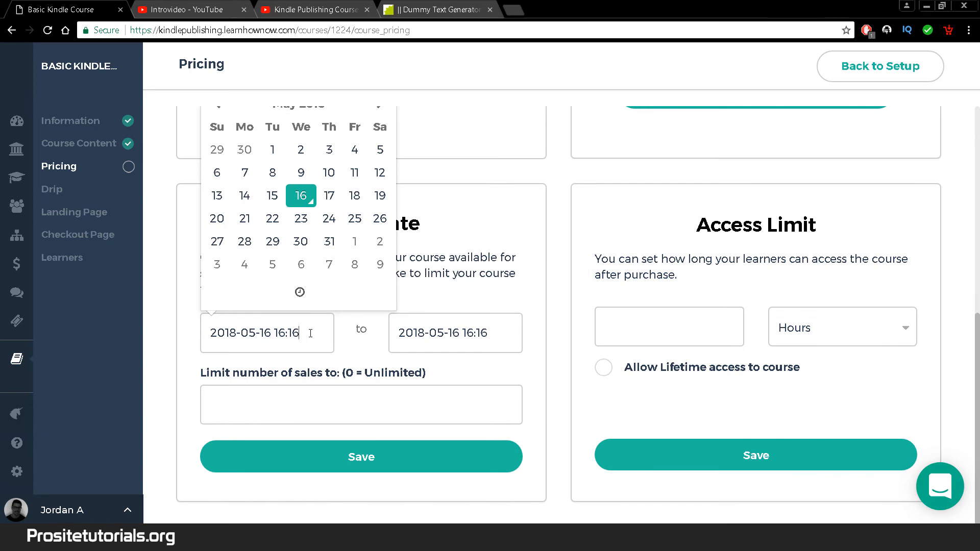
pyautogui.moveTo(309, 333); pyautogui.dragTo(51, 310)
pyautogui.press('BackSpace')
pyautogui.moveTo(527, 337); pyautogui.dragTo(418, 394)
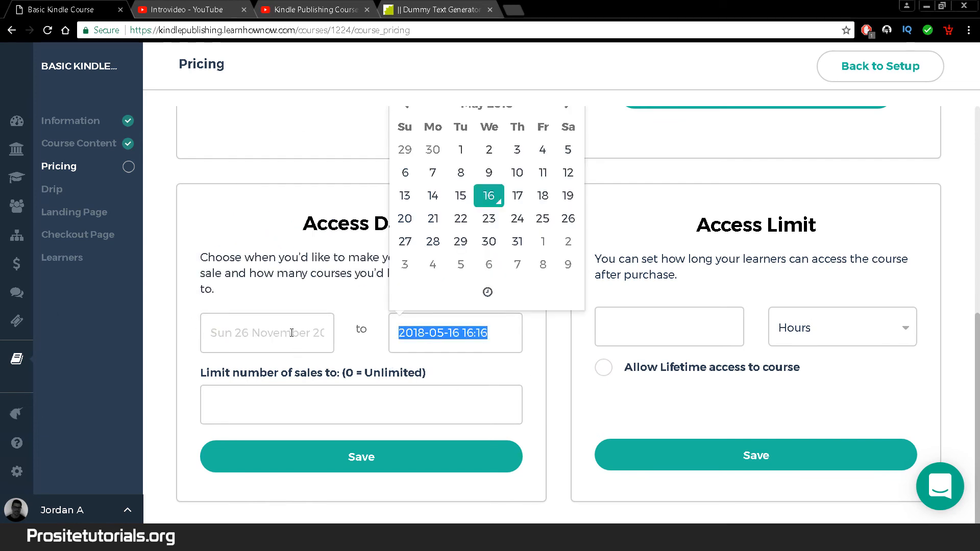
pyautogui.press('BackSpace')
pyautogui.click(540, 392)
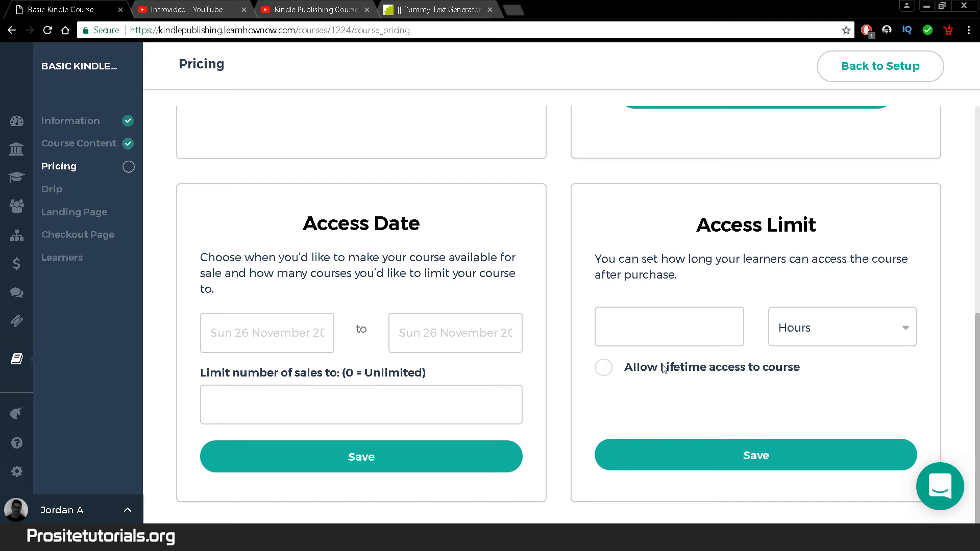
# - Allow lifetime course access and save the USD 295 pricing
pyautogui.click(603, 377)
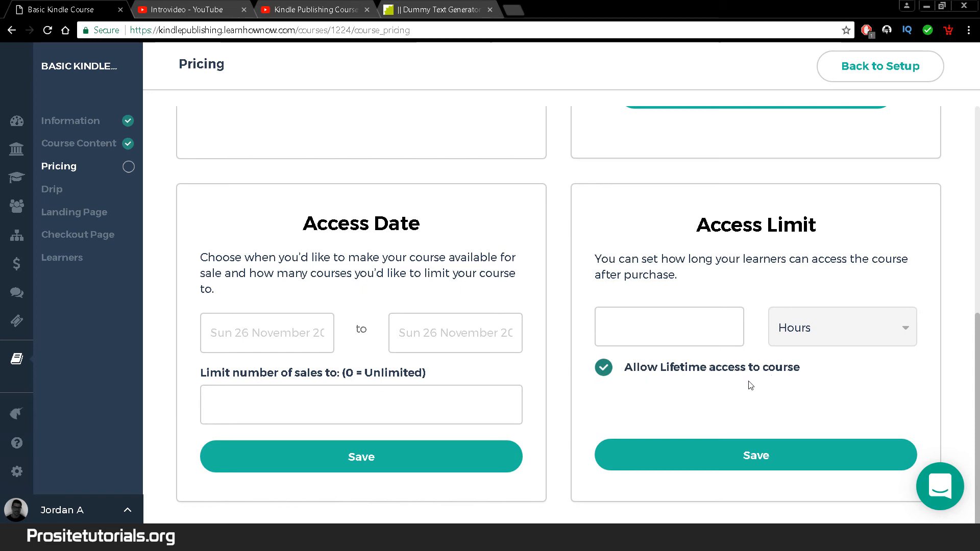
pyautogui.scroll(7, 750, 385)
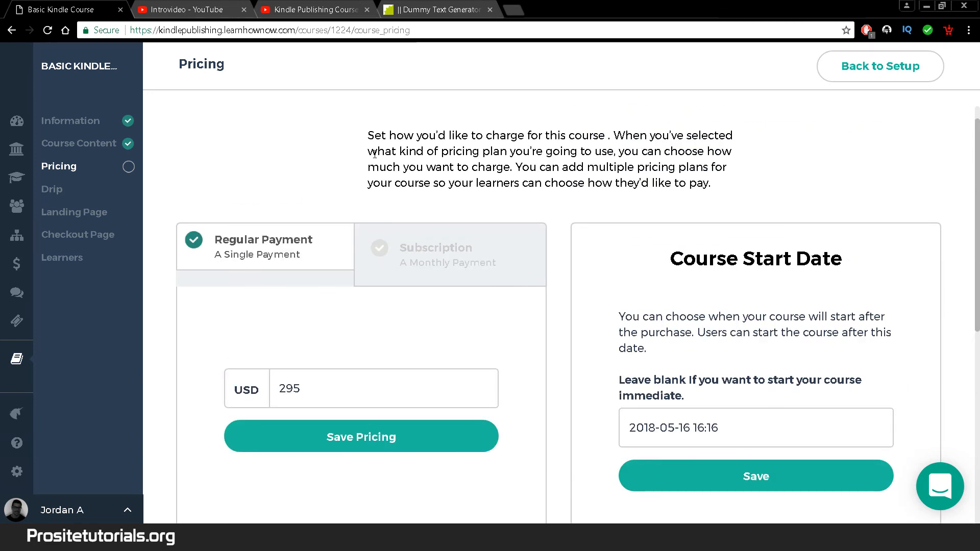
pyautogui.click(350, 406)
pyautogui.moveTo(978, 179); pyautogui.dragTo(977, 381)
pyautogui.scroll(1, 714, 359)
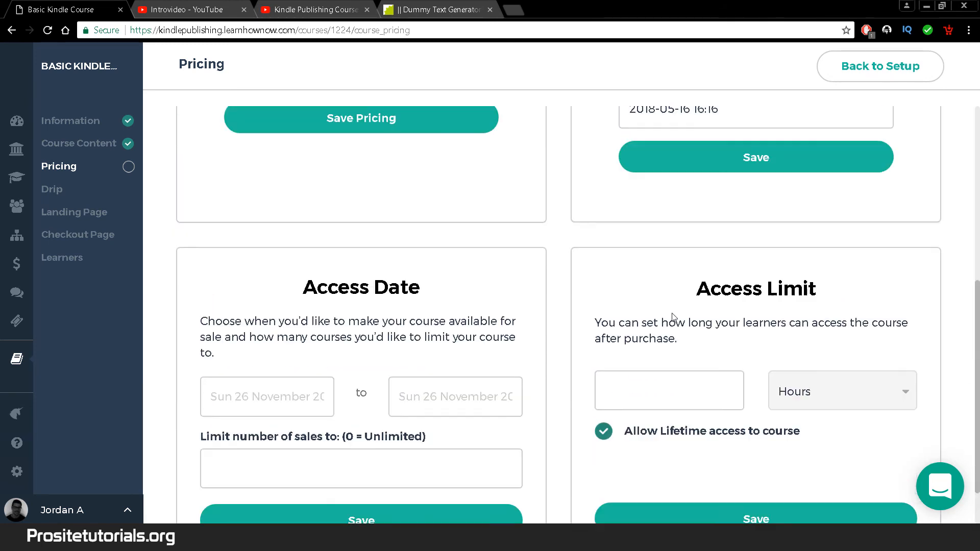
pyautogui.click(410, 131)
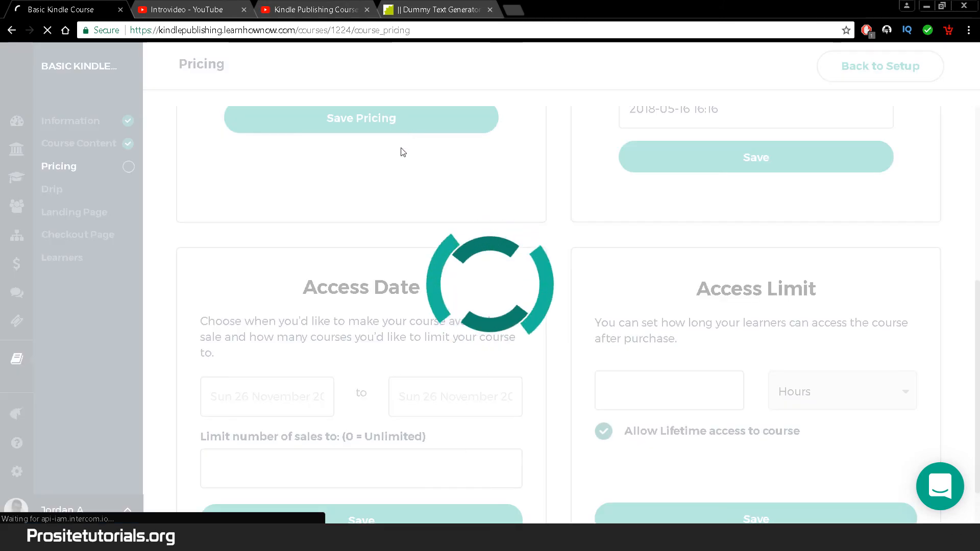
# - Re-enable lifetime access after the reload and save the Access Limit setting
pyautogui.moveTo(975, 238); pyautogui.dragTo(975, 444)
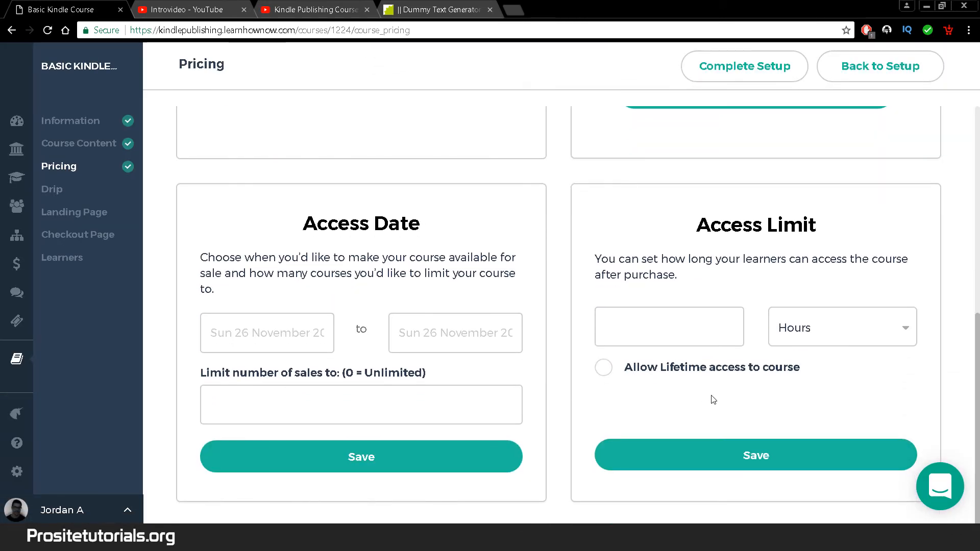
pyautogui.click(603, 367)
pyautogui.click(715, 462)
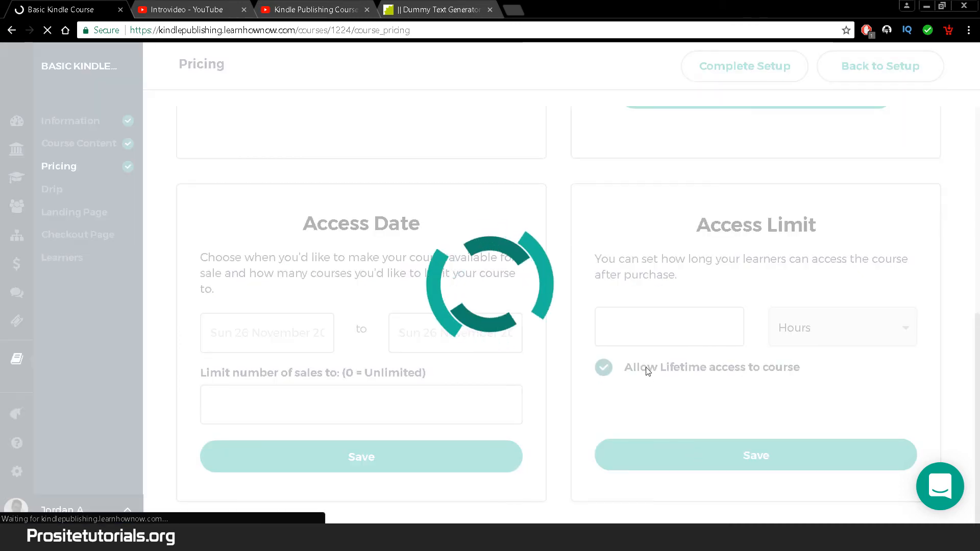
pyautogui.scroll(-1, 559, 307)
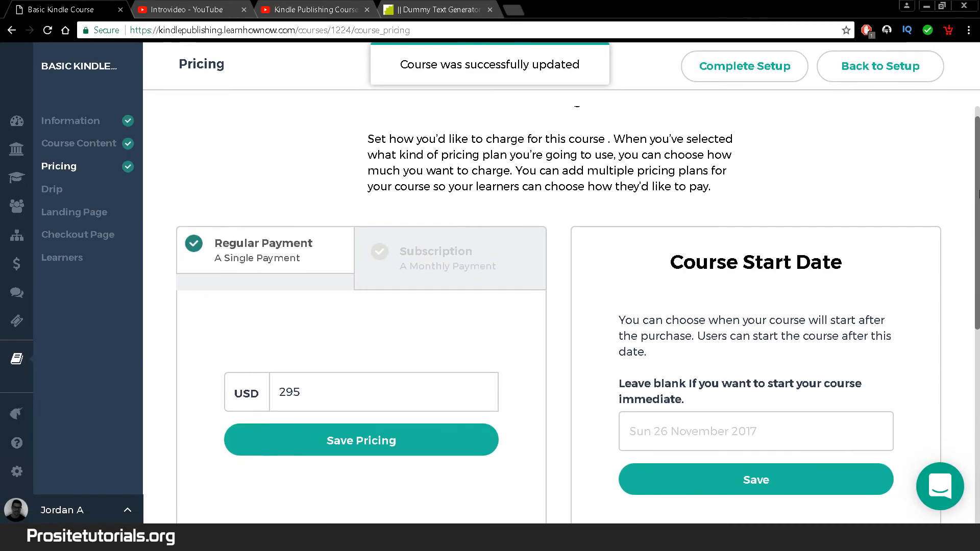
# - Set the Drip release to Lesson, then leave for the Landing Page settings
pyautogui.click(46, 193)
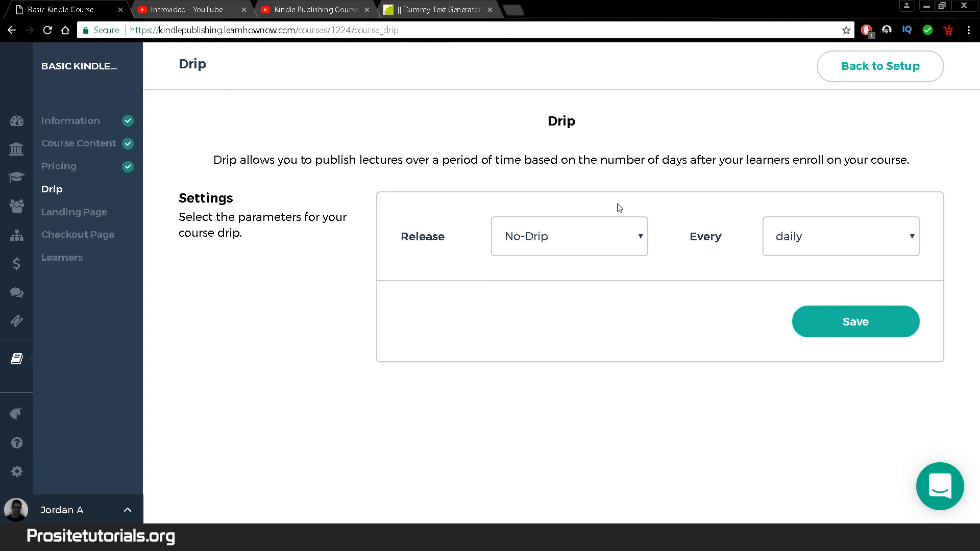
pyautogui.click(561, 243)
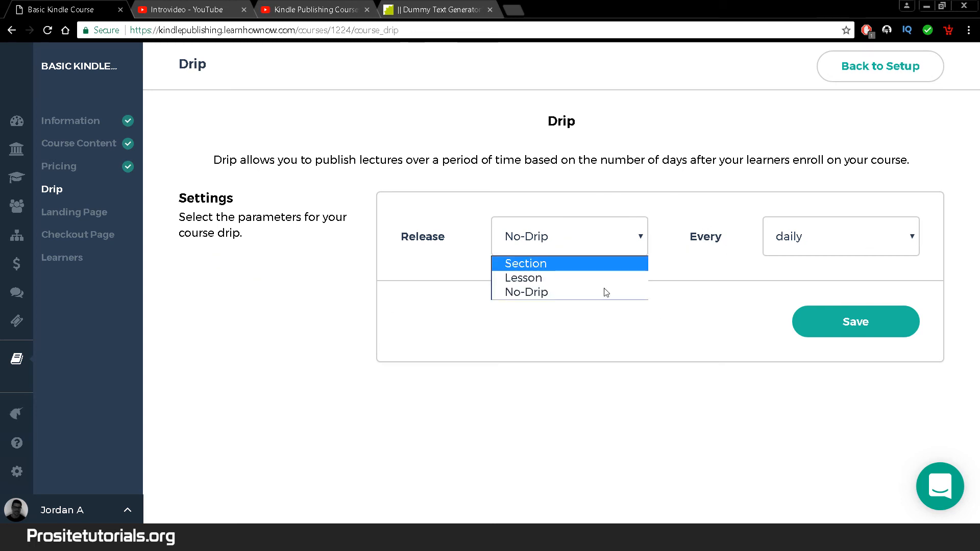
pyautogui.click(565, 278)
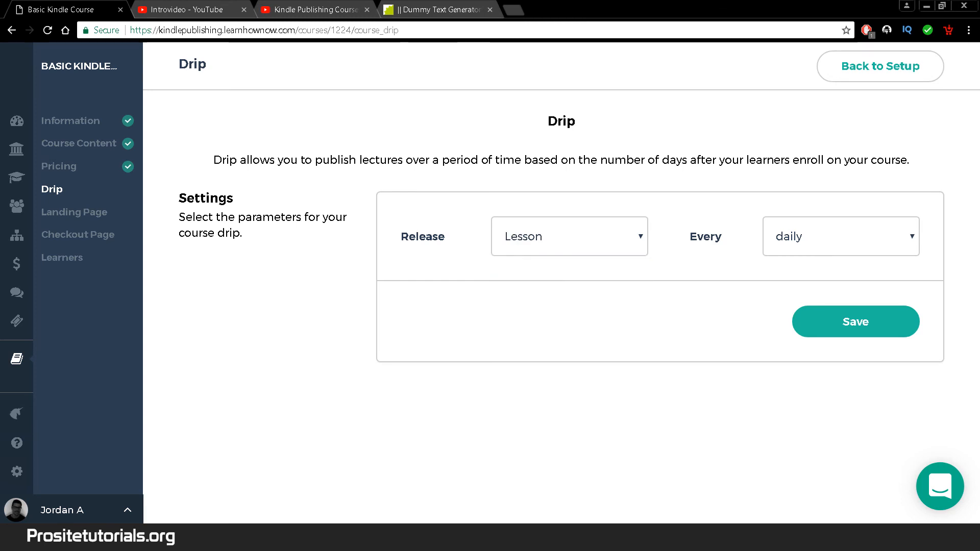
pyautogui.click(101, 217)
pyautogui.press('Return')
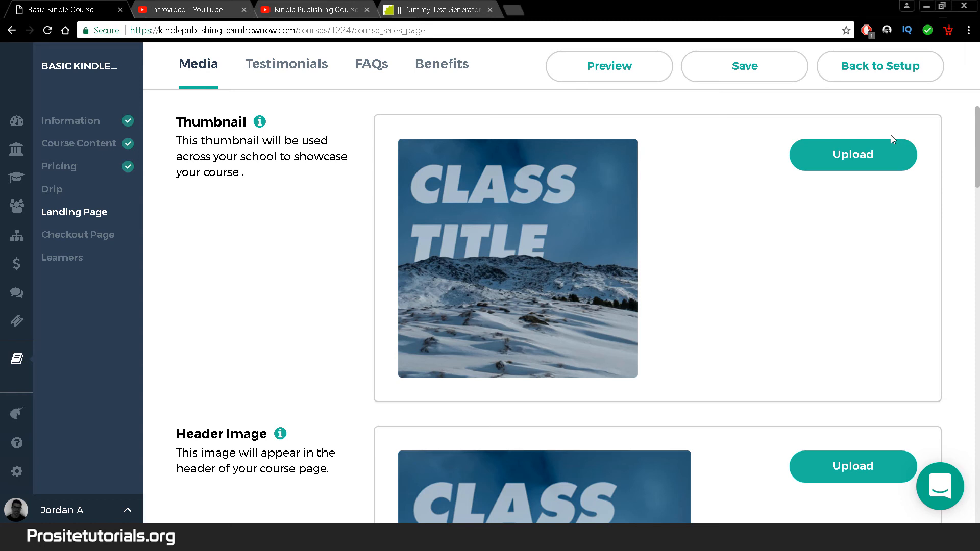
# - Upload thumbnail-course.png as the course thumbnail, cropped to cover the whole image, and save it
pyautogui.click(861, 158)
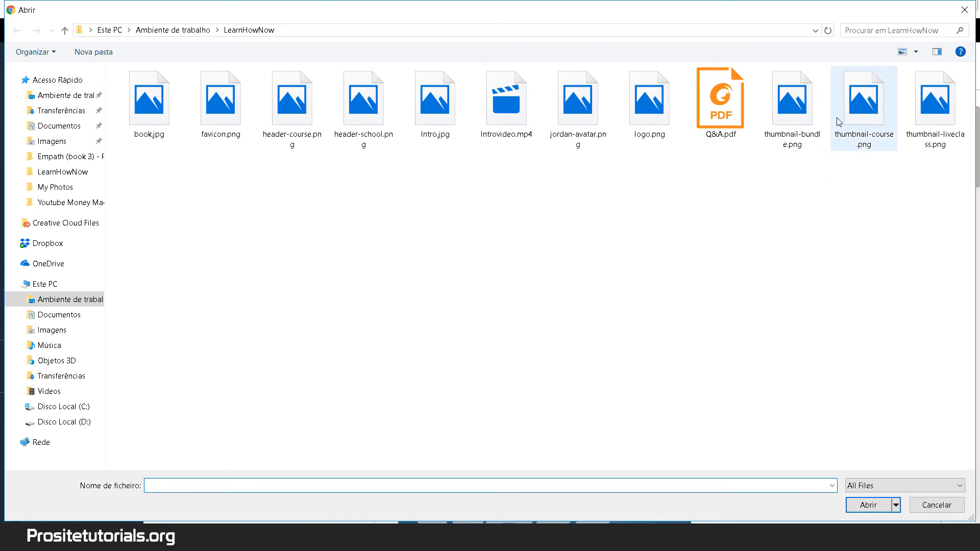
pyautogui.click(863, 107)
pyautogui.click(868, 504)
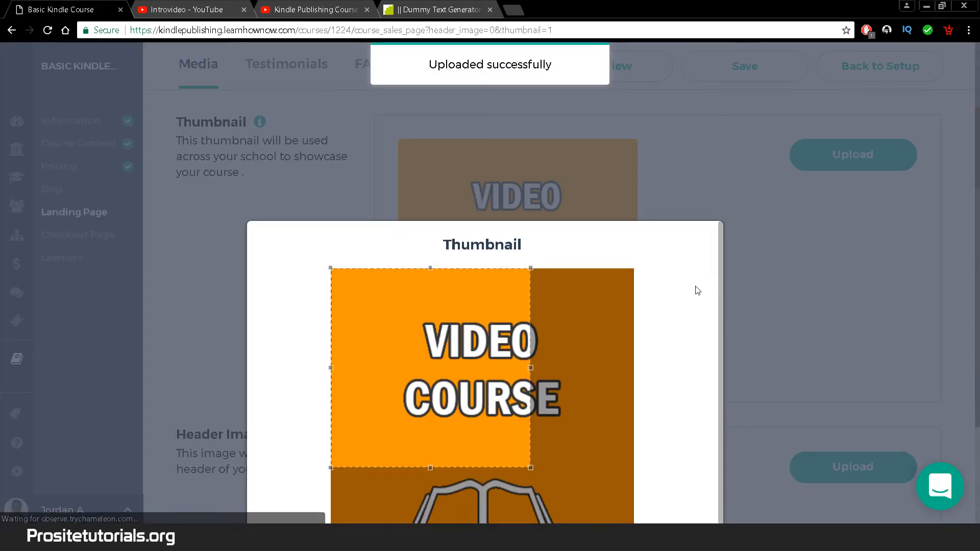
pyautogui.moveTo(719, 317); pyautogui.dragTo(727, 421)
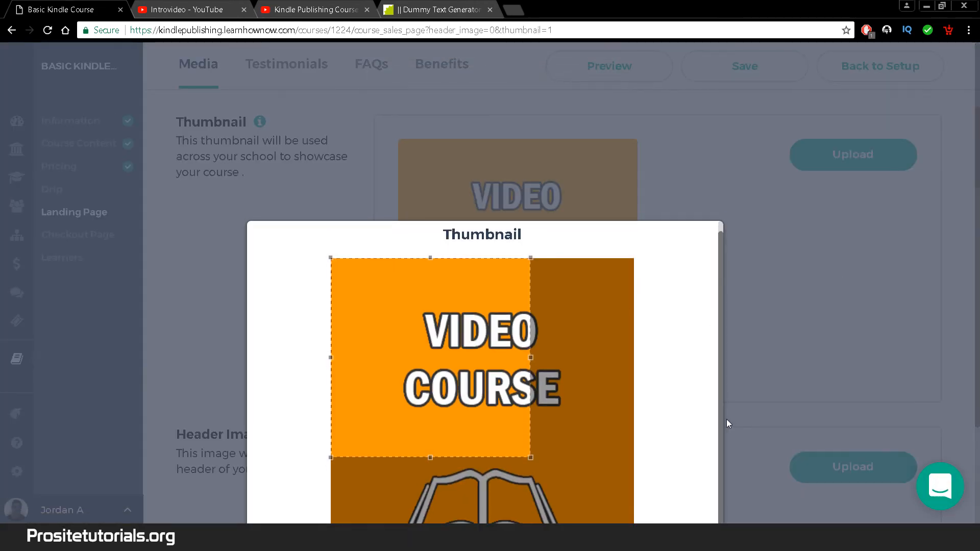
pyautogui.moveTo(529, 456); pyautogui.dragTo(616, 542)
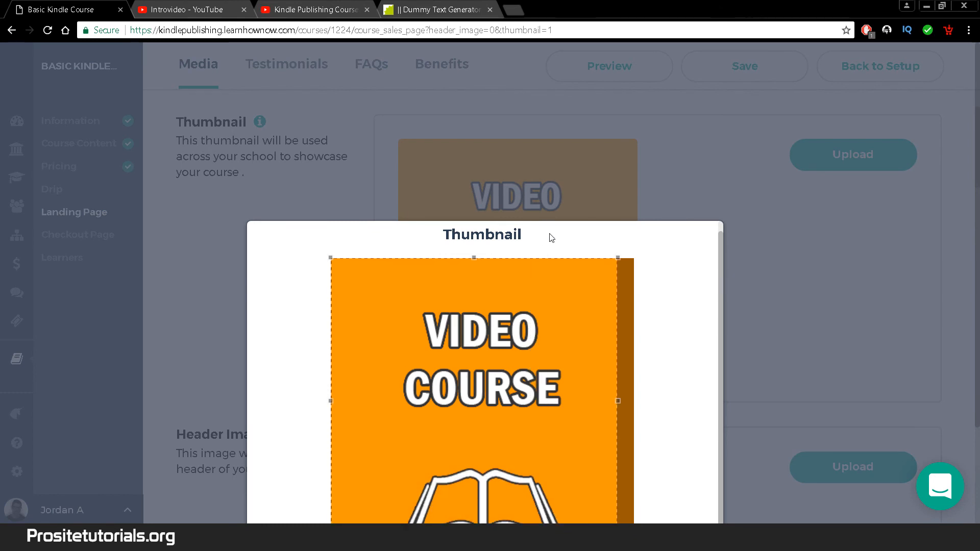
pyautogui.scroll(-3, 590, 427)
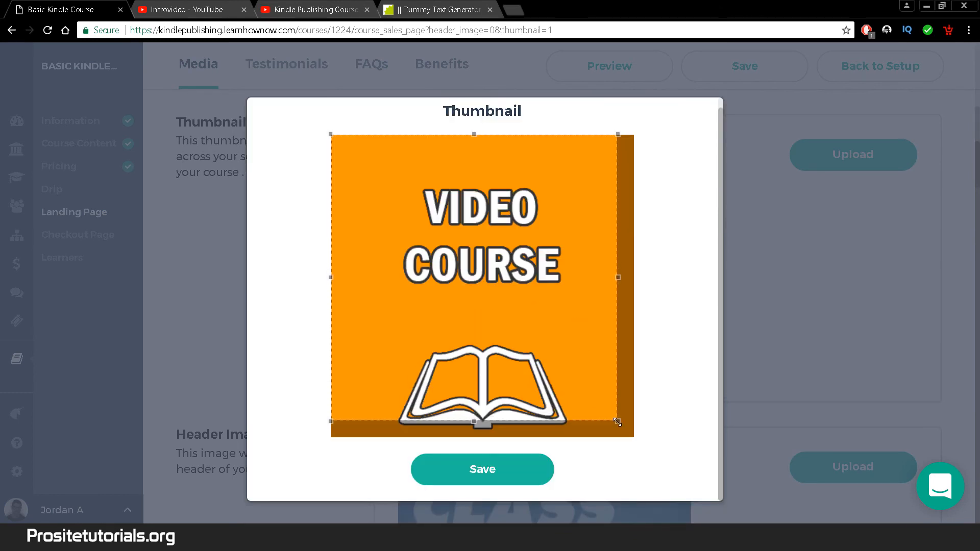
pyautogui.moveTo(617, 421); pyautogui.dragTo(634, 438)
pyautogui.click(486, 472)
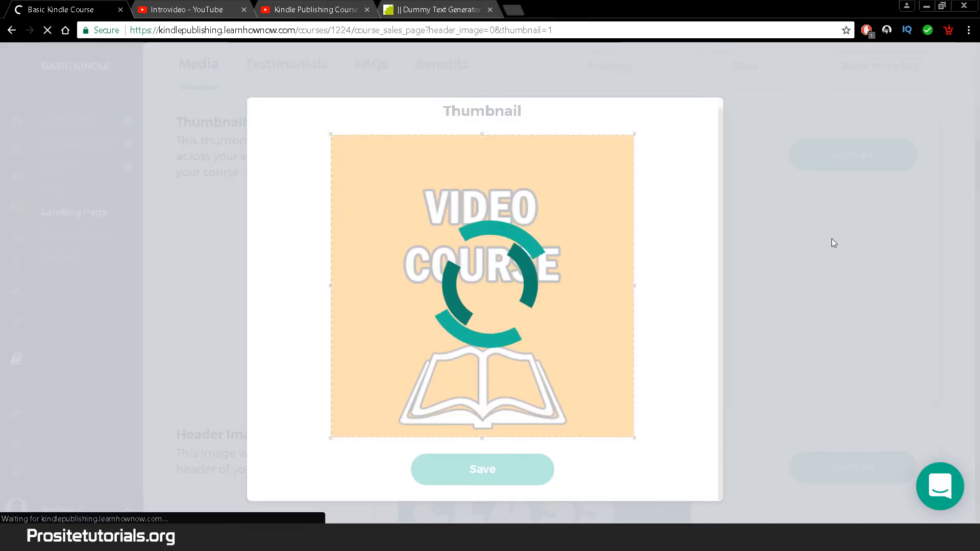
pyautogui.scroll(-5, 976, 141)
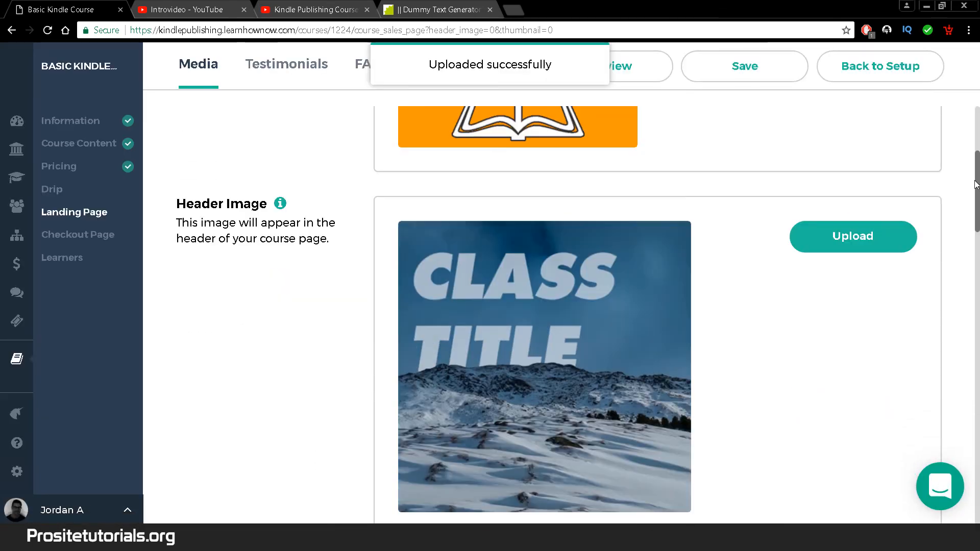
pyautogui.click(858, 243)
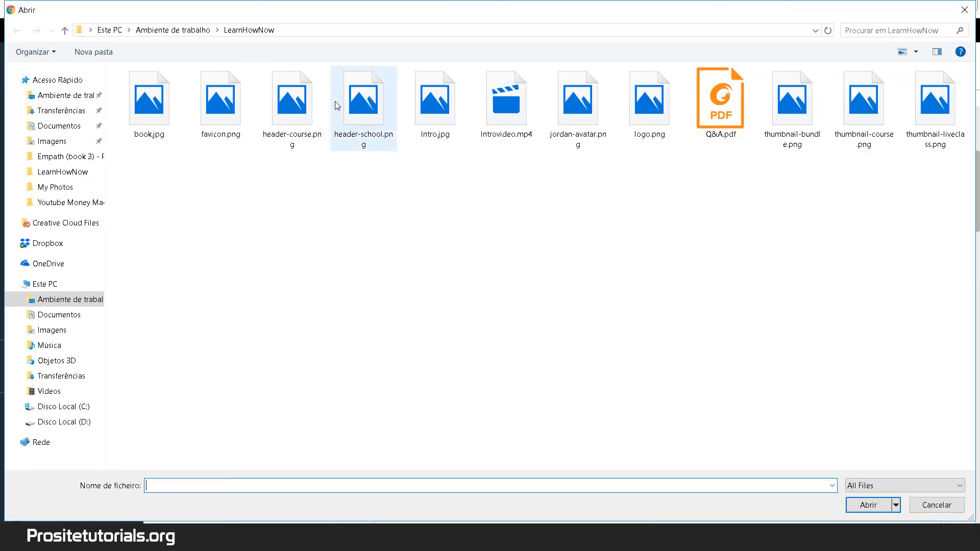
# - Upload header-course.png as the header image, cropping to the full photo before saving
pyautogui.click(314, 105)
pyautogui.click(867, 505)
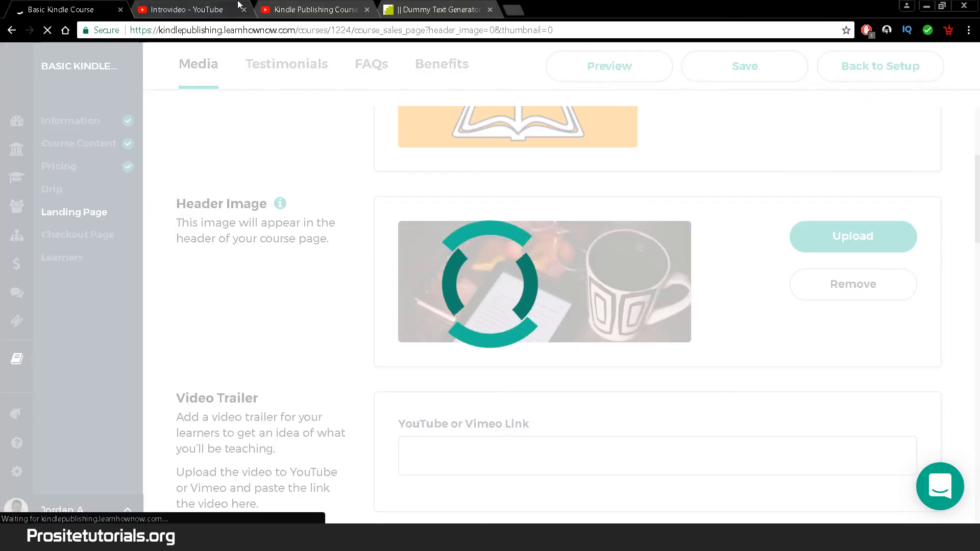
pyautogui.click(215, 4)
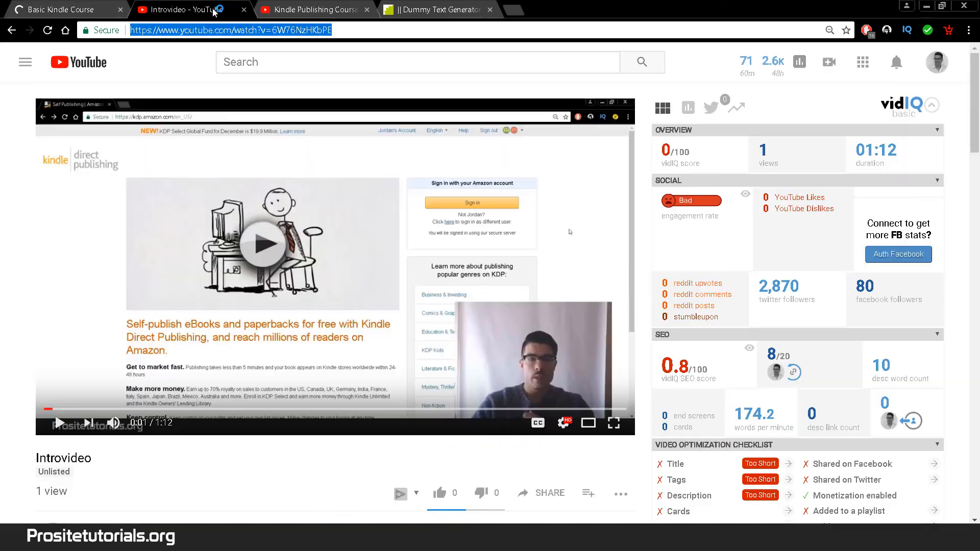
pyautogui.click(56, 9)
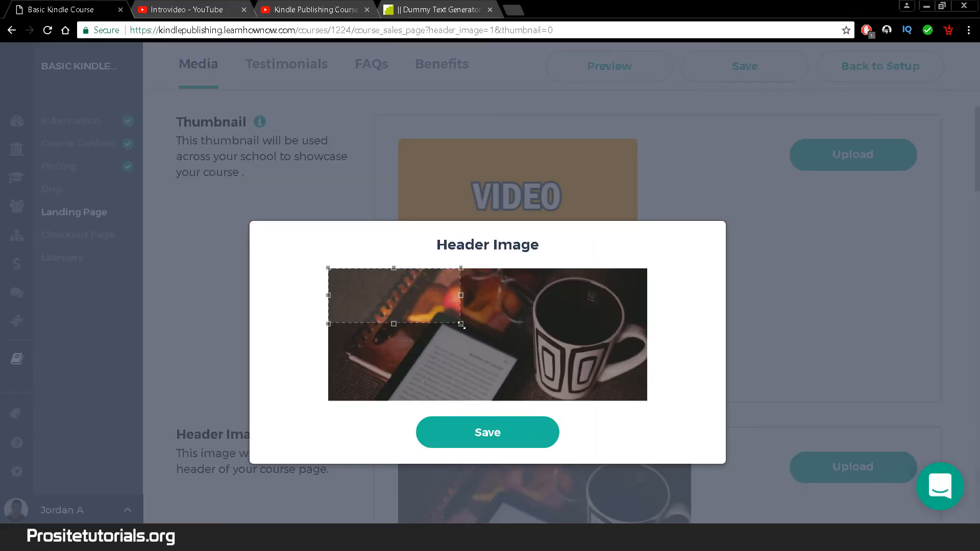
pyautogui.moveTo(461, 325); pyautogui.dragTo(744, 434)
pyautogui.click(513, 457)
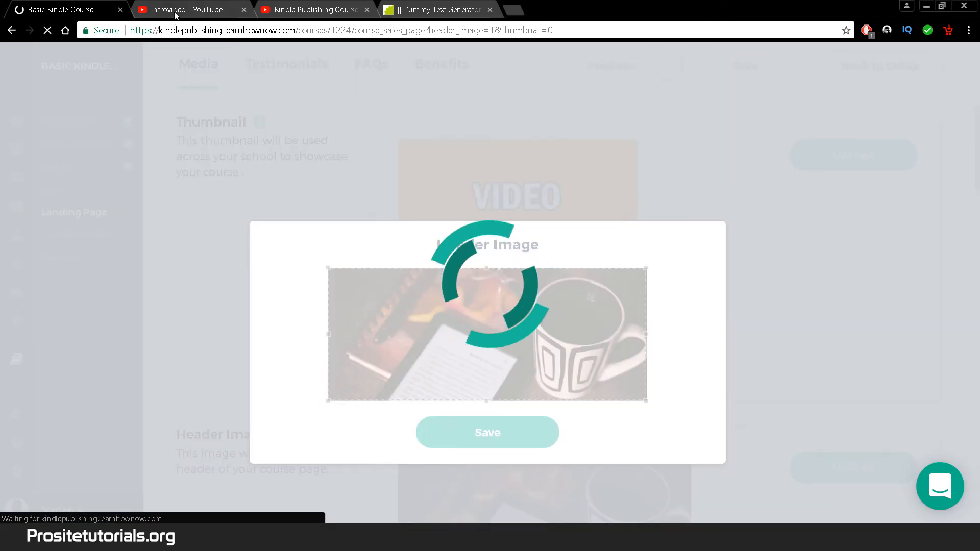
pyautogui.click(174, 15)
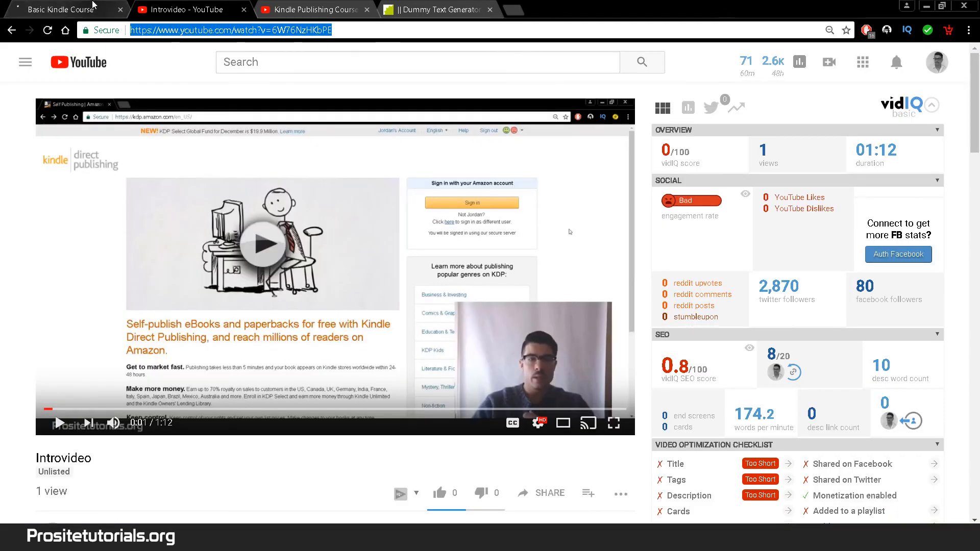
pyautogui.click(93, 6)
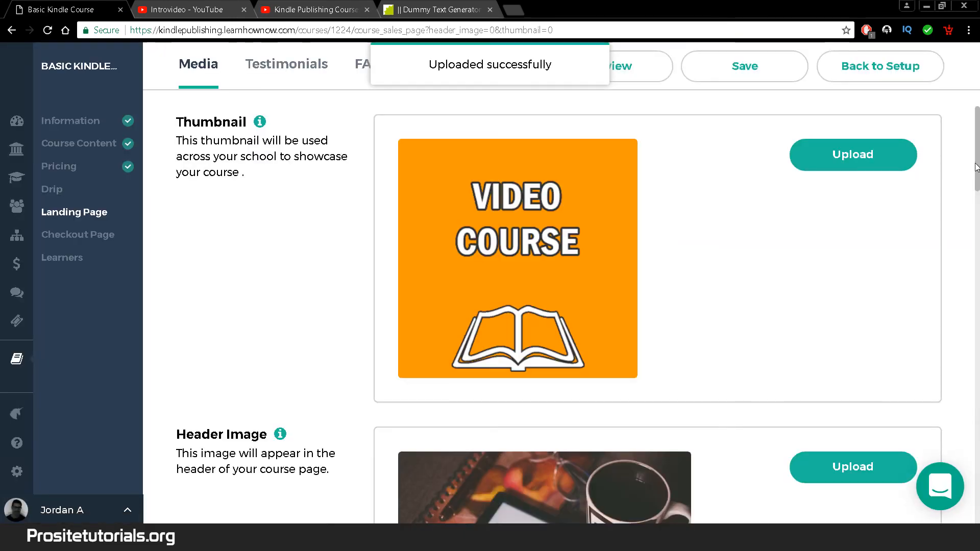
pyautogui.moveTo(977, 168); pyautogui.dragTo(976, 258)
# - Paste the Introvideo YouTube link as the Video Trailer and autofill the testimonial reviewer name
pyautogui.click(557, 324)
pyautogui.write('https://www.youtube.com/watch?v=6W76NzHKbPE')
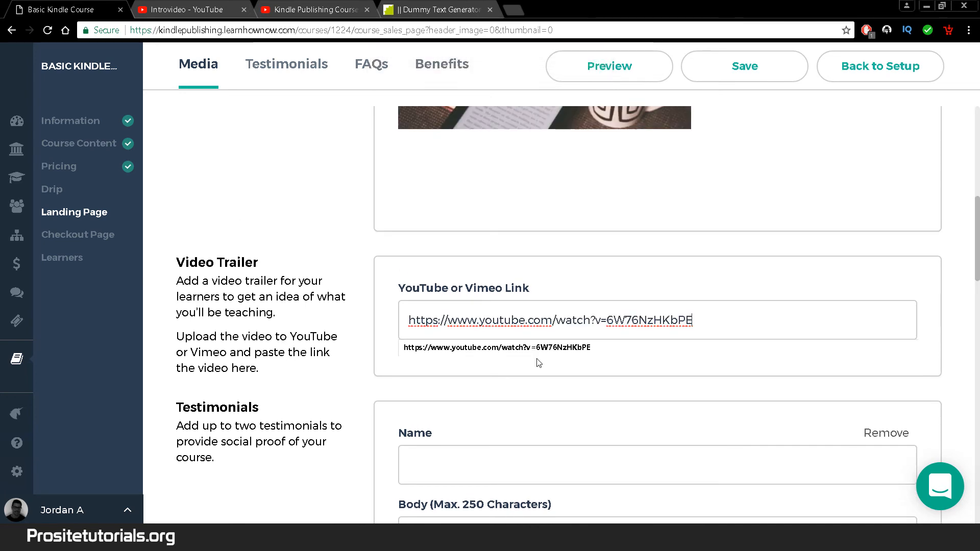
pyautogui.scroll(-1, 573, 420)
pyautogui.click(562, 407)
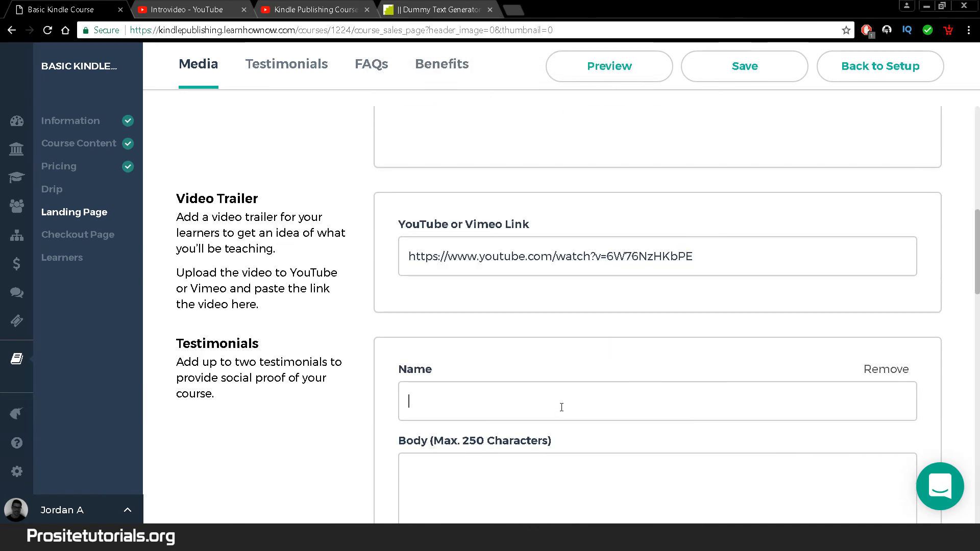
pyautogui.click(561, 405)
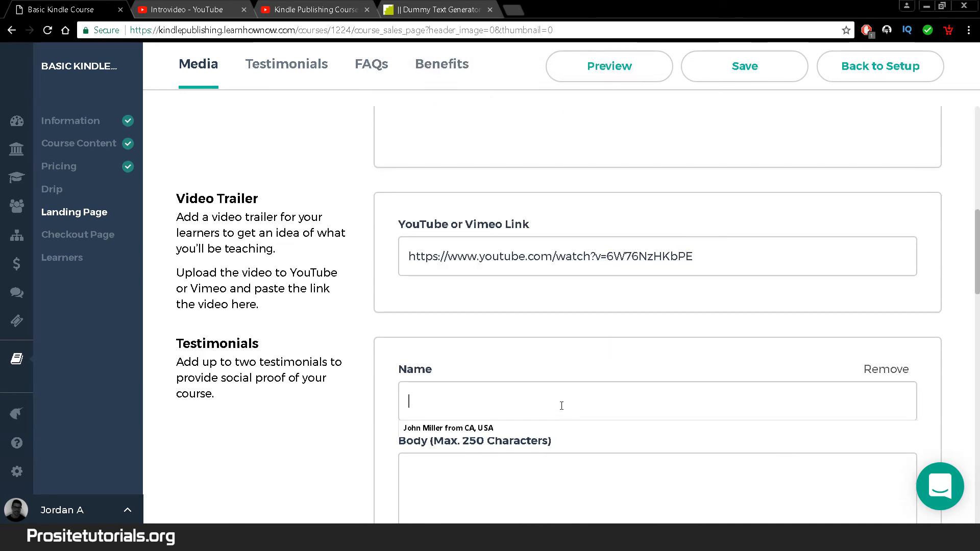
pyautogui.click(424, 429)
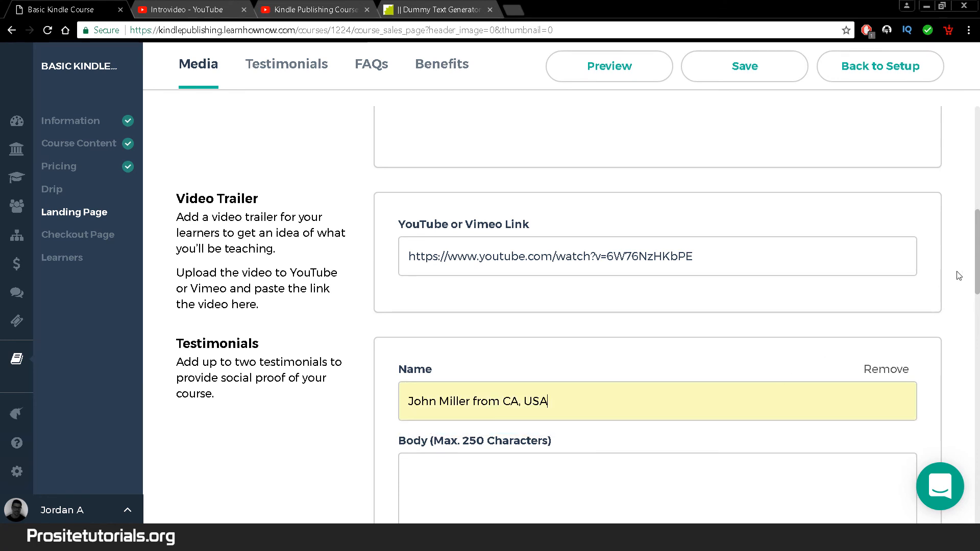
# - Paste a Lorem ipsum paragraph from the dummy text generator into the testimonial body
pyautogui.scroll(-4, 976, 263)
pyautogui.click(671, 306)
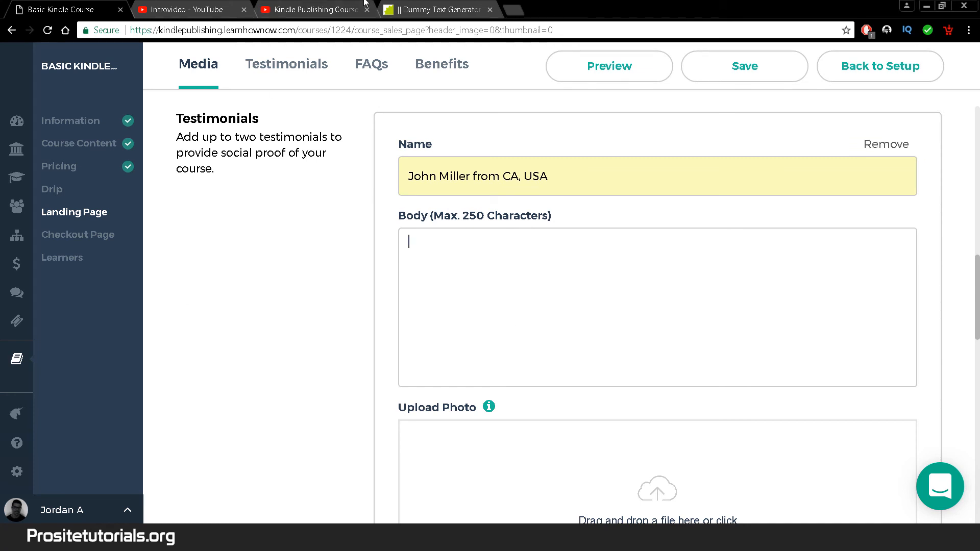
pyautogui.click(391, 9)
pyautogui.hotkey('ctrl', 'c')
pyautogui.click(61, 10)
pyautogui.hotkey('ctrl', 'v')
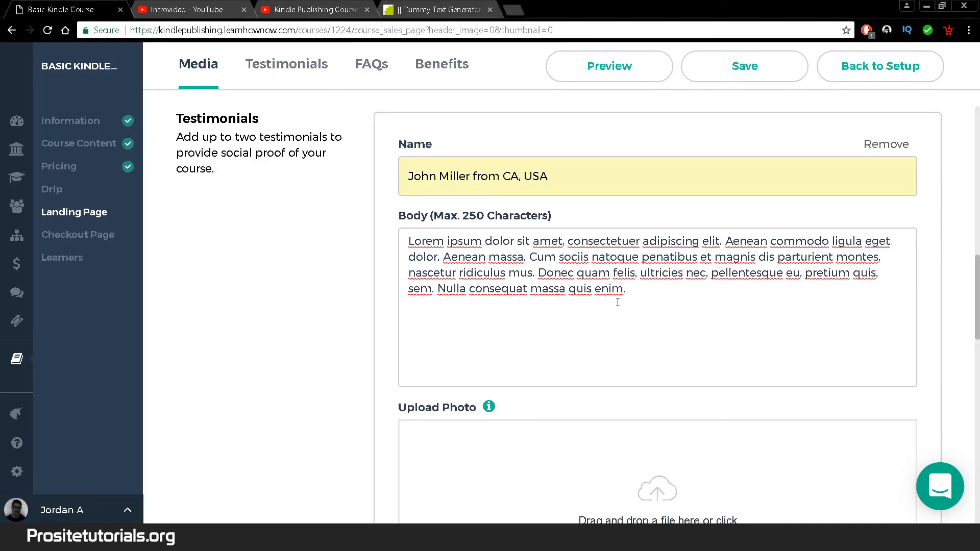
pyautogui.moveTo(977, 301); pyautogui.dragTo(977, 308)
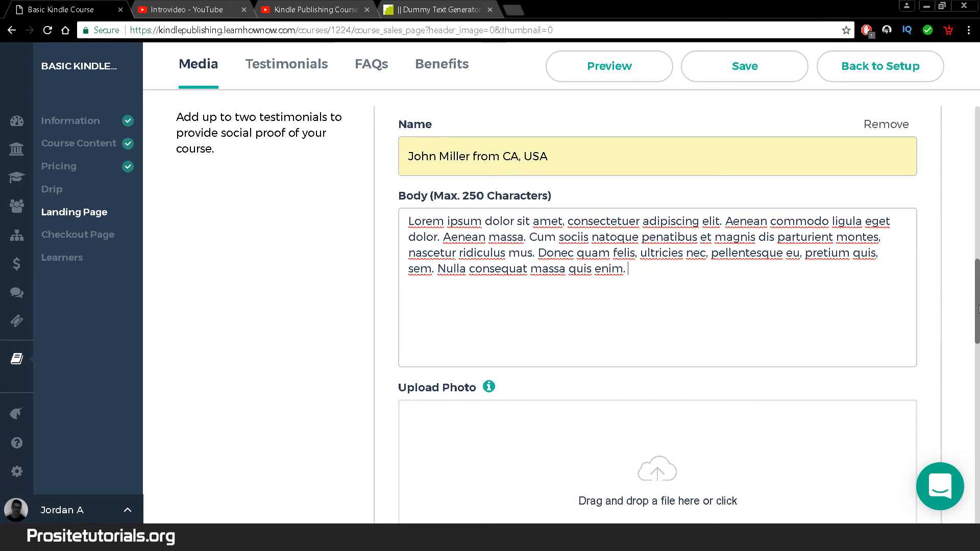
pyautogui.moveTo(978, 308); pyautogui.dragTo(976, 368)
pyautogui.scroll(-3, 682, 222)
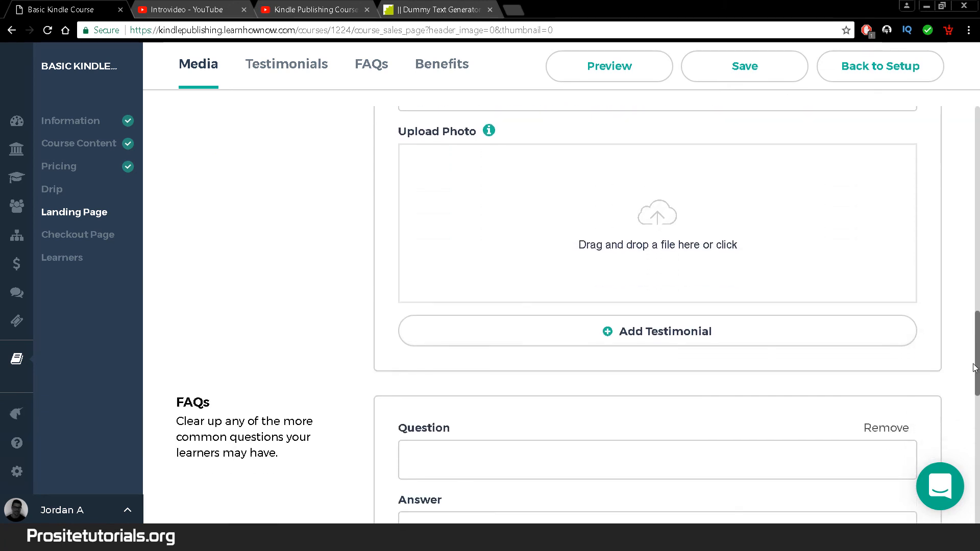
# - Add a second testimonial entry, then remove the empty extra entry
pyautogui.click(608, 337)
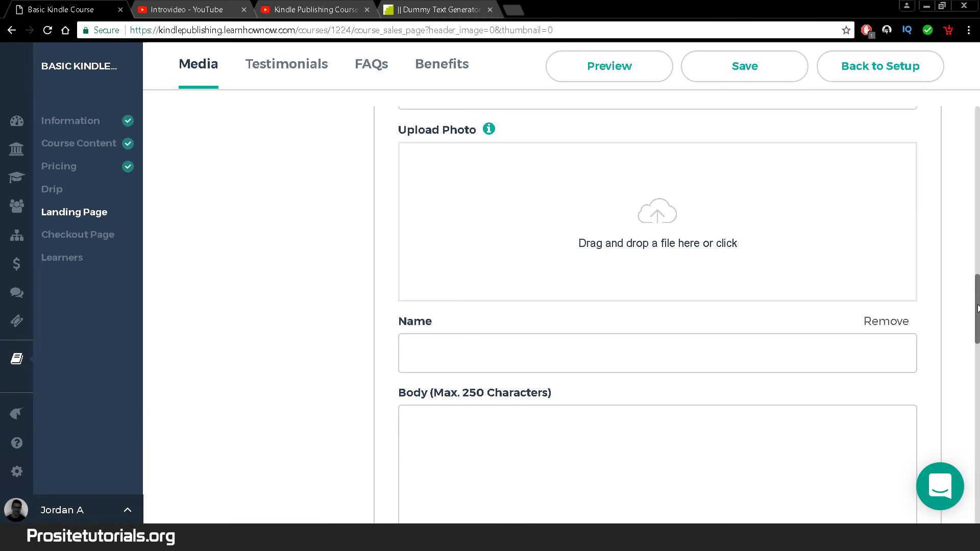
pyautogui.scroll(-5, 571, 334)
pyautogui.scroll(-3, 805, 367)
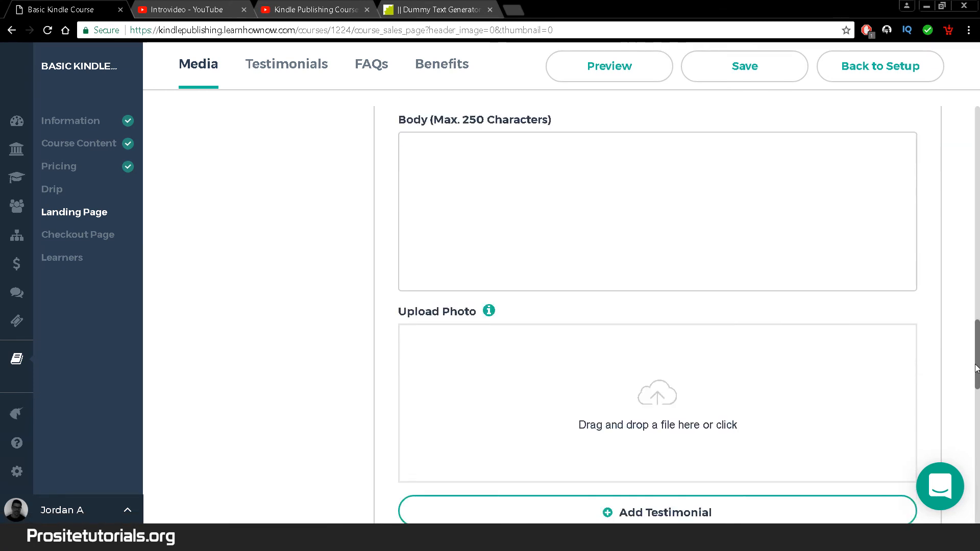
pyautogui.scroll(1, 730, 352)
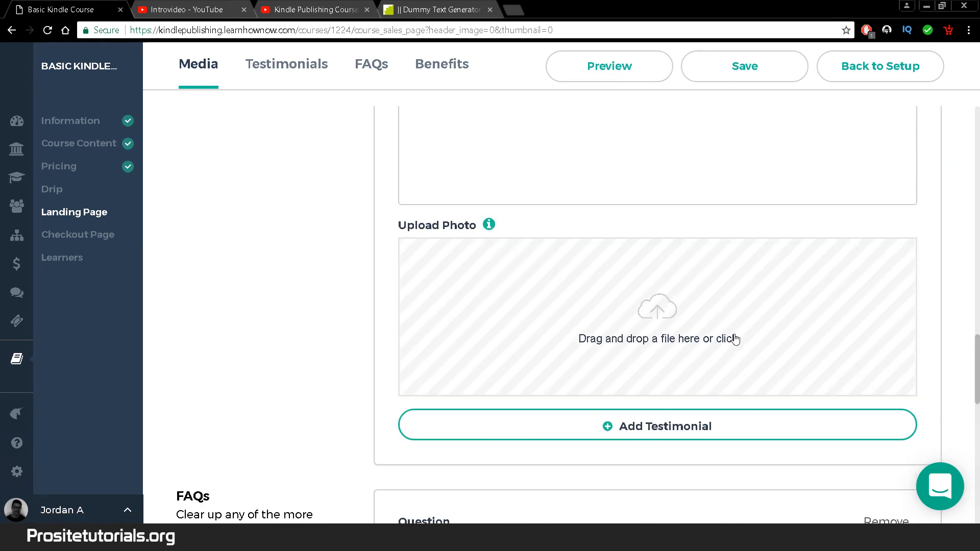
pyautogui.moveTo(978, 345); pyautogui.dragTo(979, 290)
pyautogui.click(891, 294)
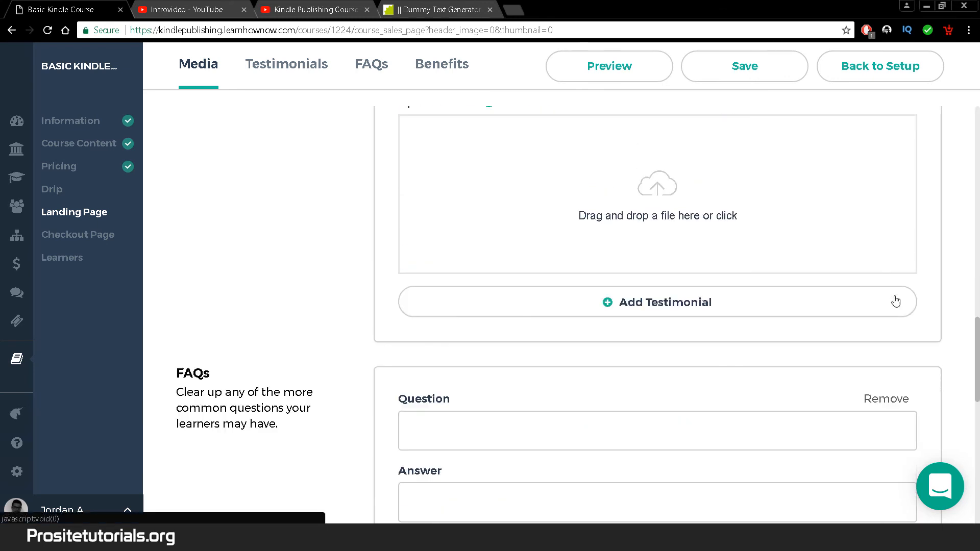
pyautogui.moveTo(979, 357); pyautogui.dragTo(978, 387)
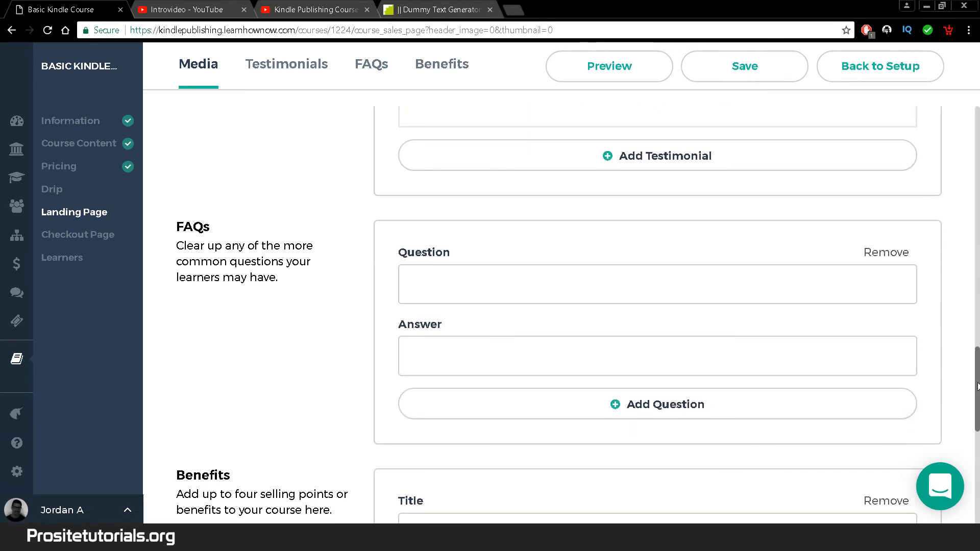
# - Enter the FAQ question 'How many books do I need to have publish so I may make 10.000'
pyautogui.click(492, 279)
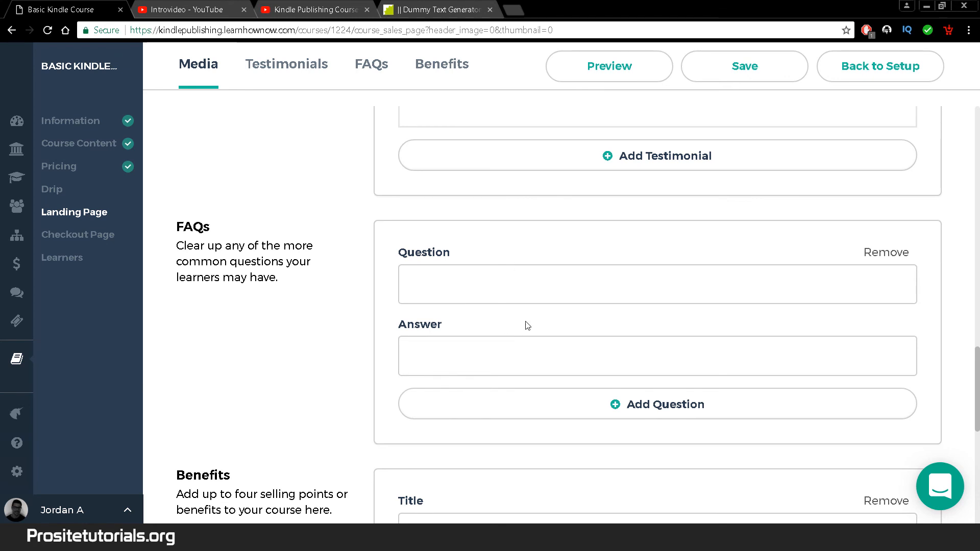
pyautogui.write('How ')
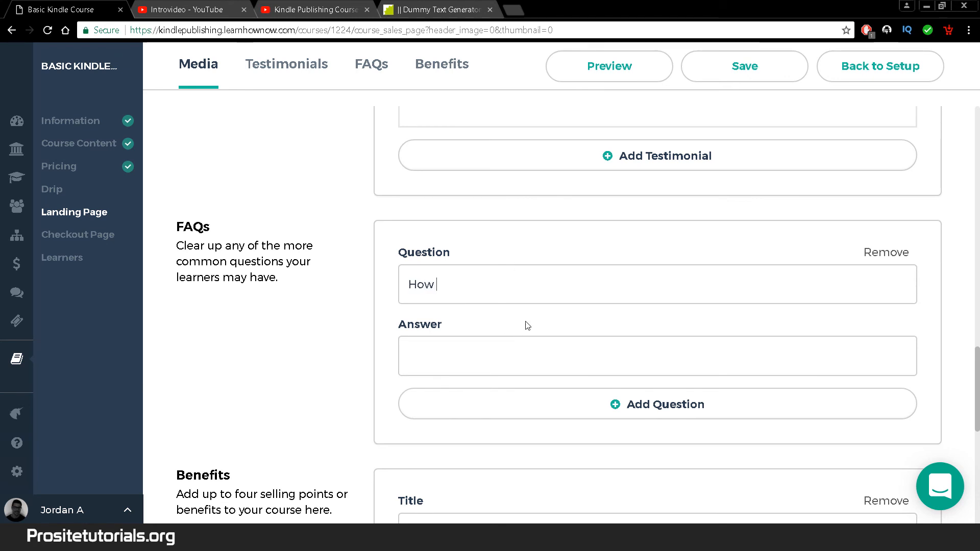
pyautogui.write('many books')
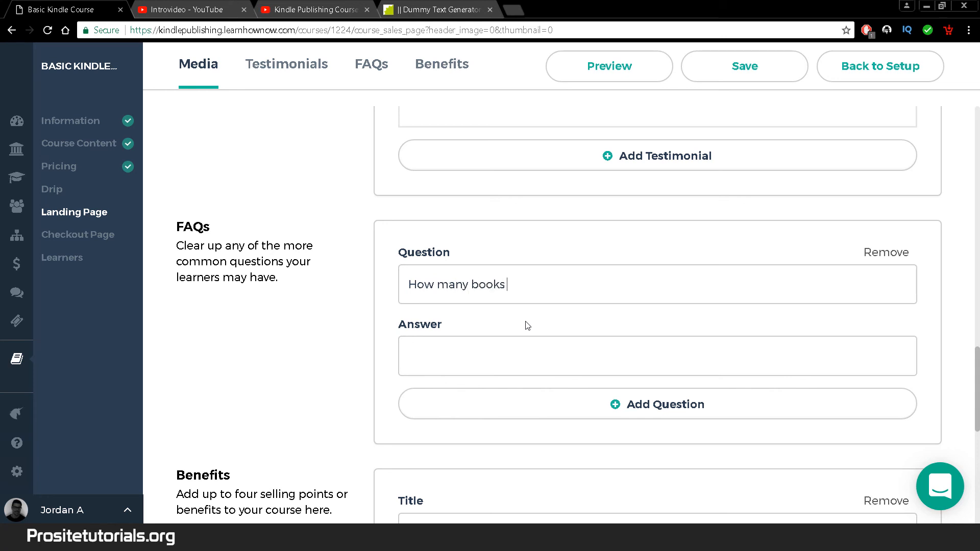
pyautogui.write(' do I need to have publish so I am')
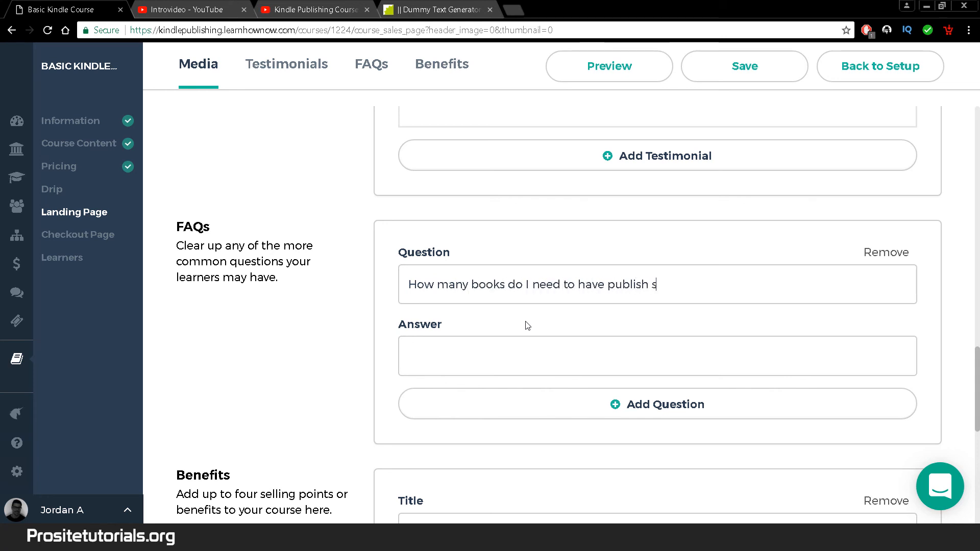
pyautogui.press('BackSpace')
pyautogui.press('BackSpace')
pyautogui.write('may make')
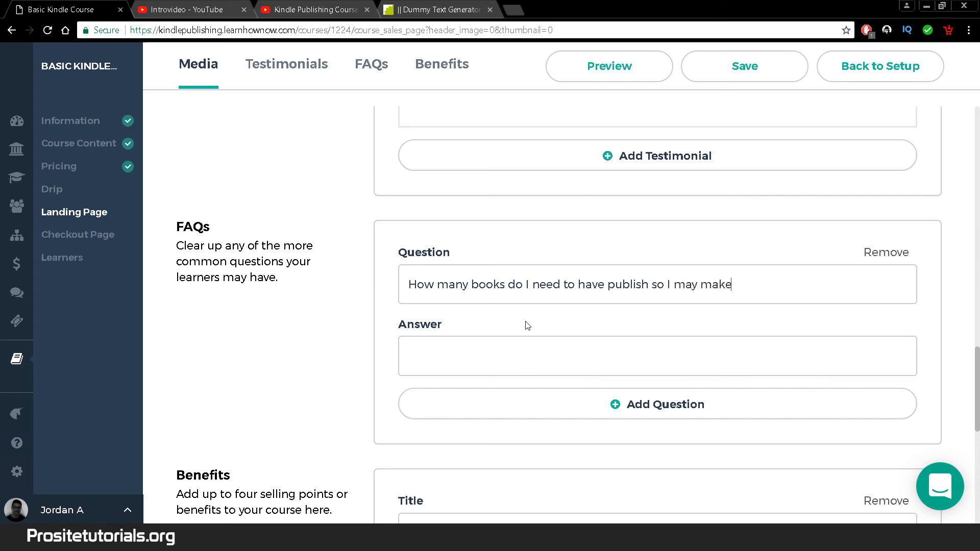
pyautogui.write(' 10.000')
# - Answer the FAQ with 'In average about 40 books.'
pyautogui.click(407, 361)
pyautogui.write('In')
pyautogui.press('BackSpace')
pyautogui.press('BackSpace')
pyautogui.write('In average, a')
pyautogui.press('BackSpace')
pyautogui.press('BackSpace')
pyautogui.press('BackSpace')
pyautogui.write('about 40 books.')
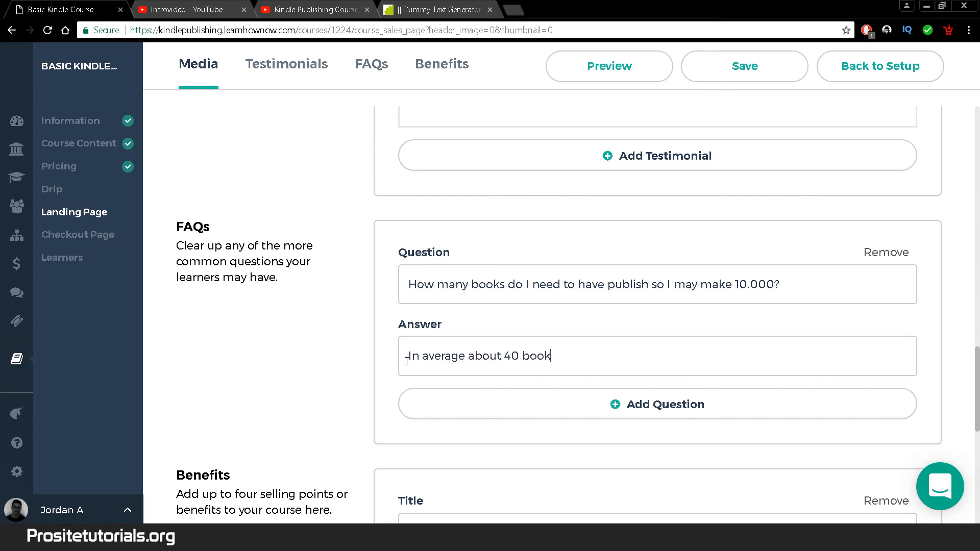
pyautogui.moveTo(978, 371); pyautogui.dragTo(978, 393)
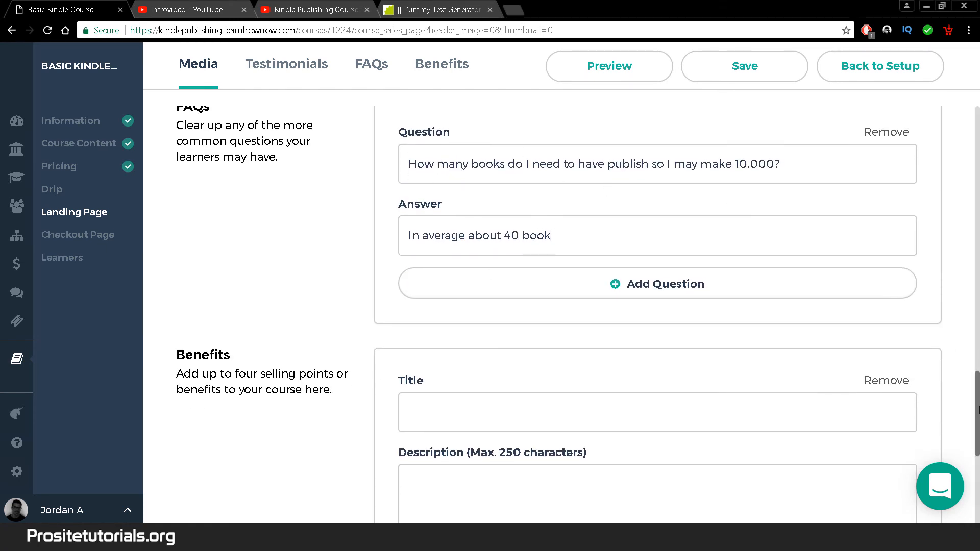
pyautogui.scroll(-2, 636, 329)
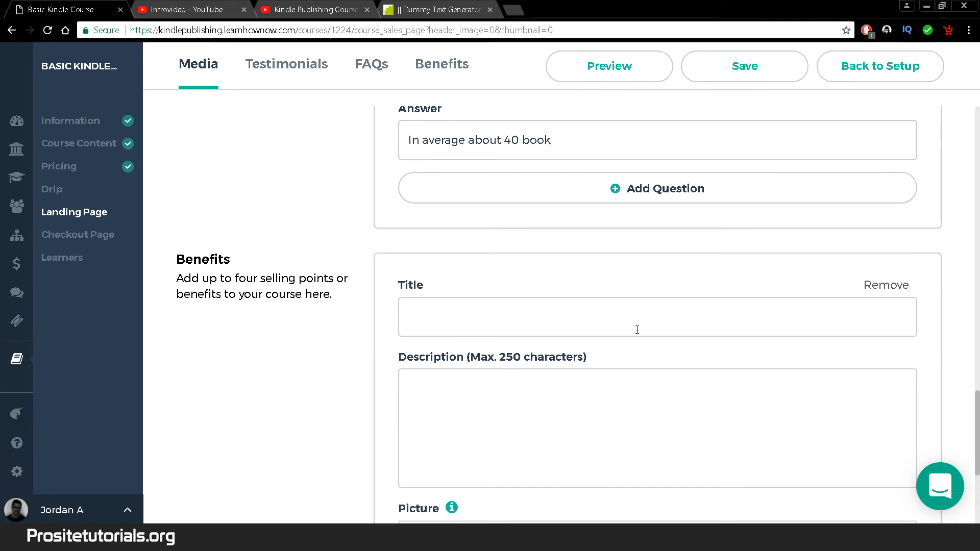
pyautogui.moveTo(979, 409); pyautogui.dragTo(977, 341)
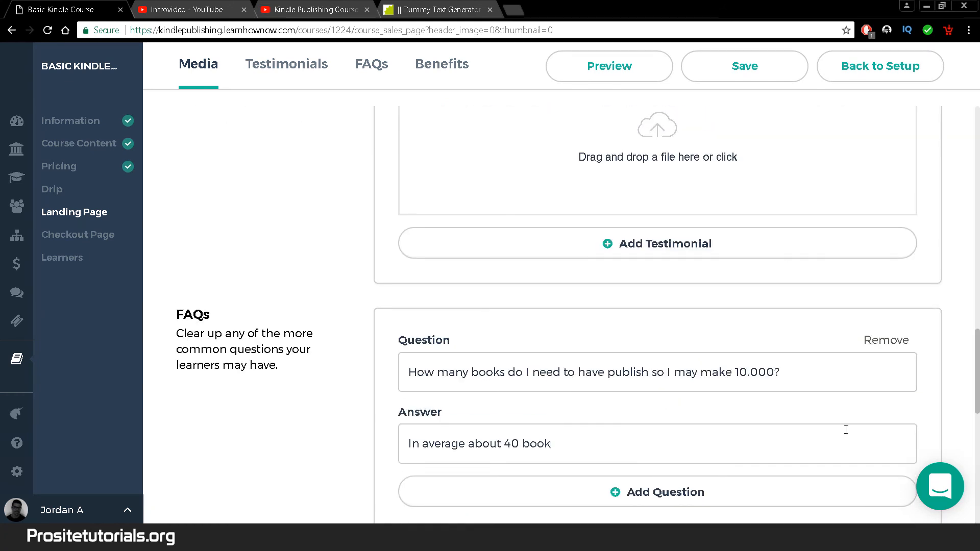
pyautogui.moveTo(976, 375); pyautogui.dragTo(977, 464)
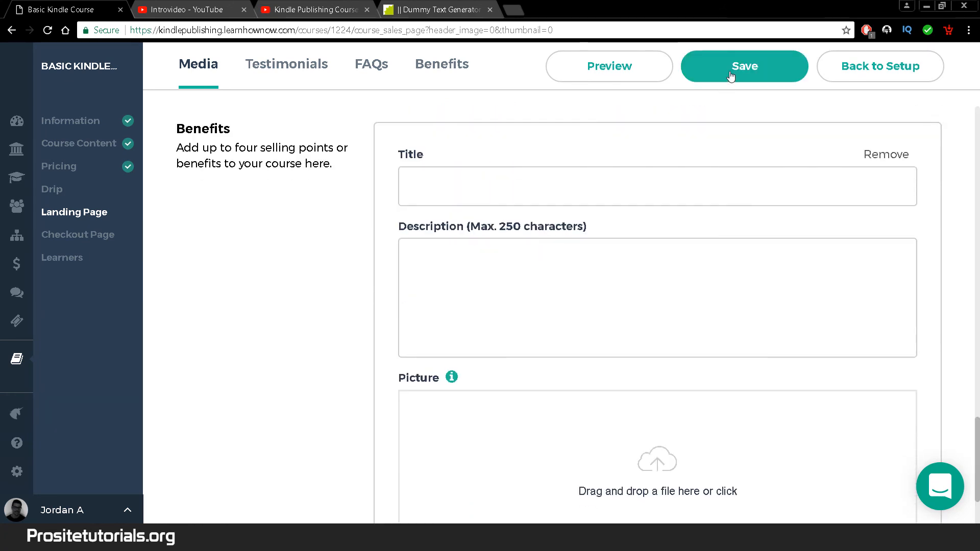
# - Save the landing page edits and bring up the course's Checkout Page settings
pyautogui.click(735, 68)
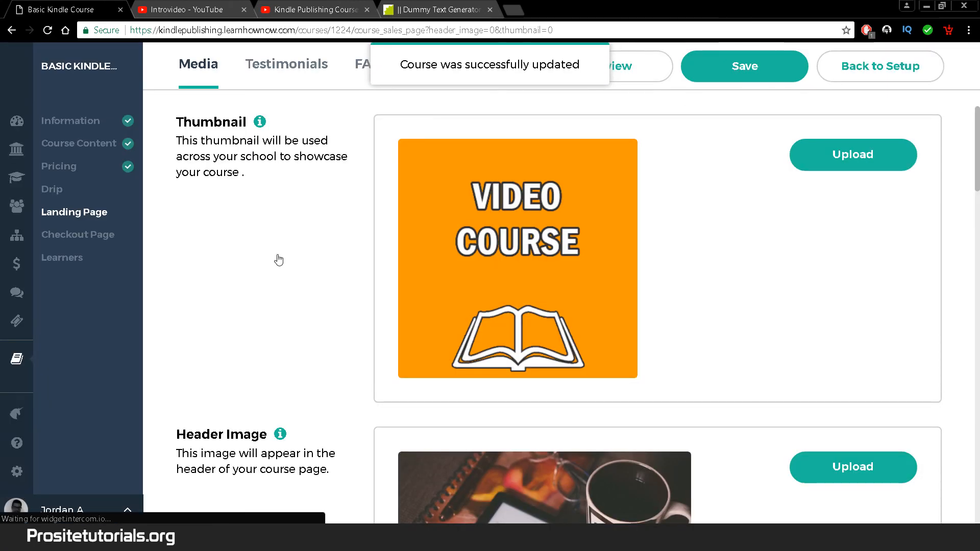
pyautogui.click(115, 242)
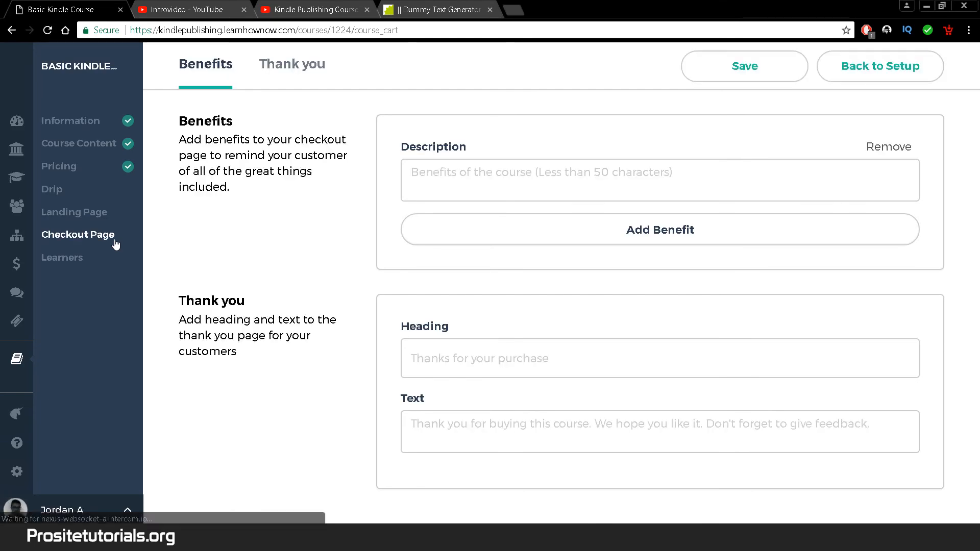
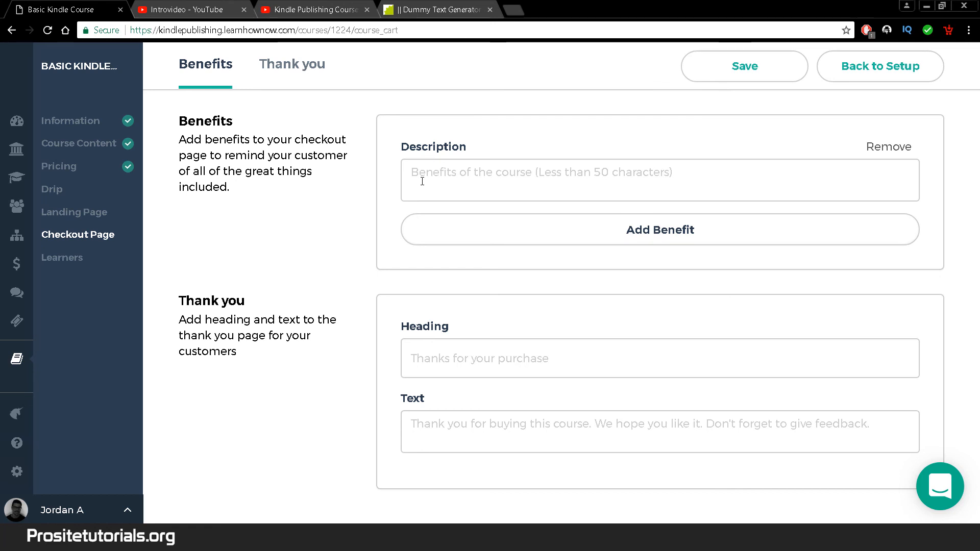
# - Visit the Checkout Page benefit and thank-you heading fields, then check the course's Learners page shows no learners
pyautogui.click(536, 191)
pyautogui.click(424, 364)
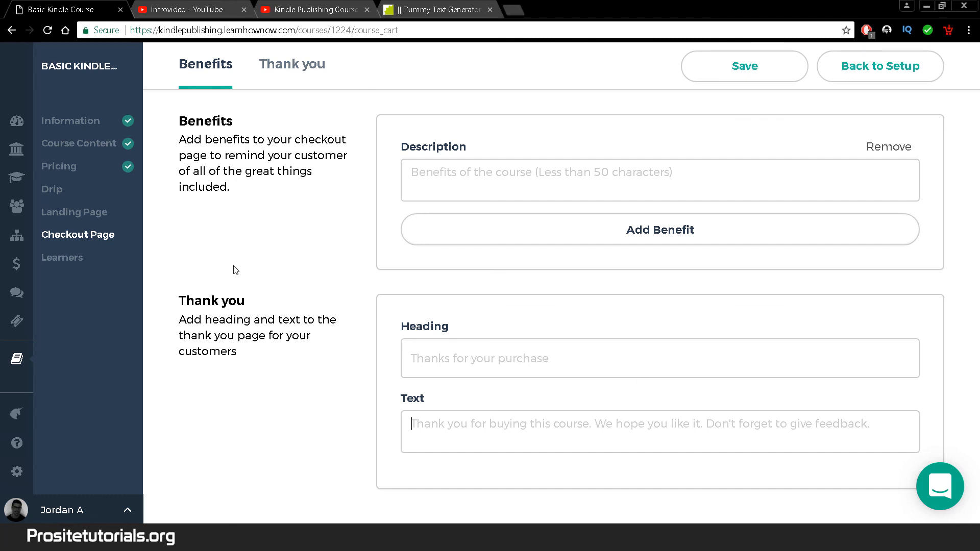
pyautogui.click(62, 257)
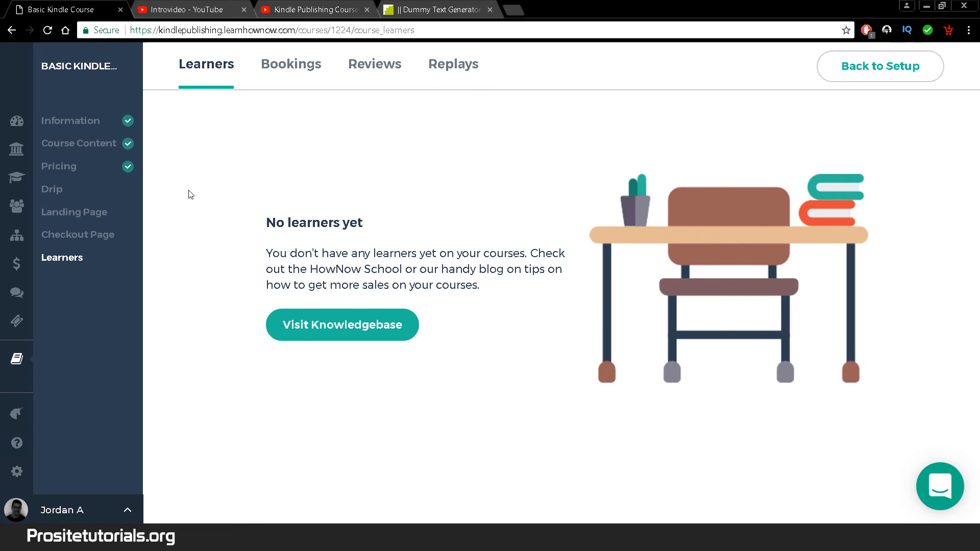
# - Publish the Basic Kindle Course from the Status section of its Information settings
pyautogui.click(87, 122)
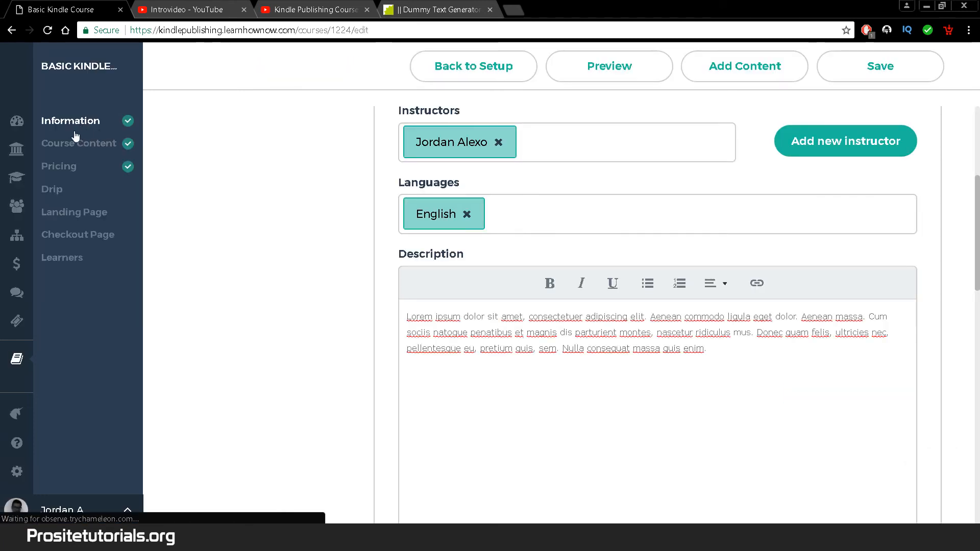
pyautogui.moveTo(976, 200); pyautogui.dragTo(978, 439)
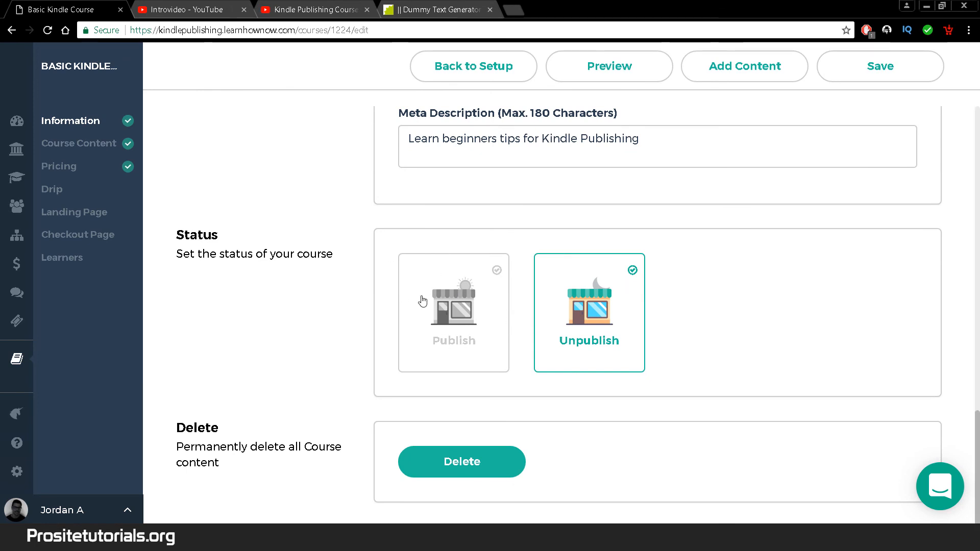
pyautogui.click(475, 311)
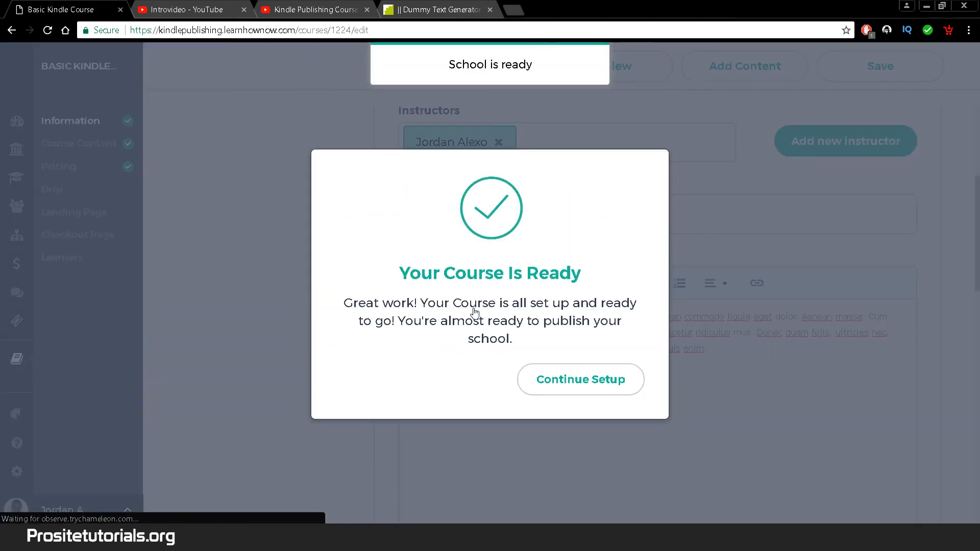
pyautogui.click(600, 378)
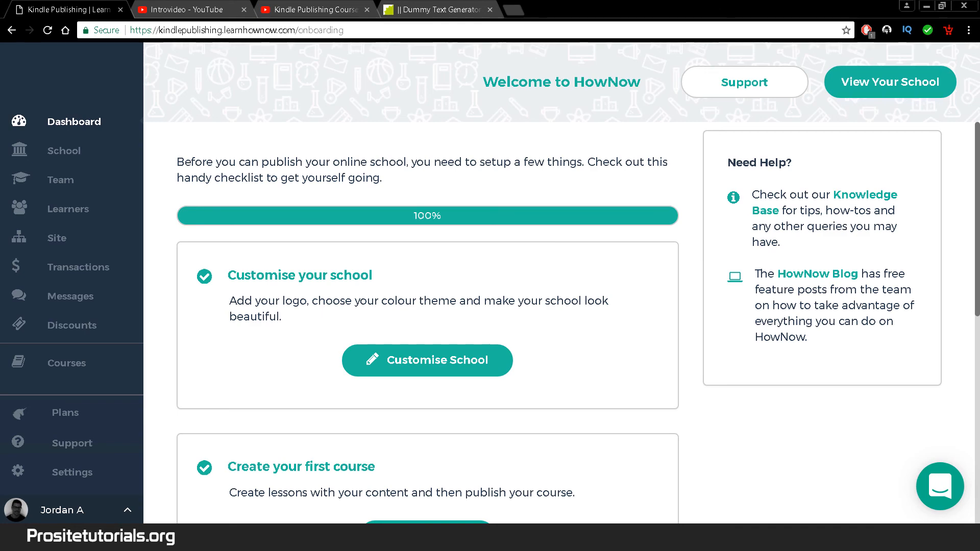
# - Scroll the onboarding checklist to confirm all four items through Launch School are ticked
pyautogui.scroll(-8, 427, 321)
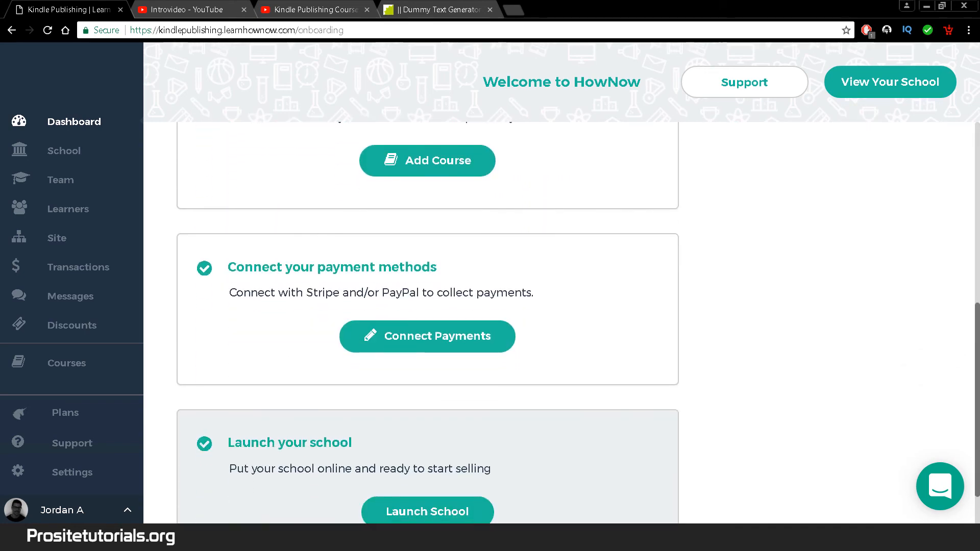
pyautogui.moveTo(979, 415); pyautogui.dragTo(979, 225)
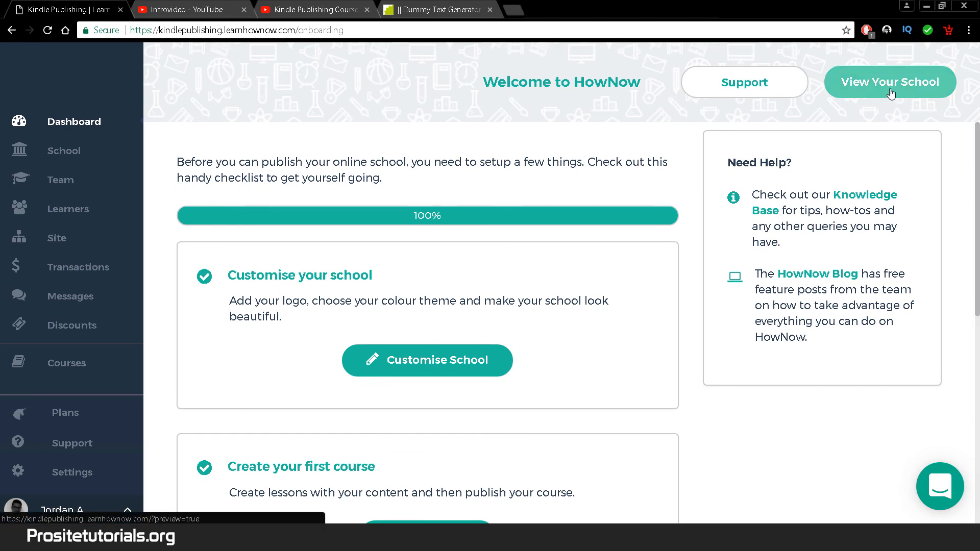
# - Preview the school and open the Basic Kindle Course page
pyautogui.click(891, 83)
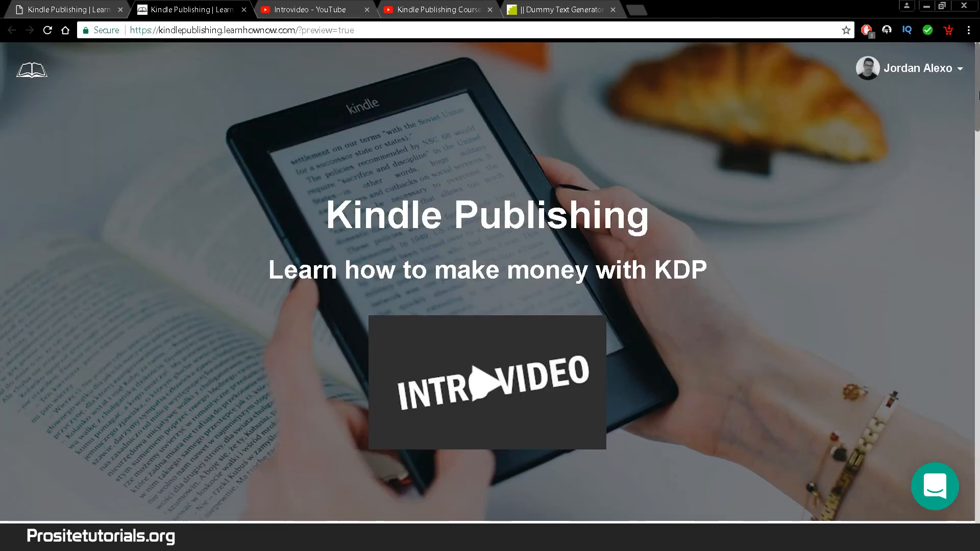
pyautogui.scroll(-5, 978, 94)
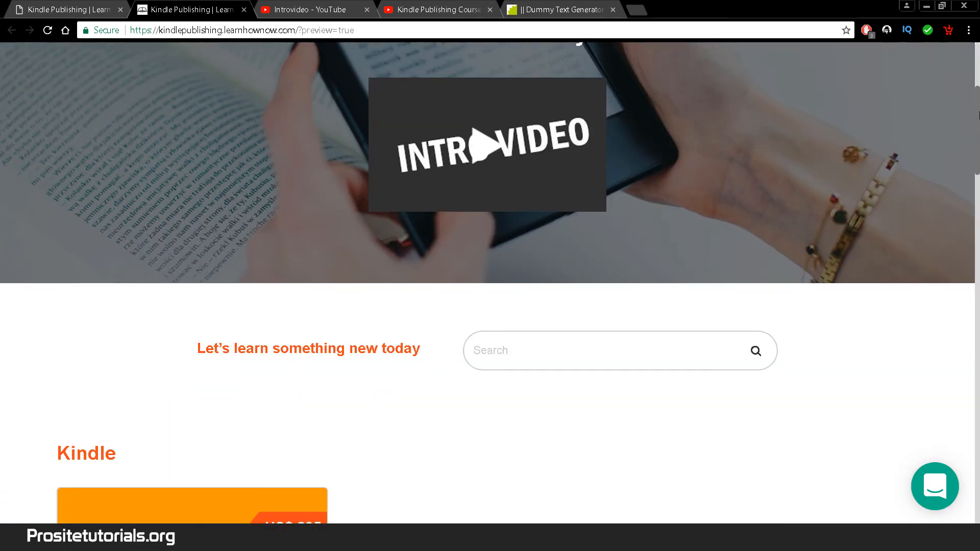
pyautogui.scroll(-7, 978, 116)
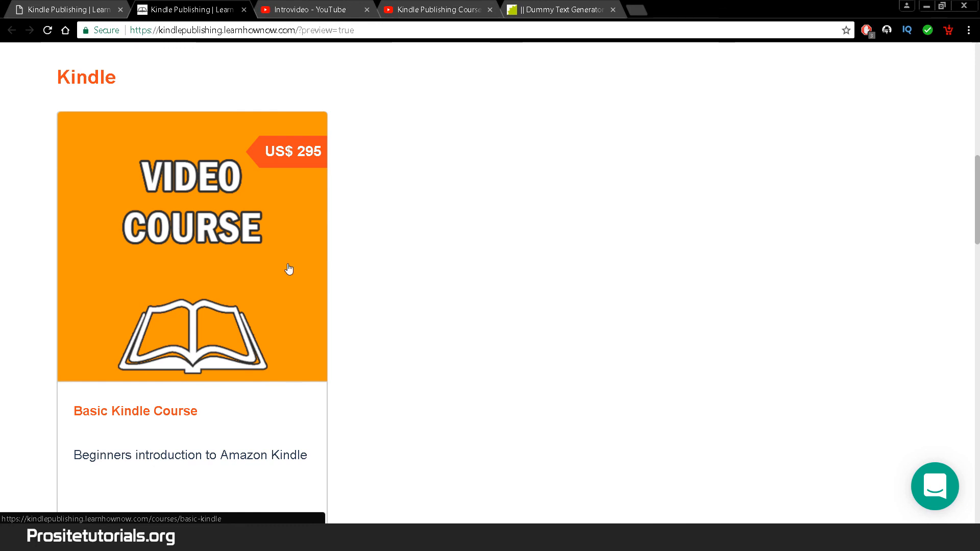
pyautogui.click(63, 198)
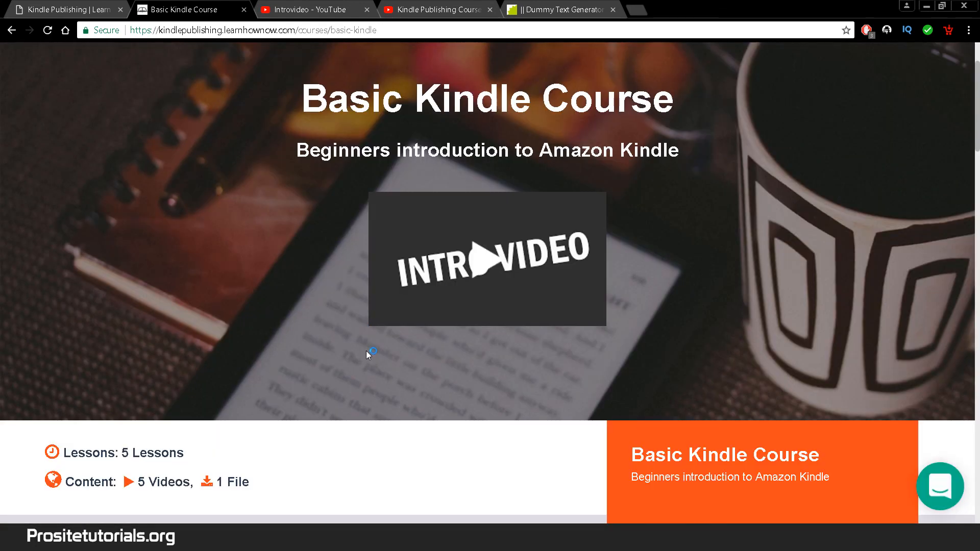
# - Start buying the course to see the US$ 295 order confirmation, then return to the dashboard tab
pyautogui.scroll(-3, 368, 355)
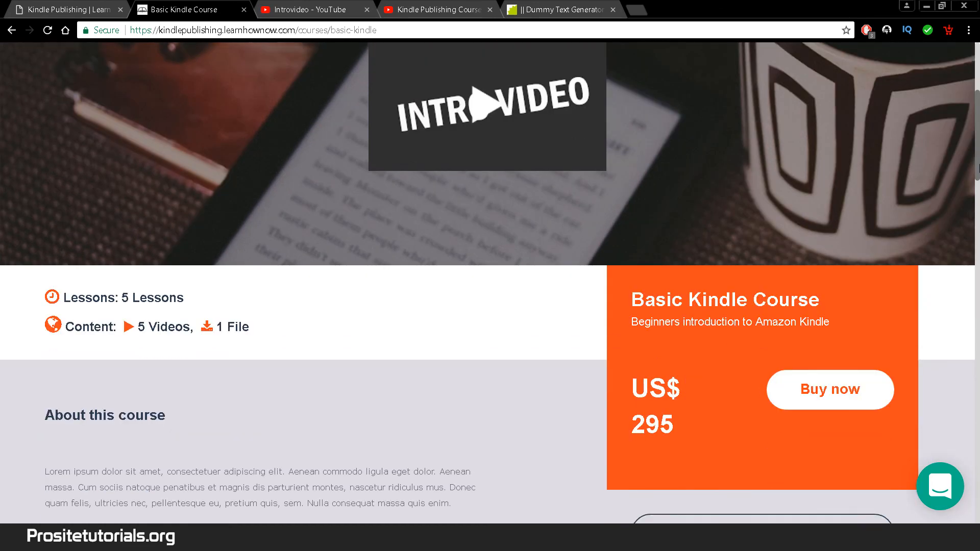
pyautogui.scroll(-3, 490, 282)
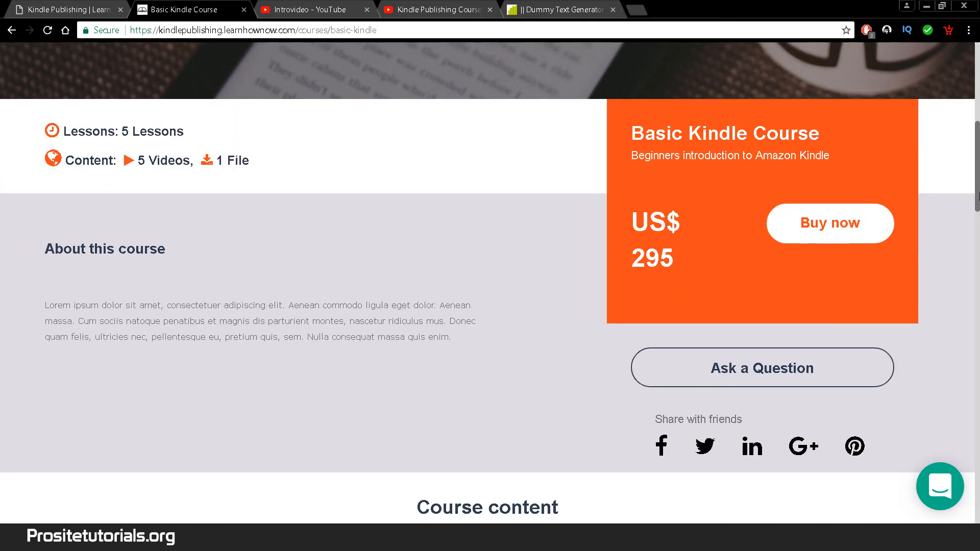
pyautogui.click(810, 223)
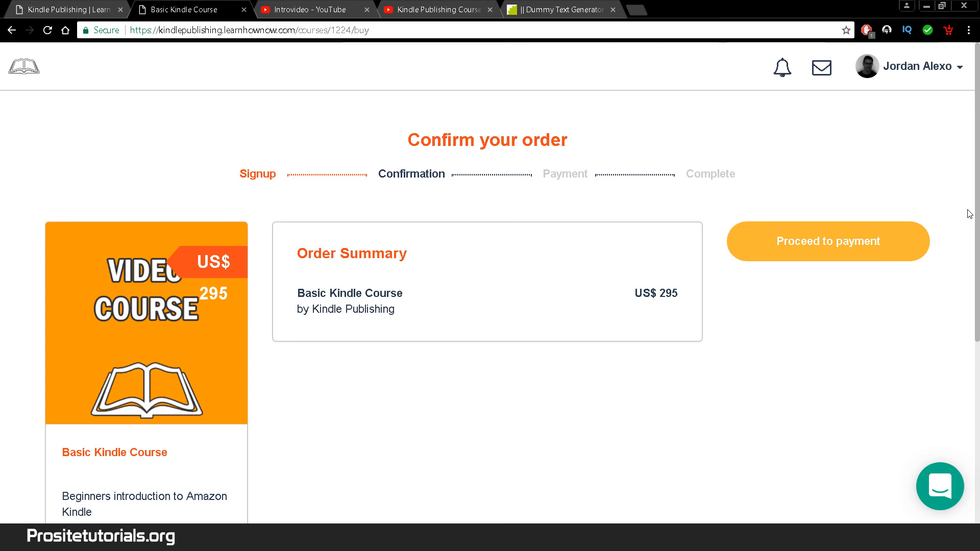
pyautogui.click(56, 11)
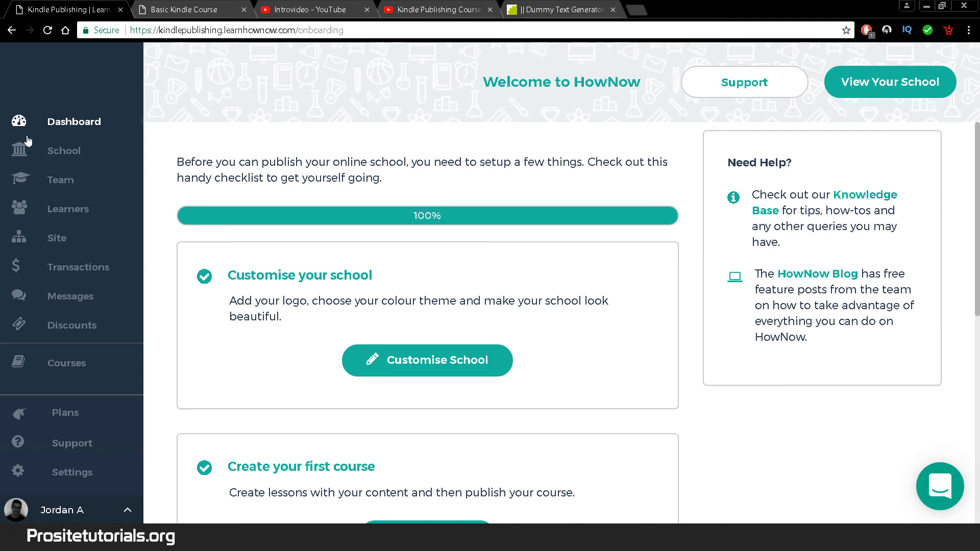
# - Review the team users, discount coupons and bundles, then view Plans: Starter €29, Essentials €79, Growth €299
pyautogui.click(80, 184)
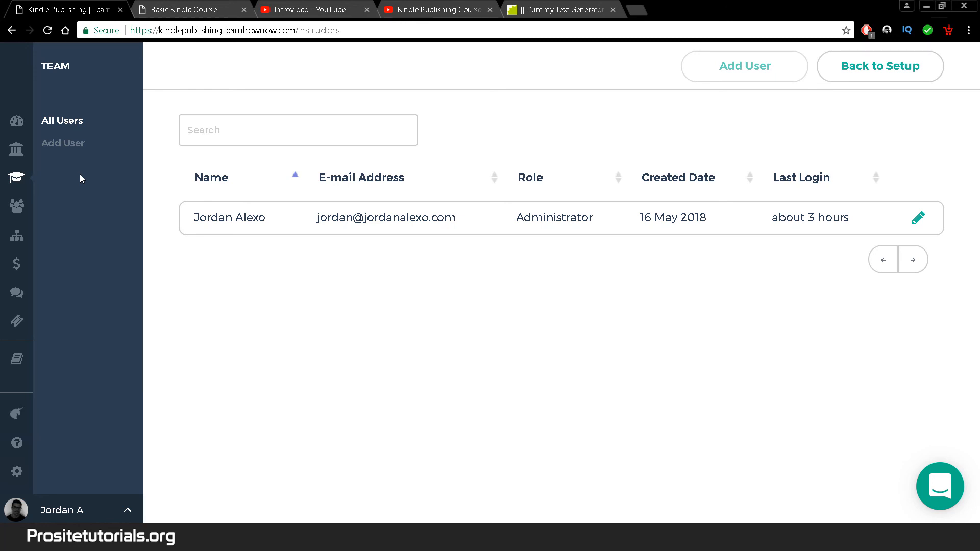
pyautogui.click(27, 327)
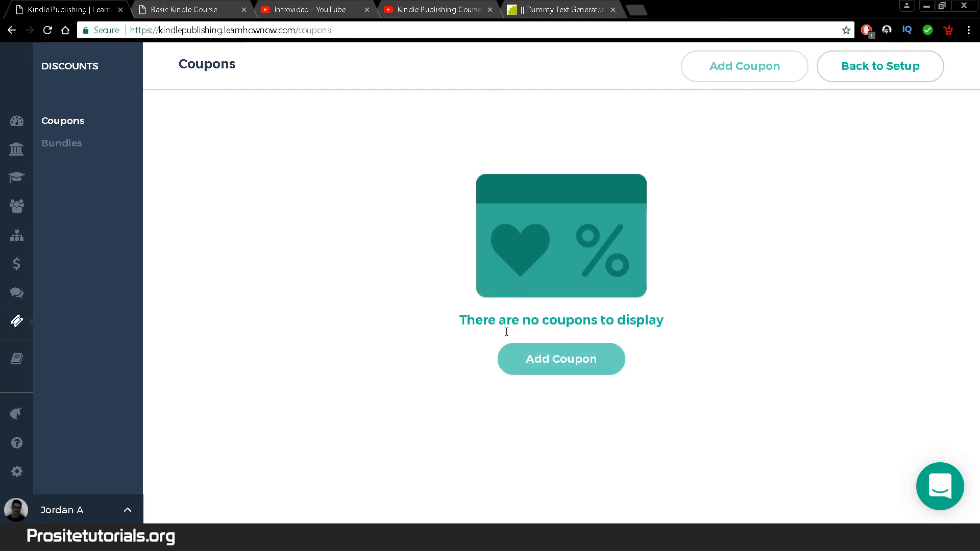
pyautogui.click(84, 145)
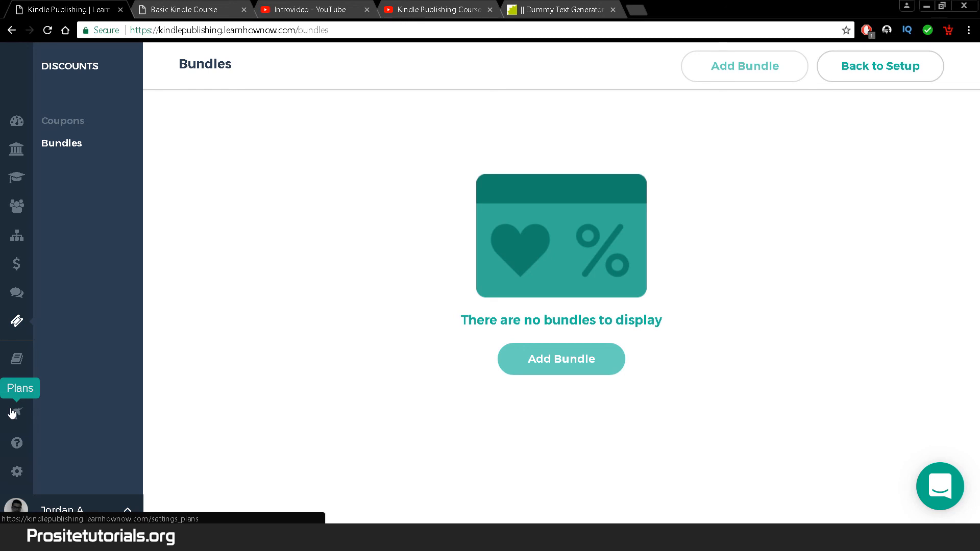
pyautogui.click(12, 413)
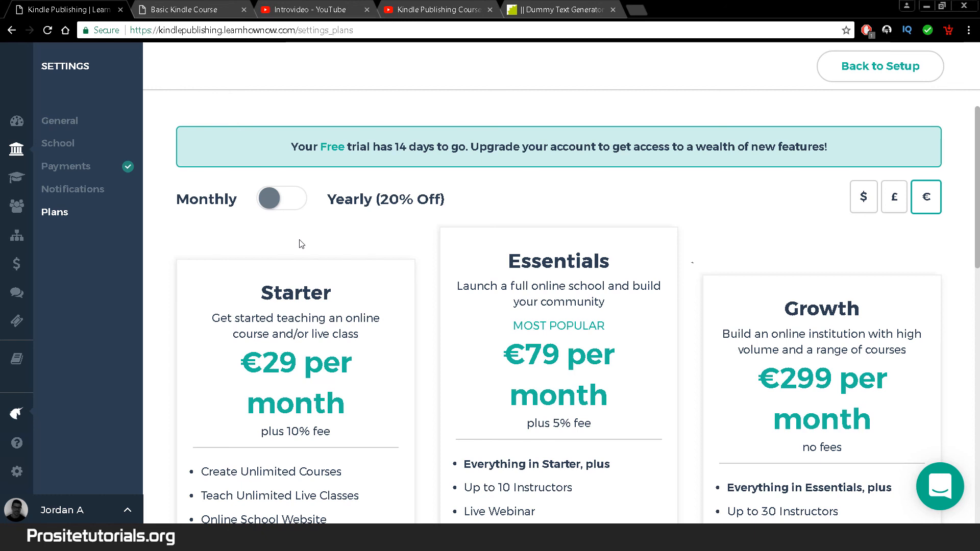
# - Show yearly plan prices in US dollars ($30, $79, $319) and review the fees and instructor limits
pyautogui.click(295, 203)
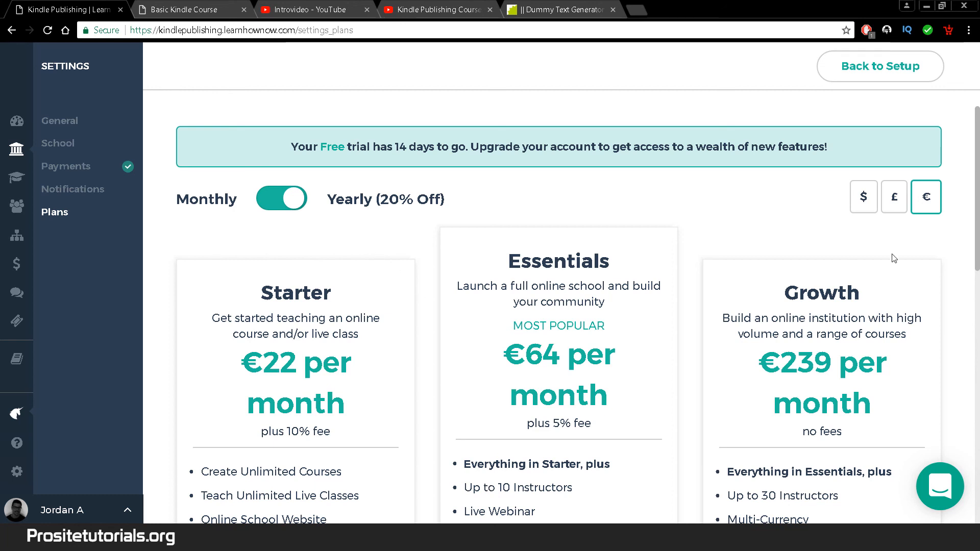
pyautogui.click(868, 208)
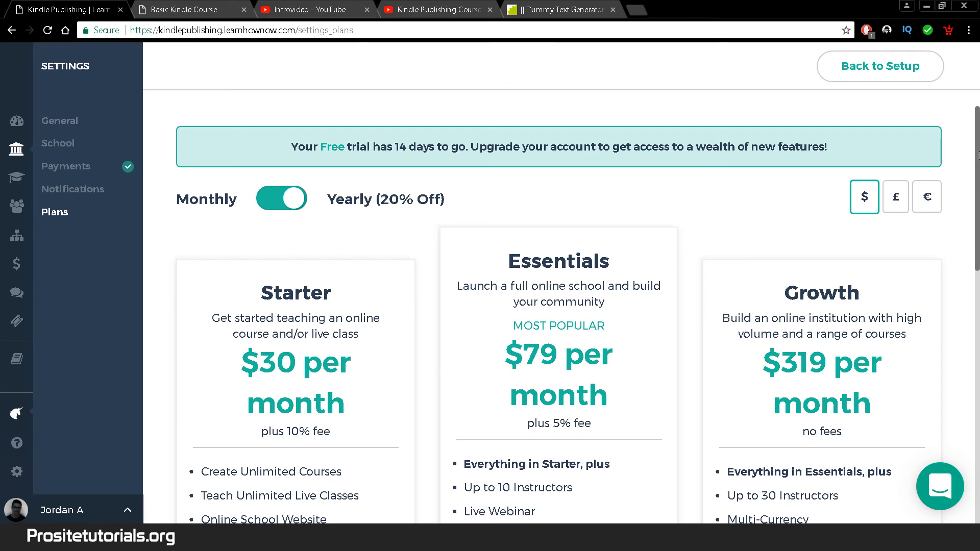
pyautogui.moveTo(977, 156); pyautogui.dragTo(979, 264)
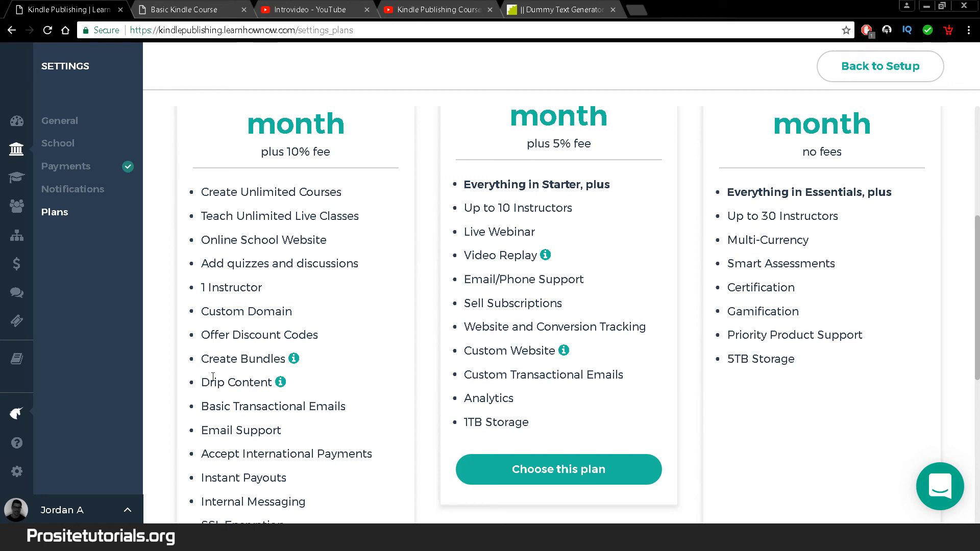
pyautogui.scroll(-4, 213, 383)
pyautogui.scroll(-2, 213, 383)
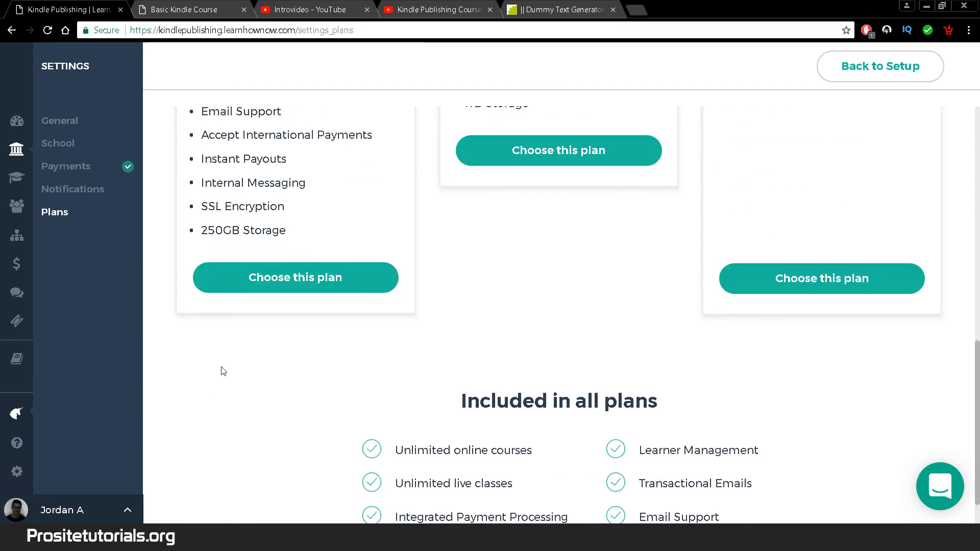
pyautogui.scroll(3, 477, 293)
pyautogui.scroll(4, 495, 276)
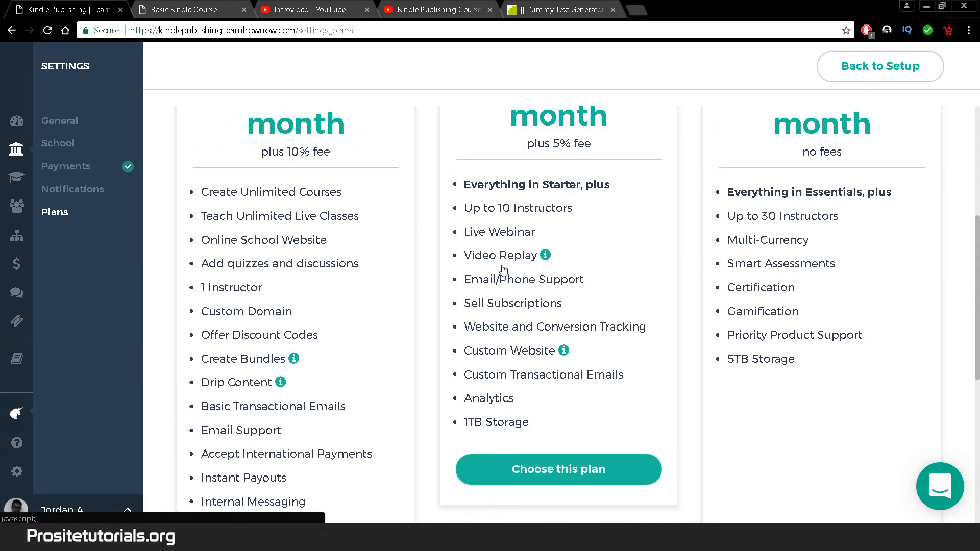
pyautogui.scroll(5, 502, 269)
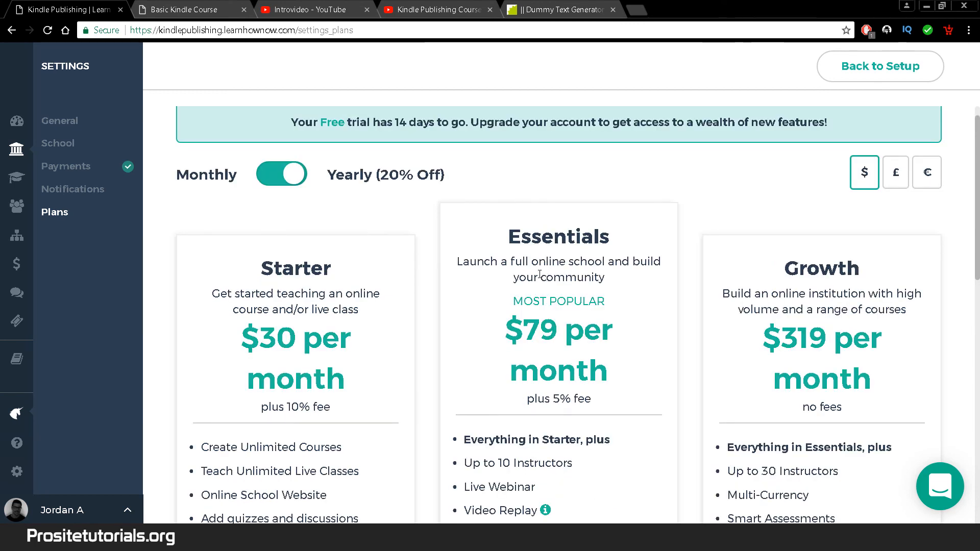
pyautogui.scroll(-1, 539, 274)
pyautogui.scroll(-2, 539, 274)
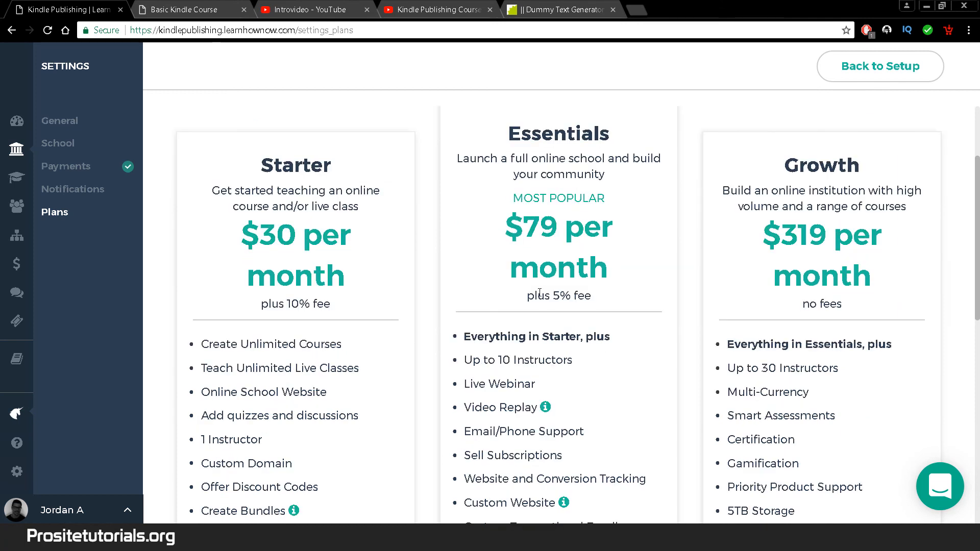
pyautogui.scroll(-3, 975, 234)
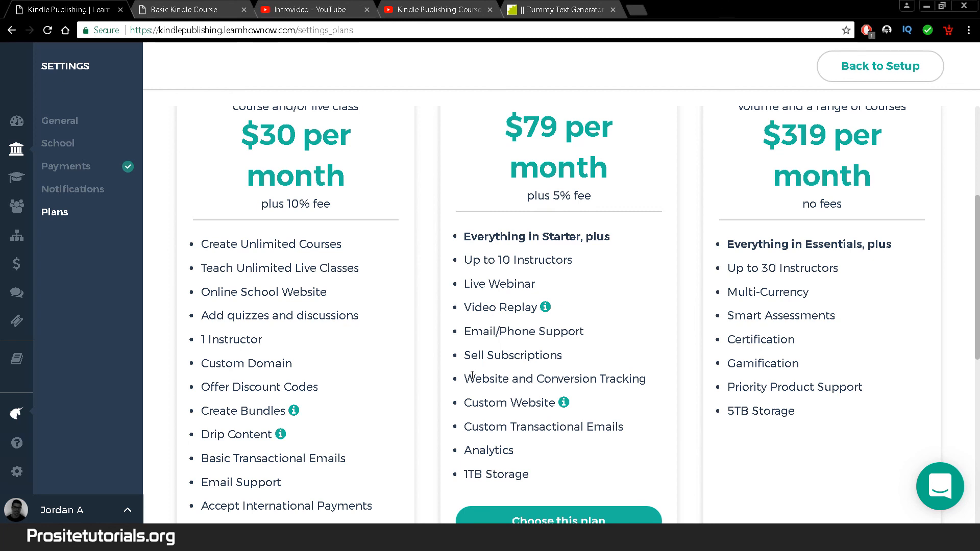
pyautogui.moveTo(647, 379); pyautogui.dragTo(463, 378)
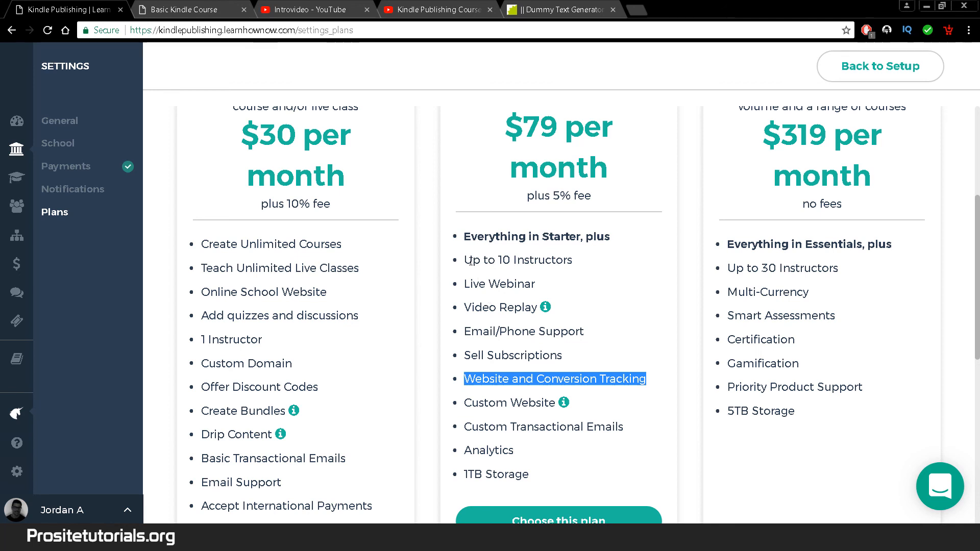
pyautogui.moveTo(574, 259); pyautogui.dragTo(498, 260)
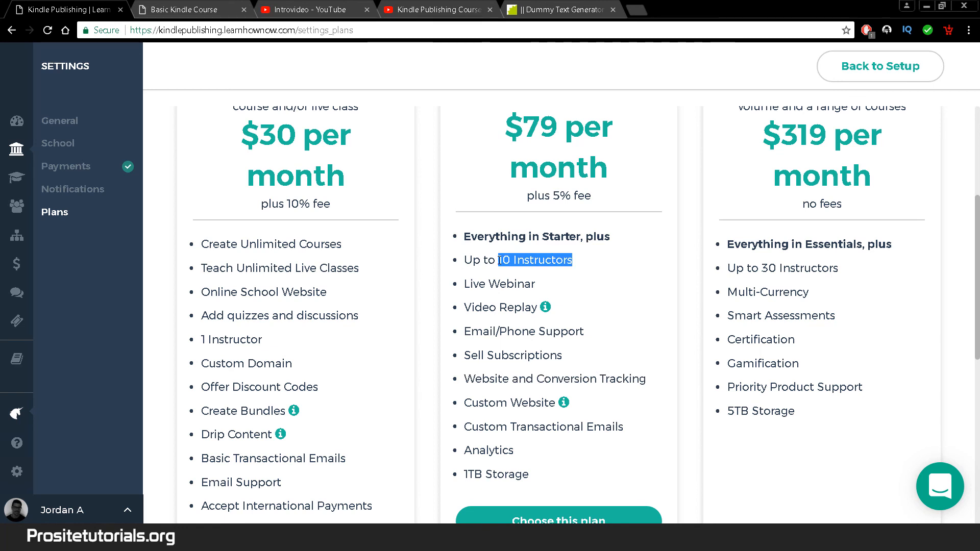
pyautogui.click(786, 288)
pyautogui.scroll(3, 944, 229)
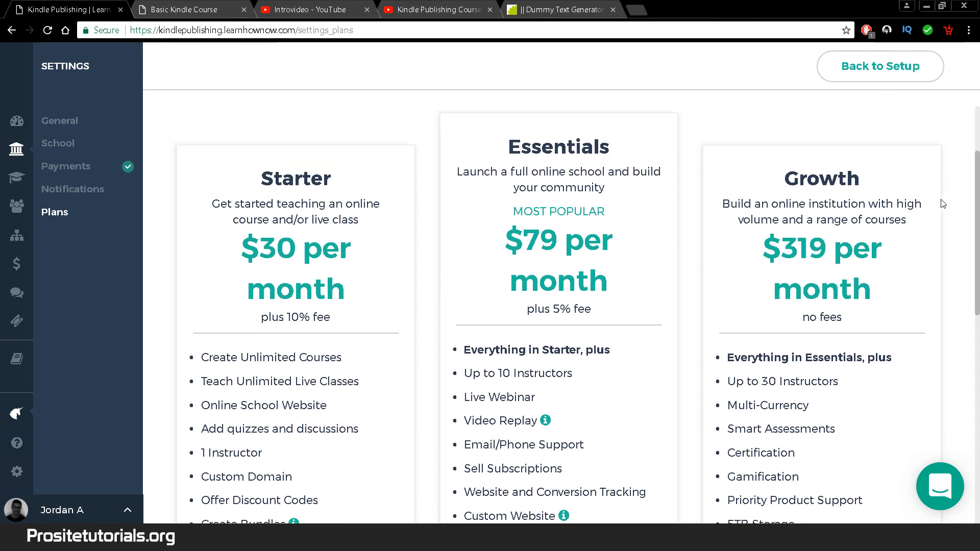